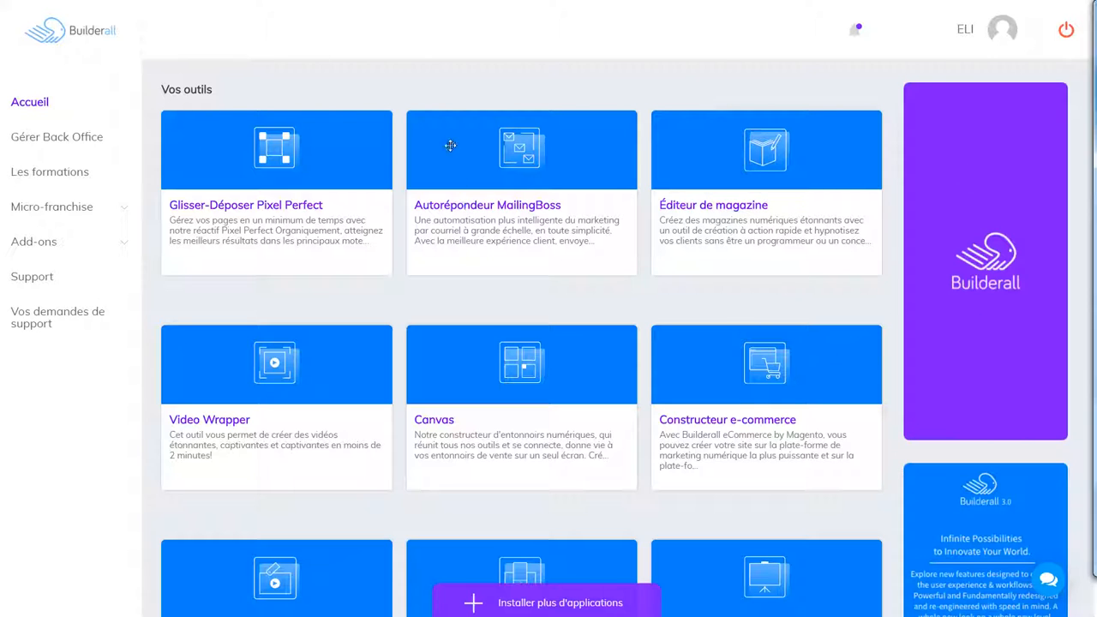
Look through the tool library in Gérer Back Office, viewing the Autorépondeur MailingBoss details, and return to the home dashboard
{"action": "left_click", "coordinate": [338, 157]}
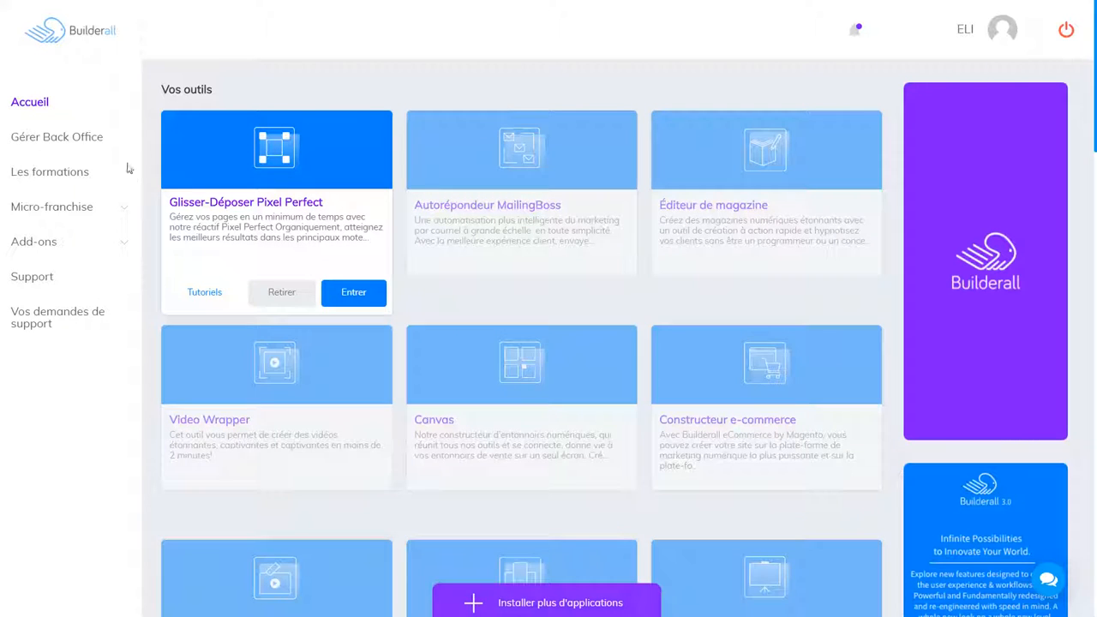
{"action": "left_click", "coordinate": [75, 144]}
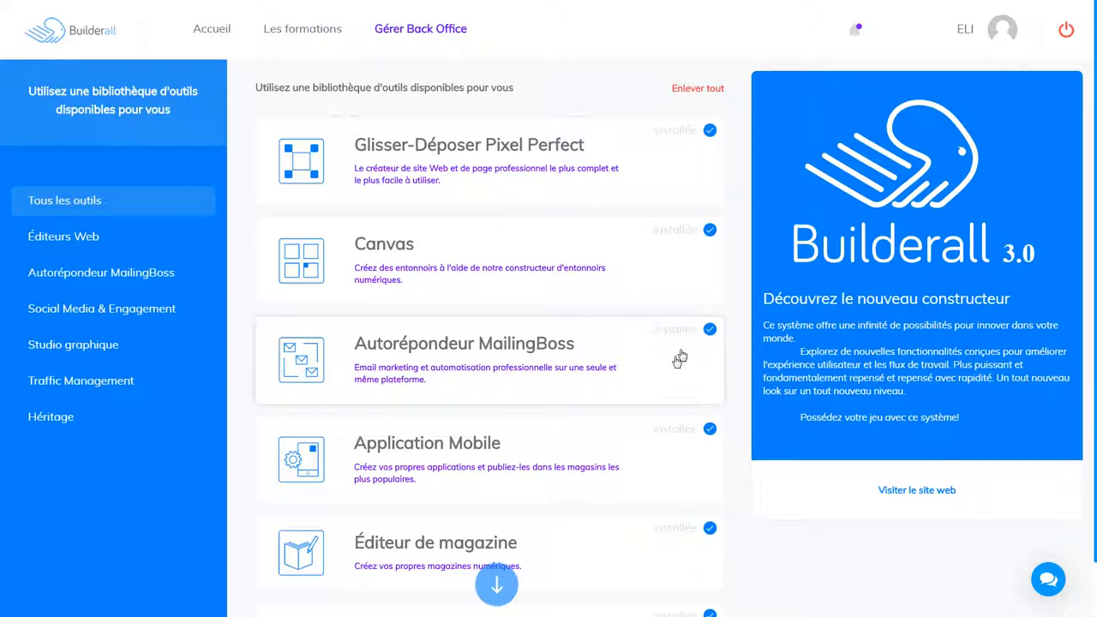
{"action": "left_click", "coordinate": [525, 360]}
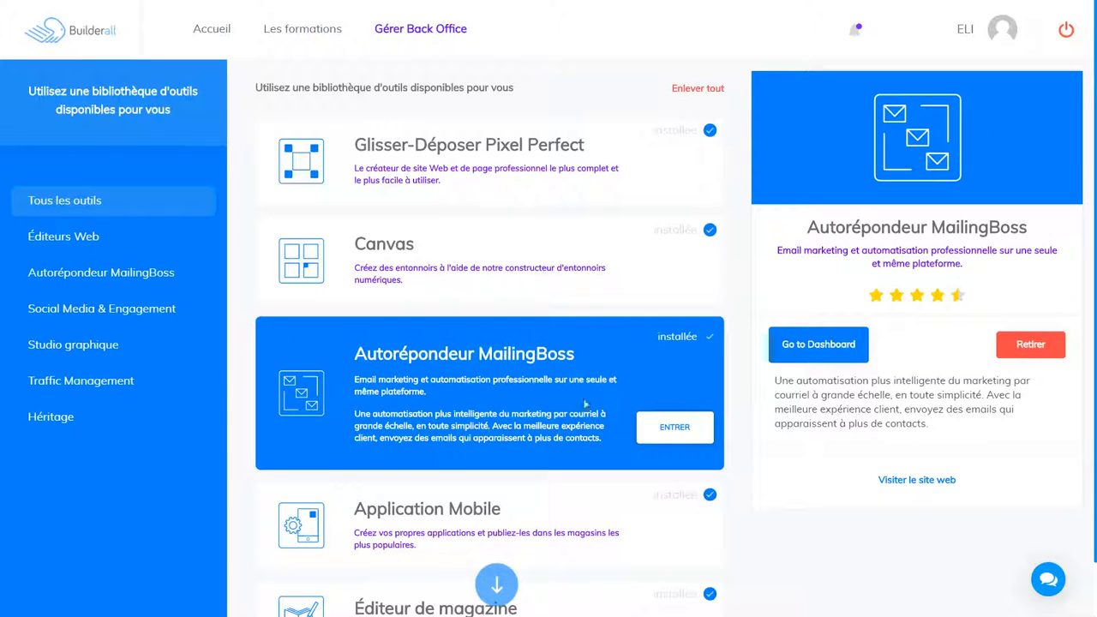
{"action": "left_click", "coordinate": [219, 38]}
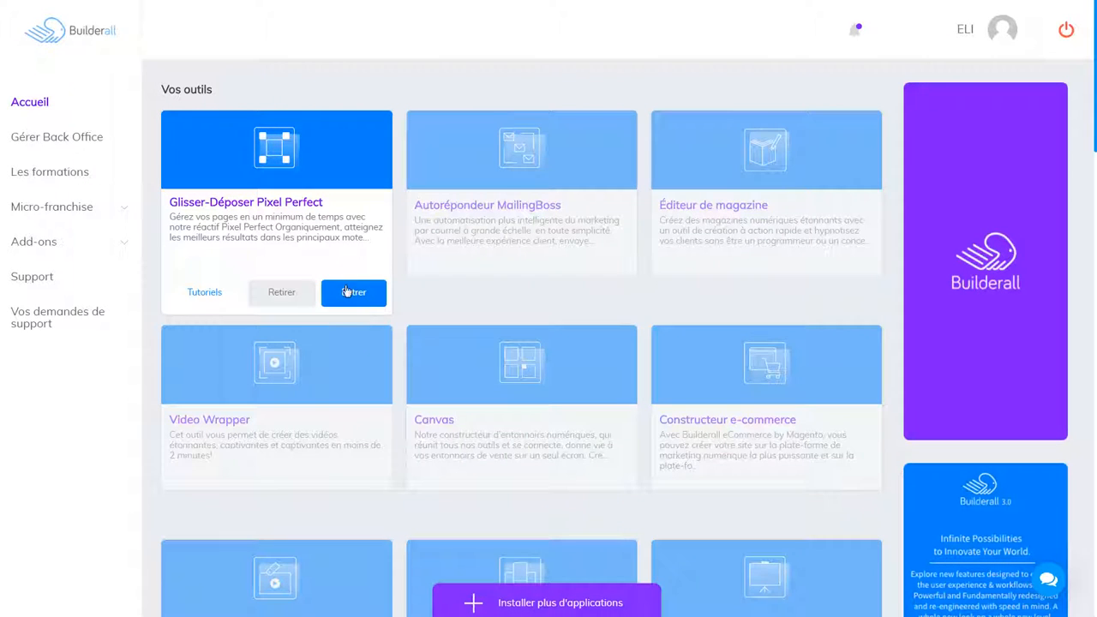
Enter the Glisser-Déposer Pixel Perfect tool and start a new website to reach the template gallery
{"action": "left_click", "coordinate": [347, 293]}
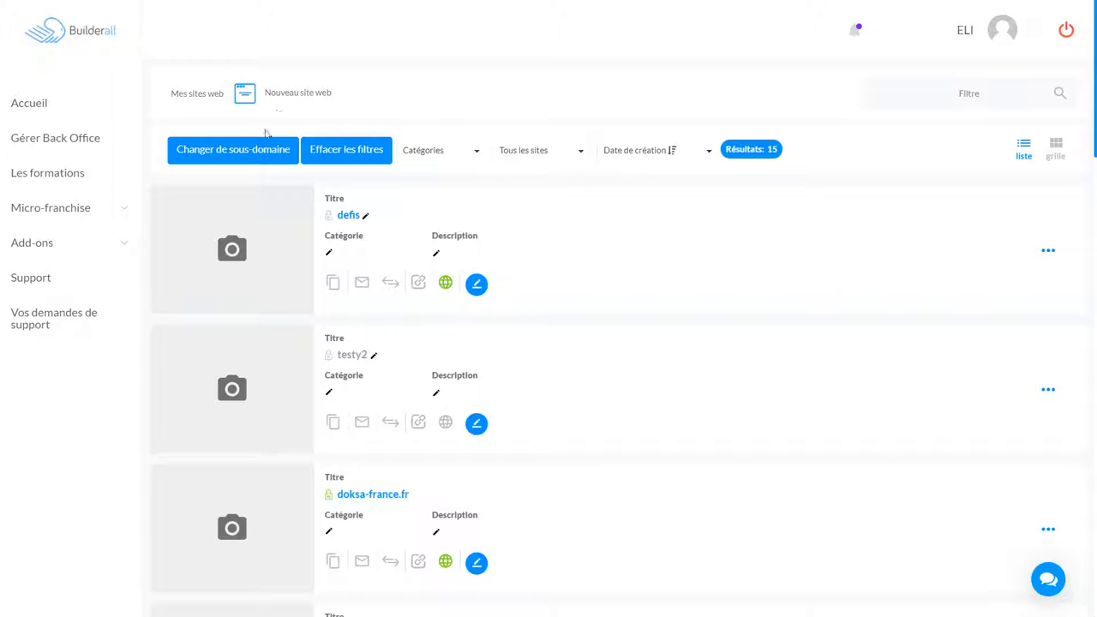
{"action": "left_click", "coordinate": [292, 97]}
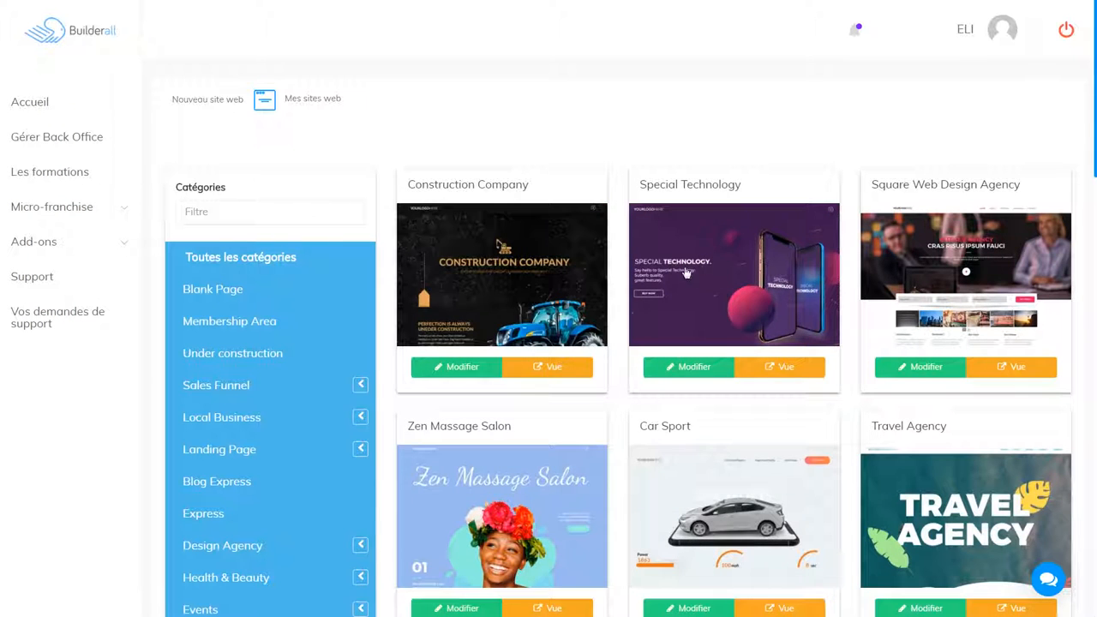
Preview the Special Technology template and examine its sections from the opening banner down to the contact form
{"action": "left_click", "coordinate": [708, 298]}
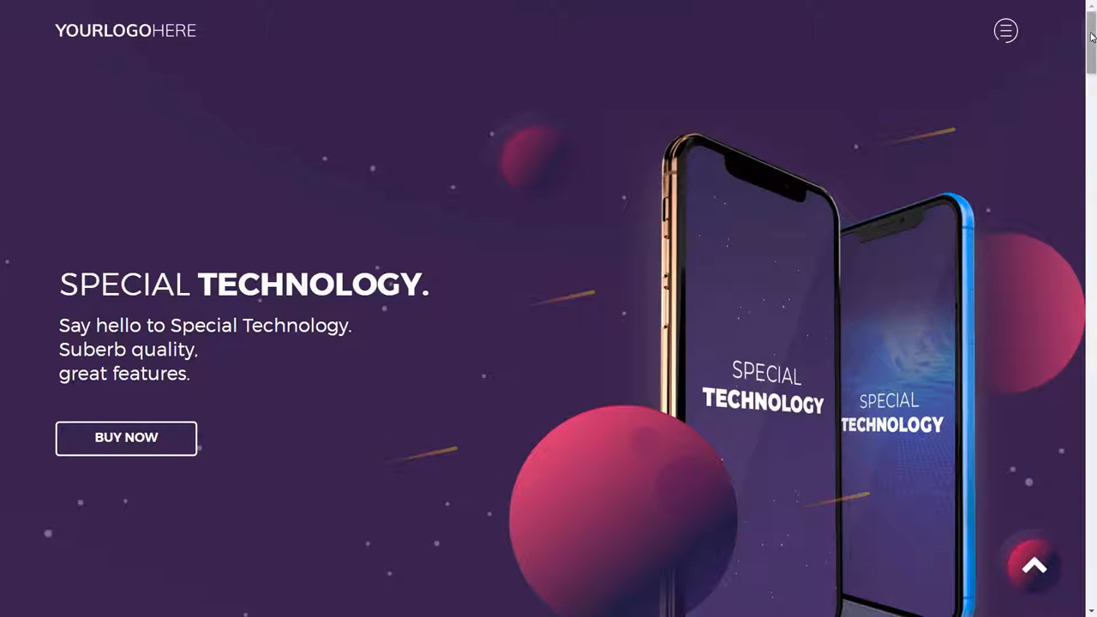
{"action": "scroll", "coordinate": [12, 184], "scroll_direction": "down", "scroll_amount": 10}
{"action": "scroll", "coordinate": [10, 283], "scroll_direction": "down", "scroll_amount": 12}
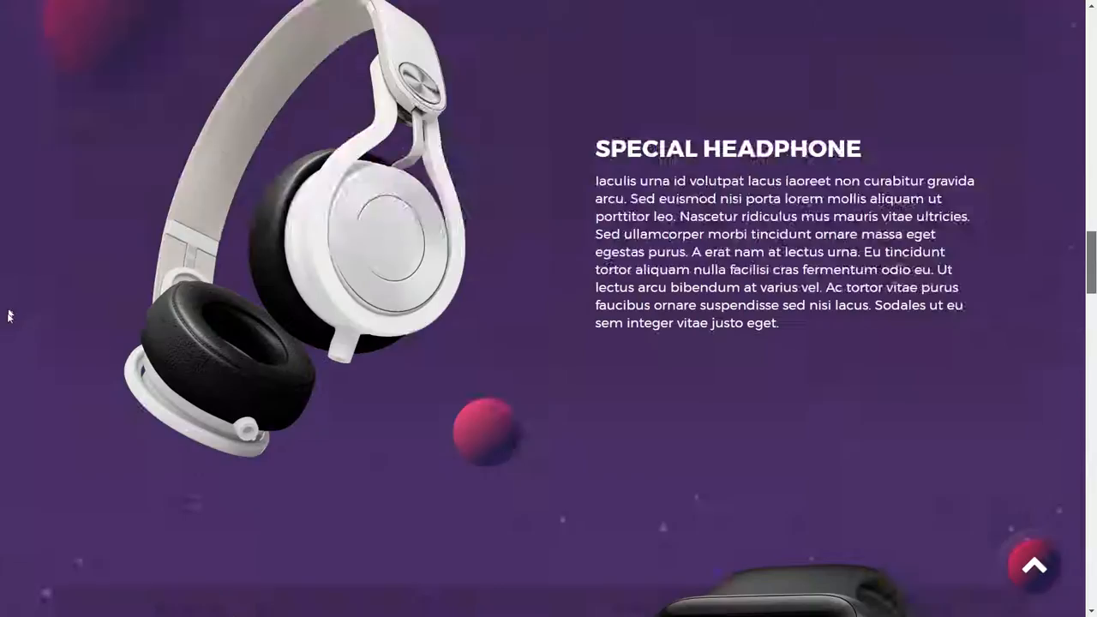
{"action": "scroll", "coordinate": [1089, 459], "scroll_direction": "down", "scroll_amount": 6}
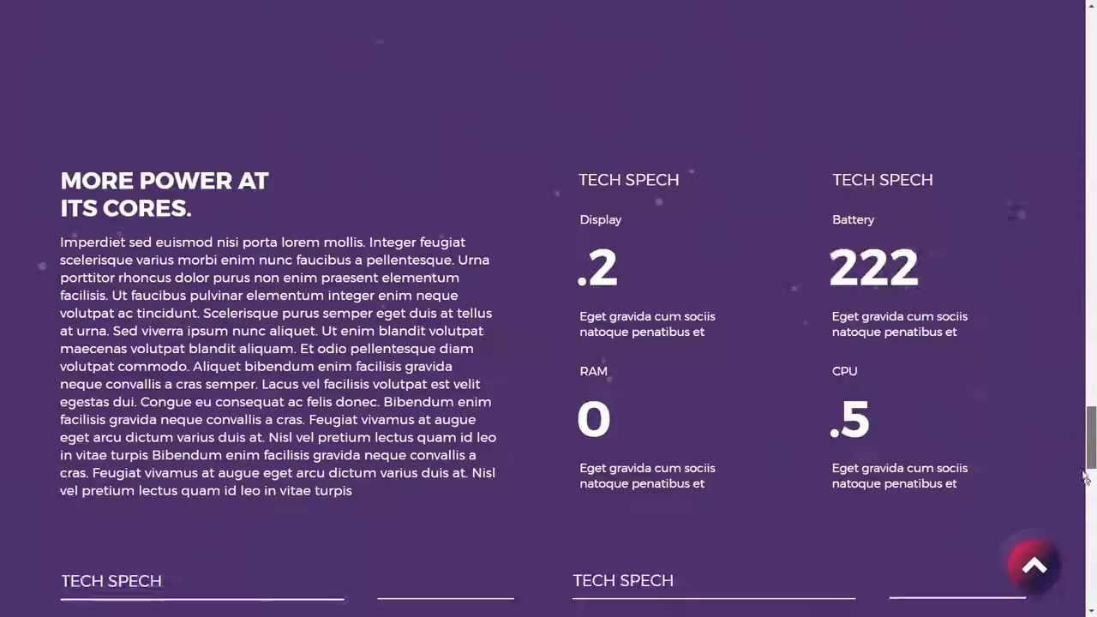
{"action": "scroll", "coordinate": [1078, 355], "scroll_direction": "up", "scroll_amount": 15}
{"action": "scroll", "coordinate": [1068, 283], "scroll_direction": "up", "scroll_amount": 3}
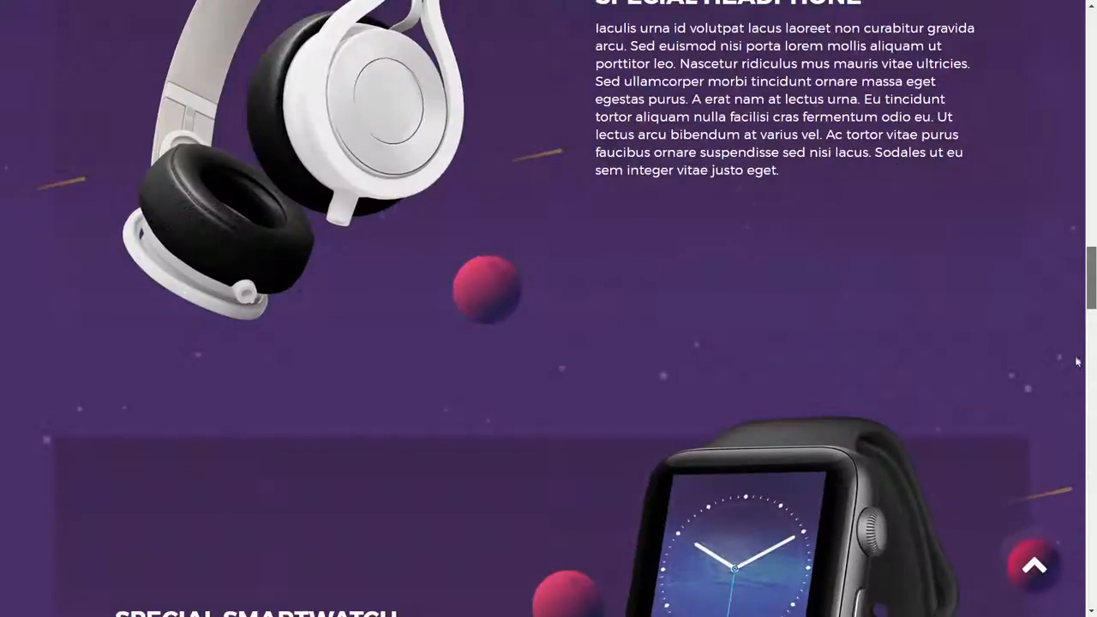
{"action": "scroll", "coordinate": [1071, 377], "scroll_direction": "down", "scroll_amount": 9}
{"action": "scroll", "coordinate": [1070, 454], "scroll_direction": "down", "scroll_amount": 18}
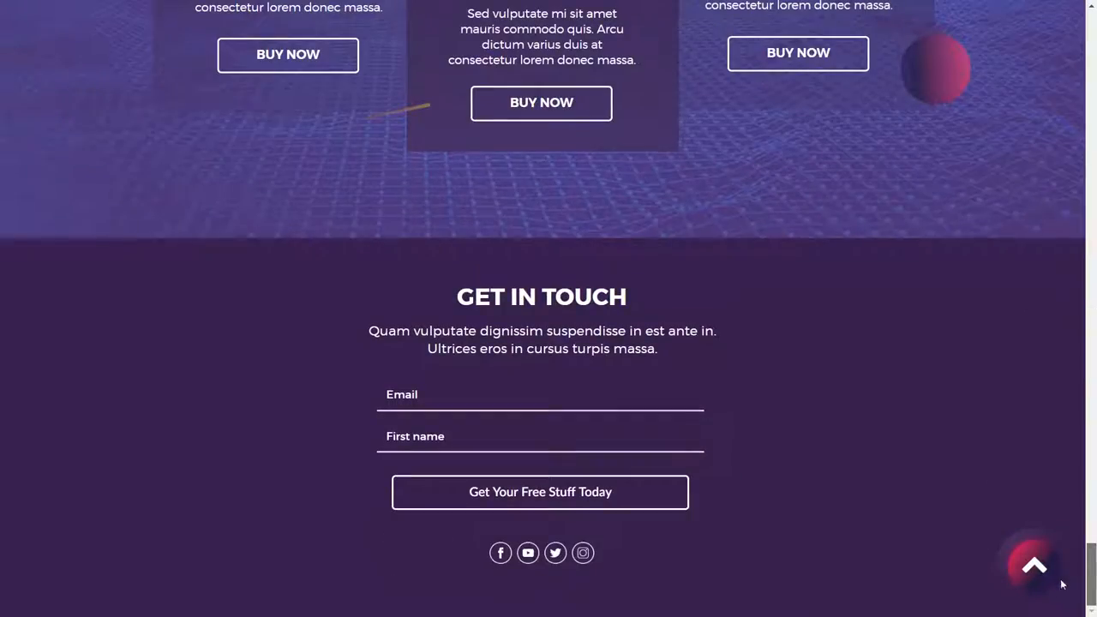
{"action": "scroll", "coordinate": [1058, 471], "scroll_direction": "up", "scroll_amount": 8}
{"action": "scroll", "coordinate": [1064, 506], "scroll_direction": "down", "scroll_amount": 5}
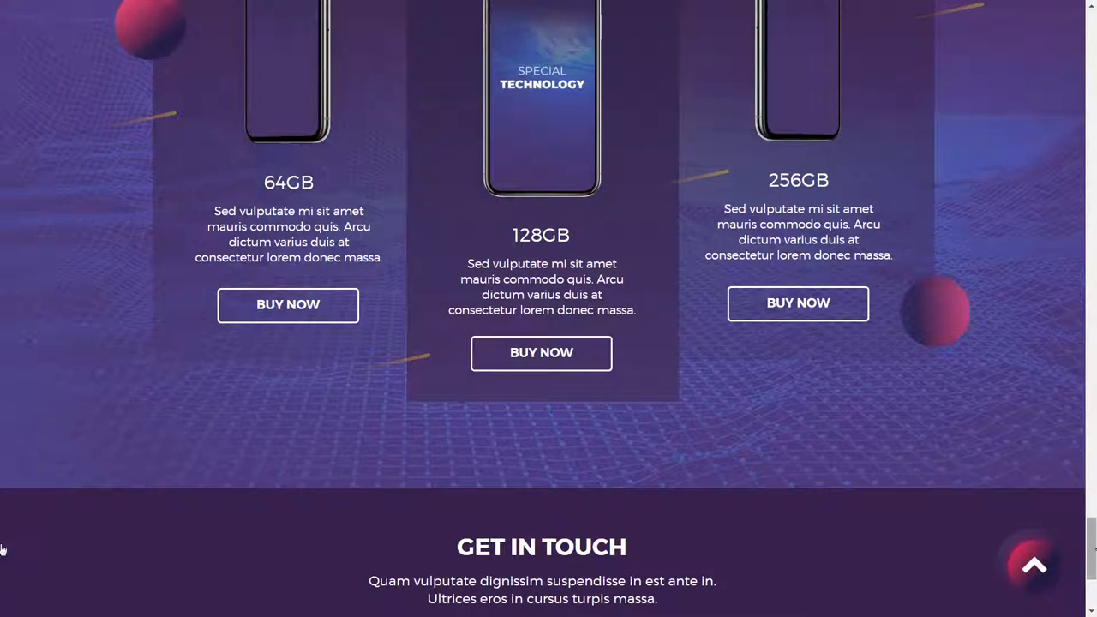
{"action": "scroll", "coordinate": [1071, 399], "scroll_direction": "up", "scroll_amount": 10}
{"action": "scroll", "coordinate": [1071, 86], "scroll_direction": "up", "scroll_amount": 8}
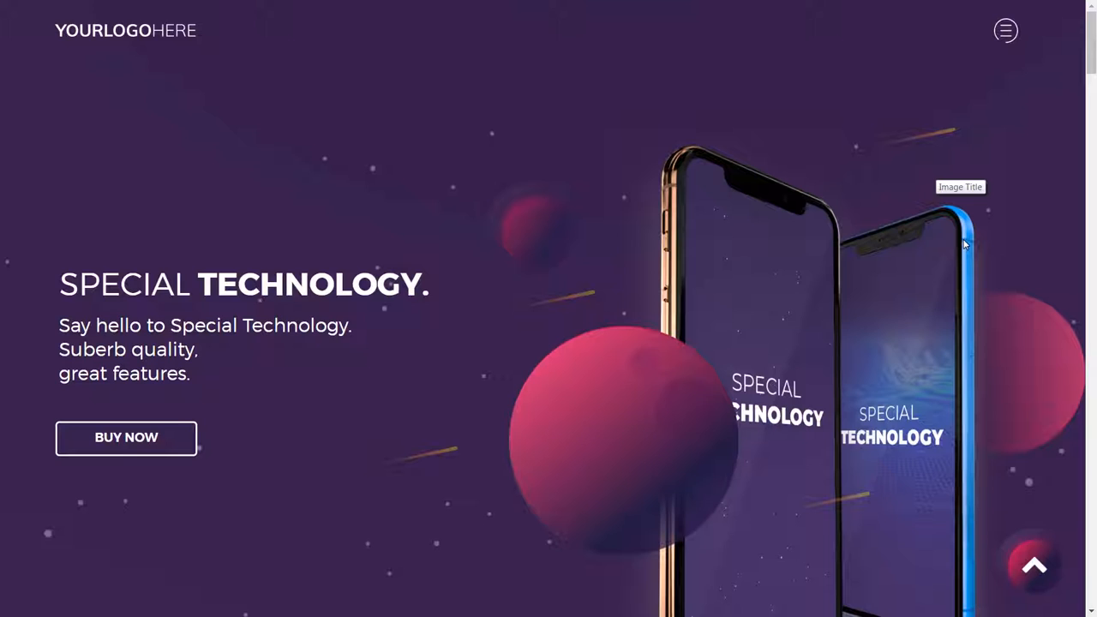
Close the template preview and open the Special Technology template for editing, with the browser in full screen
{"action": "key", "text": "F11"}
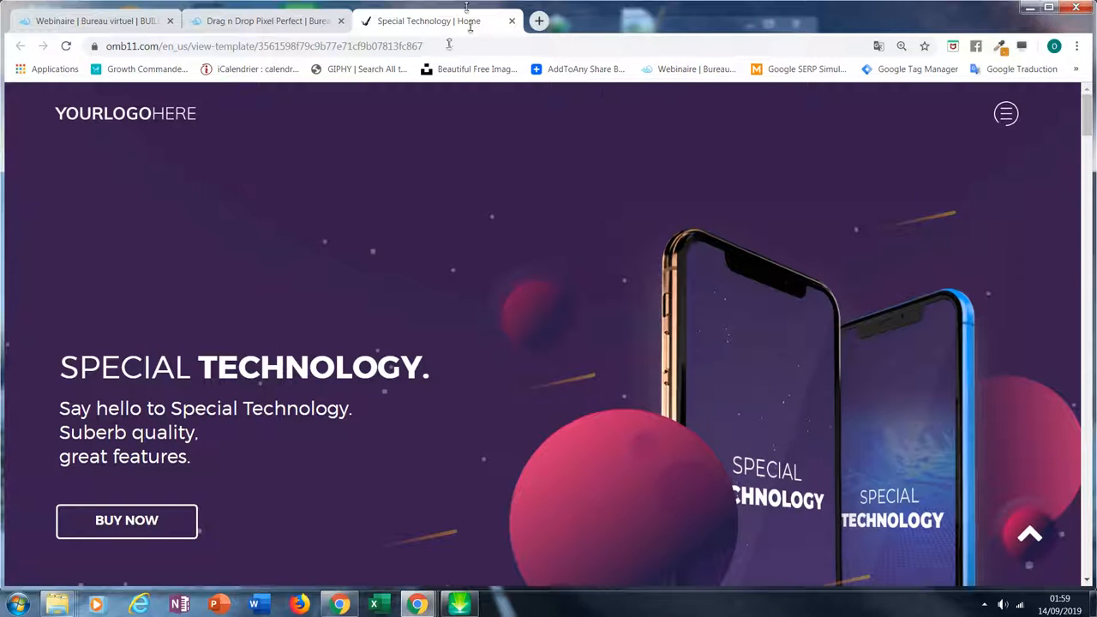
{"action": "left_click", "coordinate": [511, 22]}
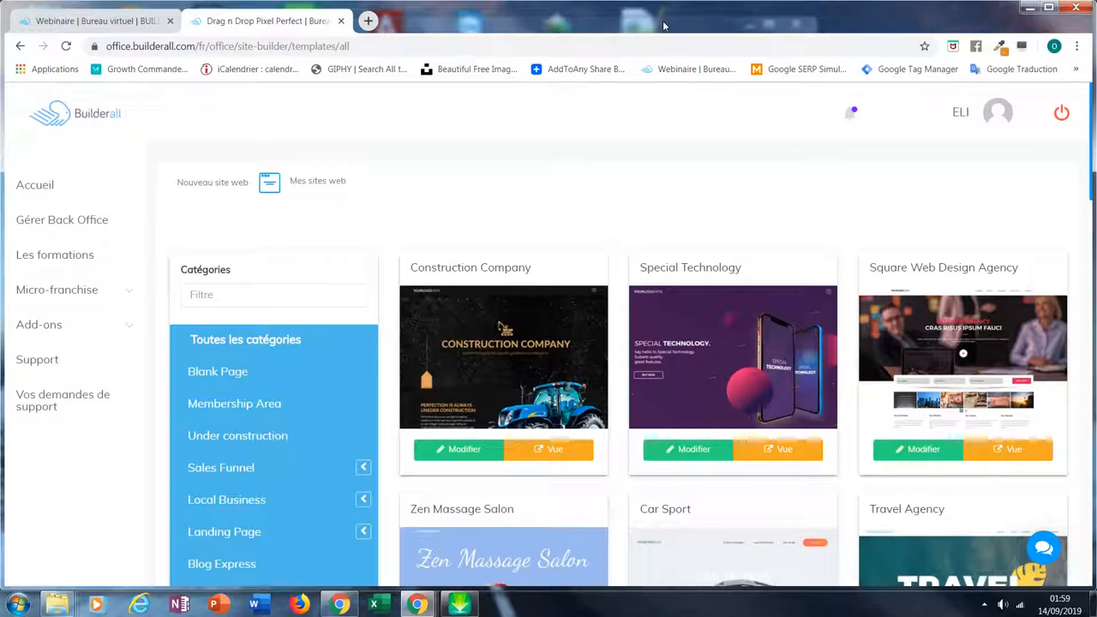
{"action": "key", "text": "F11"}
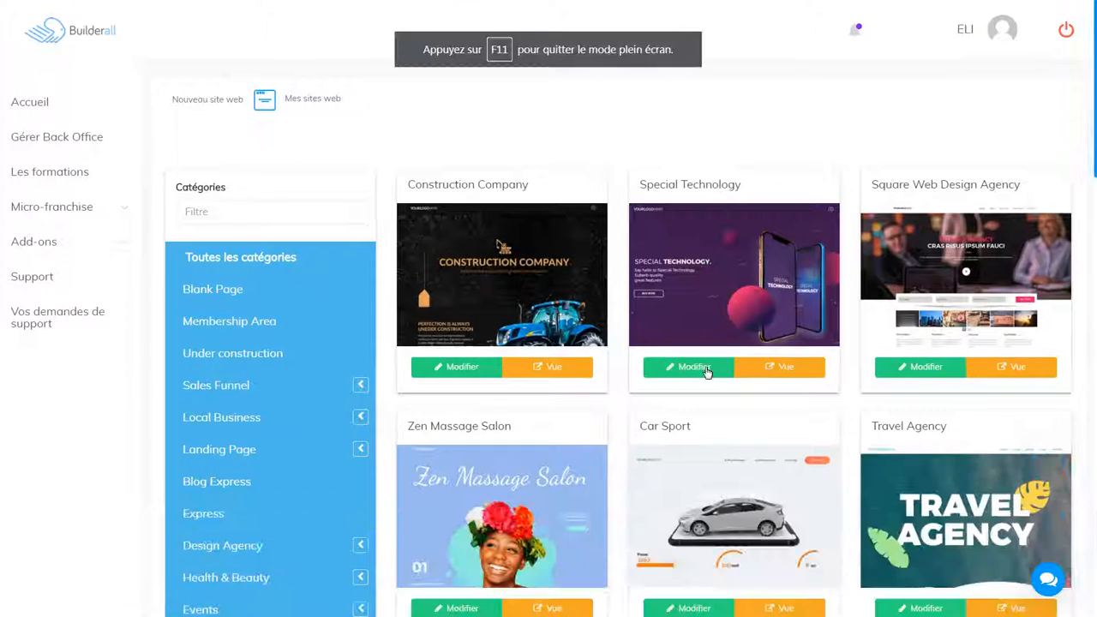
{"action": "left_click", "coordinate": [695, 367]}
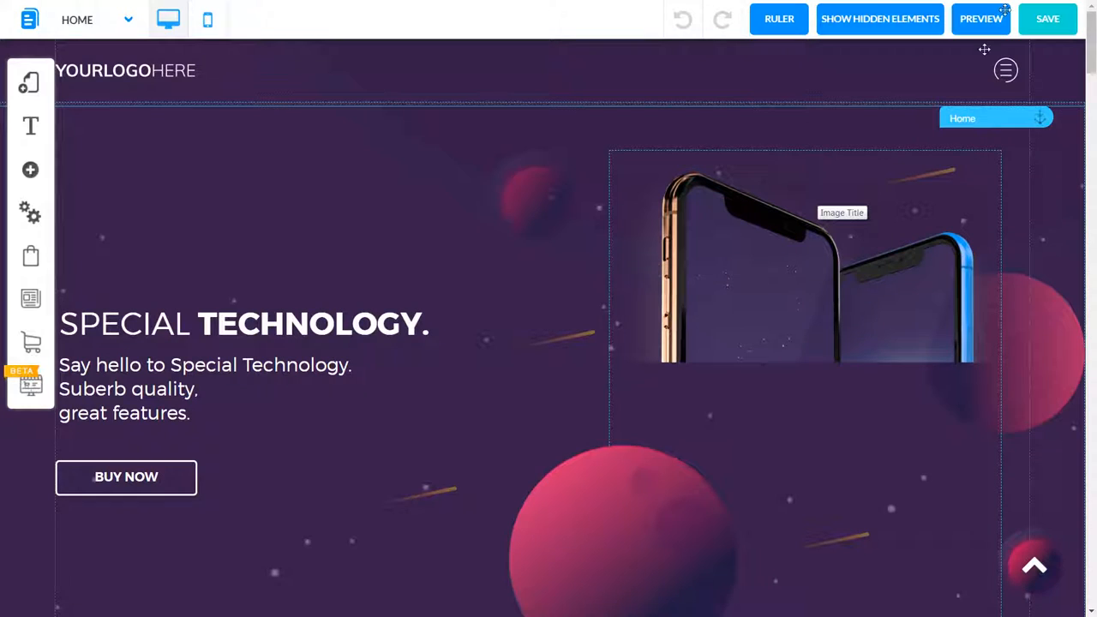
Save the new site, registering it under the URL name "presentation" and confirming the save of its style and settings
{"action": "left_click", "coordinate": [1039, 26]}
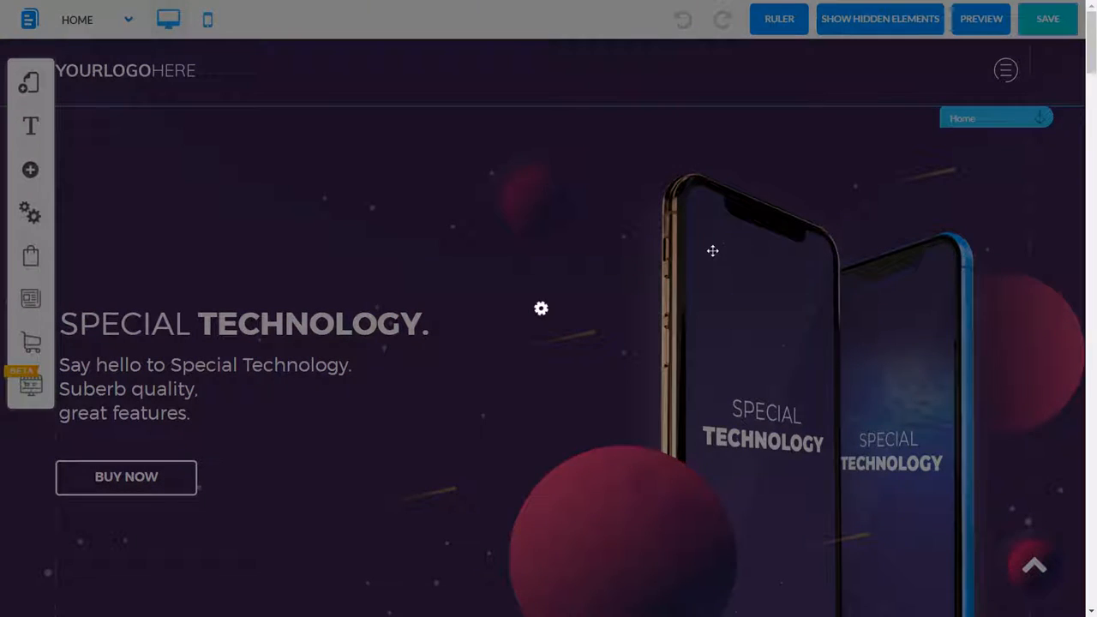
{"action": "left_click", "coordinate": [589, 334]}
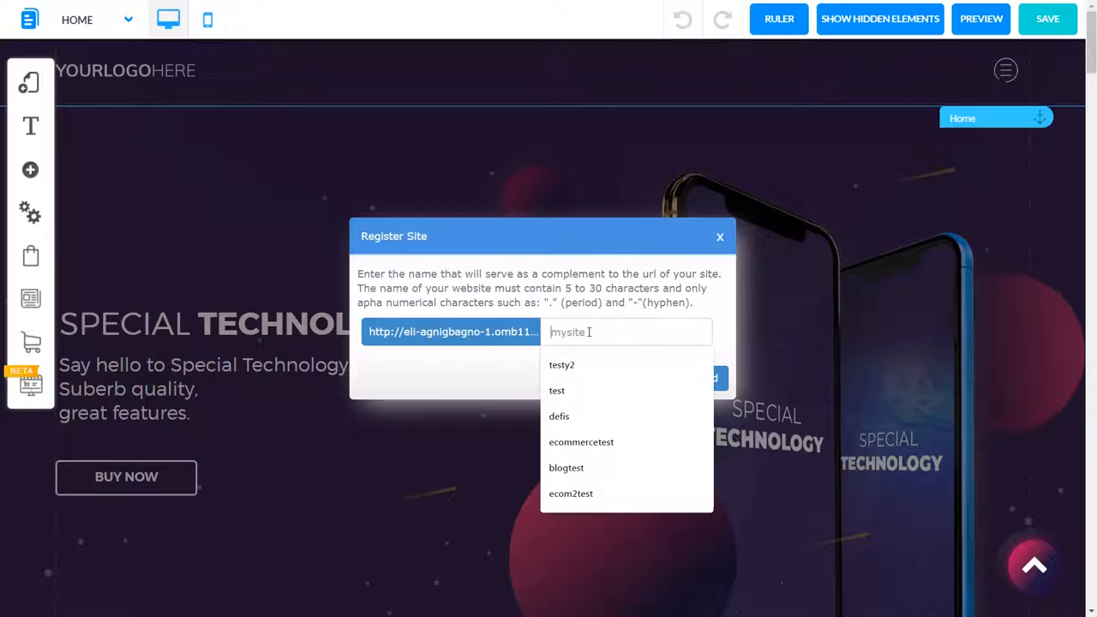
{"action": "type", "text": "resen"}
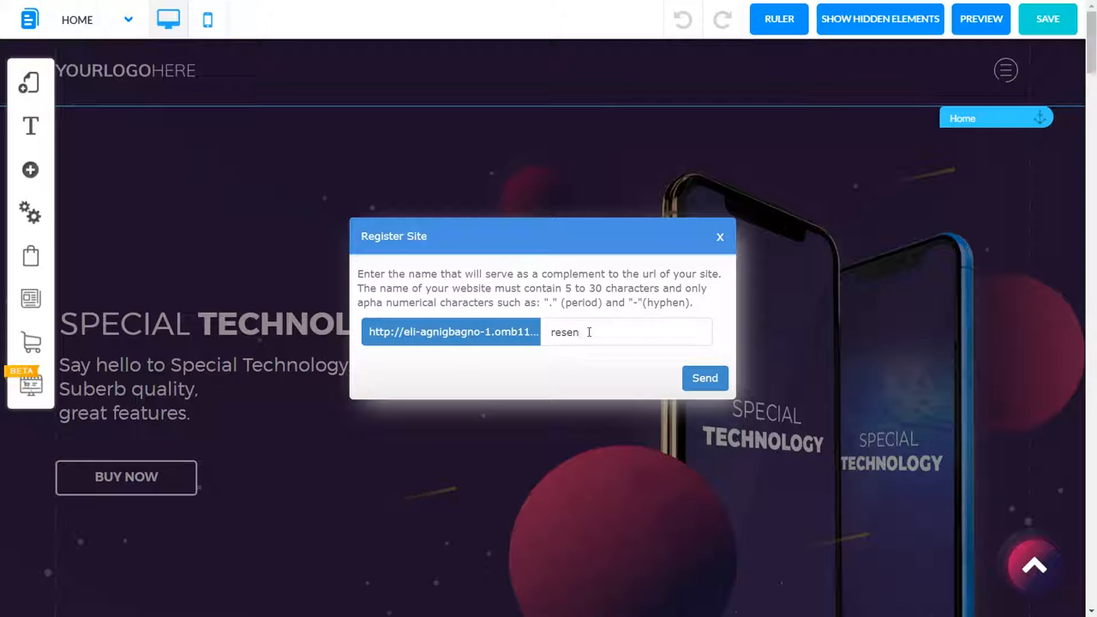
{"action": "key", "text": "BackSpace"}
{"action": "key", "text": "BackSpace"}
{"action": "key", "text": "BackSpace"}
{"action": "type", "text": "per"}
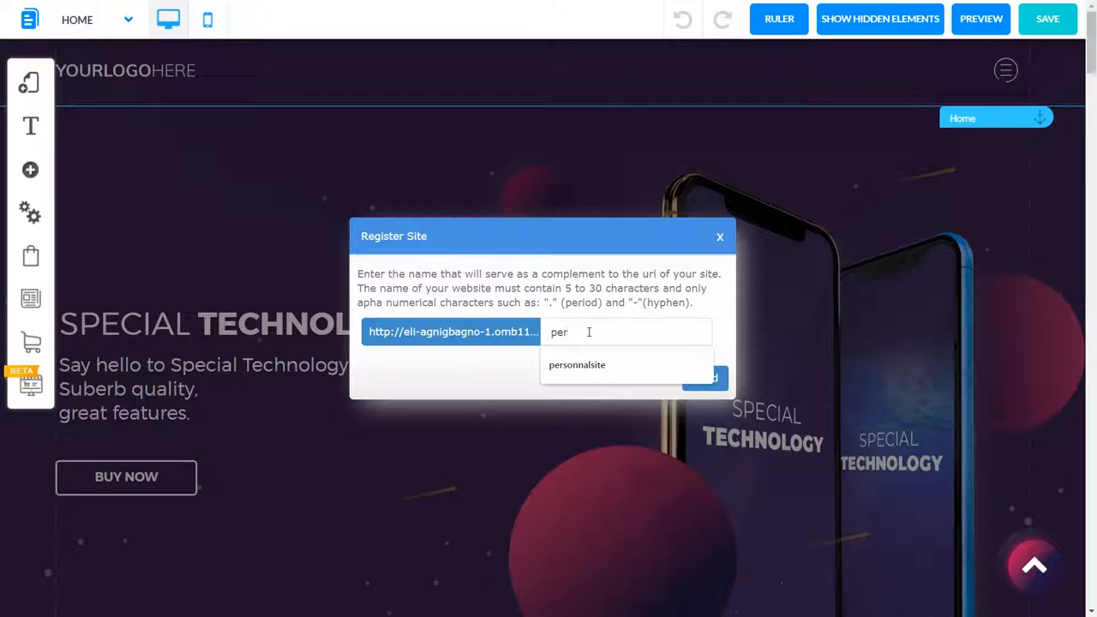
{"action": "key", "text": "BackSpace"}
{"action": "key", "text": "BackSpace"}
{"action": "type", "text": "resentation"}
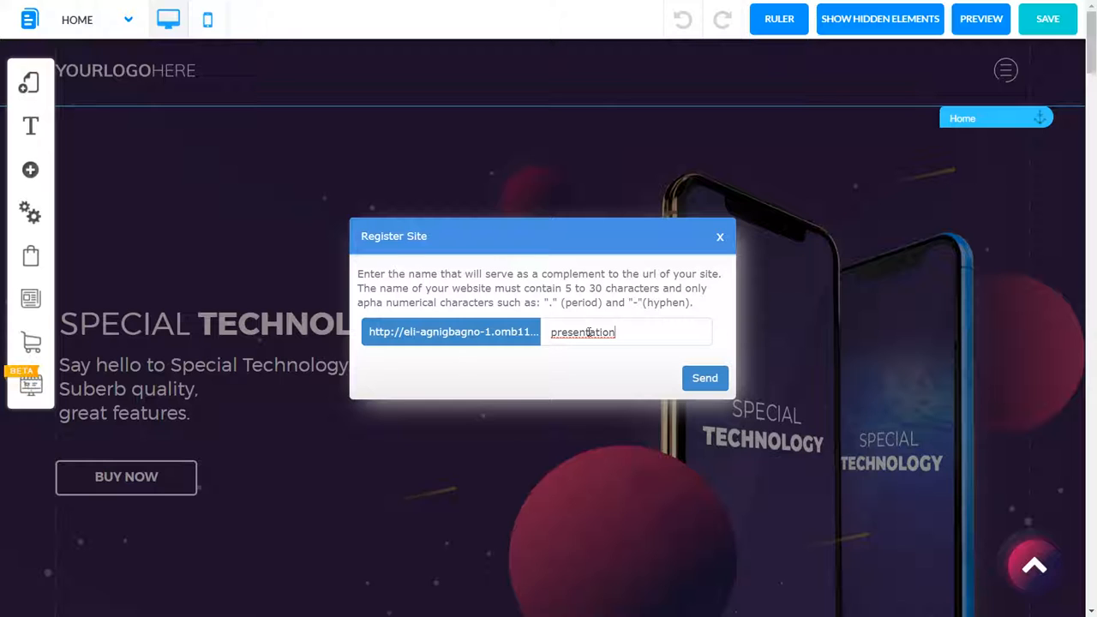
{"action": "left_click", "coordinate": [710, 379]}
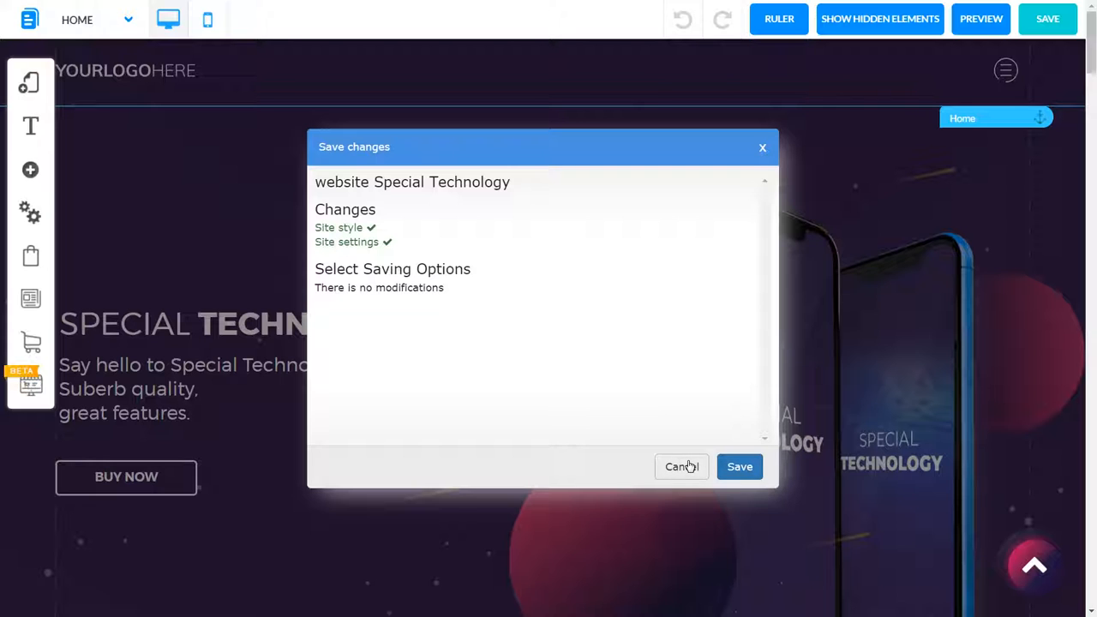
{"action": "left_click", "coordinate": [747, 471]}
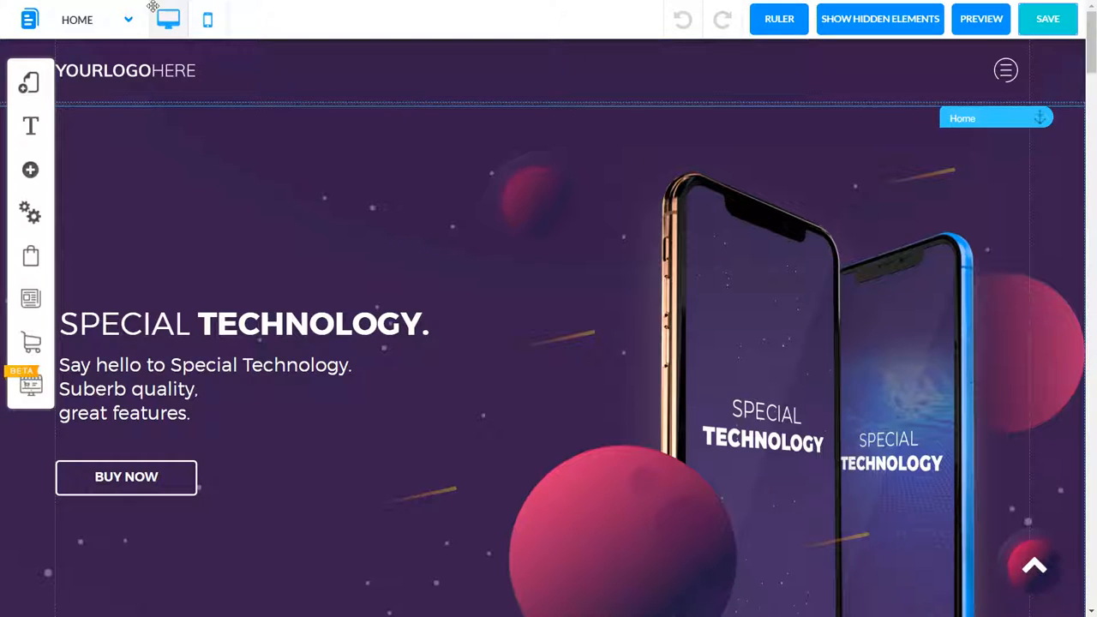
Look at the site's layouts and at the pages in the Special Technology layout, and return to all layouts
{"action": "left_click", "coordinate": [83, 24]}
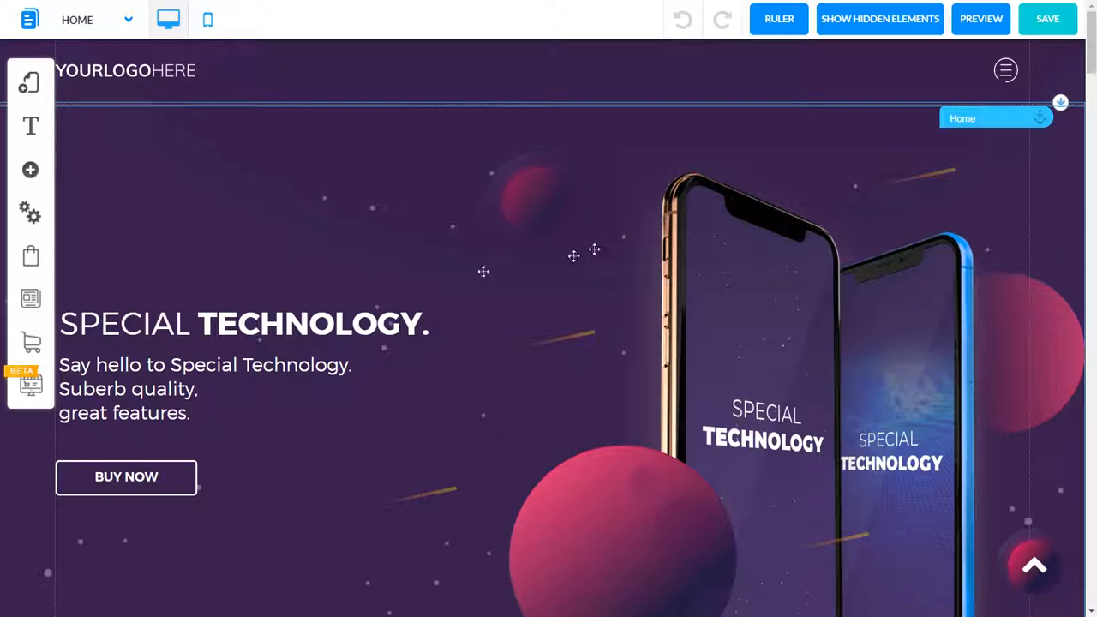
{"action": "left_click", "coordinate": [36, 92]}
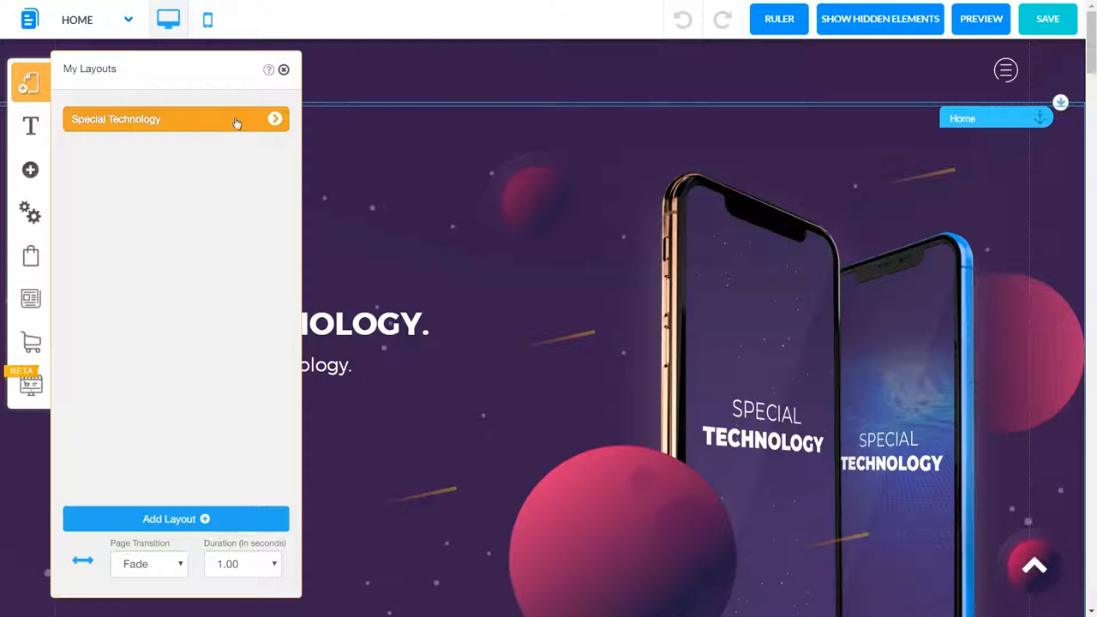
{"action": "left_click", "coordinate": [273, 120]}
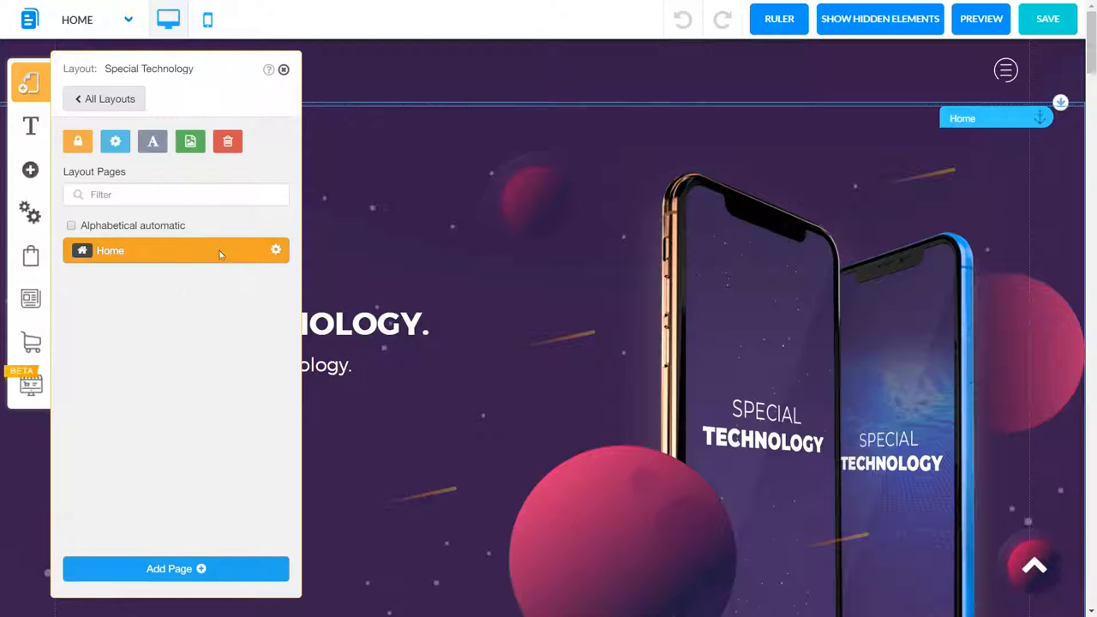
{"action": "left_click", "coordinate": [72, 96]}
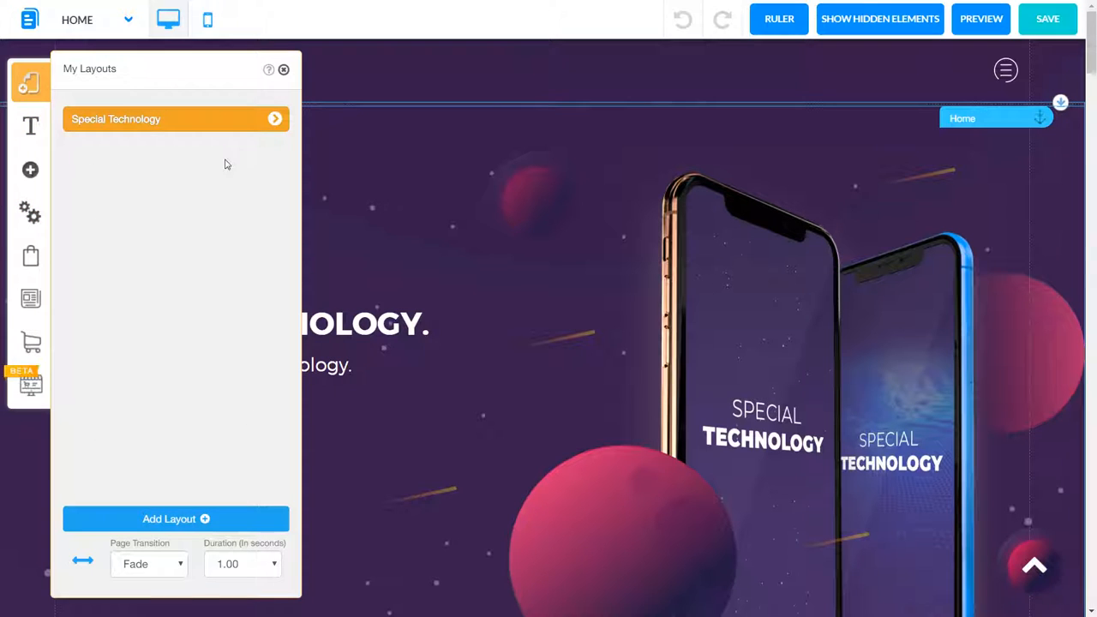
Add a page to the Special Technology layout from the blank template, keeping the name "Blank Page", and close the layout settings
{"action": "left_click", "coordinate": [273, 119]}
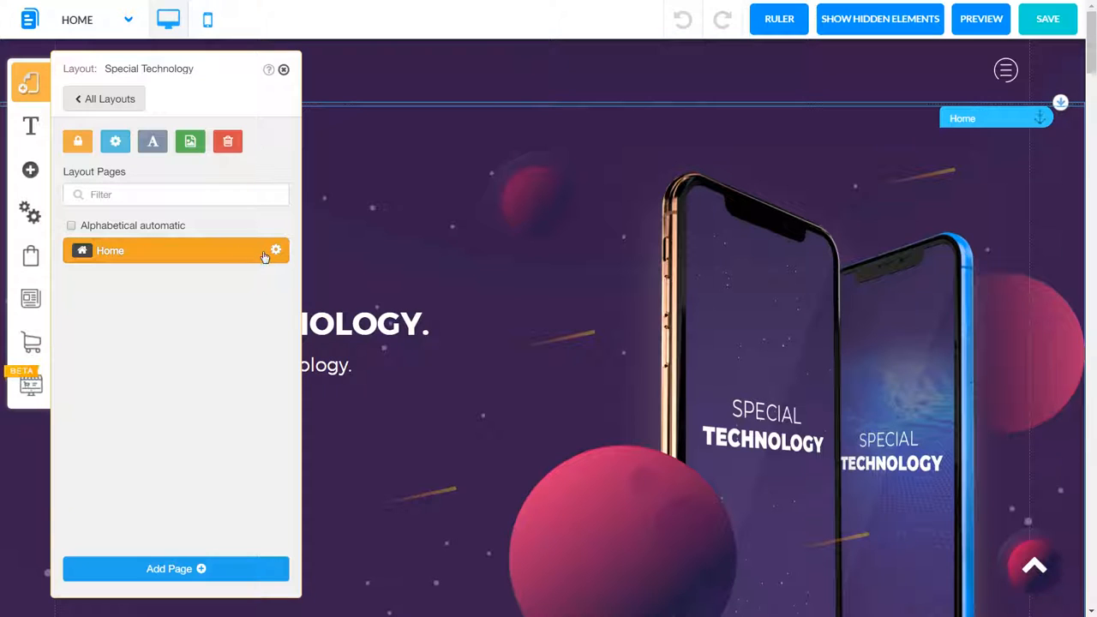
{"action": "left_click", "coordinate": [200, 569]}
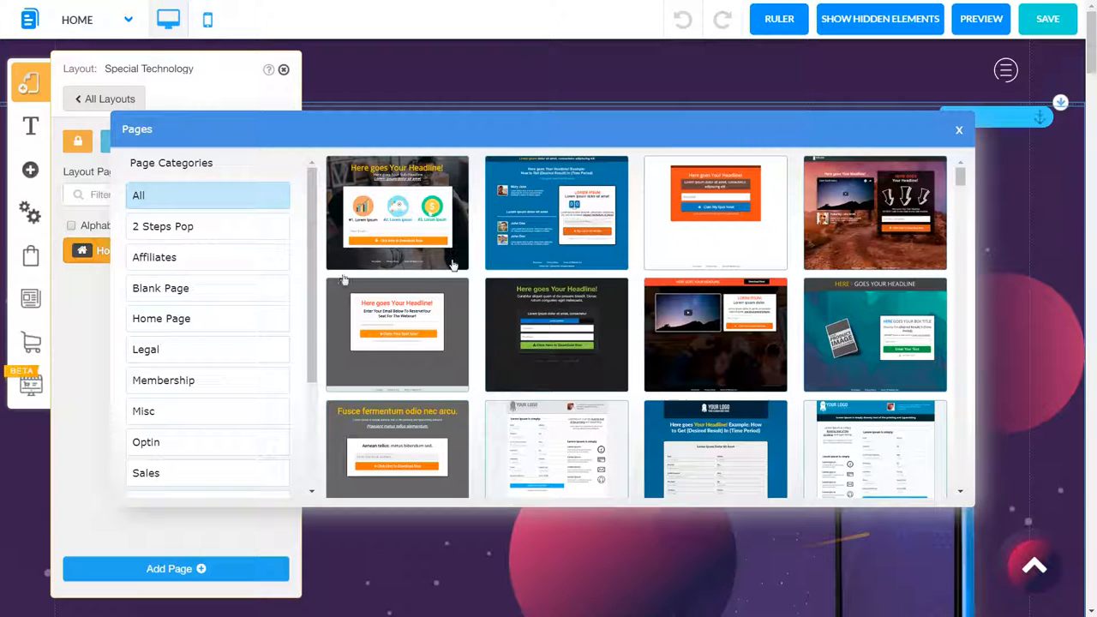
{"action": "left_click", "coordinate": [177, 295]}
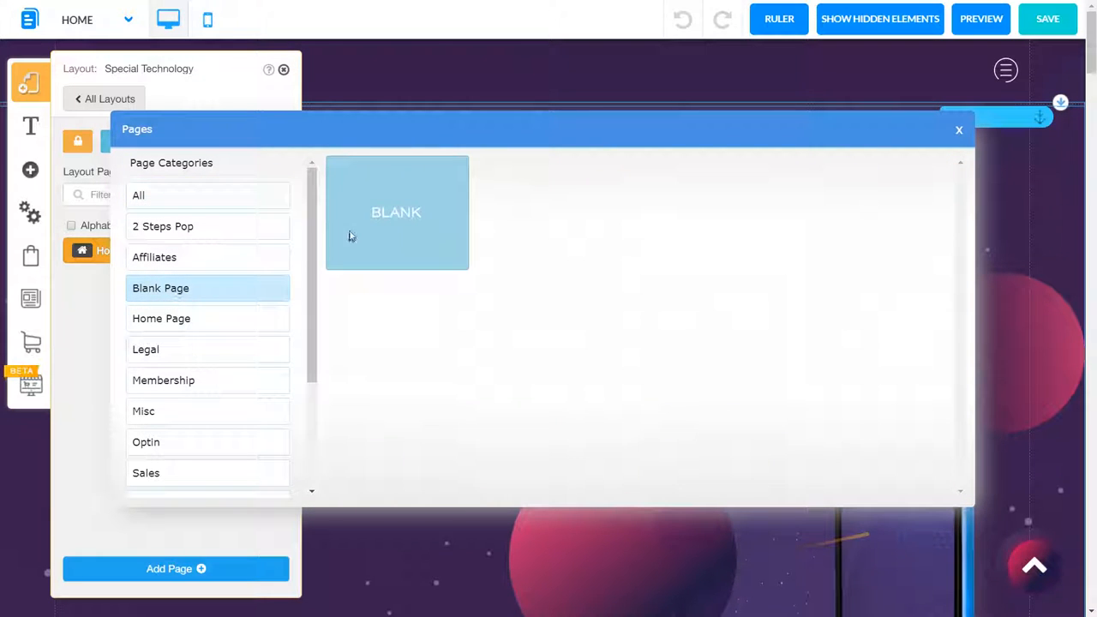
{"action": "left_click", "coordinate": [355, 239]}
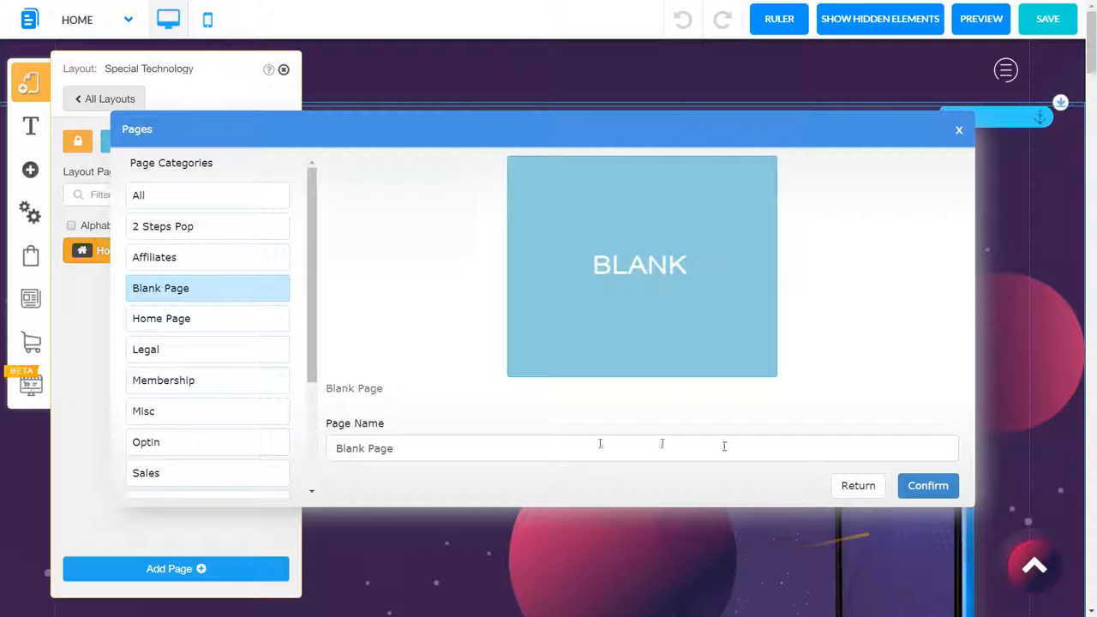
{"action": "left_click", "coordinate": [926, 483]}
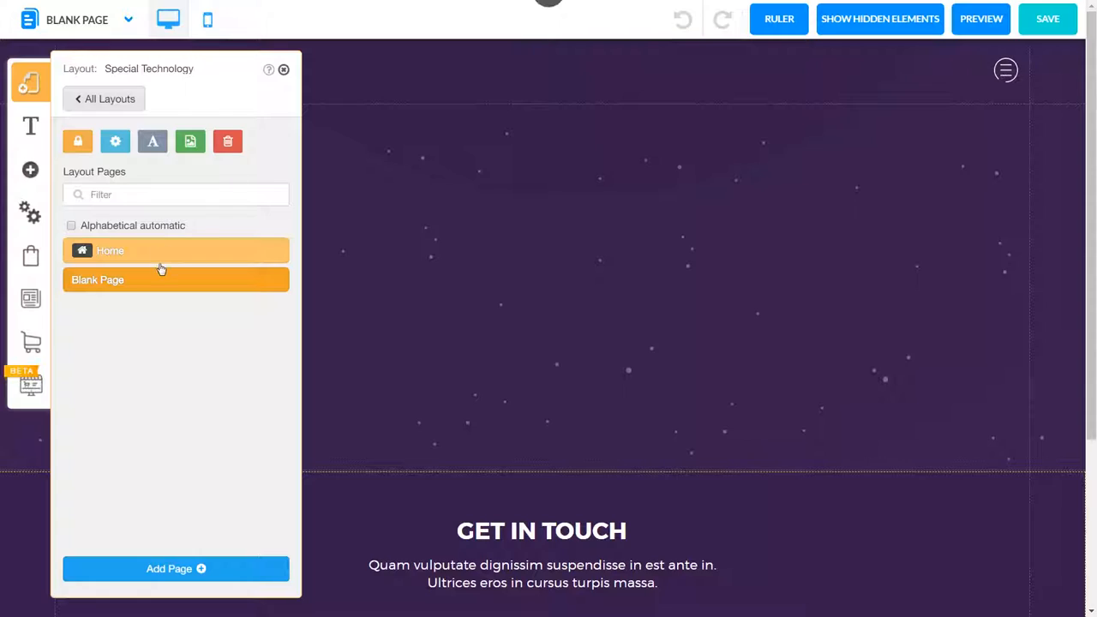
{"action": "left_click", "coordinate": [284, 69]}
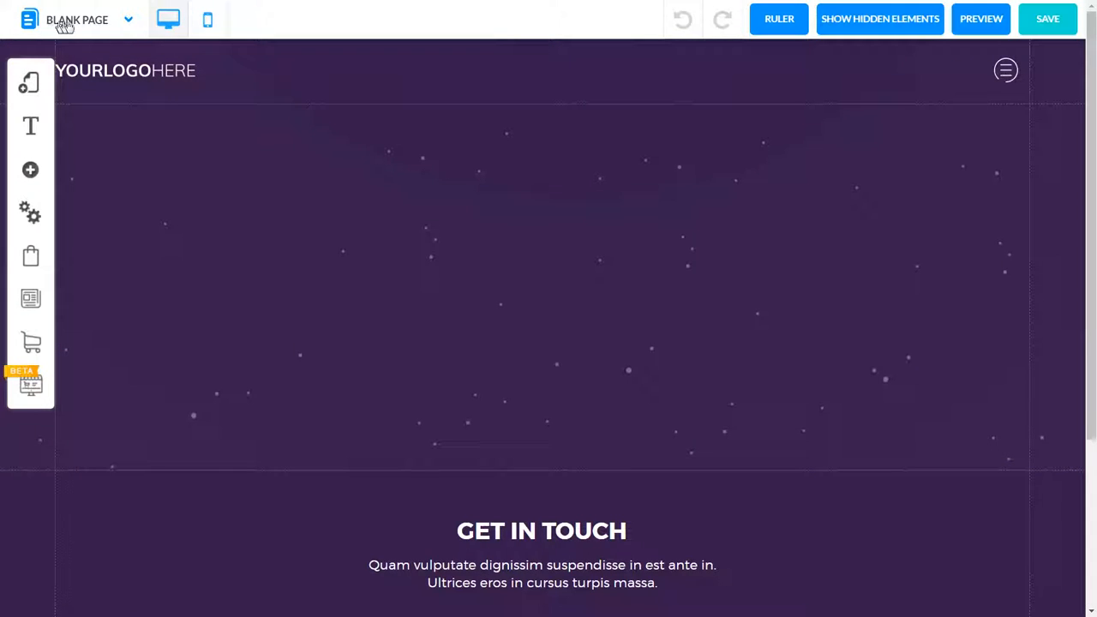
Look at the pages in the site's page list, choose Blank Page, then view the list again and close it
{"action": "left_click", "coordinate": [127, 24]}
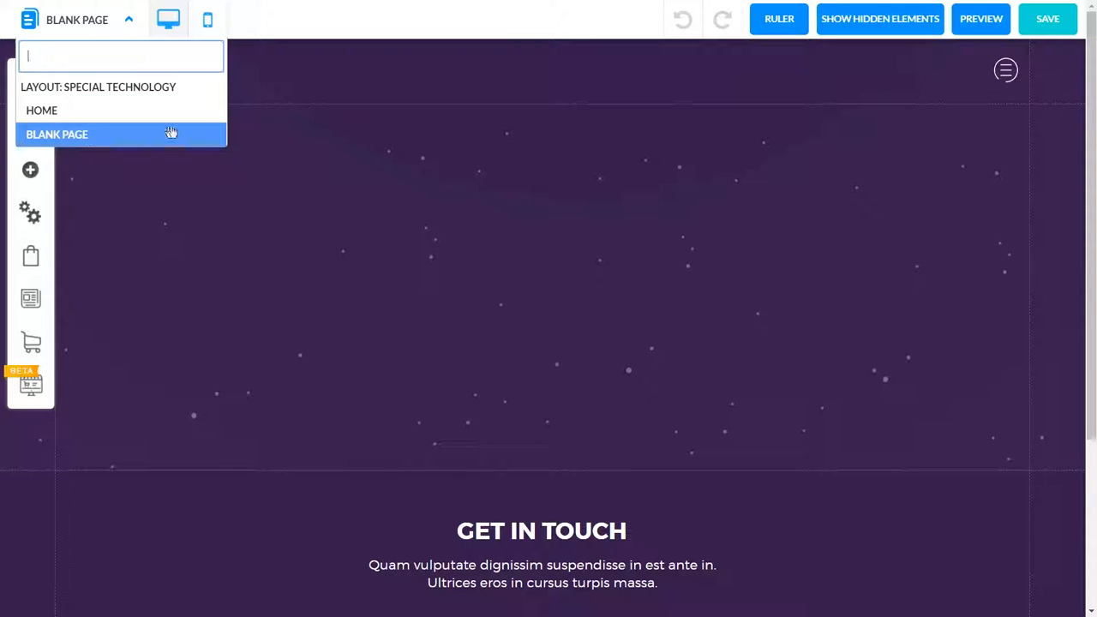
{"action": "left_click", "coordinate": [85, 136]}
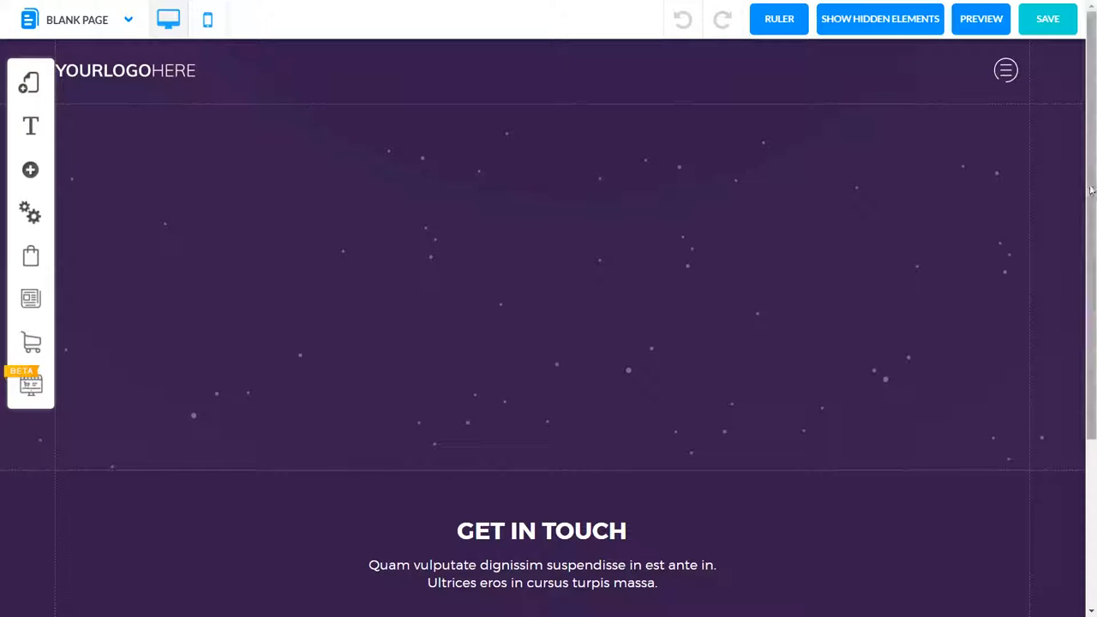
{"action": "mouse_move", "coordinate": [1090, 190]}
{"action": "left_mouse_down"}
{"action": "mouse_move", "coordinate": [1085, 486]}
{"action": "mouse_move", "coordinate": [1088, 171]}
{"action": "left_mouse_up"}
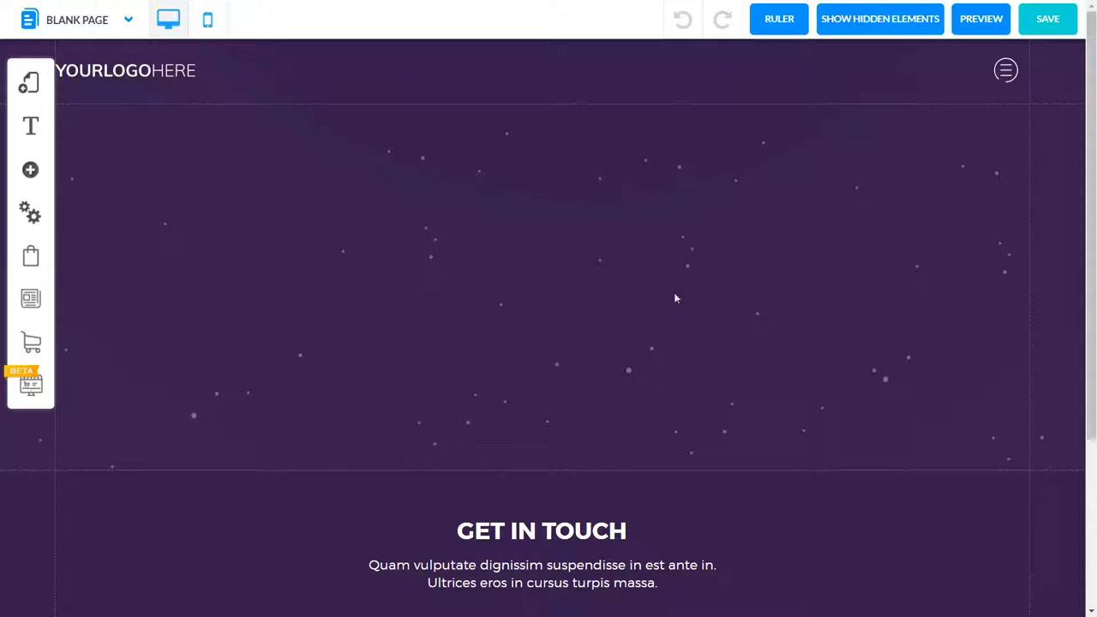
{"action": "left_click", "coordinate": [129, 19]}
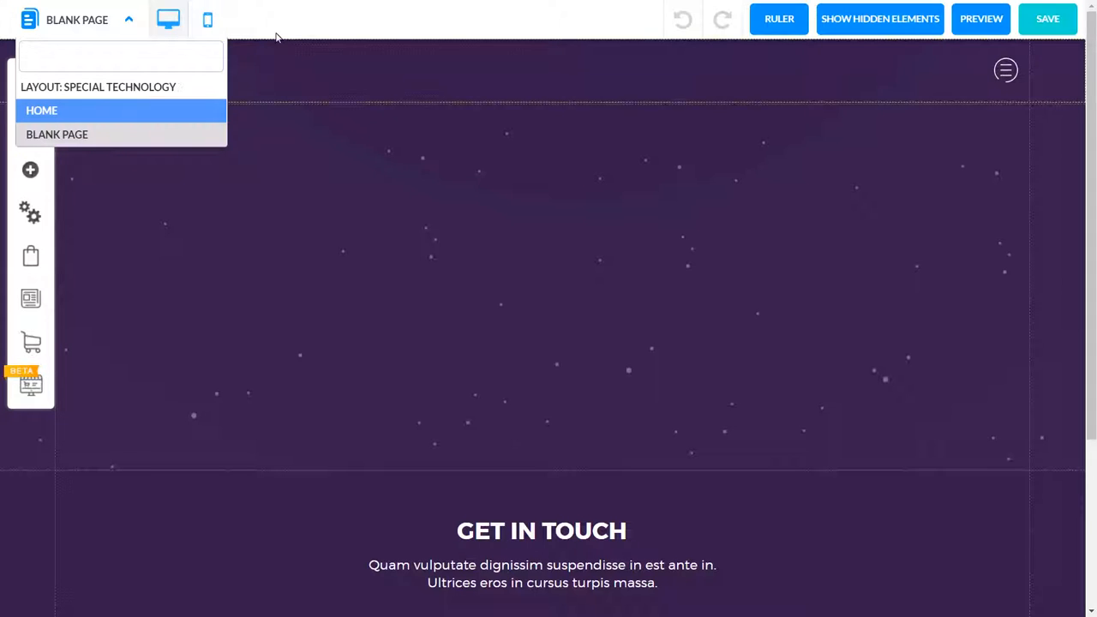
{"action": "left_click", "coordinate": [245, 61]}
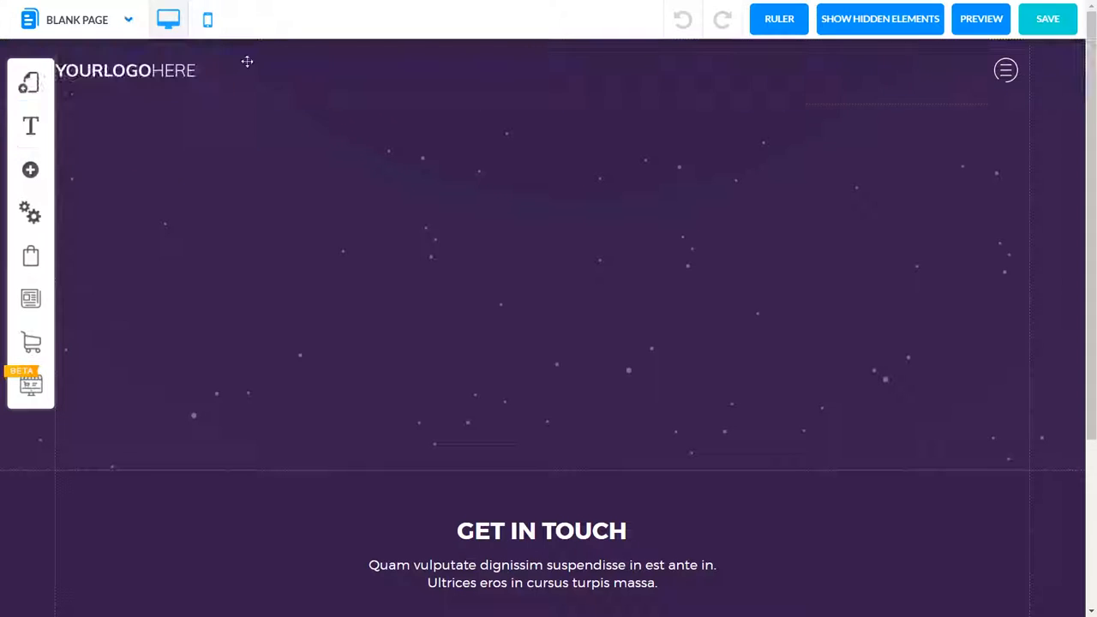
Switch between Home and Blank Page from the Special Technology layout's pages, then return to Home using the page list
{"action": "left_click", "coordinate": [33, 86]}
{"action": "left_click", "coordinate": [276, 122]}
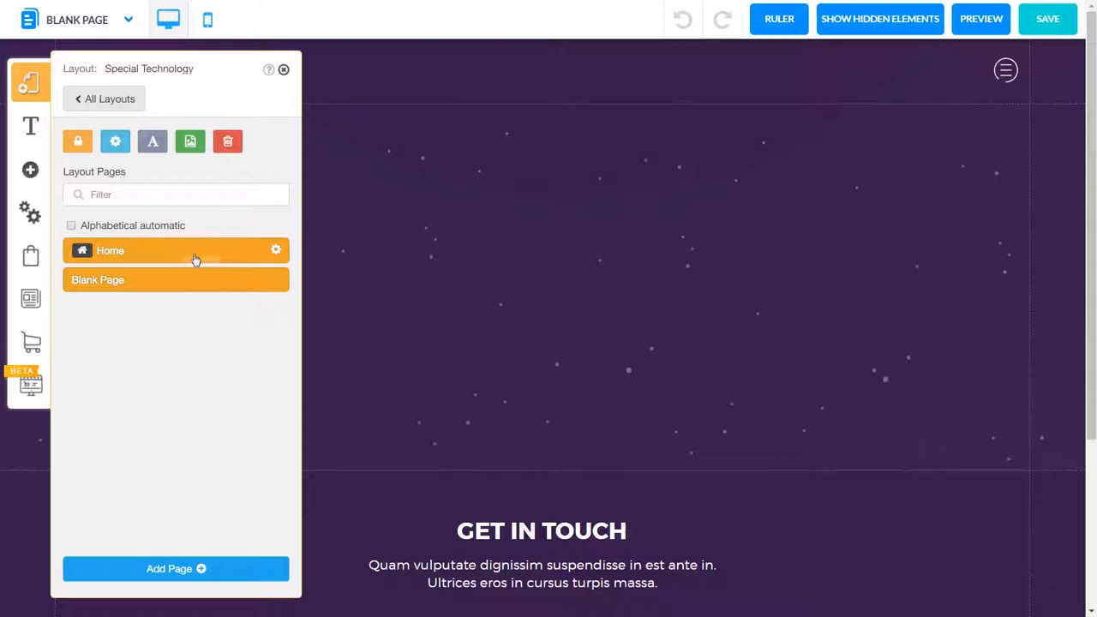
{"action": "left_click", "coordinate": [195, 257]}
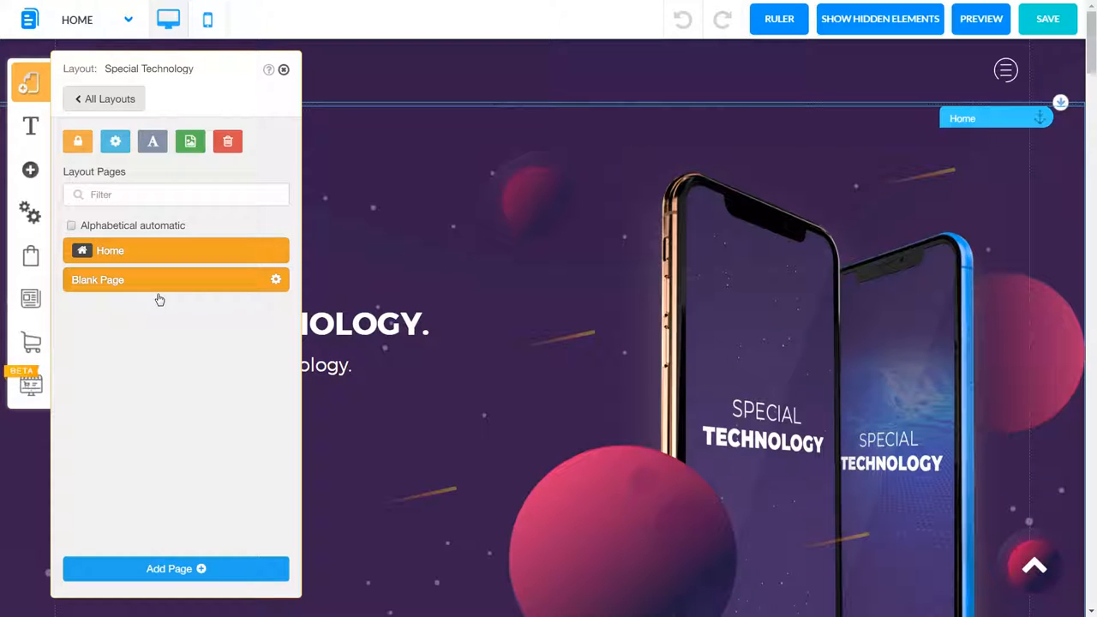
{"action": "left_click", "coordinate": [158, 286]}
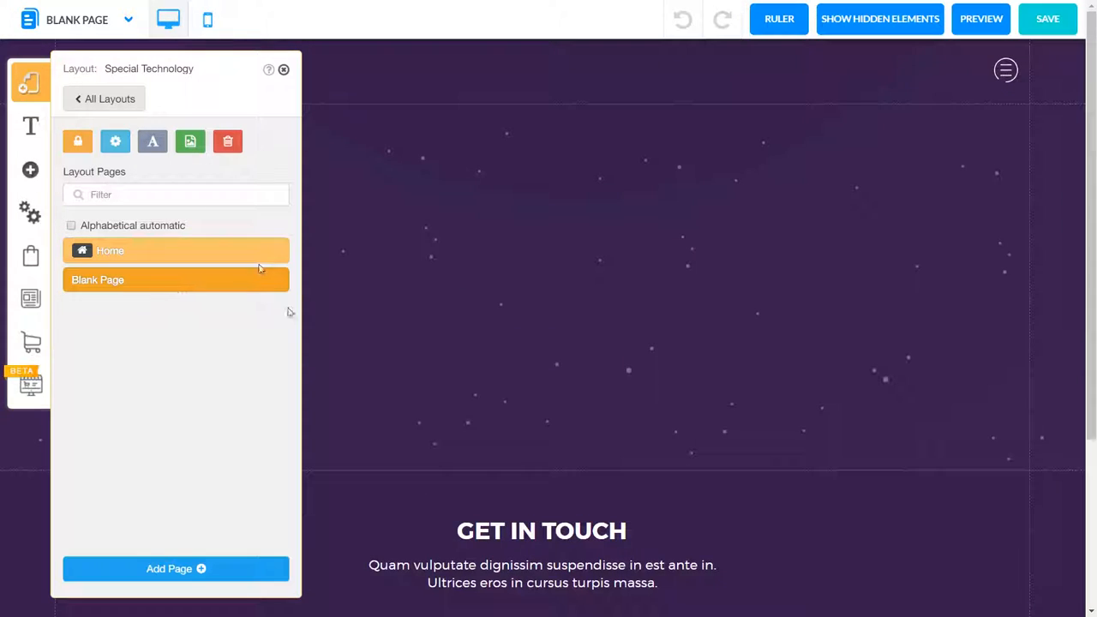
{"action": "left_click", "coordinate": [126, 24]}
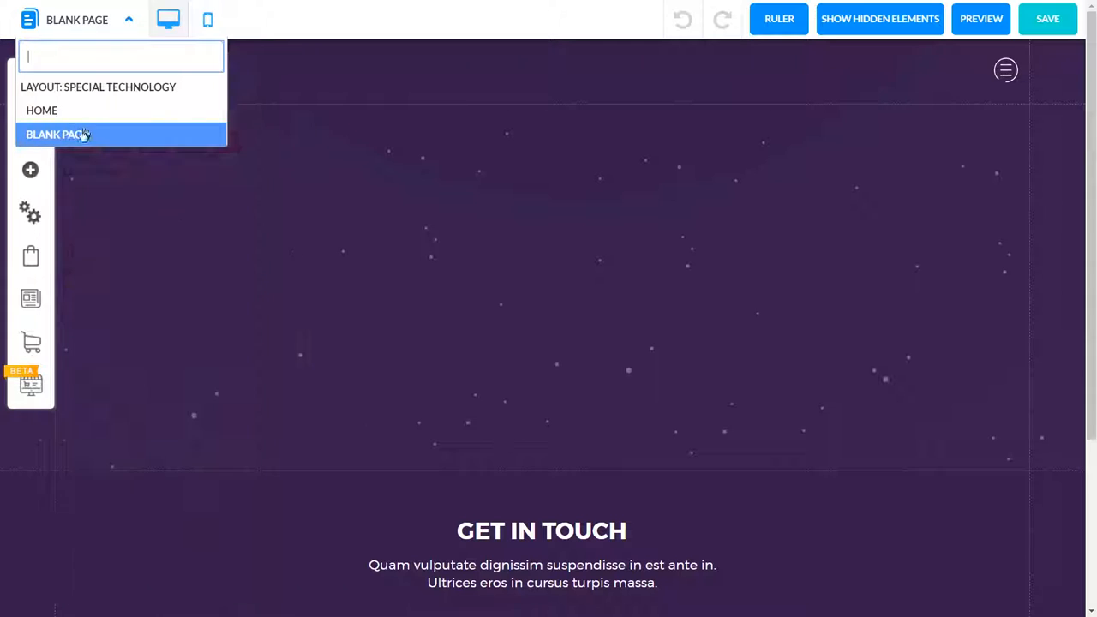
{"action": "left_click", "coordinate": [80, 111]}
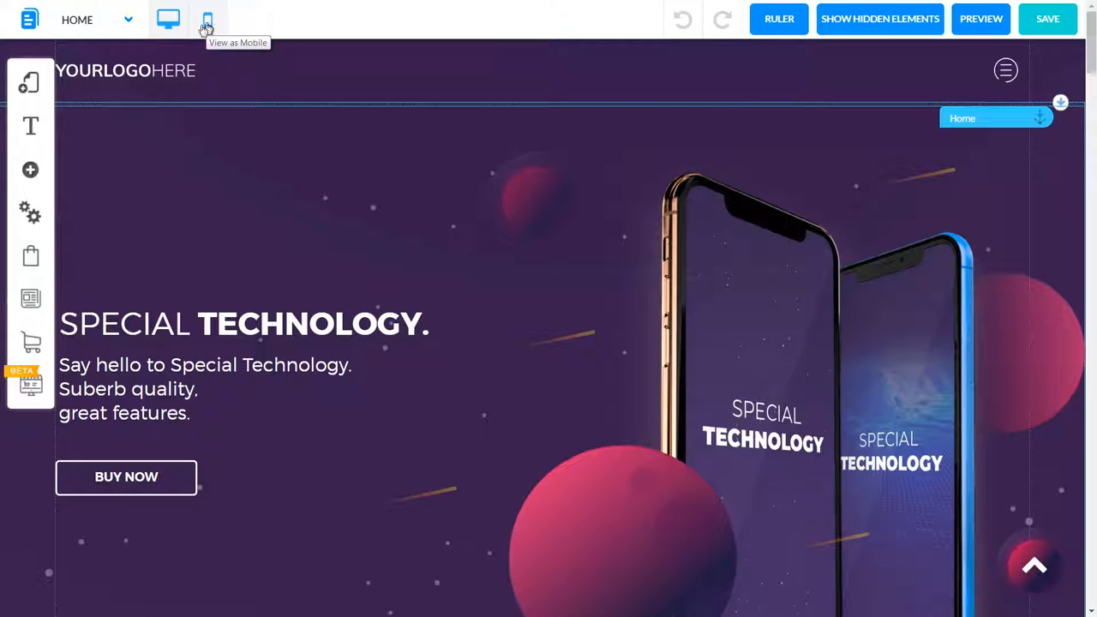
View the Home page in the mobile version, dismiss the email marketing alert, and return to the desktop version
{"action": "left_click", "coordinate": [167, 24]}
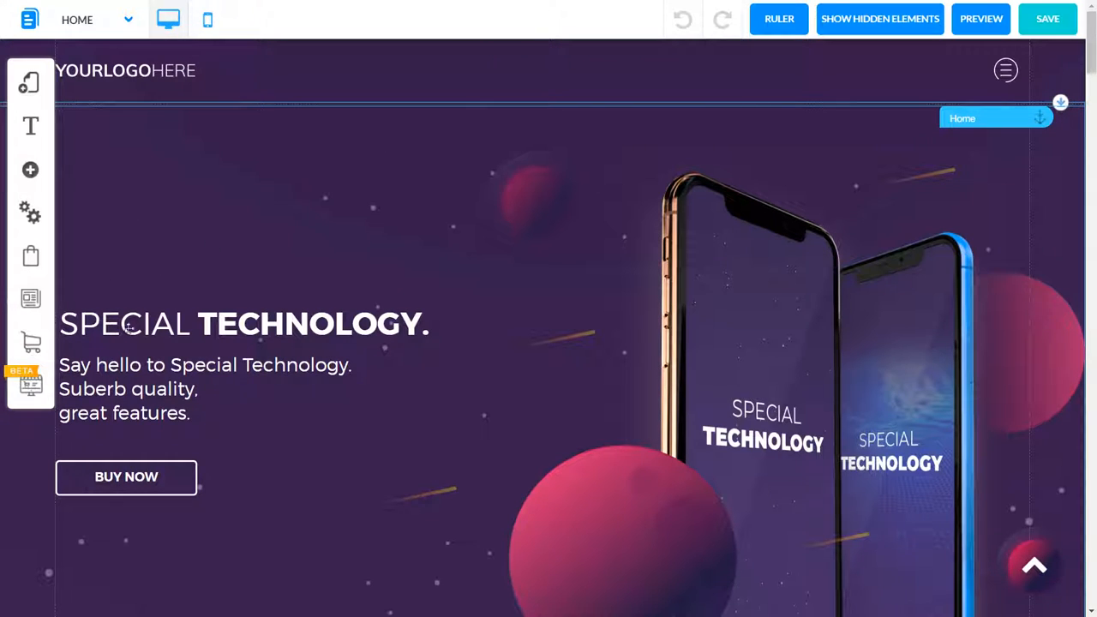
{"action": "left_click", "coordinate": [207, 20]}
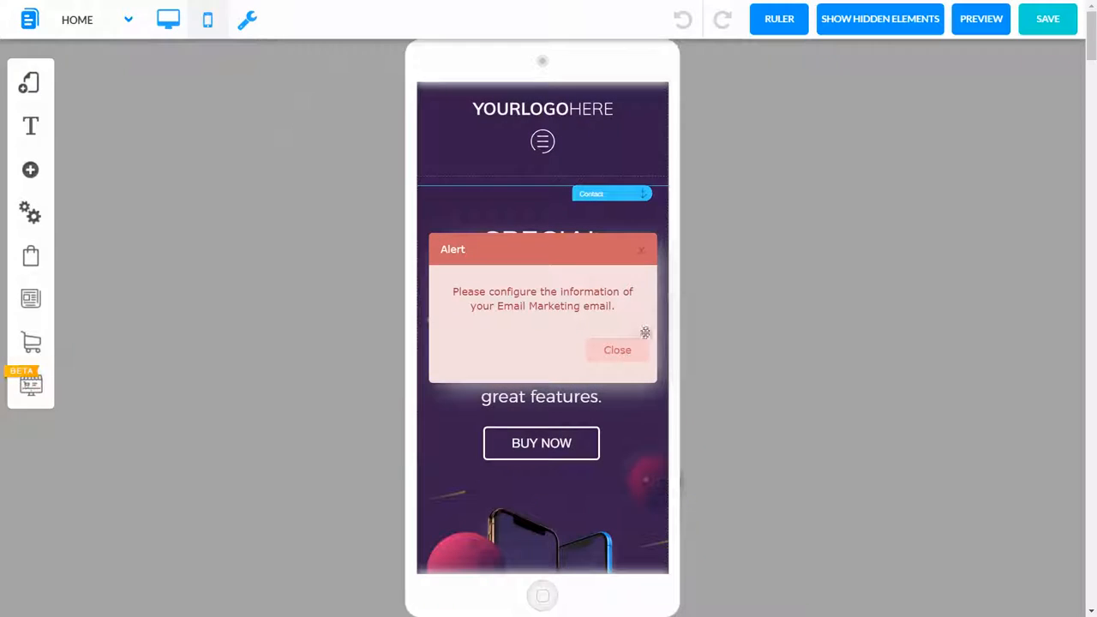
{"action": "left_click", "coordinate": [618, 351]}
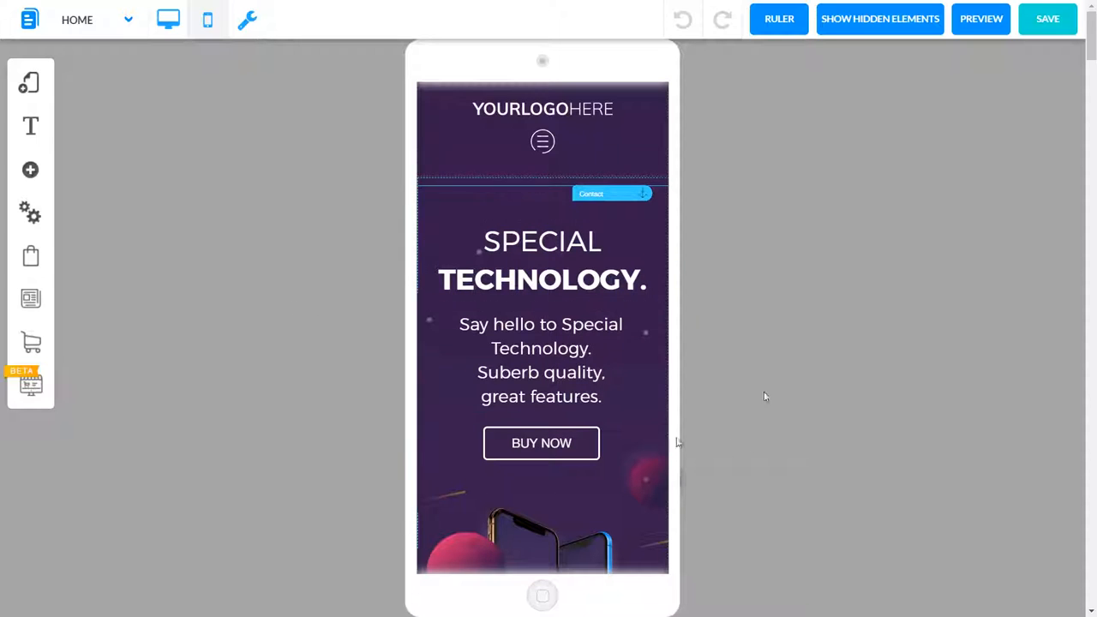
{"action": "left_click", "coordinate": [167, 17]}
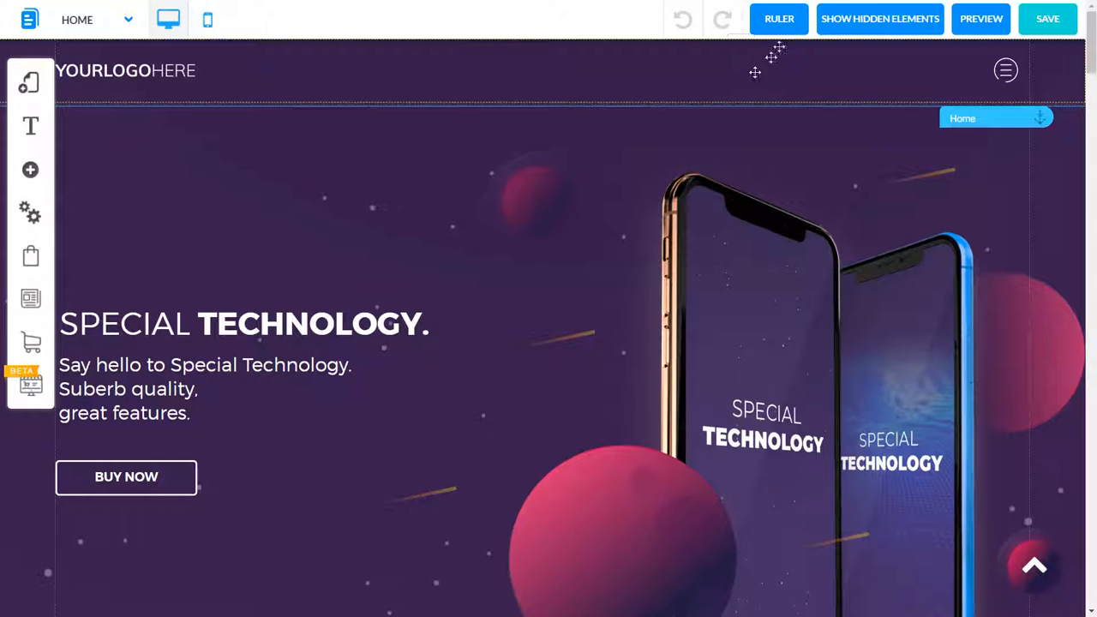
Show the ruler, place a vertical guide at the logo's right edge, and shift the logo slightly down in line with it
{"action": "left_click", "coordinate": [779, 20]}
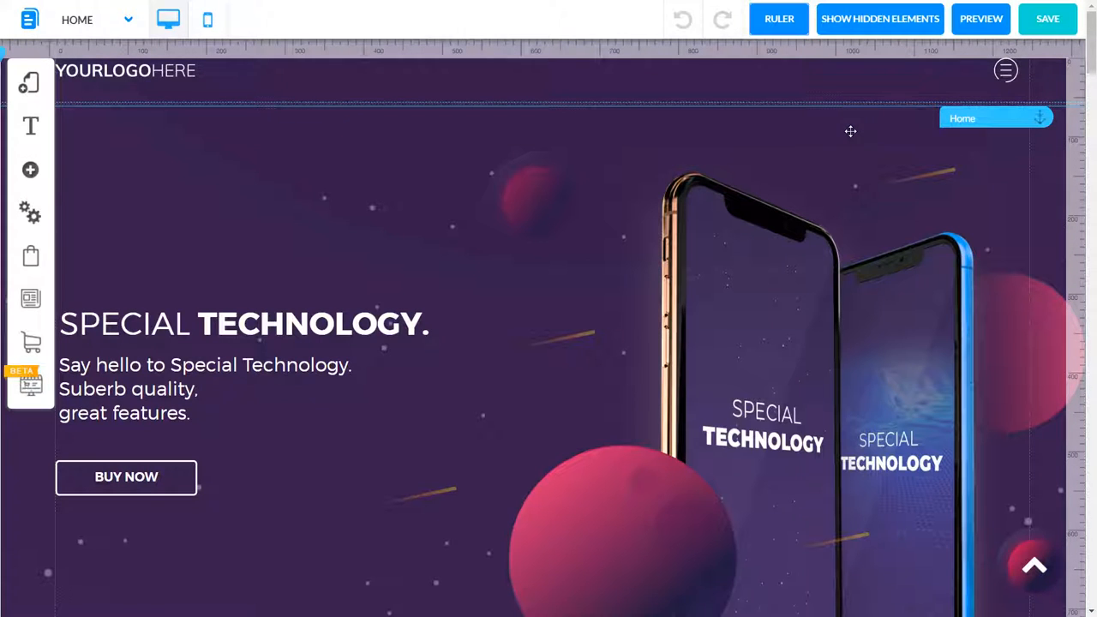
{"action": "left_click", "coordinate": [243, 51]}
{"action": "left_click_drag", "start_coordinate": [241, 50], "coordinate": [196, 54]}
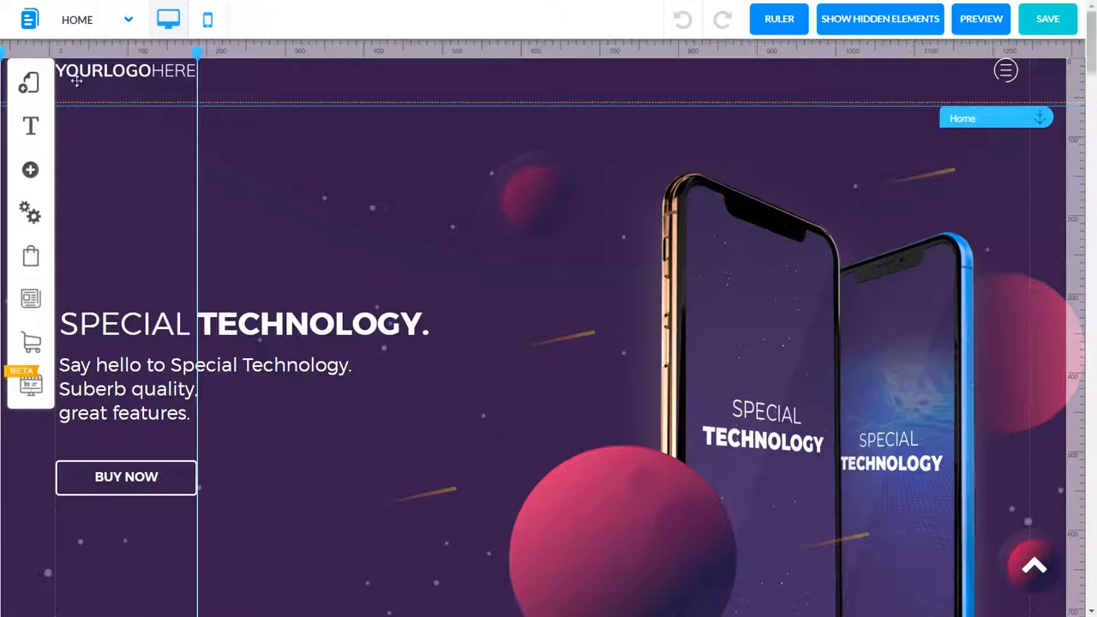
{"action": "left_click", "coordinate": [121, 83]}
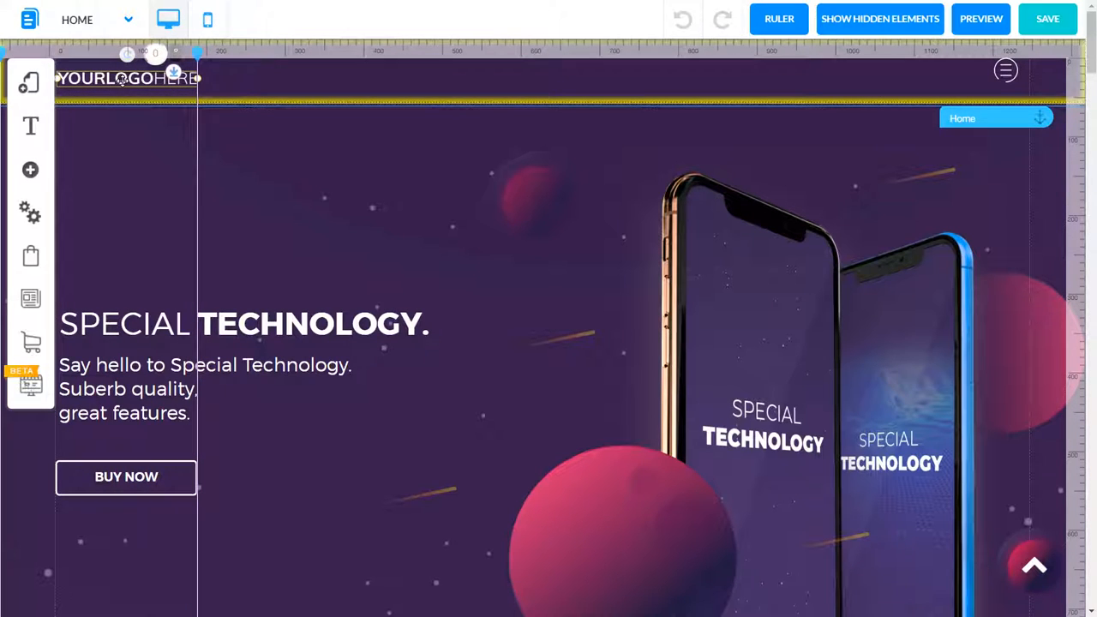
{"action": "left_click", "coordinate": [122, 79]}
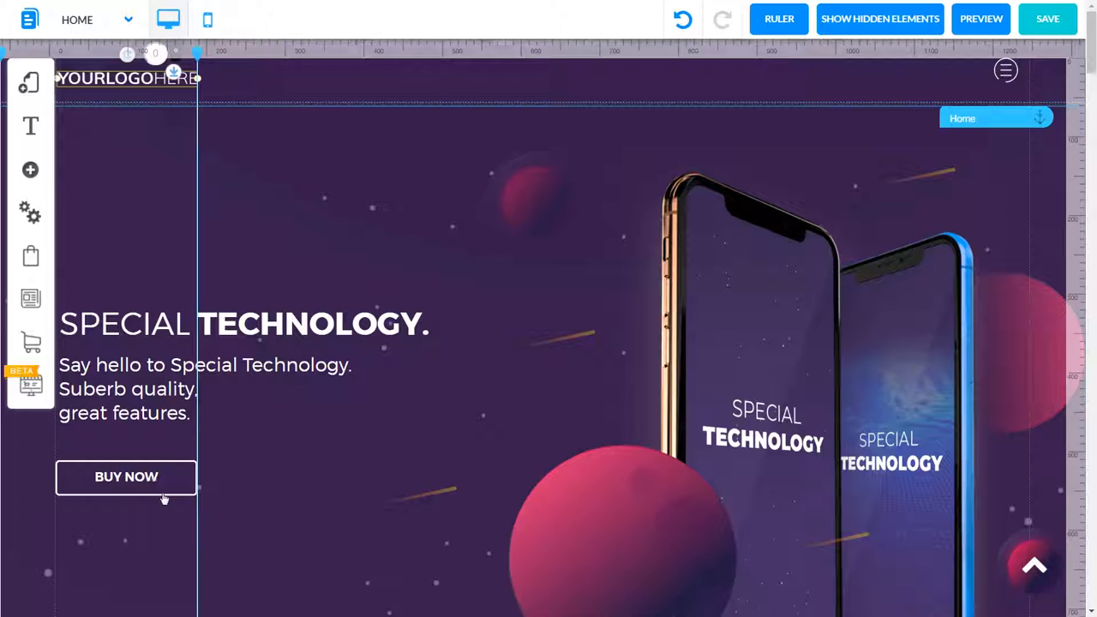
Move the vertical guide right and back to the logo's right edge, and reposition the BUY NOW button slightly higher beside it
{"action": "left_click_drag", "start_coordinate": [198, 52], "coordinate": [286, 77]}
{"action": "left_click_drag", "start_coordinate": [157, 487], "coordinate": [254, 493]}
{"action": "left_click_drag", "start_coordinate": [117, 491], "coordinate": [144, 486]}
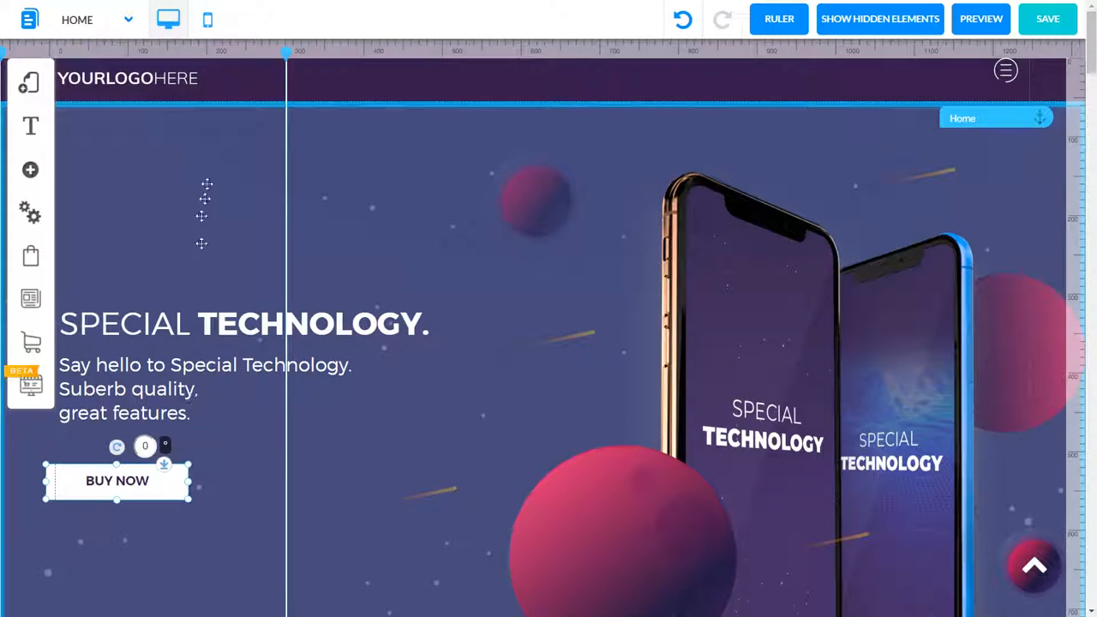
{"action": "left_click_drag", "start_coordinate": [286, 54], "coordinate": [200, 55]}
{"action": "mouse_move", "coordinate": [127, 493]}
{"action": "left_mouse_down"}
{"action": "mouse_move", "coordinate": [144, 487]}
{"action": "mouse_move", "coordinate": [135, 473]}
{"action": "left_mouse_up"}
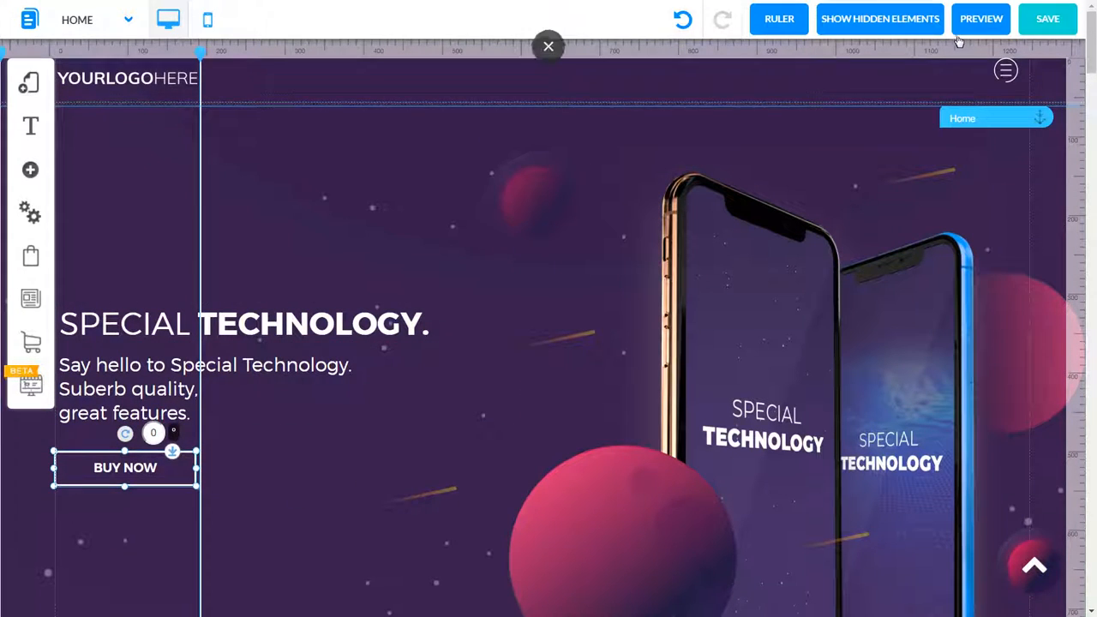
Look at the list of hidden items on the Home page and close it
{"action": "left_click", "coordinate": [884, 22]}
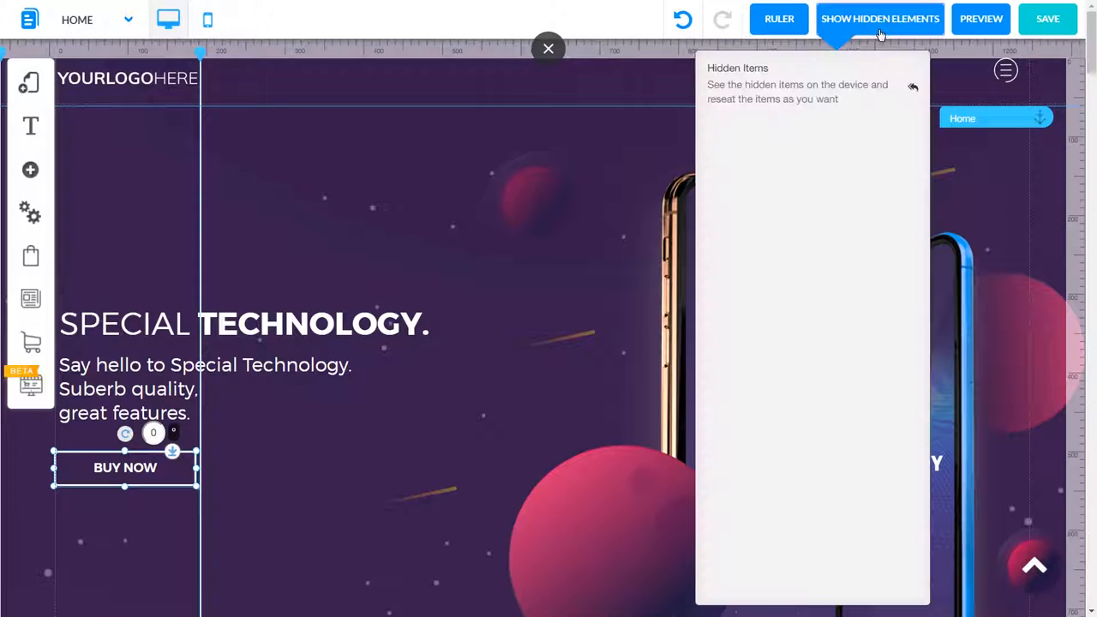
{"action": "left_click", "coordinate": [548, 228]}
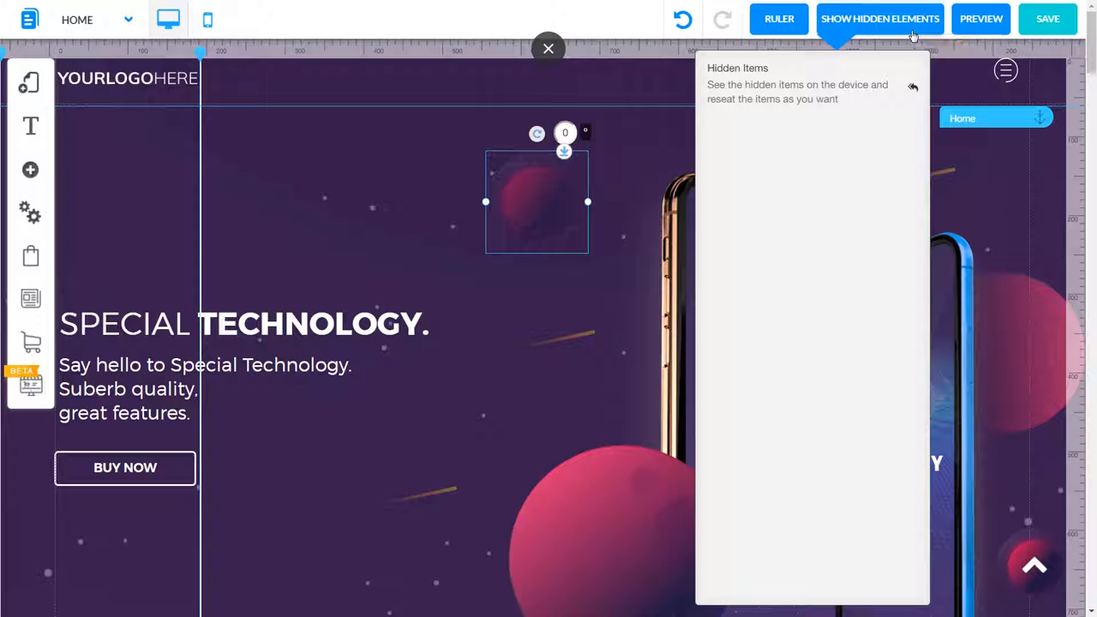
{"action": "left_click", "coordinate": [402, 209]}
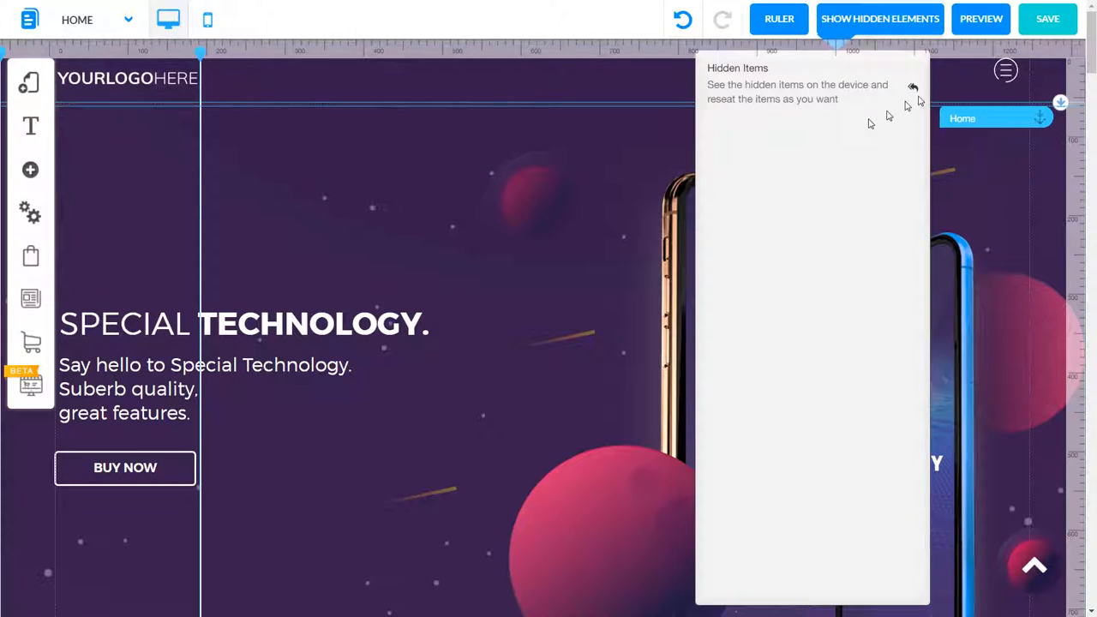
{"action": "left_click", "coordinate": [876, 30]}
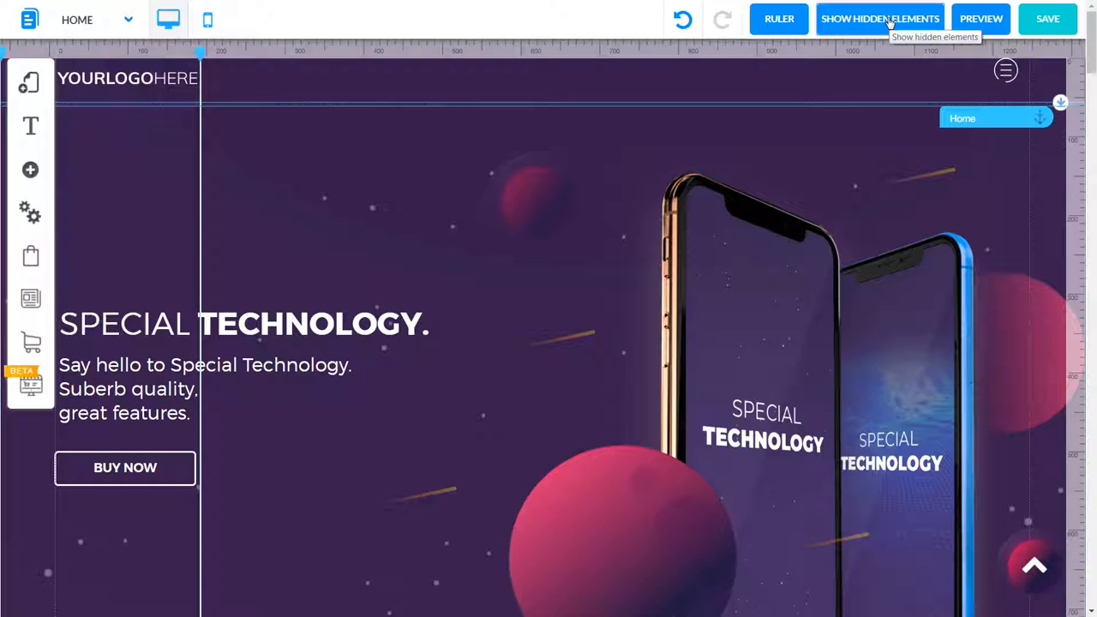
{"action": "left_click", "coordinate": [825, 26]}
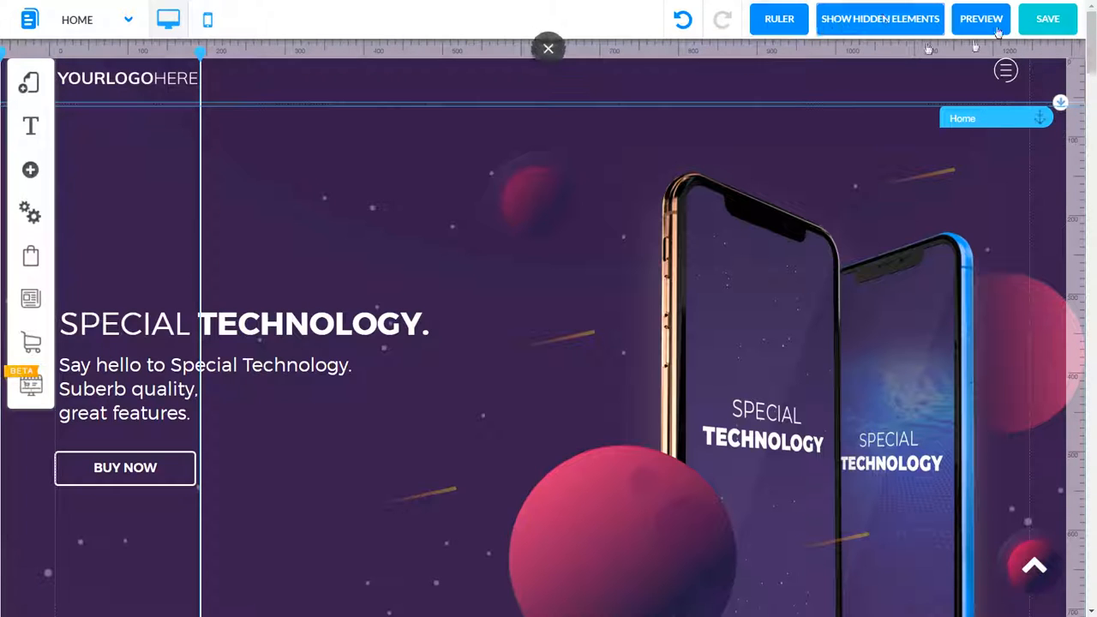
{"action": "left_click", "coordinate": [861, 26]}
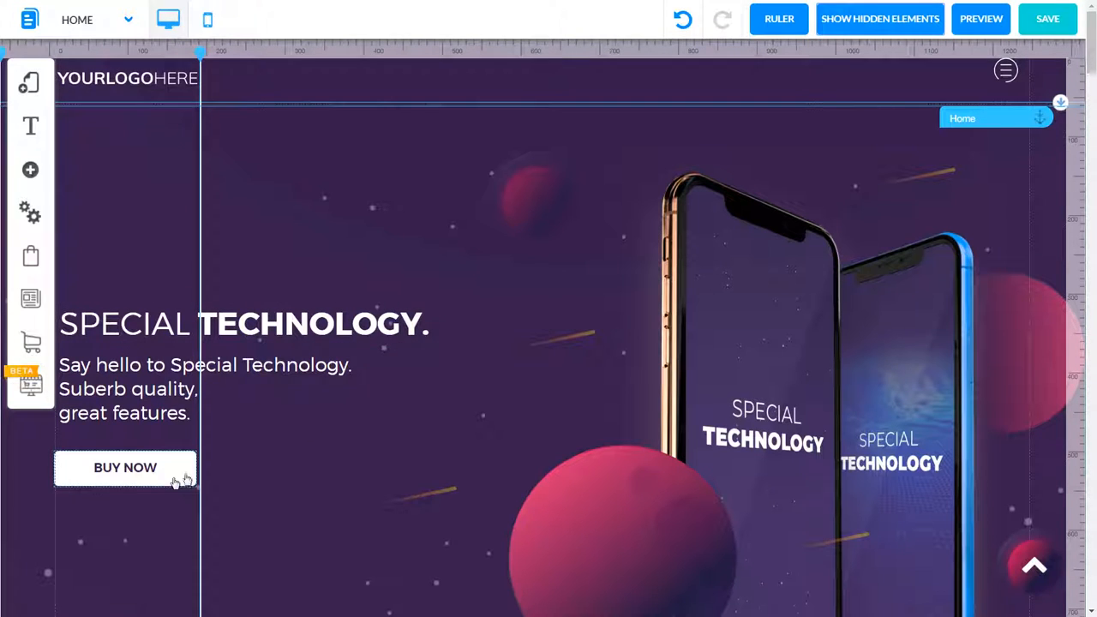
Hide the "Say hello to Special Technology" text and the "SPECIAL TECHNOLOGY." heading on the Home page
{"action": "left_click", "coordinate": [275, 375]}
{"action": "left_click", "coordinate": [483, 369]}
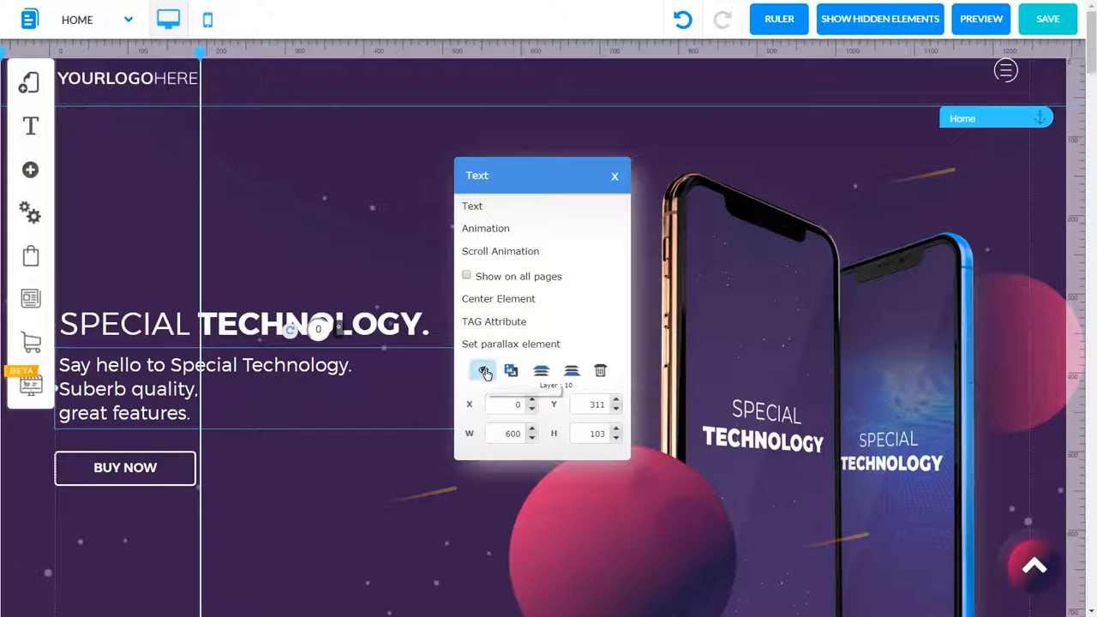
{"action": "left_click", "coordinate": [371, 471]}
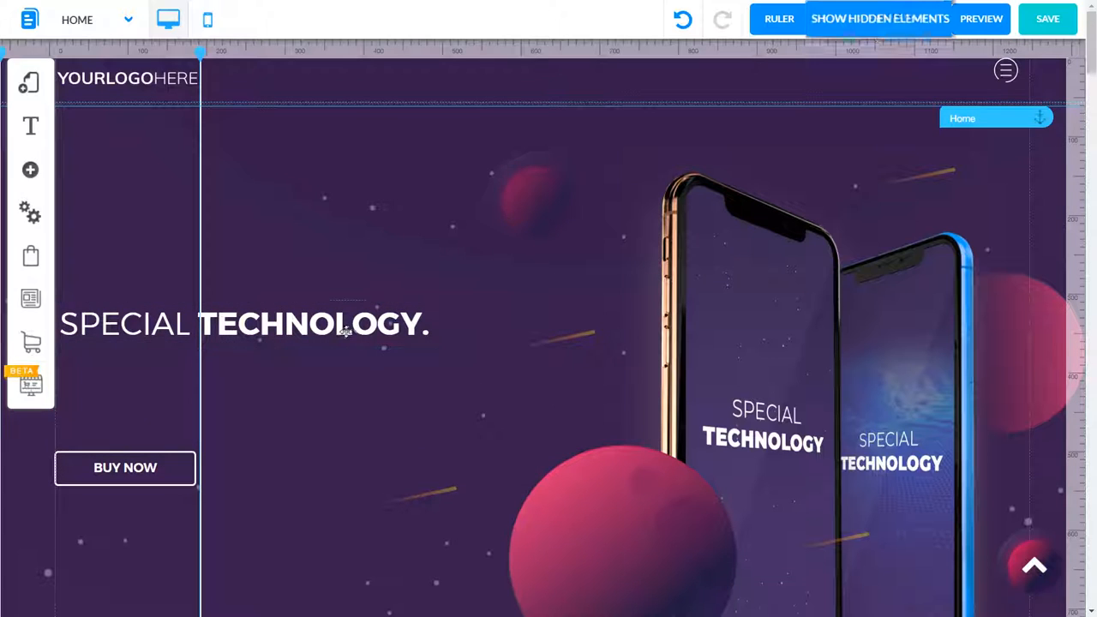
{"action": "left_click", "coordinate": [347, 331]}
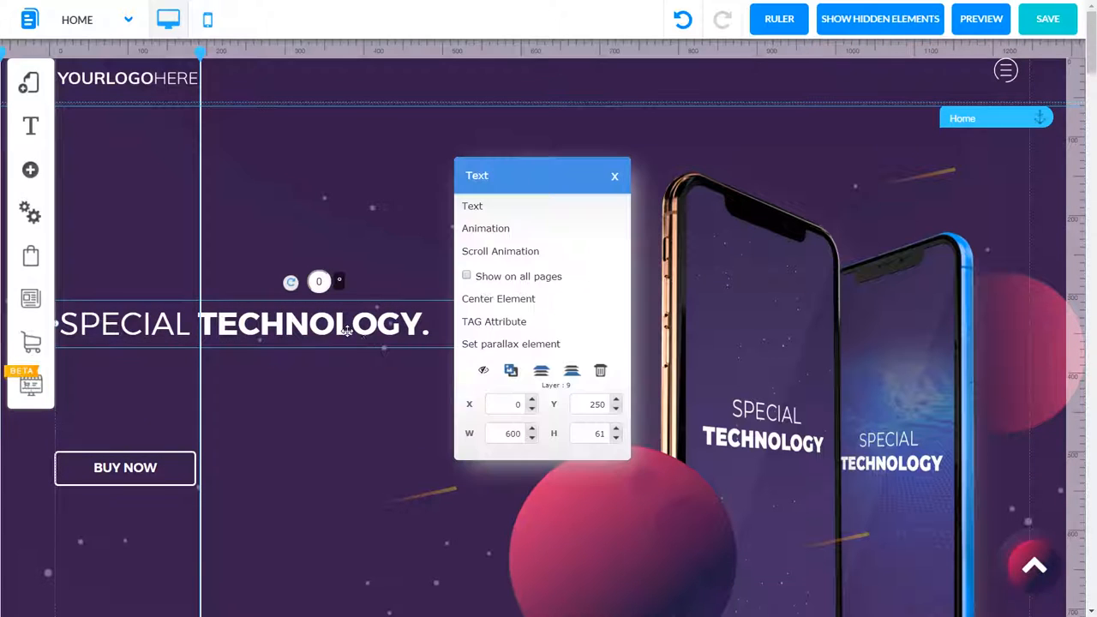
{"action": "left_click", "coordinate": [482, 382]}
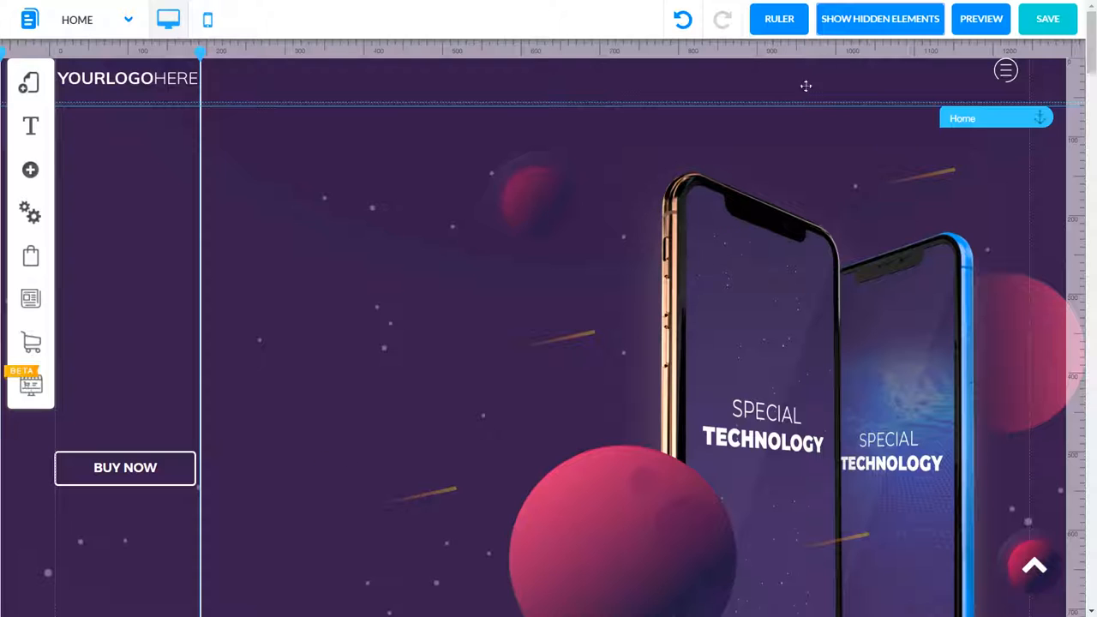
Restore both hidden text elements from the hidden items list and close the list
{"action": "left_click", "coordinate": [857, 21]}
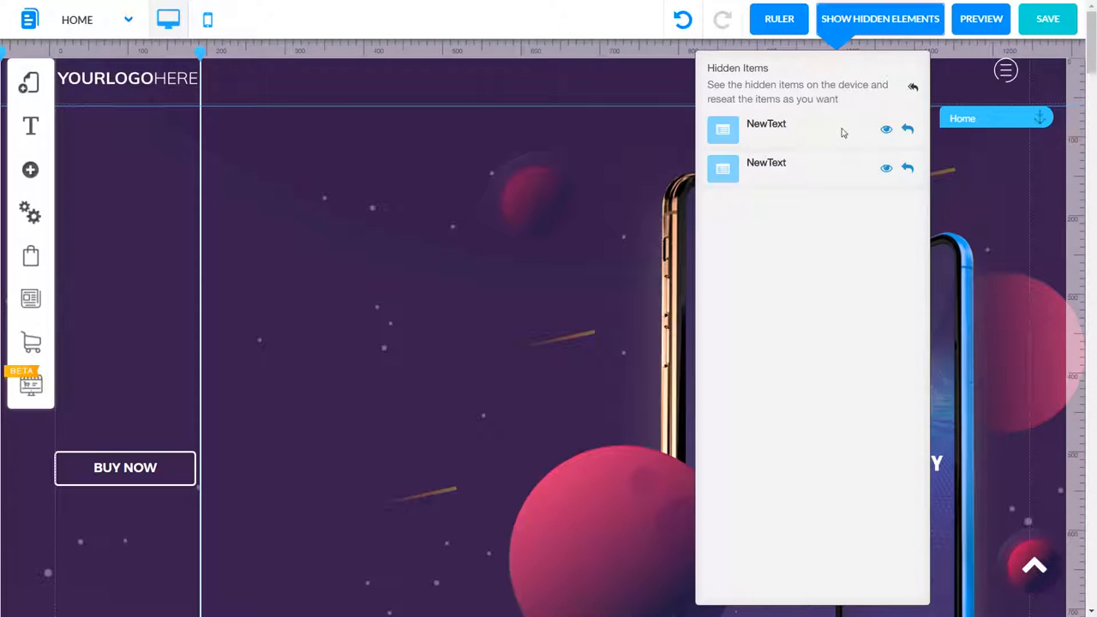
{"action": "left_click", "coordinate": [907, 128]}
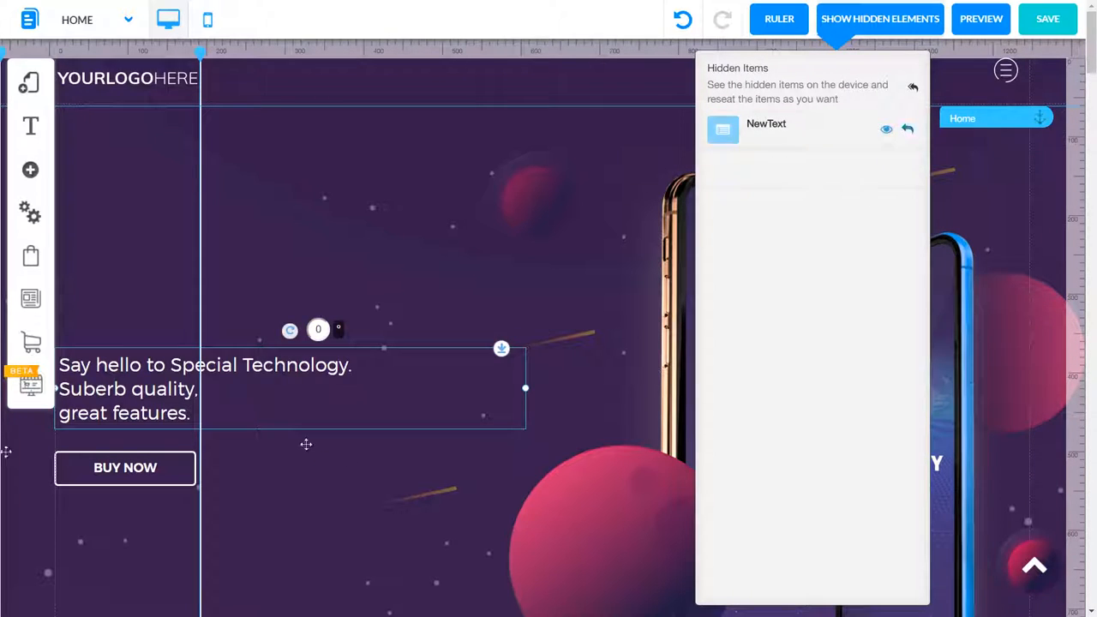
{"action": "left_click", "coordinate": [909, 129]}
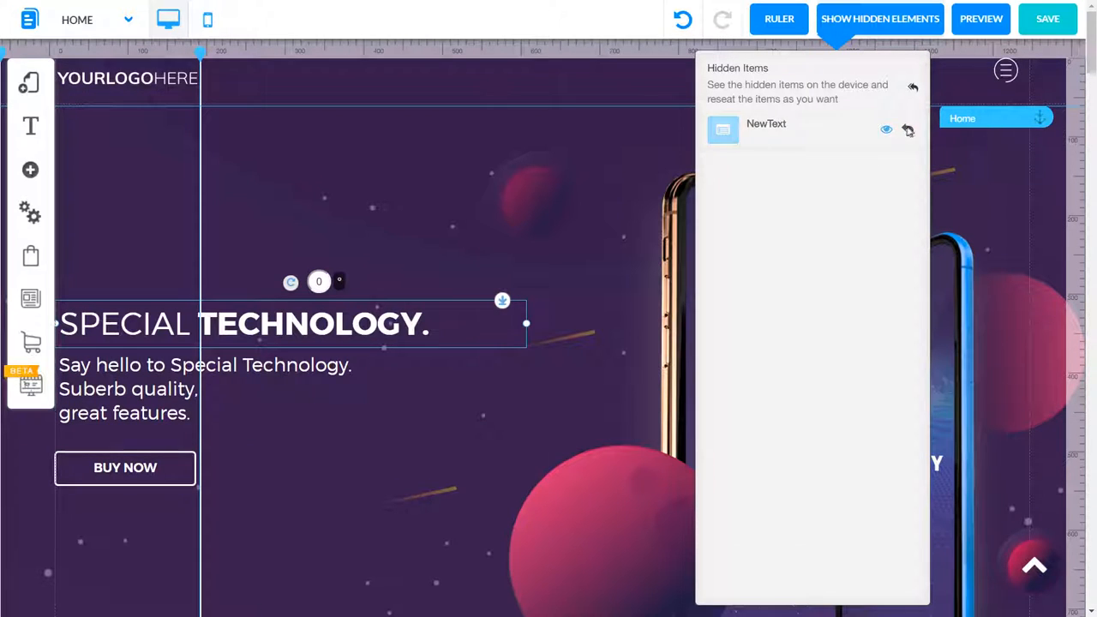
{"action": "left_click", "coordinate": [450, 238]}
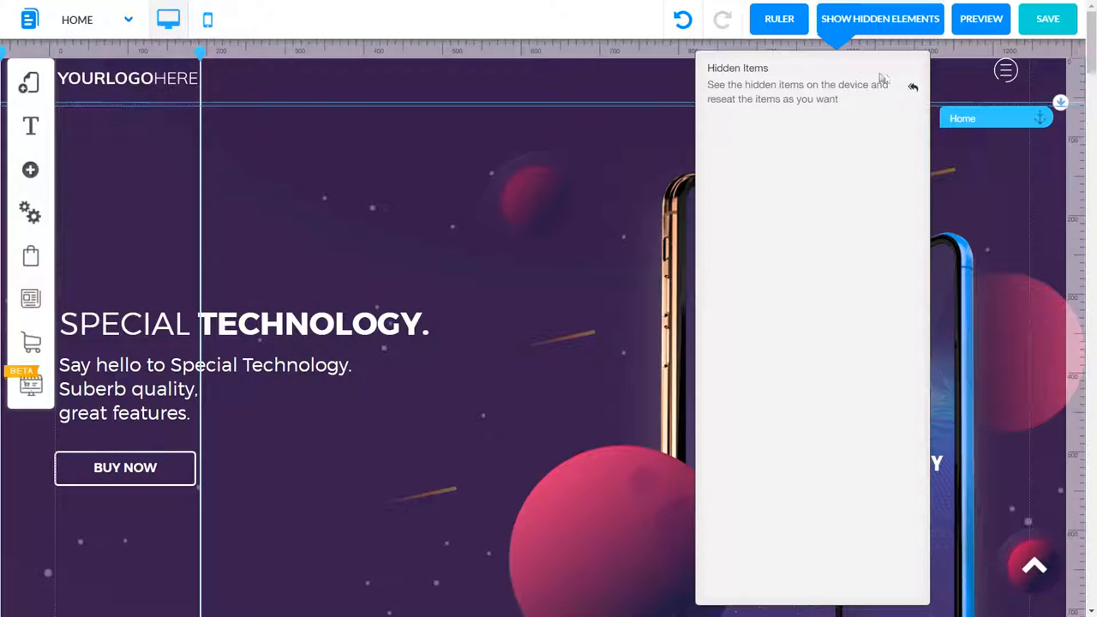
{"action": "left_click", "coordinate": [886, 35]}
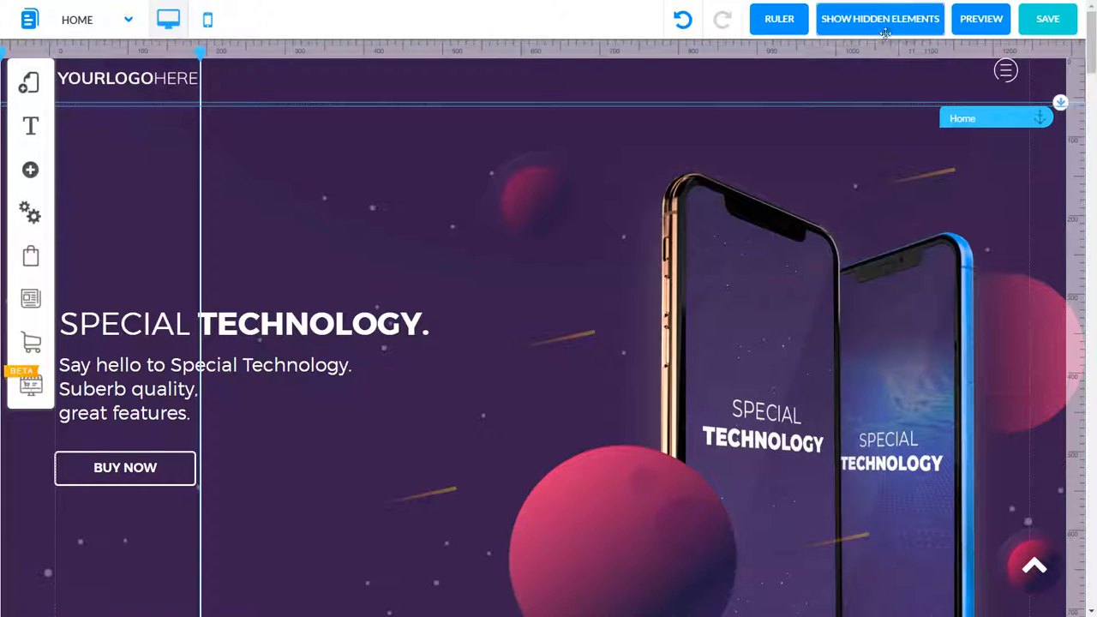
Open the hidden items list and hide the "Say hello to Special Technology" text on the Home page
{"action": "left_click", "coordinate": [886, 28]}
{"action": "left_click", "coordinate": [883, 22]}
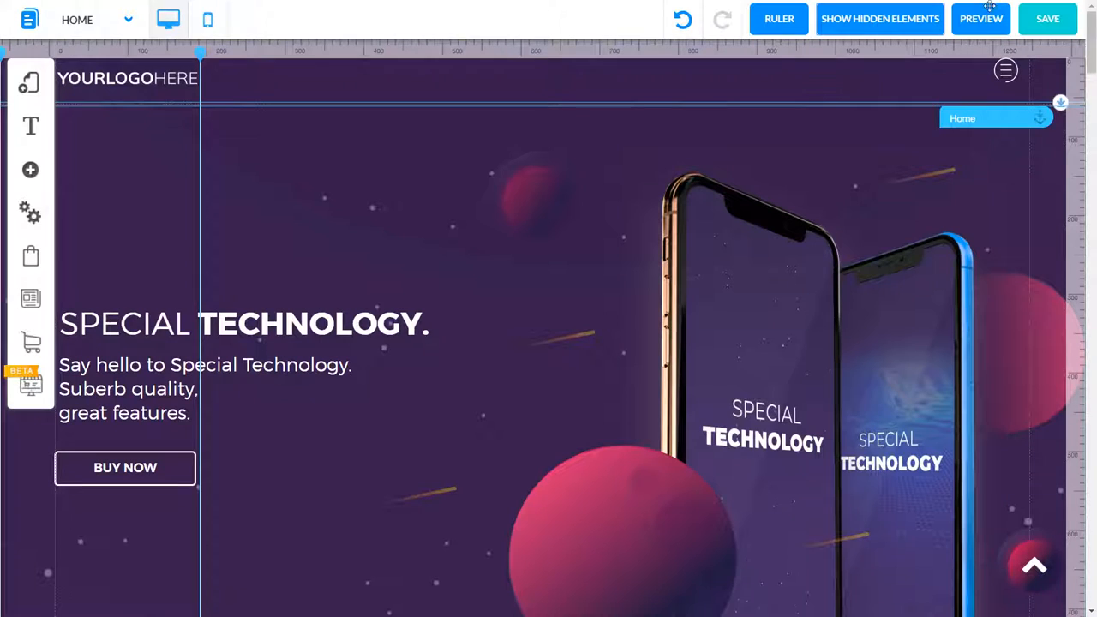
{"action": "left_click", "coordinate": [904, 22]}
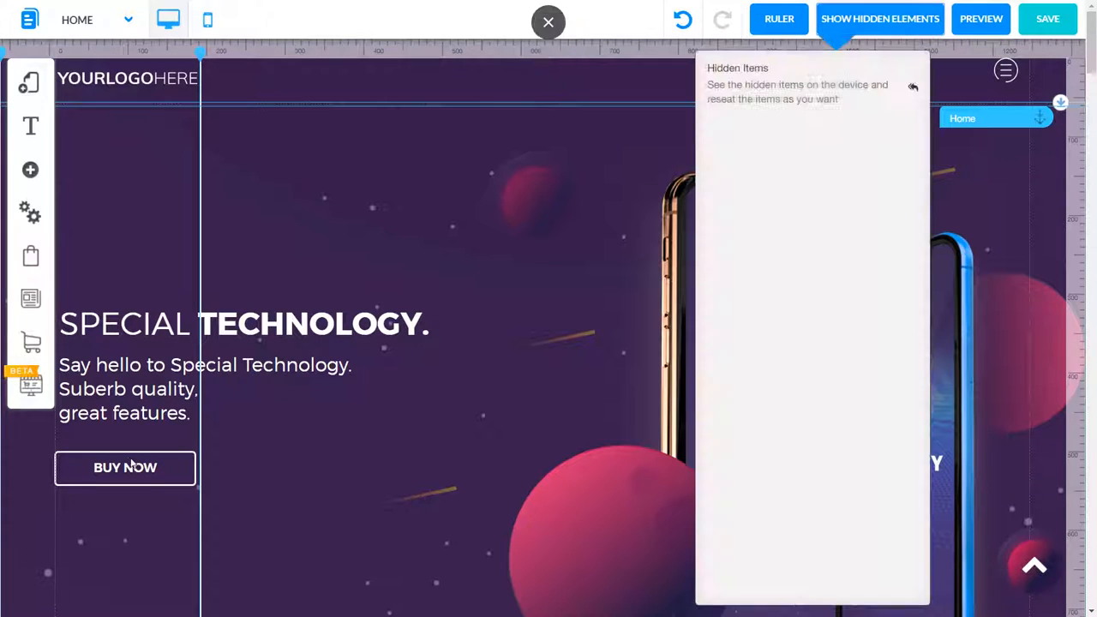
{"action": "left_click", "coordinate": [208, 371]}
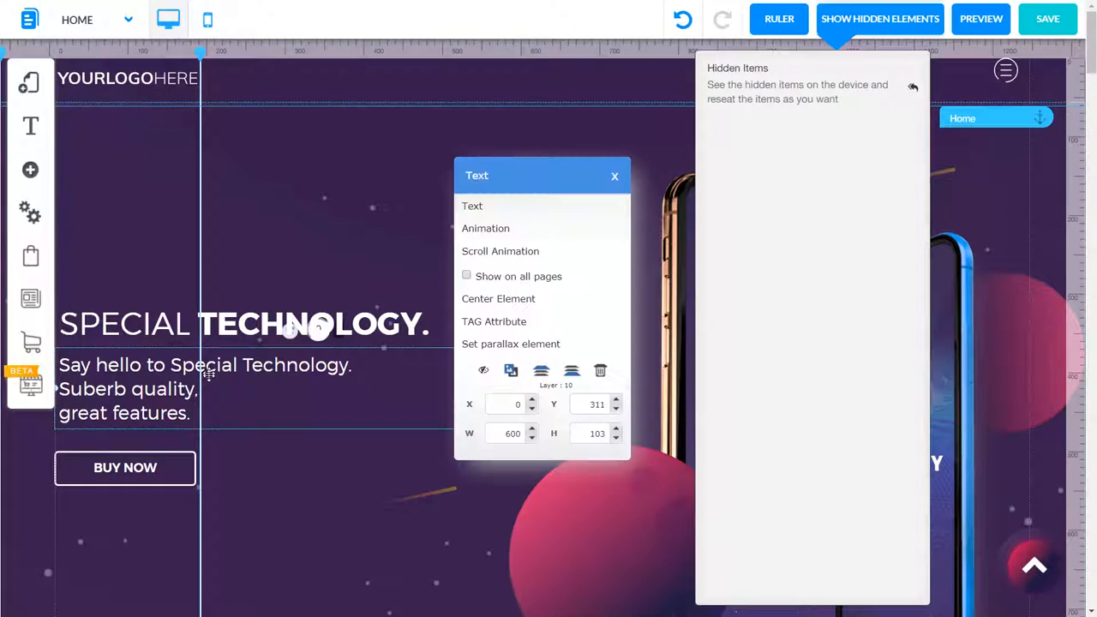
{"action": "left_click", "coordinate": [485, 370]}
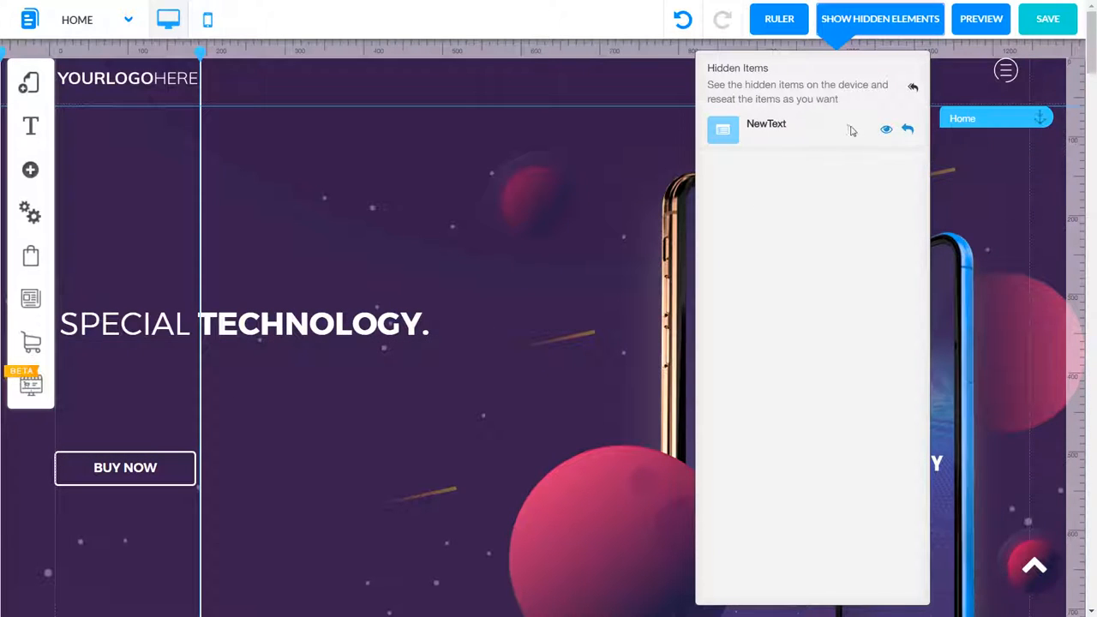
Preview the hidden text element from the hidden items list, close the preview and restore the text to the page
{"action": "left_click", "coordinate": [888, 133]}
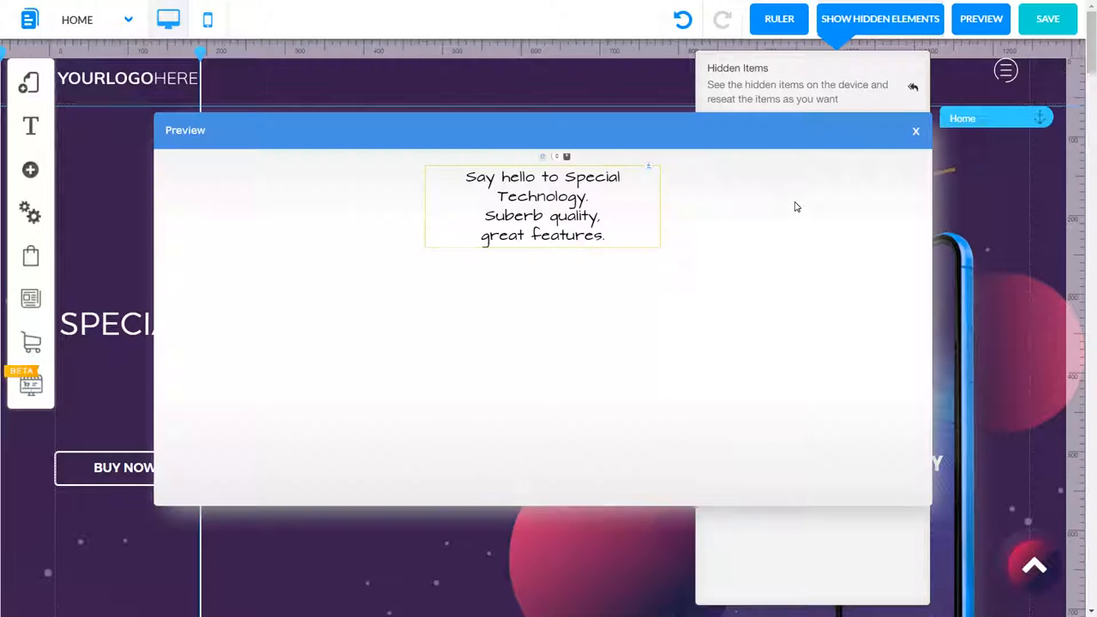
{"action": "left_click", "coordinate": [914, 134]}
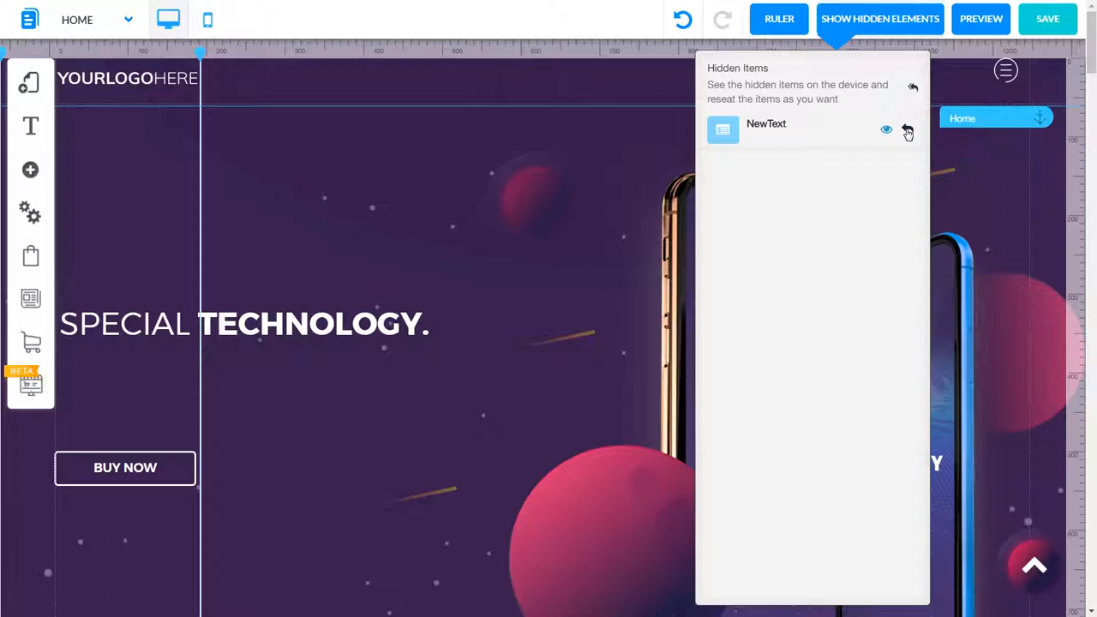
{"action": "left_click", "coordinate": [908, 131]}
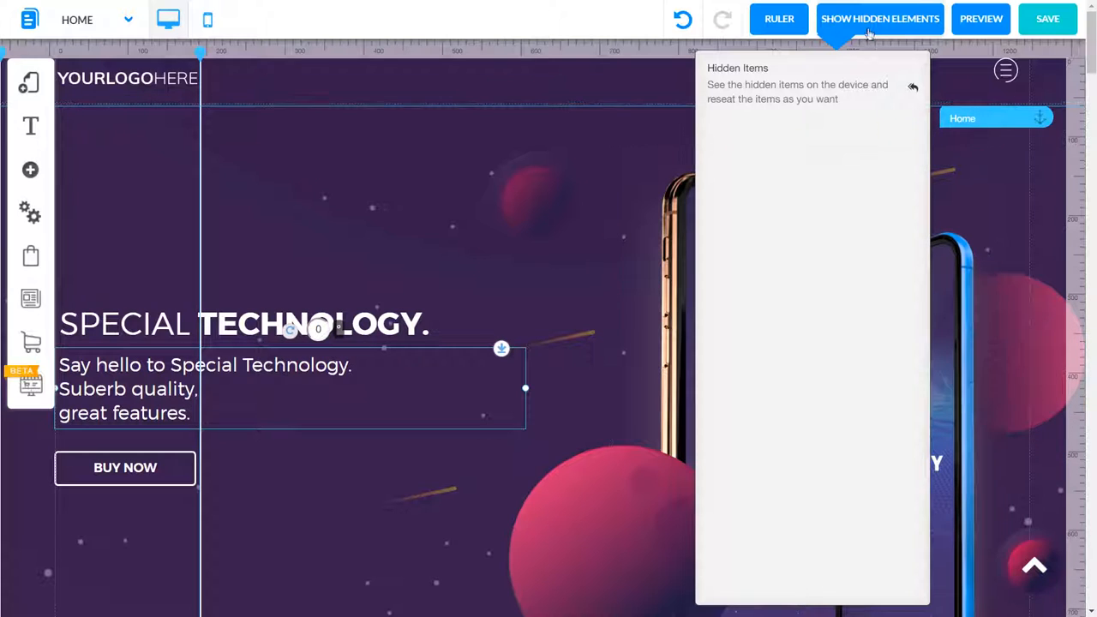
Preview the Home page and capture the entire page as an image with the page capture tool
{"action": "left_click", "coordinate": [981, 19]}
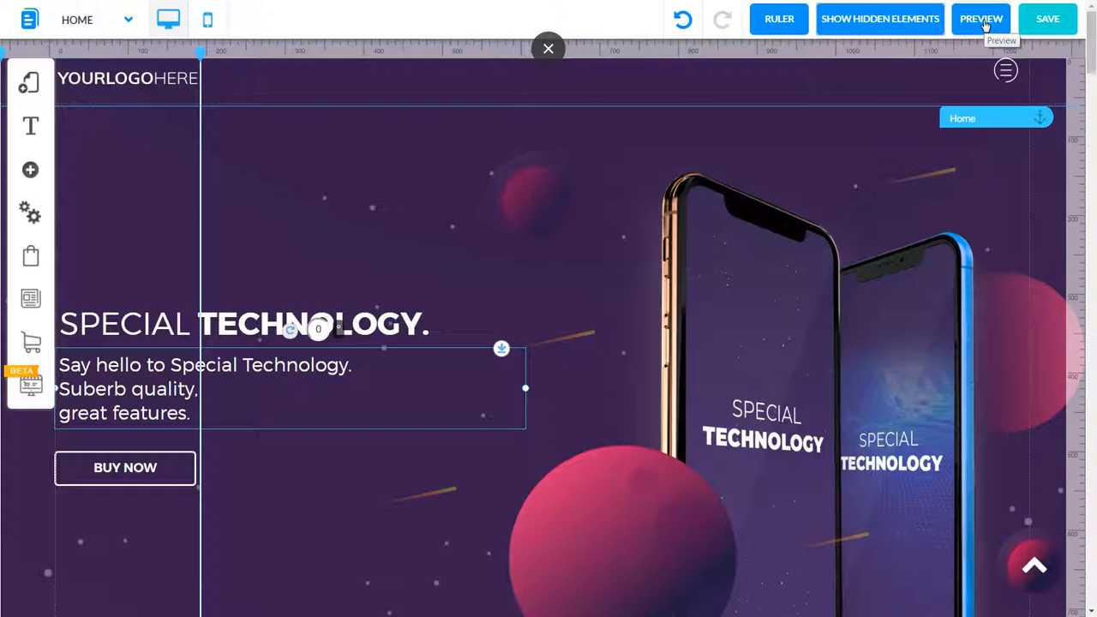
{"action": "left_click", "coordinate": [982, 19]}
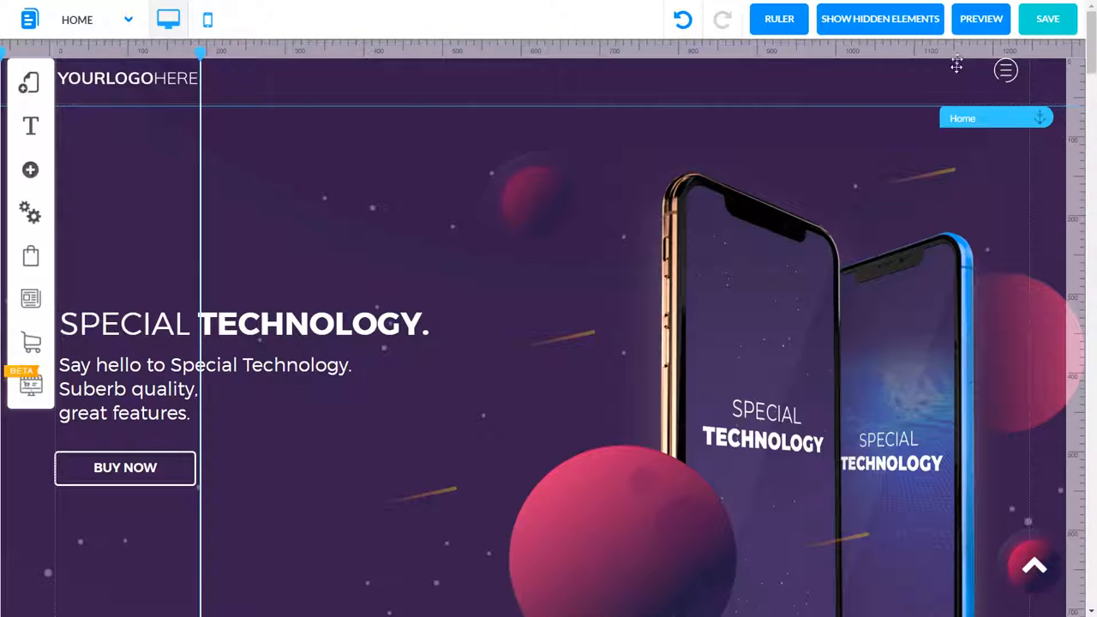
{"action": "left_click", "coordinate": [982, 19]}
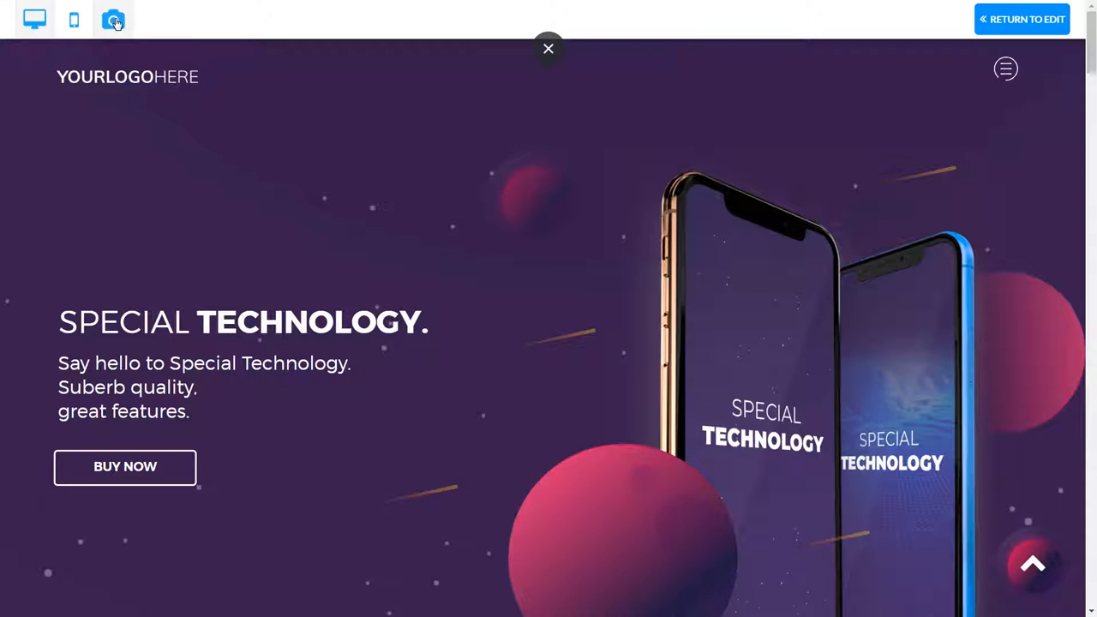
{"action": "left_click", "coordinate": [114, 21]}
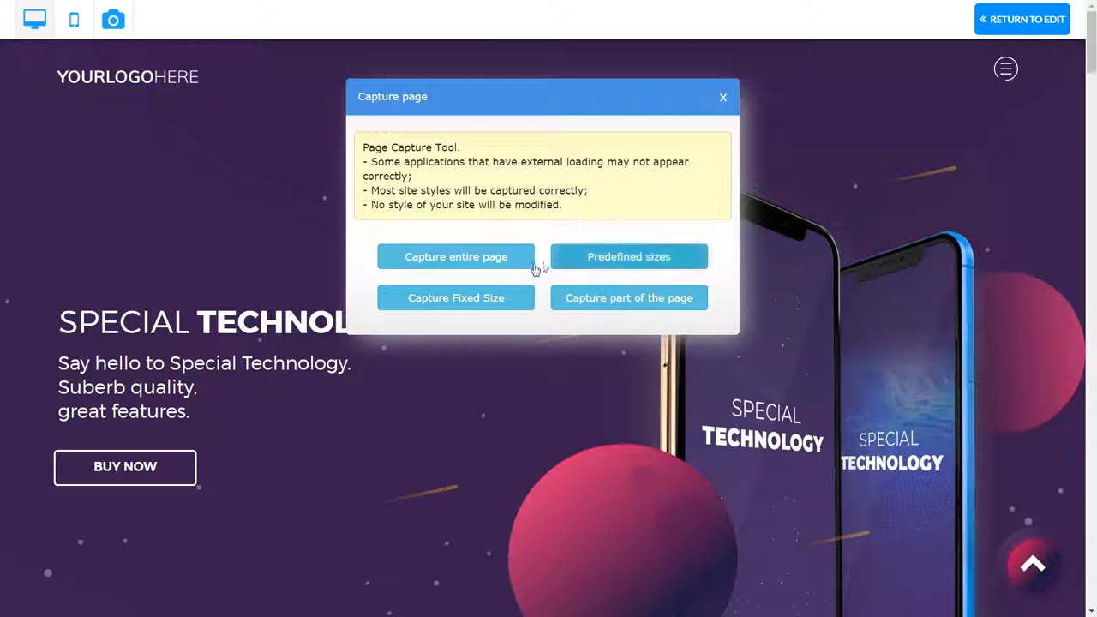
{"action": "left_click", "coordinate": [453, 257]}
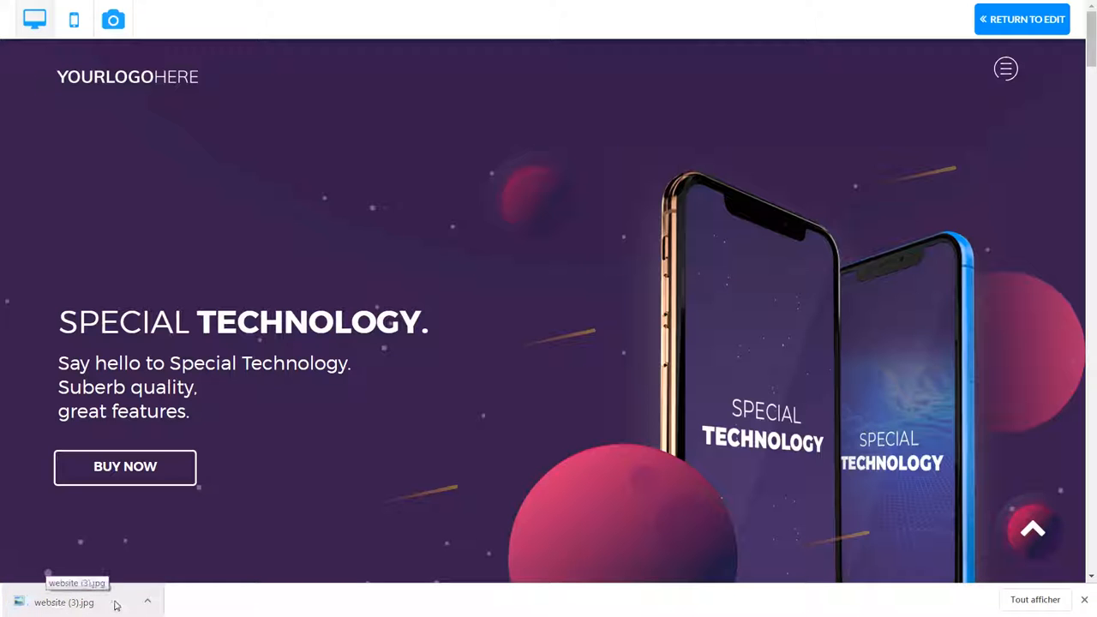
Open the downloaded capture website (3).jpg, zoom in to examine it, and minimize the photo viewer
{"action": "left_click", "coordinate": [148, 605]}
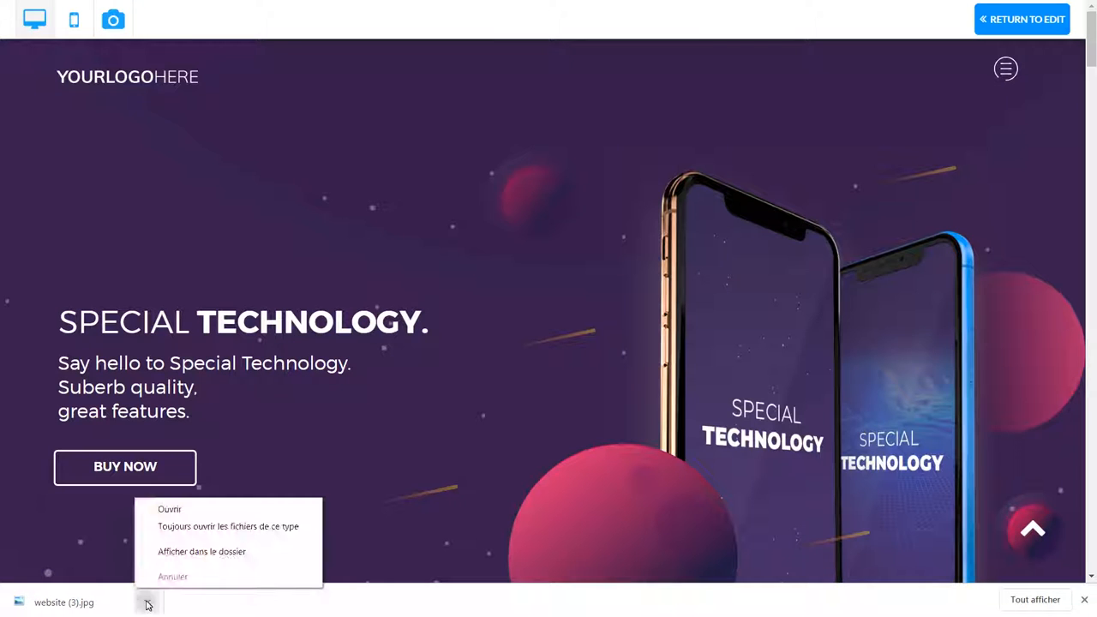
{"action": "left_click", "coordinate": [49, 603]}
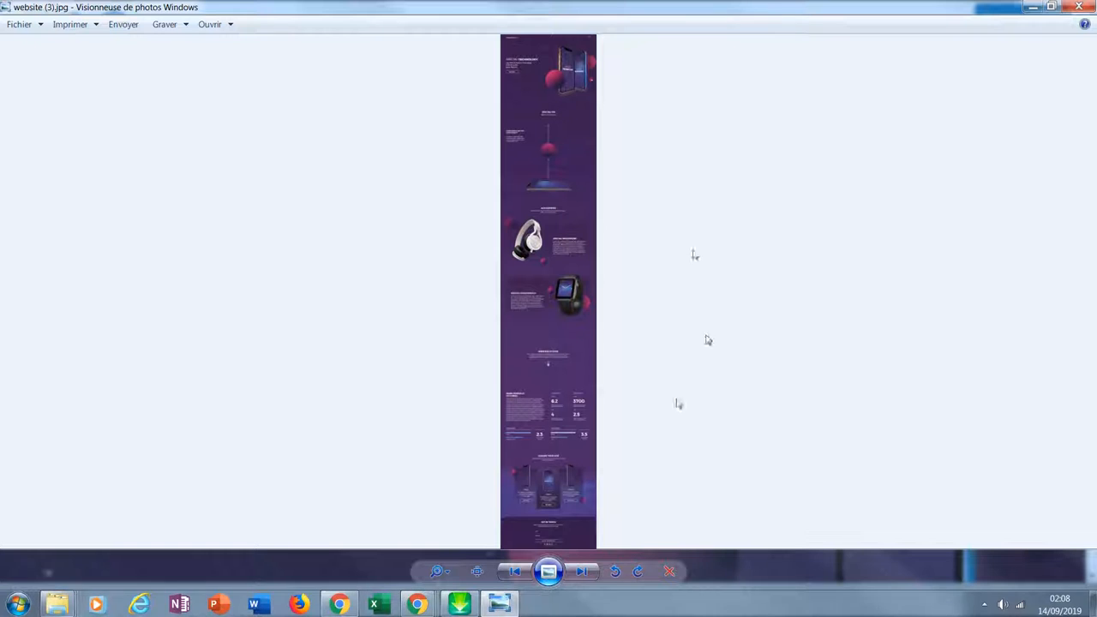
{"action": "left_click", "coordinate": [439, 572]}
{"action": "left_click_drag", "start_coordinate": [448, 569], "coordinate": [450, 554]}
{"action": "scroll", "coordinate": [559, 259], "scroll_direction": "up", "scroll_amount": 8}
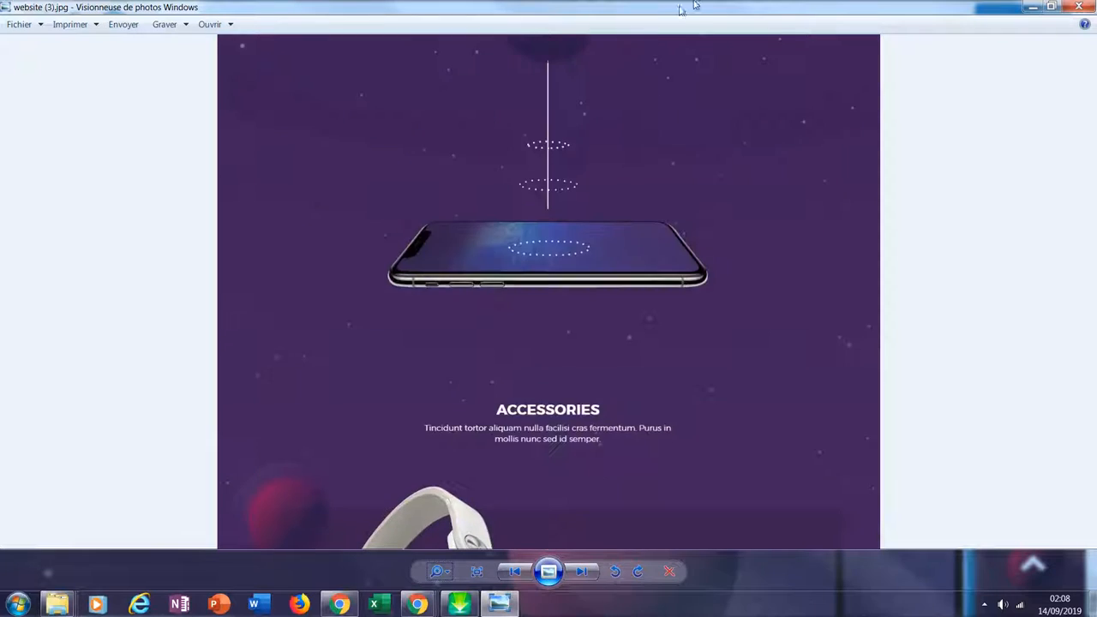
{"action": "left_click", "coordinate": [1033, 6]}
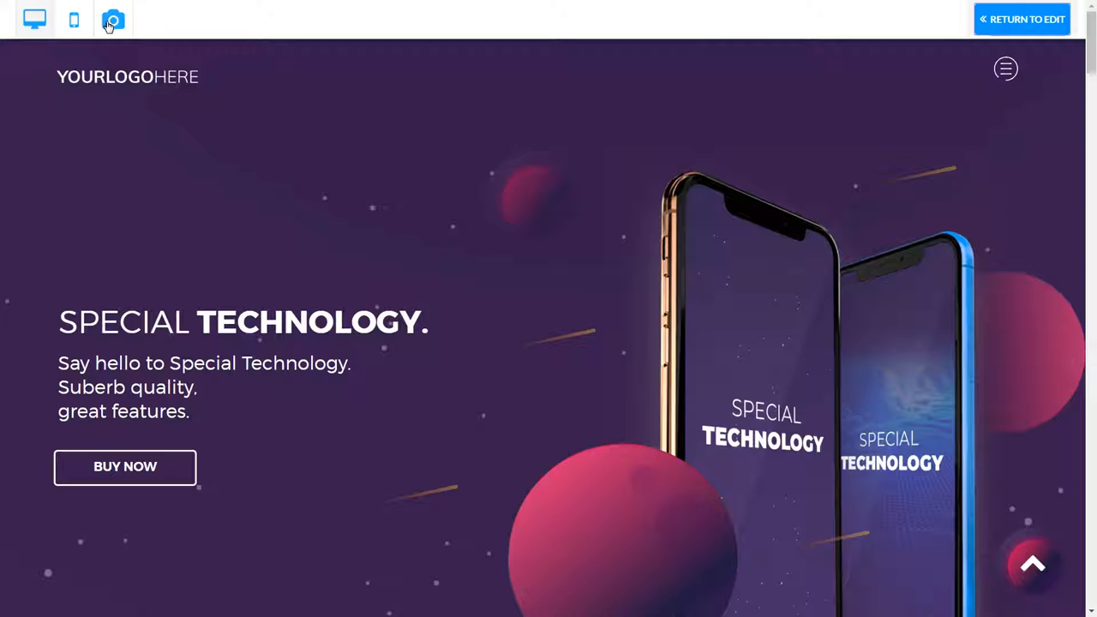
Look at the predefined sizes in the page capture tool, close it and return to the editor
{"action": "left_click", "coordinate": [995, 18]}
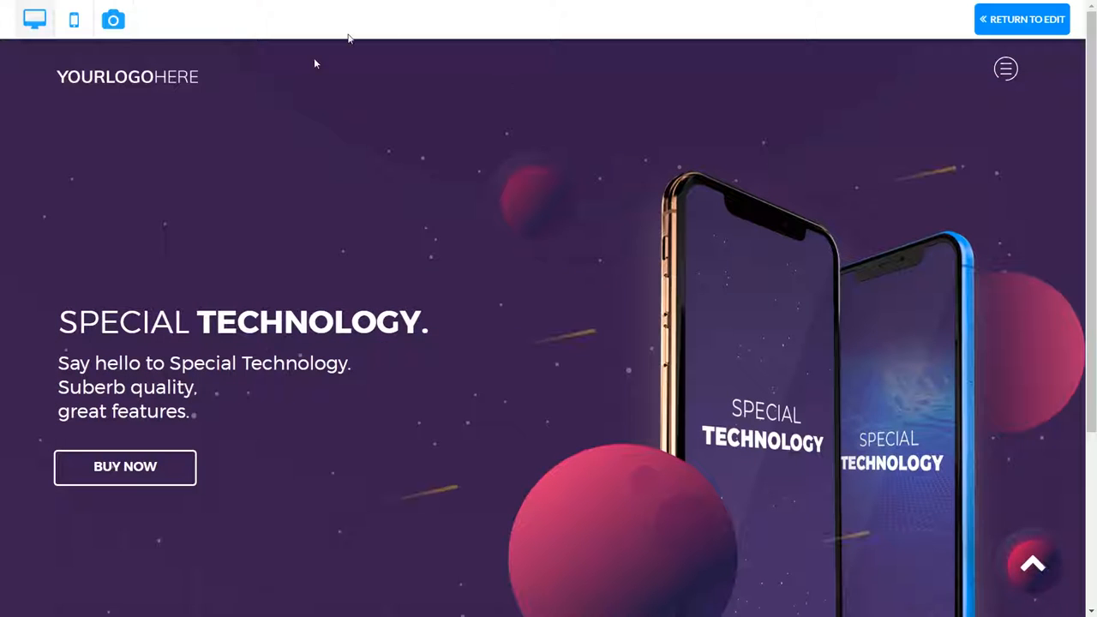
{"action": "left_click", "coordinate": [115, 20]}
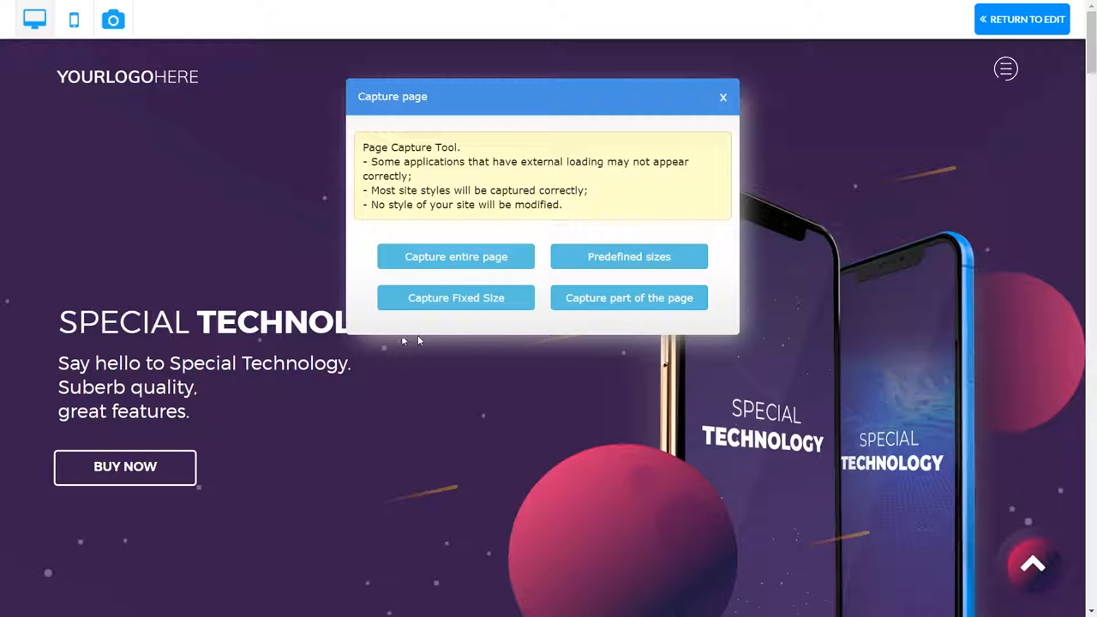
{"action": "left_click", "coordinate": [577, 262]}
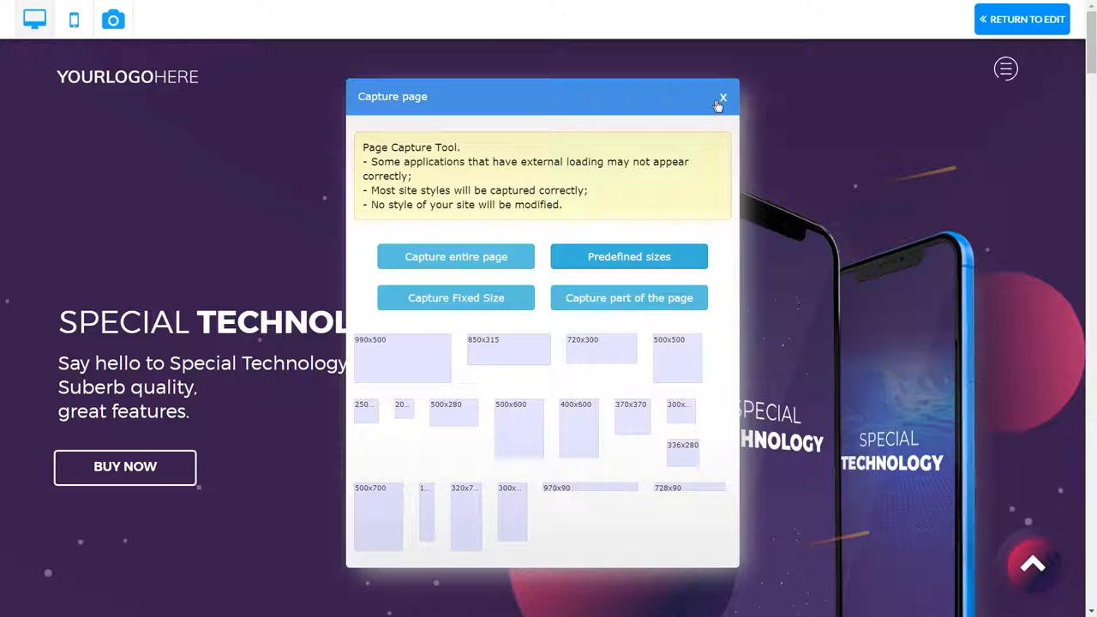
{"action": "left_click", "coordinate": [723, 100]}
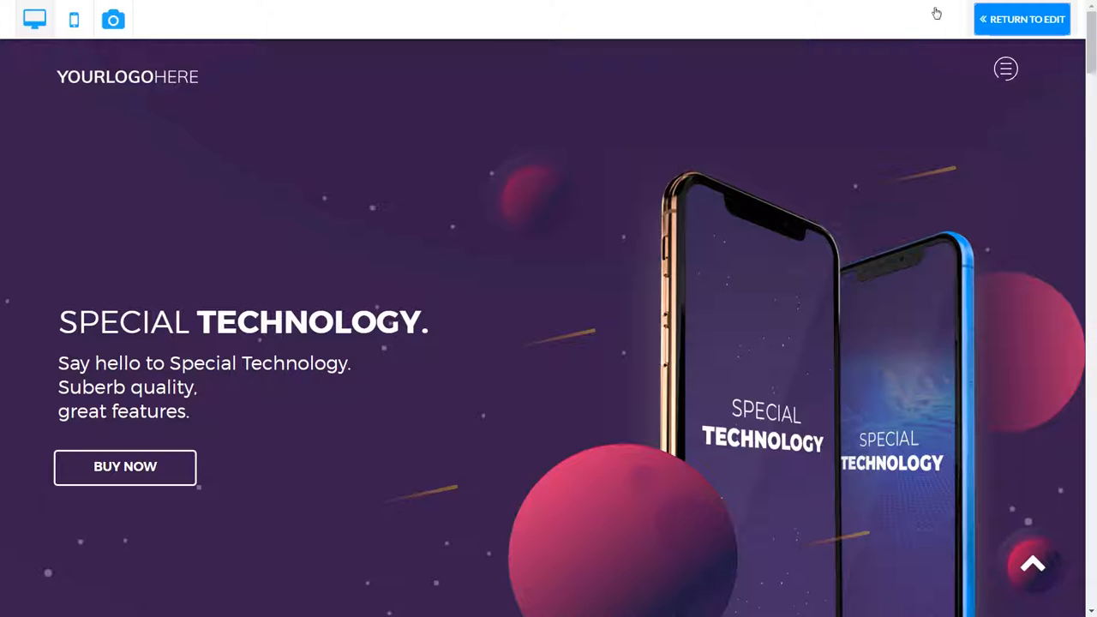
{"action": "left_click", "coordinate": [993, 18]}
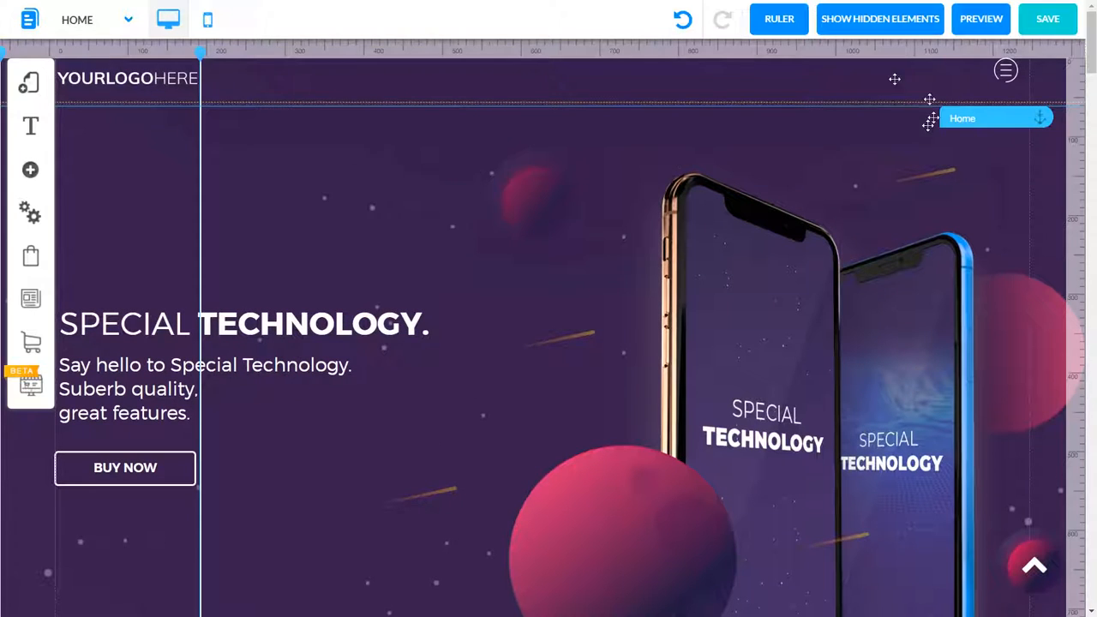
Save the Special Technology layout with its Blank Page and Home page changes and dismiss the alert
{"action": "left_click", "coordinate": [1049, 26]}
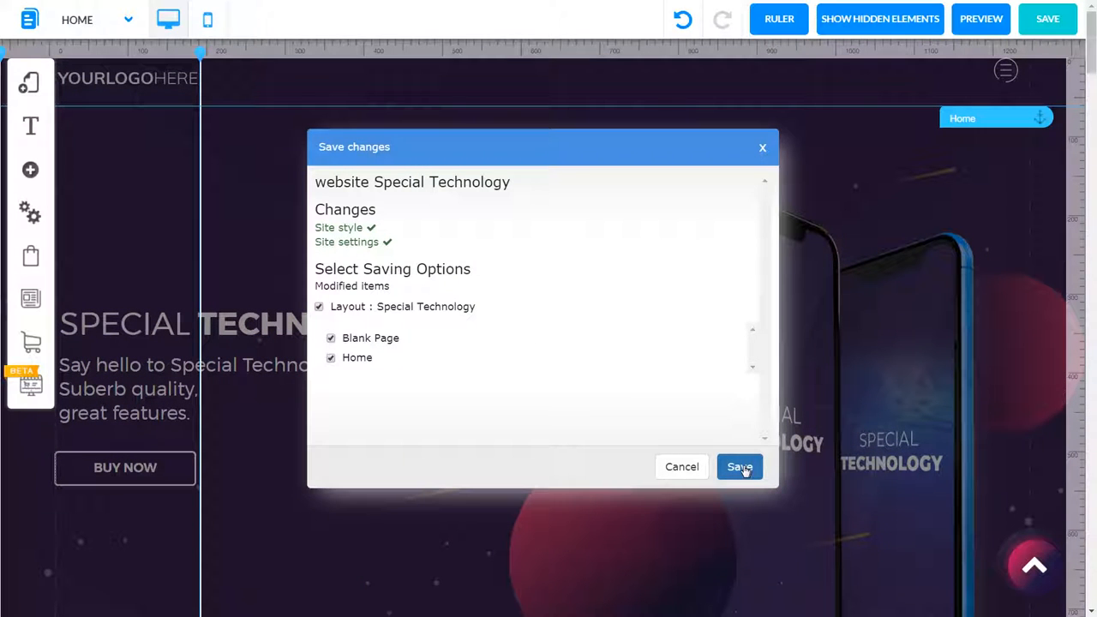
{"action": "left_click", "coordinate": [700, 465]}
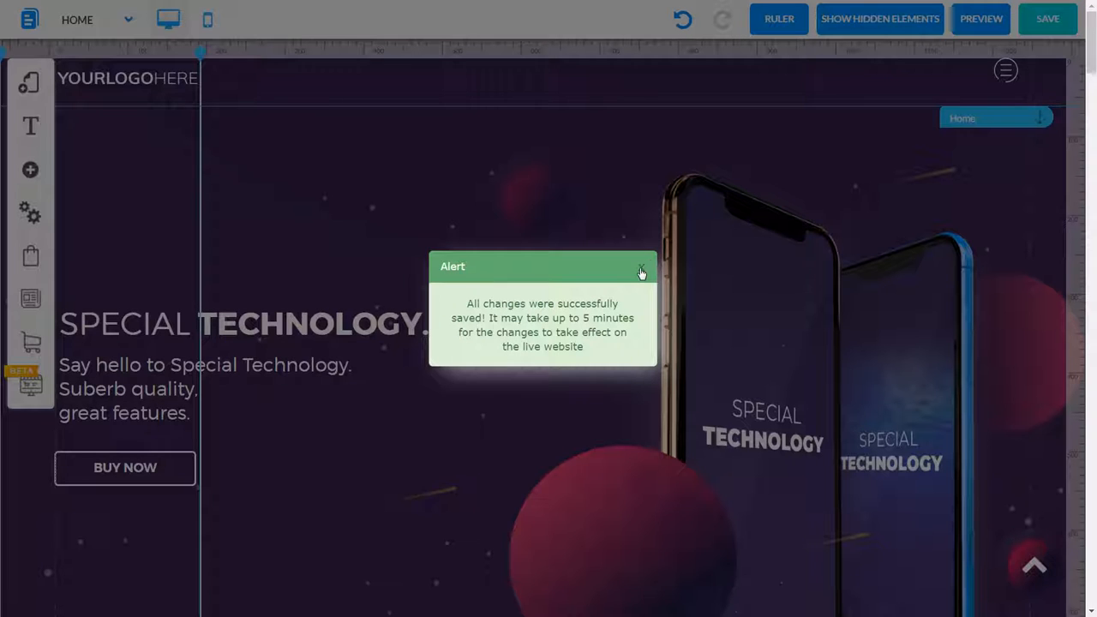
{"action": "left_click", "coordinate": [642, 271]}
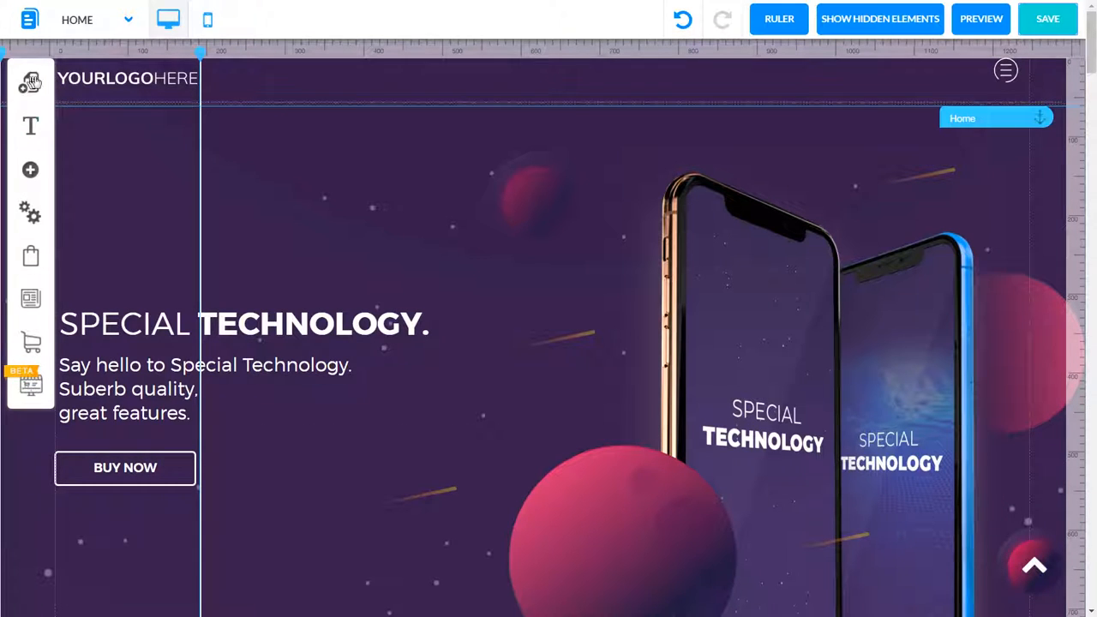
Open the layout gallery for adding a layout and look through its list of categories
{"action": "left_click", "coordinate": [30, 82]}
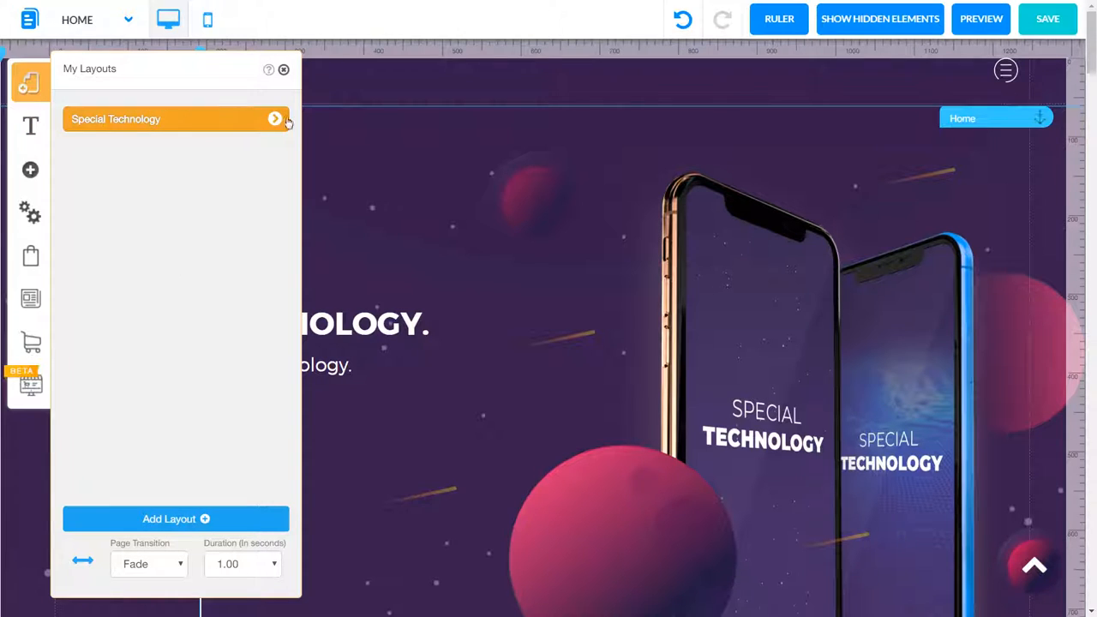
{"action": "left_click", "coordinate": [205, 520]}
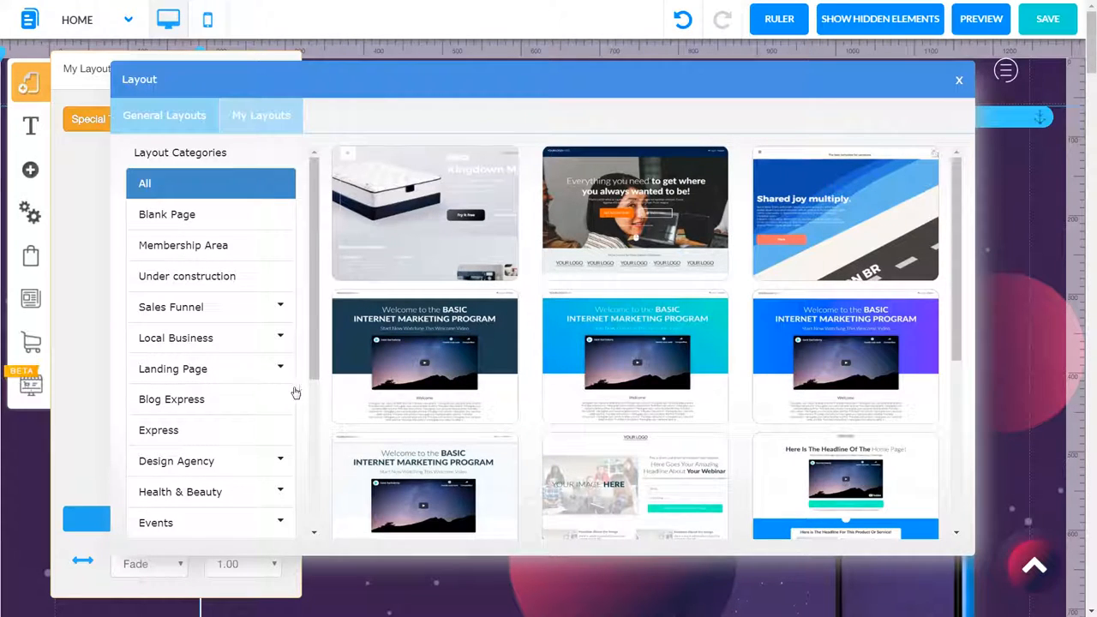
{"action": "left_click_drag", "start_coordinate": [311, 337], "coordinate": [324, 496]}
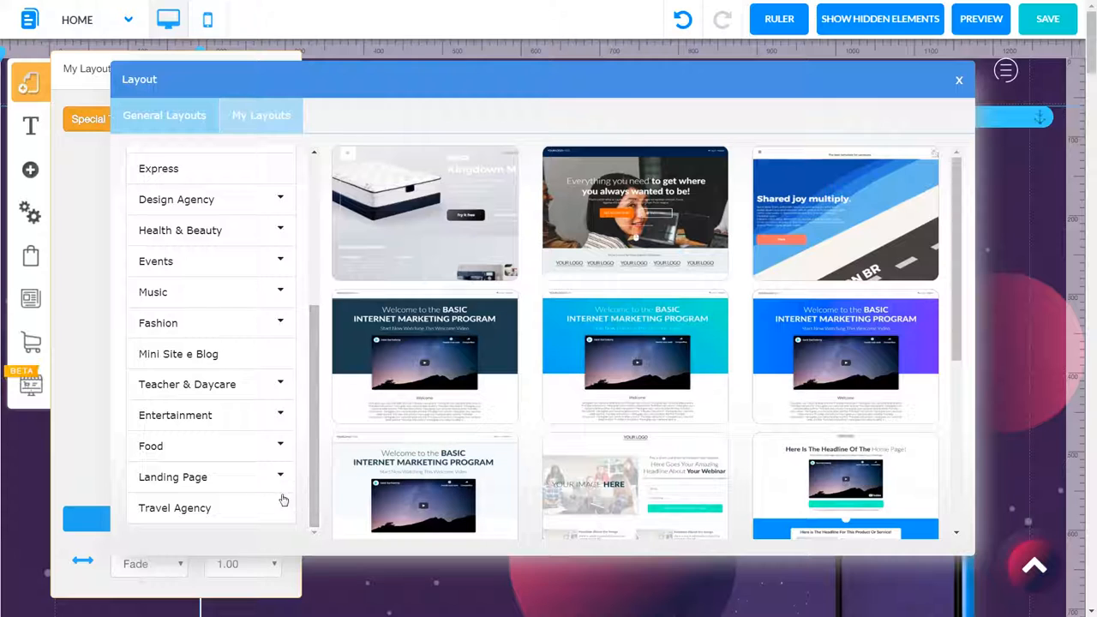
{"action": "left_click_drag", "start_coordinate": [312, 501], "coordinate": [227, 326]}
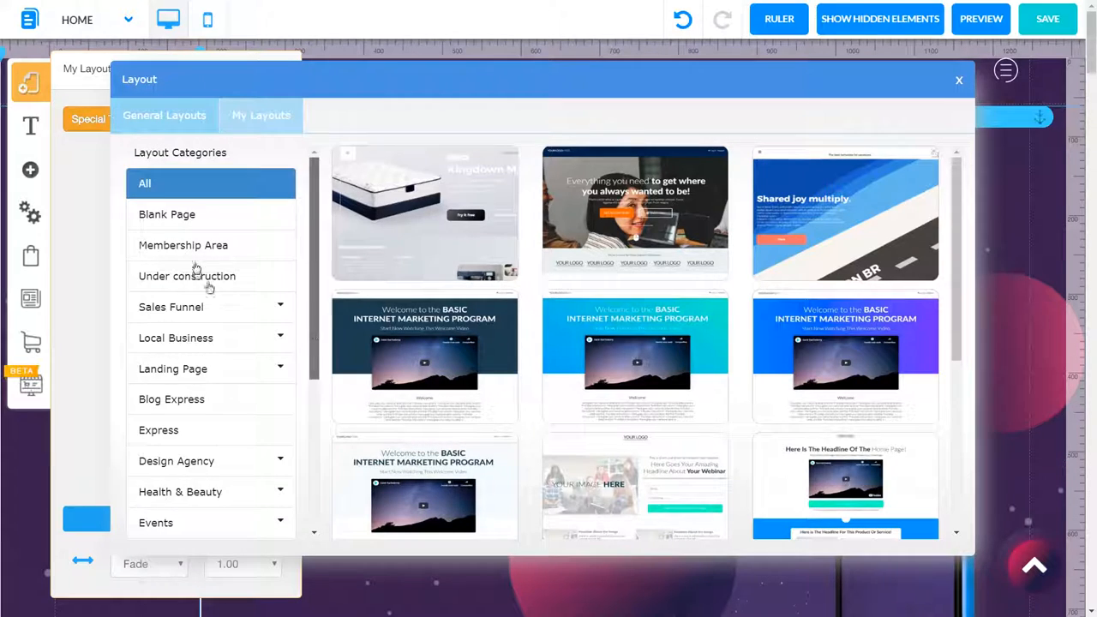
Select the empty BLANK PAGE layout in the Blank Page category, back out without naming it and close the gallery
{"action": "left_click", "coordinate": [207, 221]}
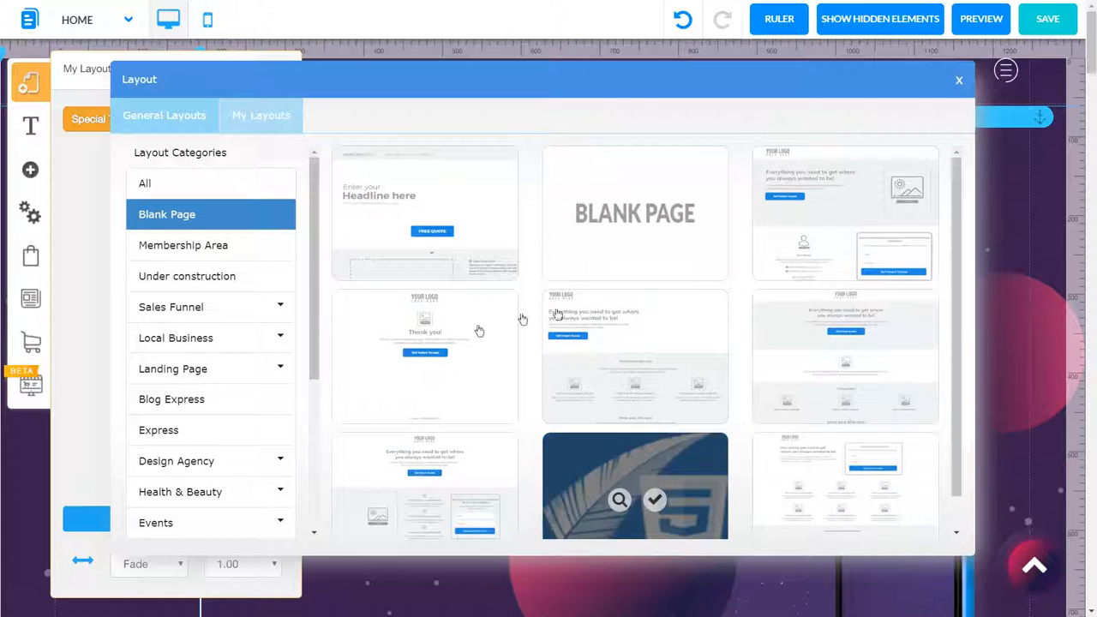
{"action": "mouse_move", "coordinate": [604, 250]}
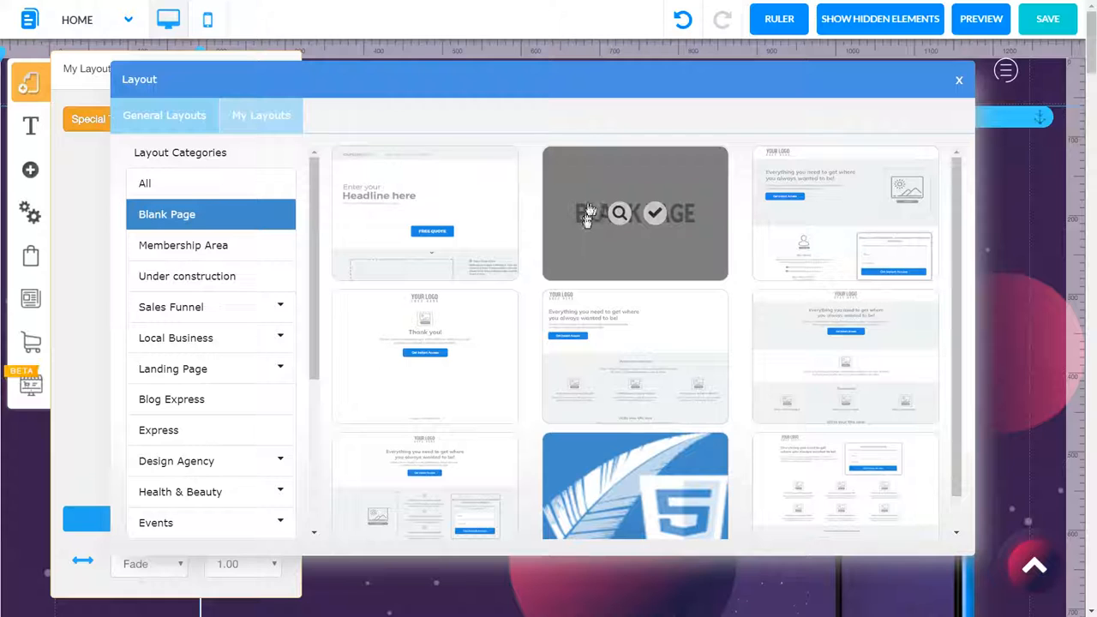
{"action": "left_click", "coordinate": [657, 214]}
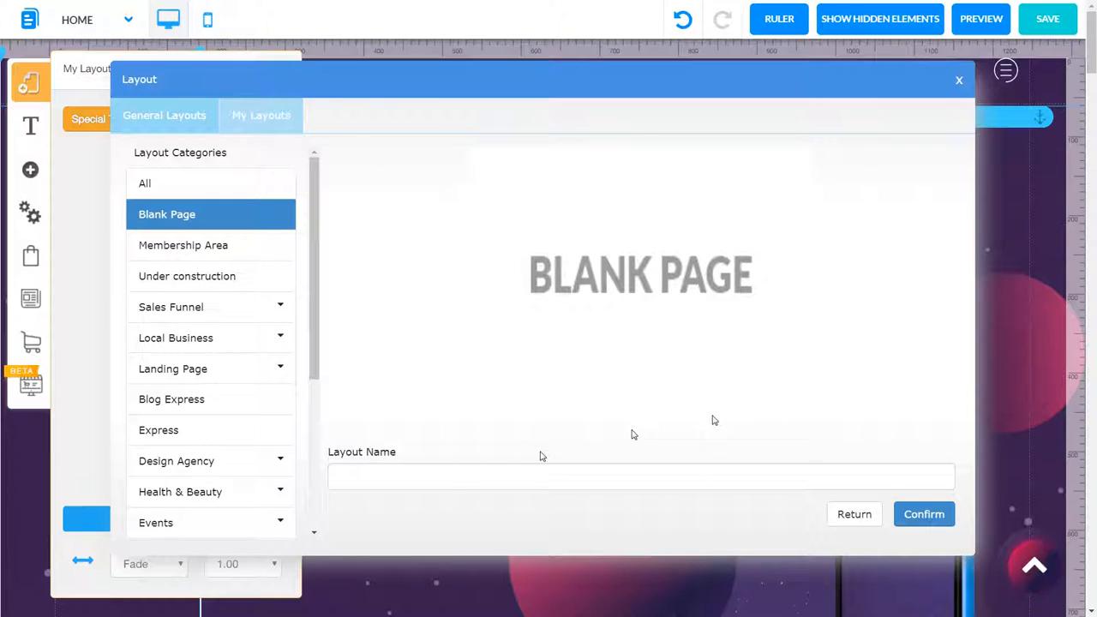
{"action": "left_click", "coordinate": [343, 473]}
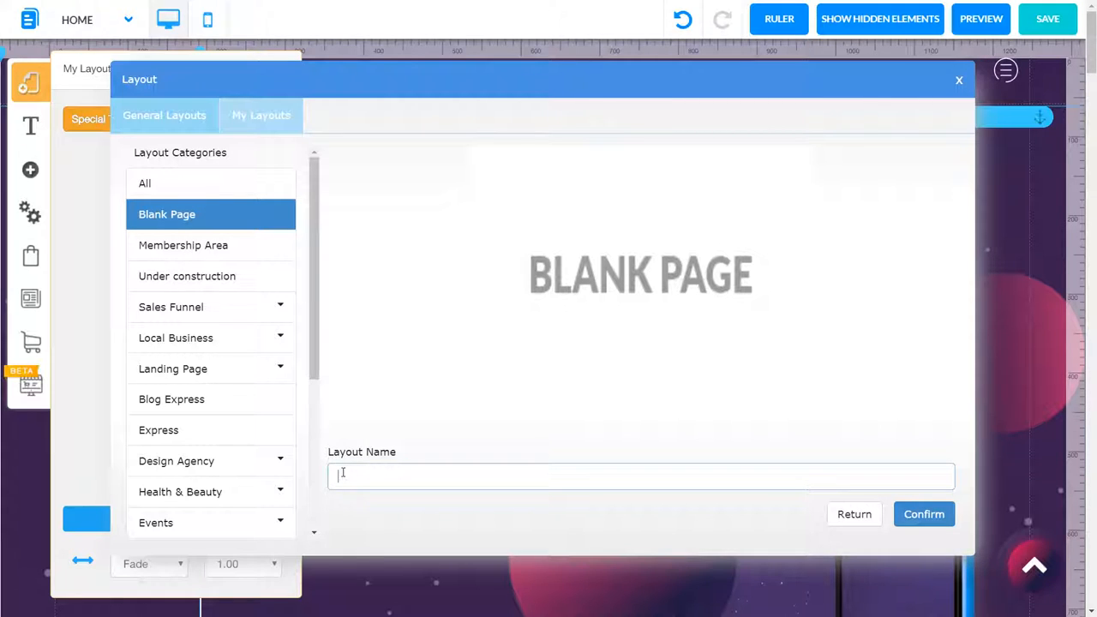
{"action": "left_click", "coordinate": [865, 517]}
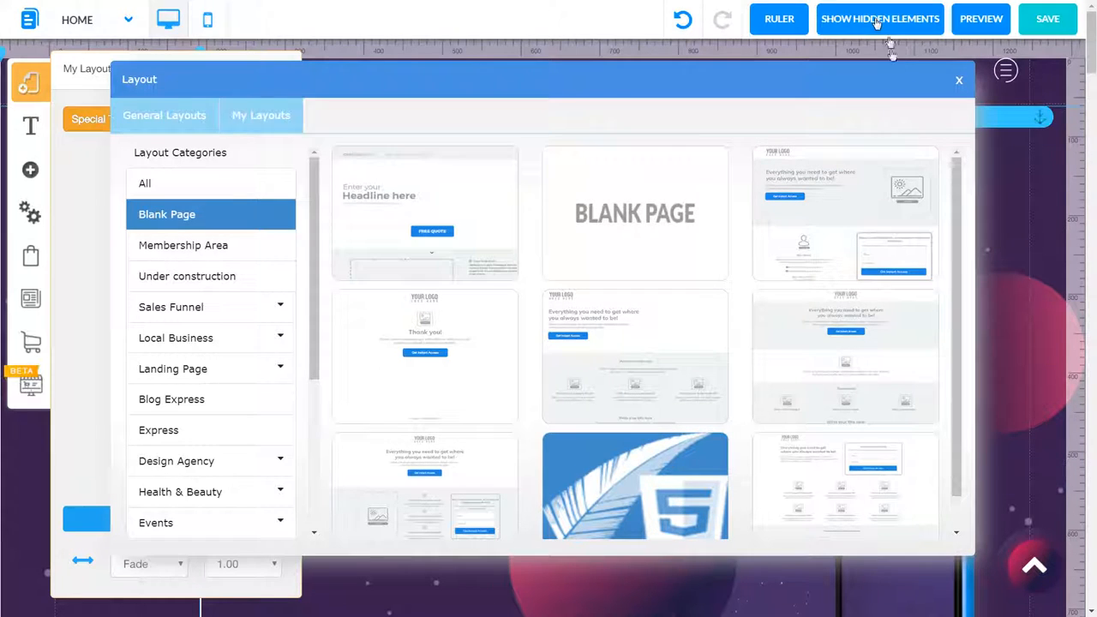
{"action": "left_click", "coordinate": [958, 81]}
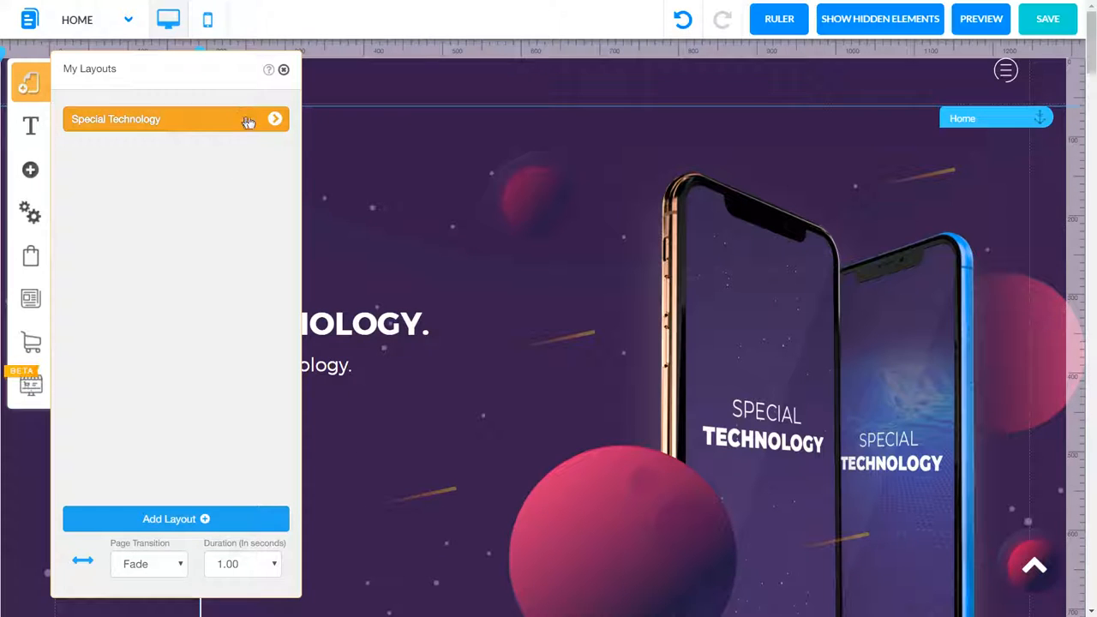
Look at the page list of the Special Technology layout and return to the list of all layouts
{"action": "left_click", "coordinate": [273, 119]}
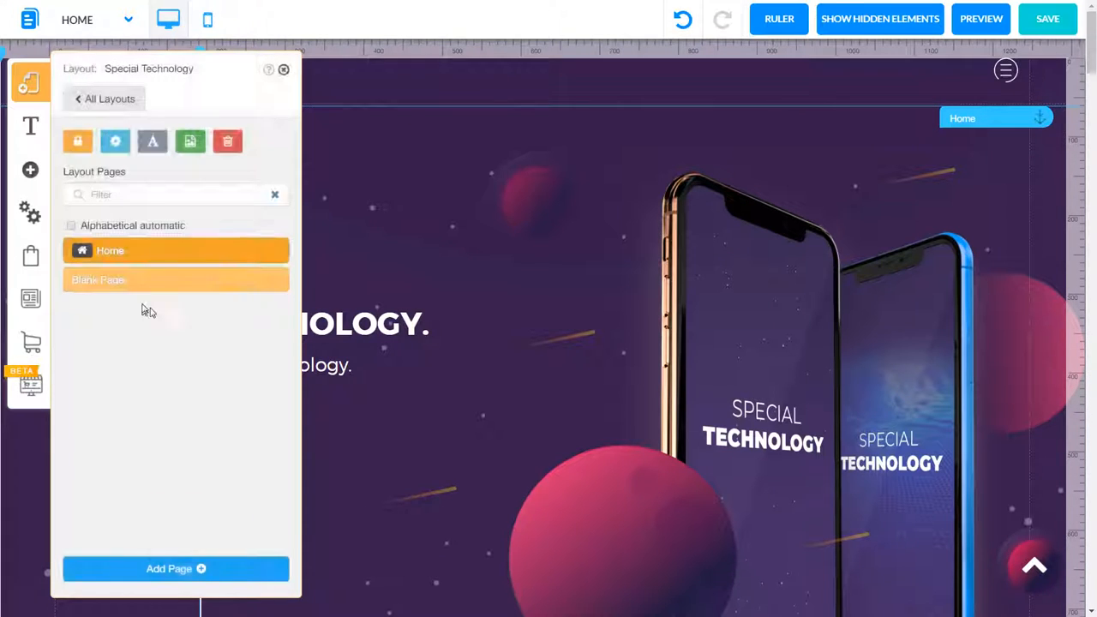
{"action": "left_click_drag", "start_coordinate": [137, 280], "coordinate": [236, 258]}
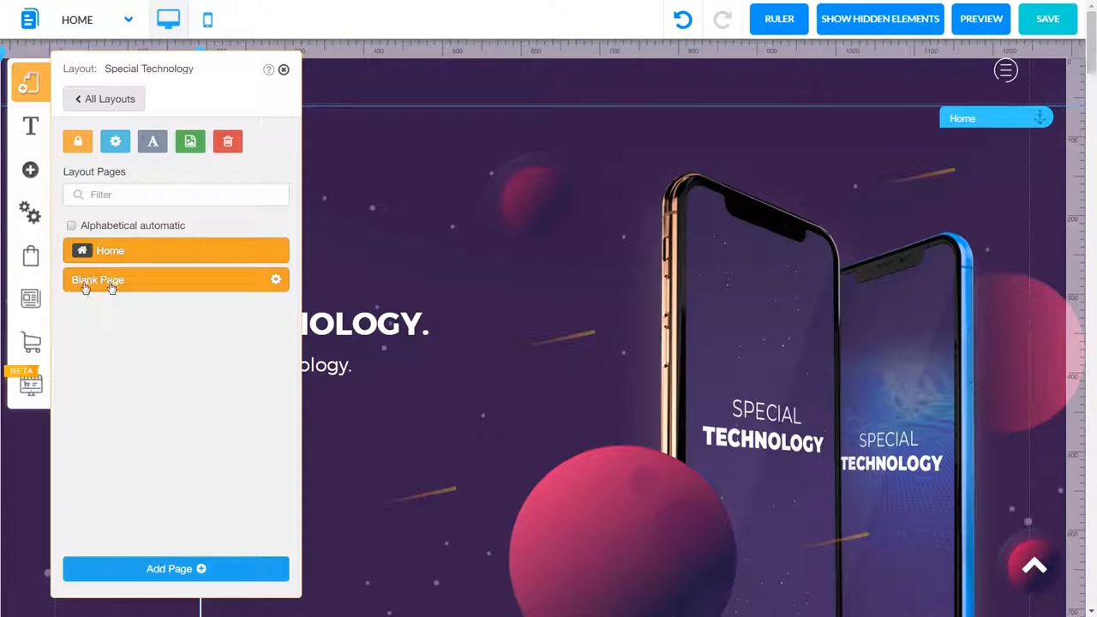
{"action": "left_click_drag", "start_coordinate": [259, 290], "coordinate": [81, 100]}
{"action": "left_click", "coordinate": [81, 100]}
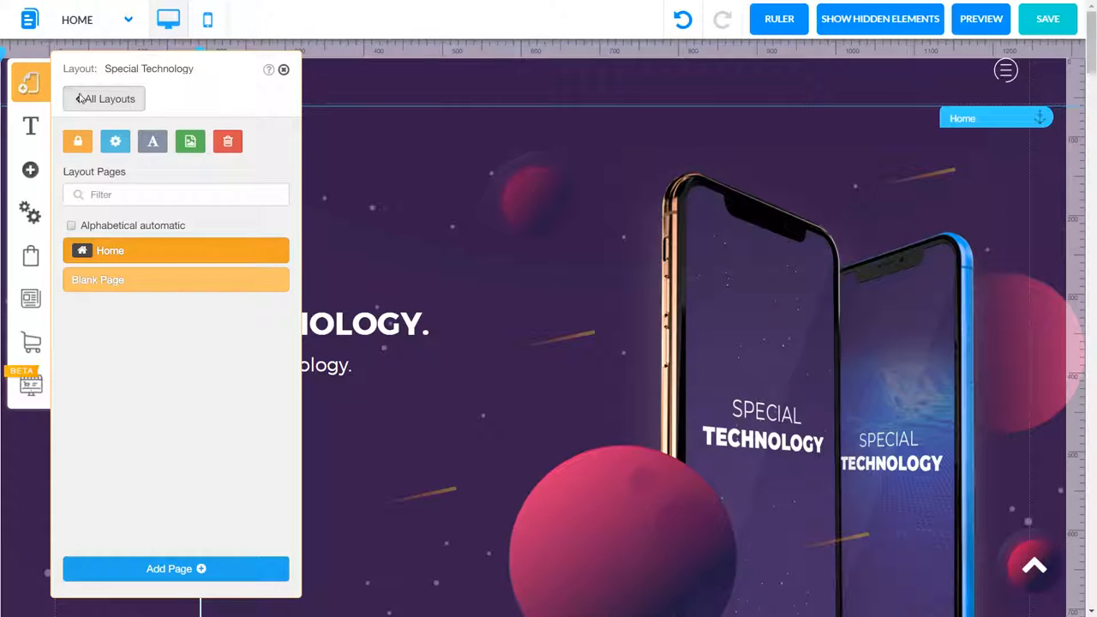
Reopen the Special Technology layout, look at its restricted area settings and close them without saving
{"action": "left_click", "coordinate": [275, 121]}
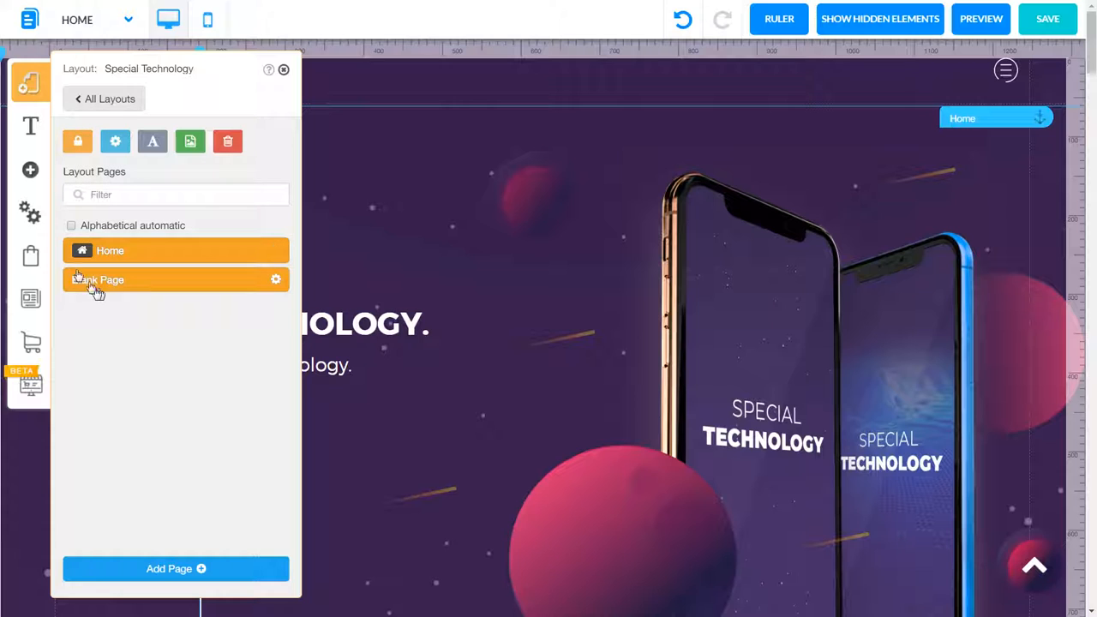
{"action": "left_click", "coordinate": [139, 283]}
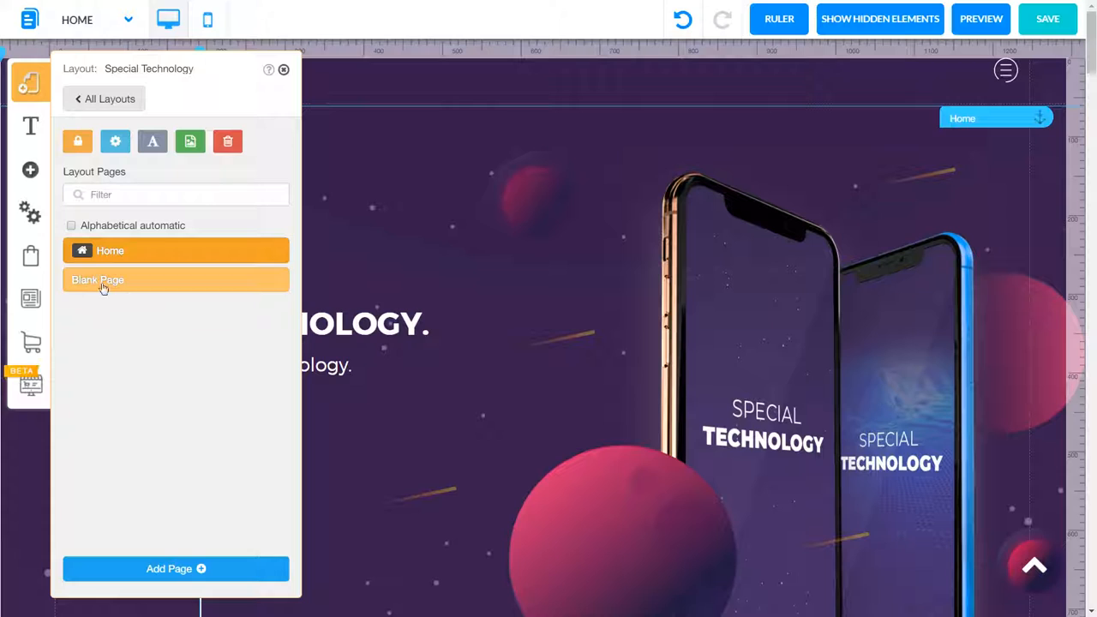
{"action": "left_click", "coordinate": [78, 144]}
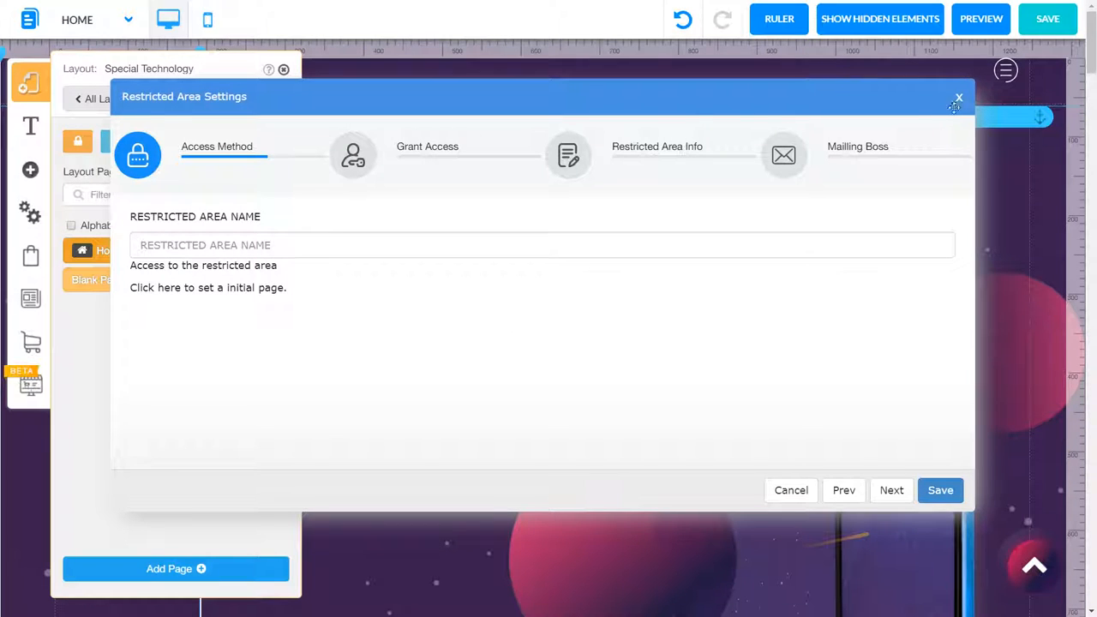
{"action": "left_click", "coordinate": [959, 97]}
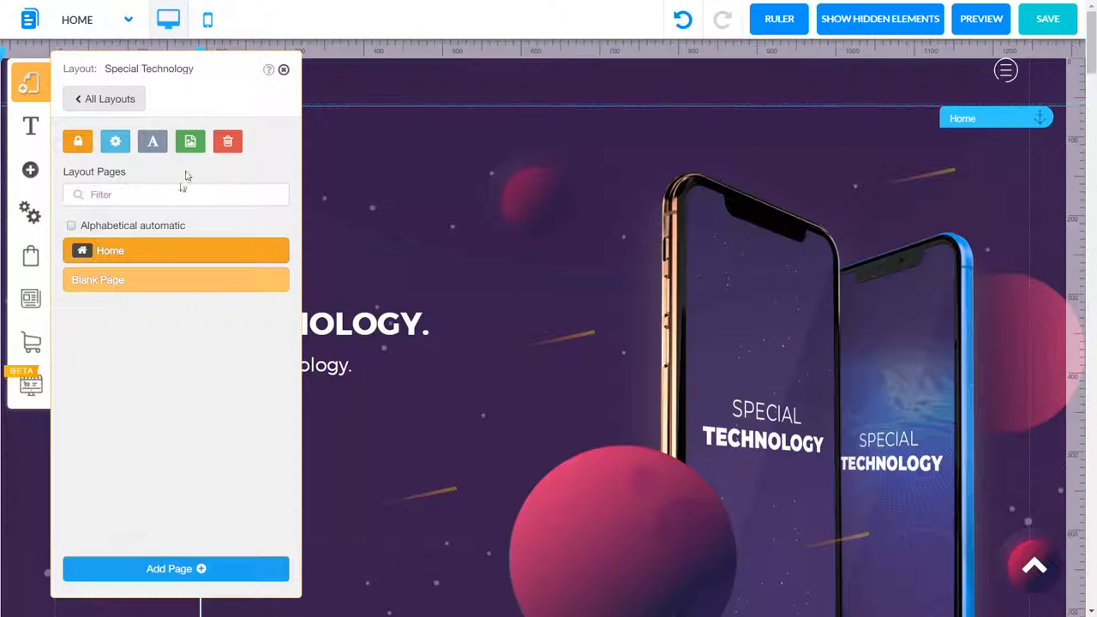
Look through the Special Technology layout's Settings and SEO fields and its font selection, returning to the page list without changes
{"action": "left_click", "coordinate": [115, 142]}
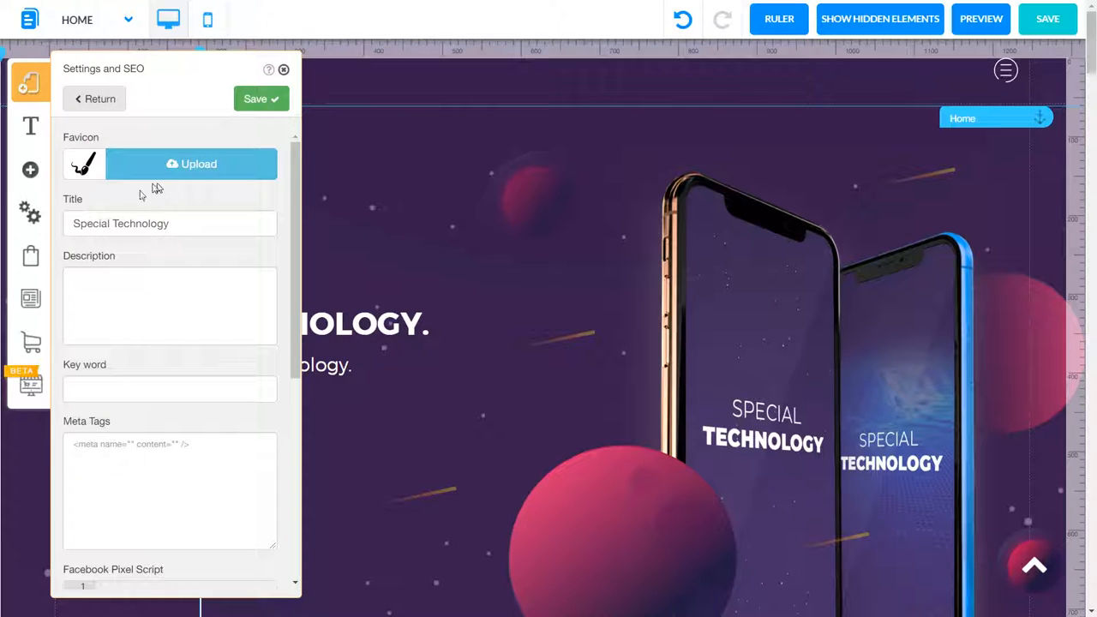
{"action": "left_click_drag", "start_coordinate": [298, 220], "coordinate": [301, 491]}
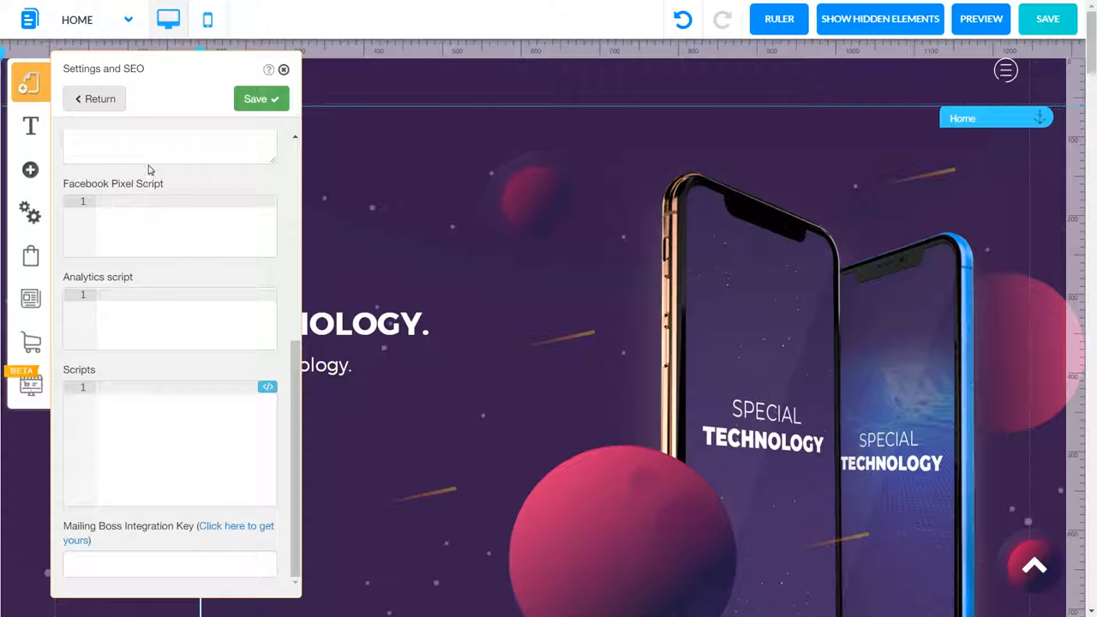
{"action": "left_click_drag", "start_coordinate": [295, 355], "coordinate": [295, 155]}
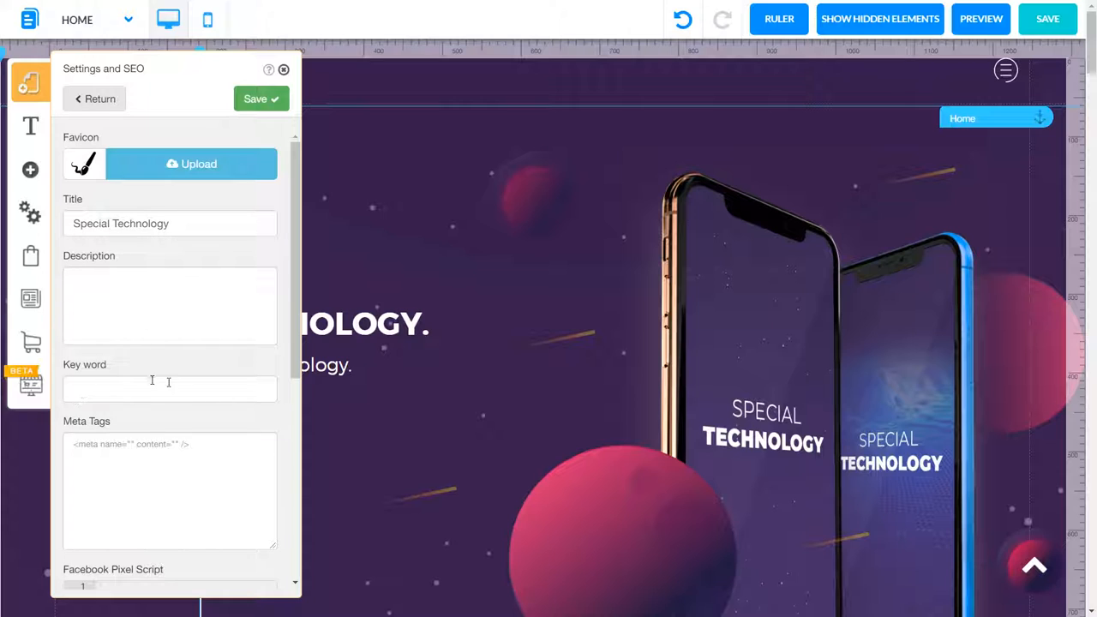
{"action": "left_click_drag", "start_coordinate": [298, 317], "coordinate": [302, 463]}
{"action": "scroll", "coordinate": [134, 298], "scroll_direction": "down", "scroll_amount": 1}
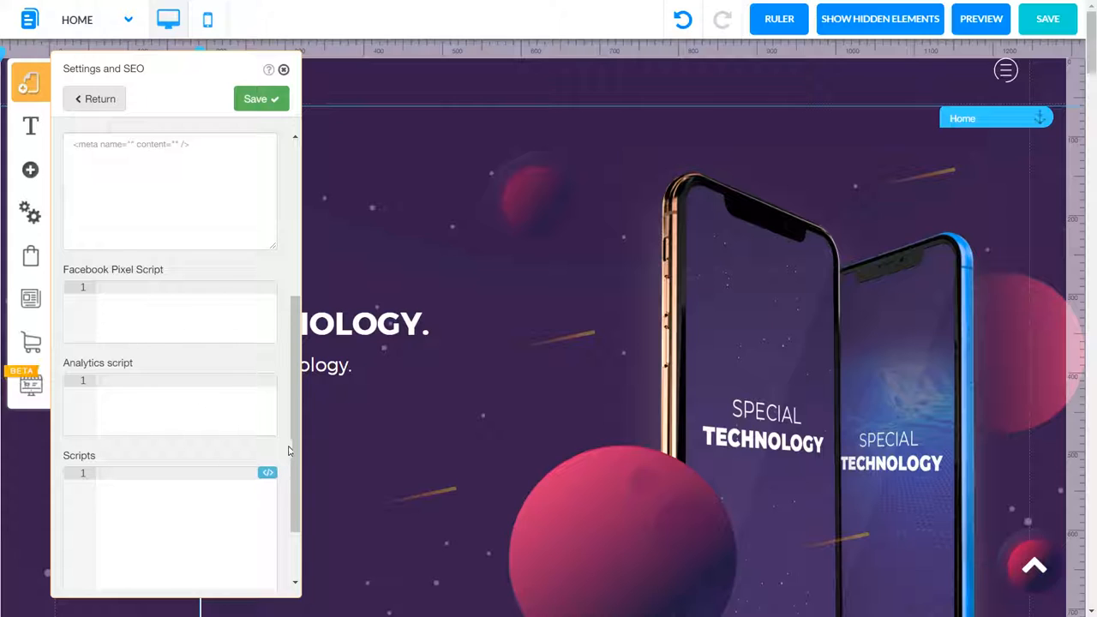
{"action": "left_click_drag", "start_coordinate": [292, 452], "coordinate": [285, 199]}
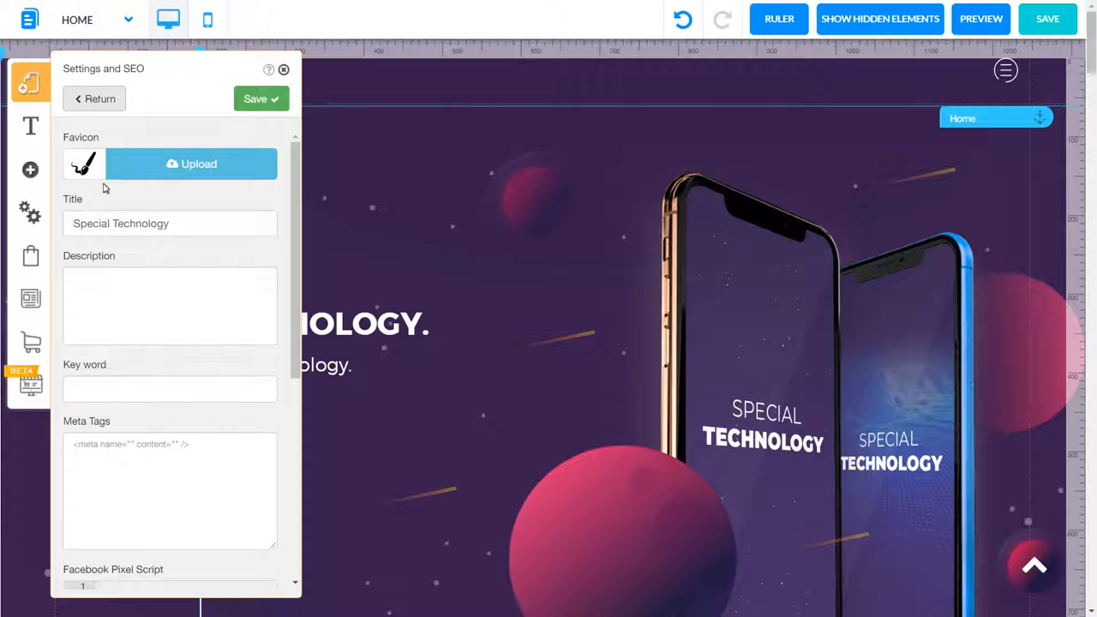
{"action": "left_click", "coordinate": [90, 99]}
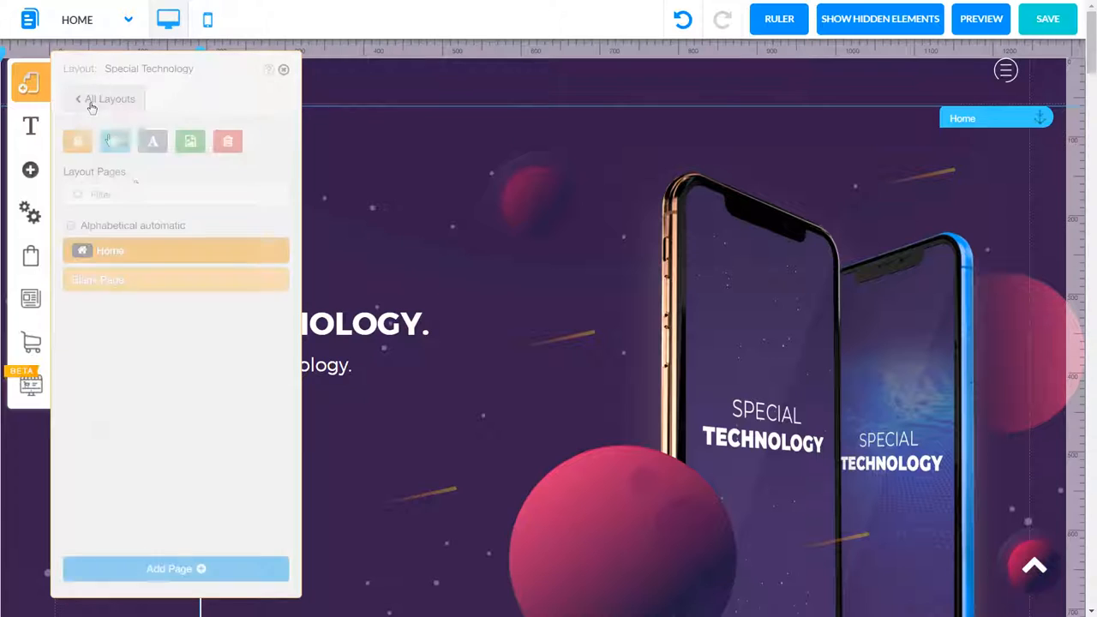
{"action": "left_click", "coordinate": [154, 144]}
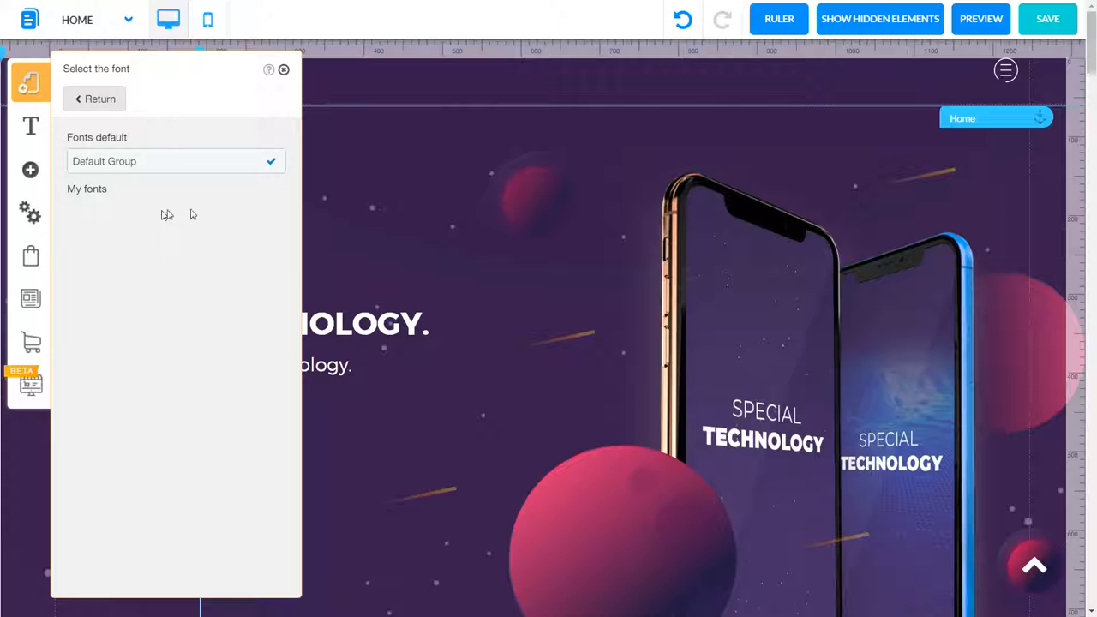
{"action": "left_click", "coordinate": [94, 99]}
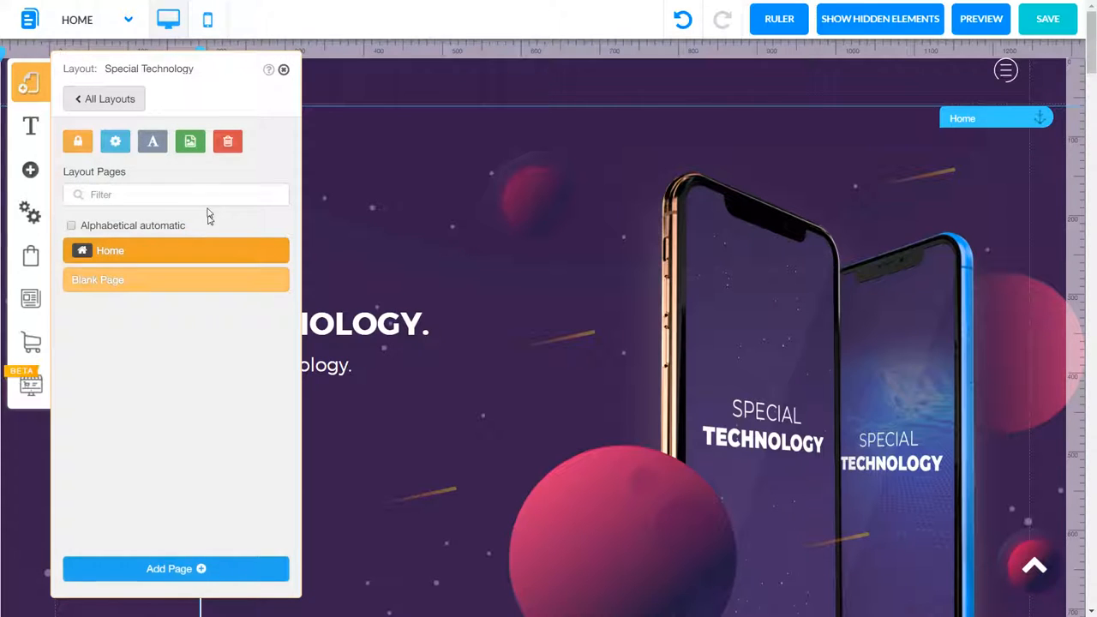
Open the layout's background settings, look at the available textures and the Desktop and Mobile options, and close the textures
{"action": "left_click", "coordinate": [192, 149]}
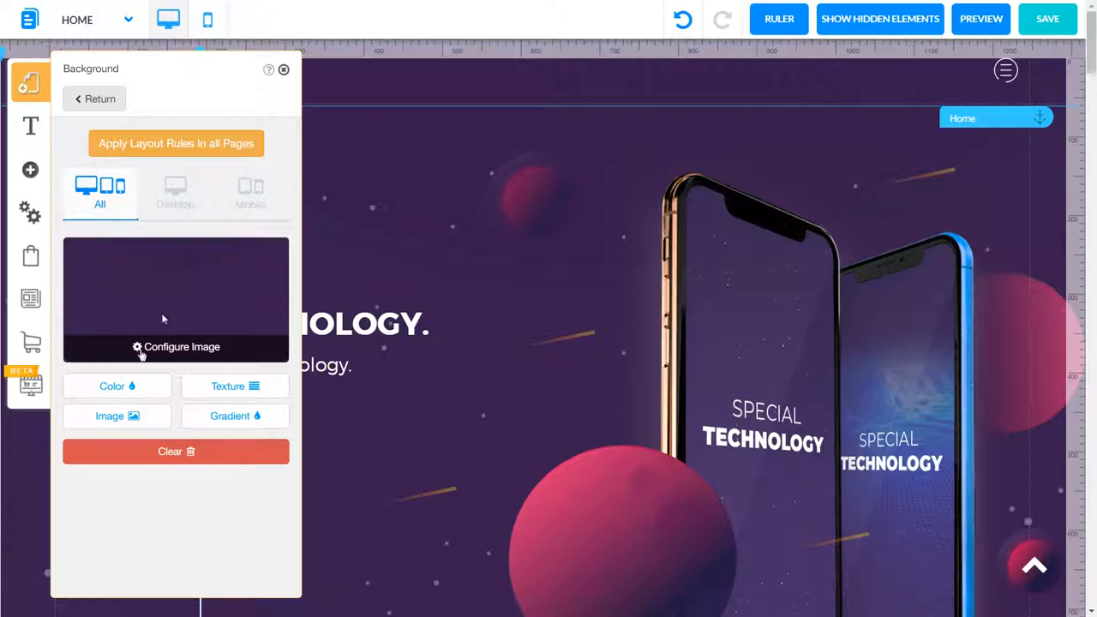
{"action": "left_click", "coordinate": [230, 396]}
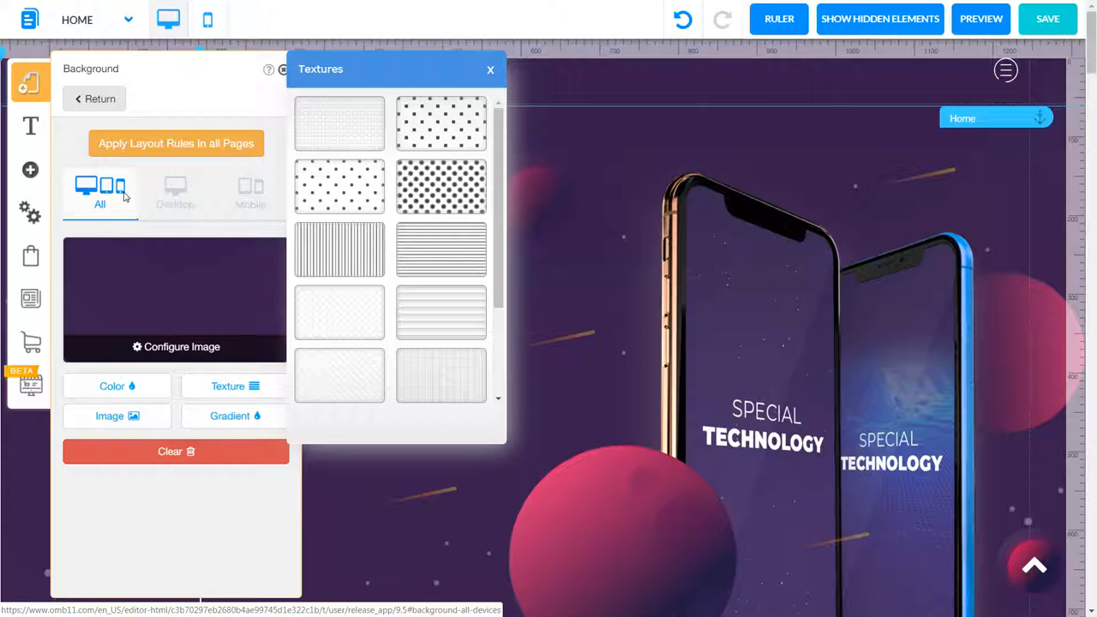
{"action": "left_click", "coordinate": [183, 201]}
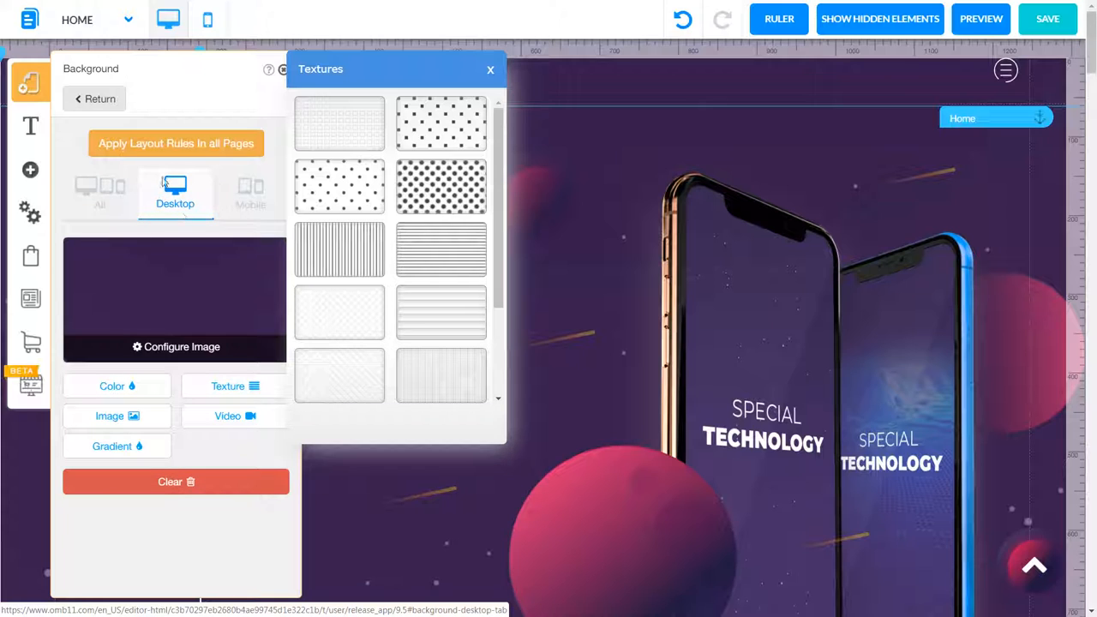
{"action": "left_click", "coordinate": [253, 199]}
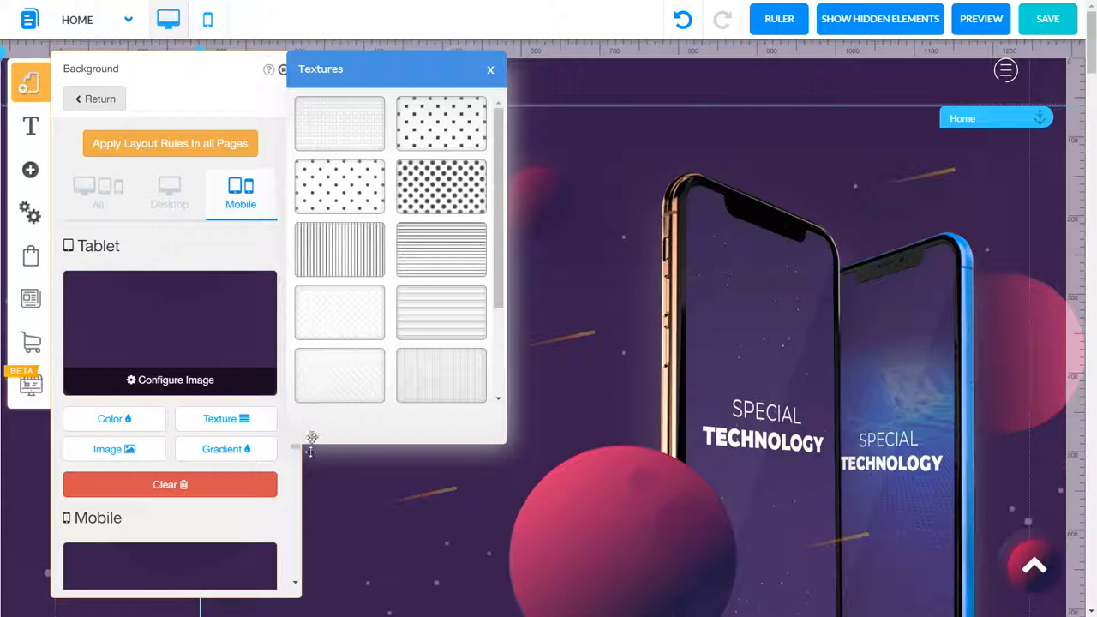
{"action": "left_click", "coordinate": [490, 69]}
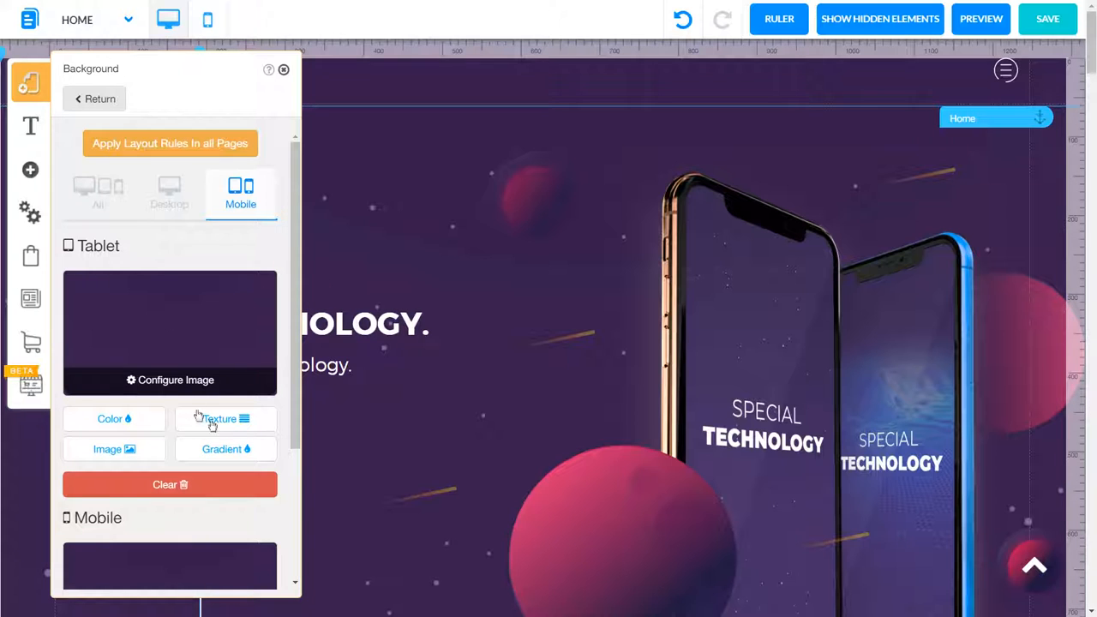
Examine the background options for Tablet, Mobile, Desktop and All devices, and return to the layout's page list
{"action": "scroll", "coordinate": [288, 566], "scroll_direction": "down", "scroll_amount": 3}
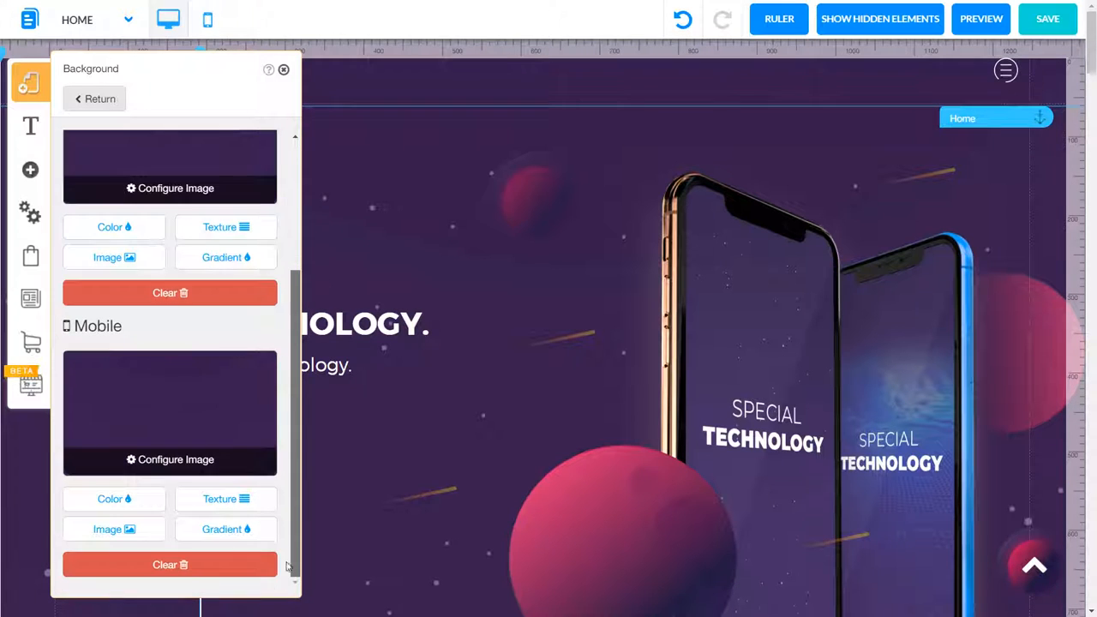
{"action": "scroll", "coordinate": [284, 424], "scroll_direction": "up", "scroll_amount": 5}
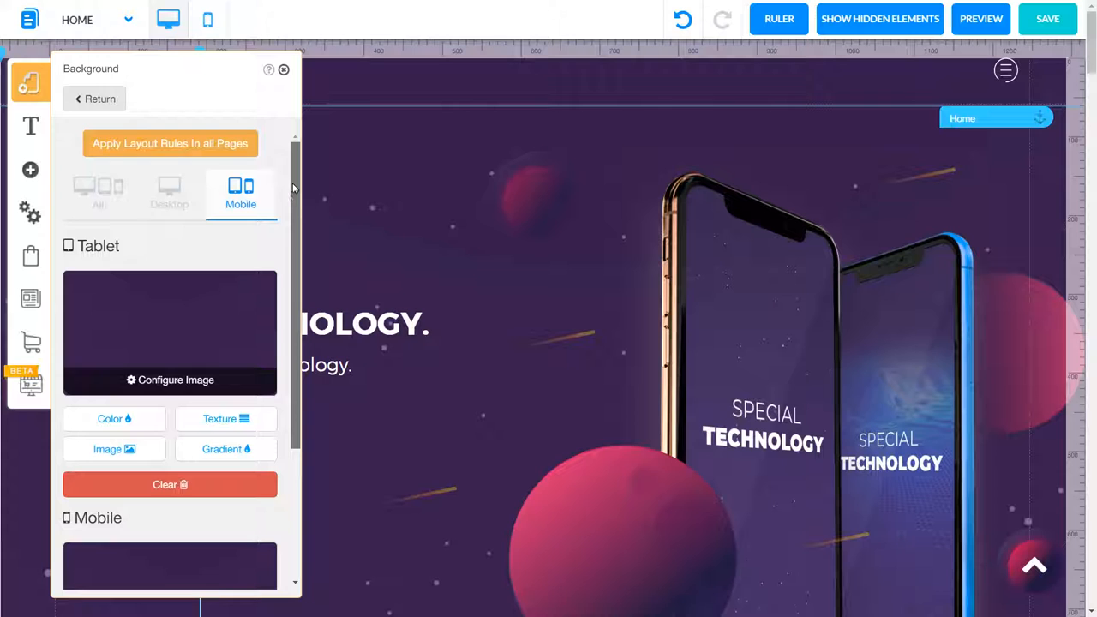
{"action": "left_click", "coordinate": [185, 197]}
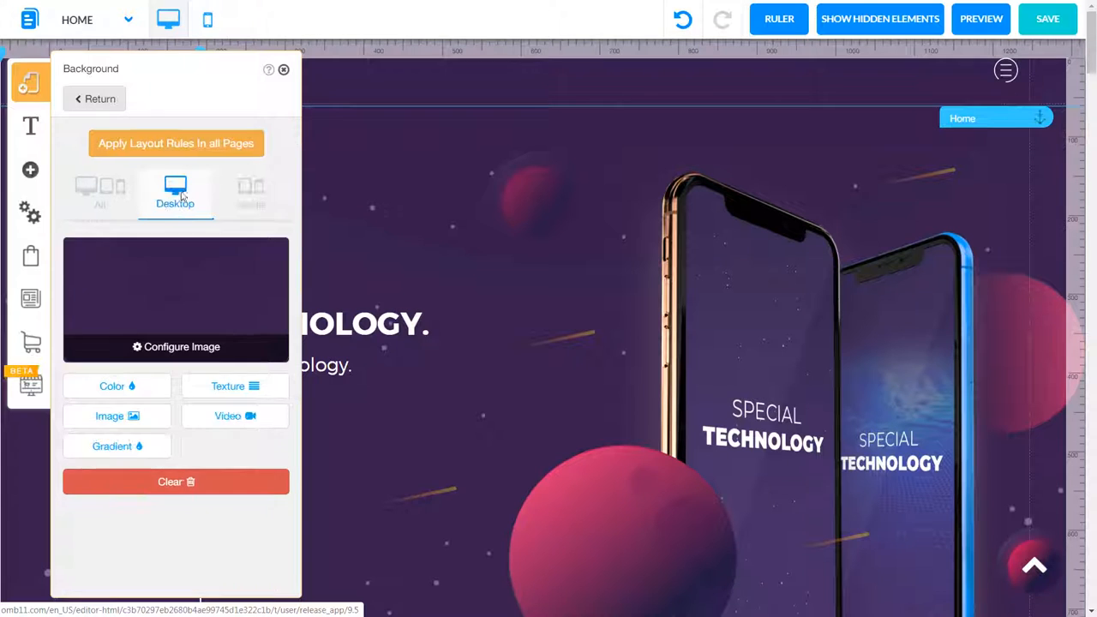
{"action": "left_click", "coordinate": [100, 197]}
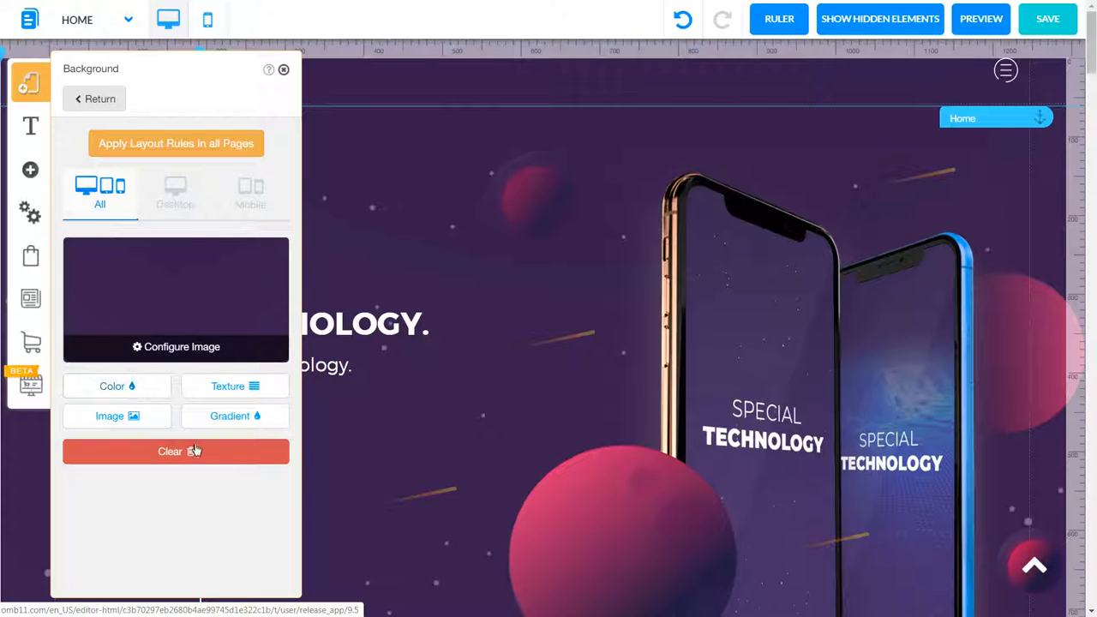
{"action": "left_click", "coordinate": [194, 199]}
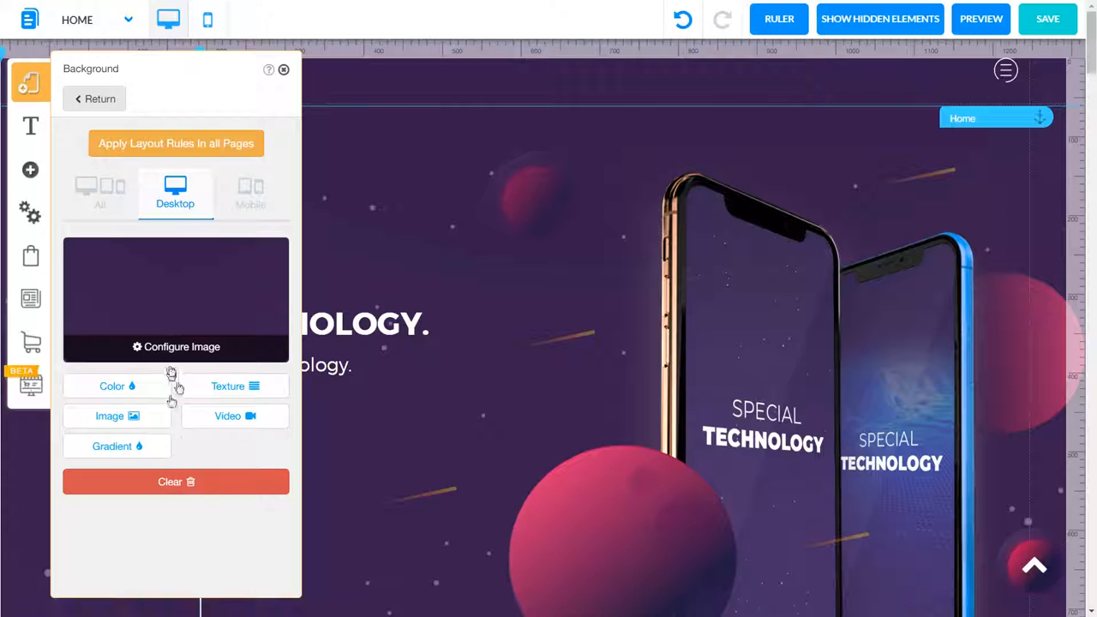
{"action": "left_click", "coordinate": [249, 199]}
{"action": "scroll", "coordinate": [300, 341], "scroll_direction": "down", "scroll_amount": 1}
{"action": "left_click_drag", "start_coordinate": [300, 341], "coordinate": [304, 489]}
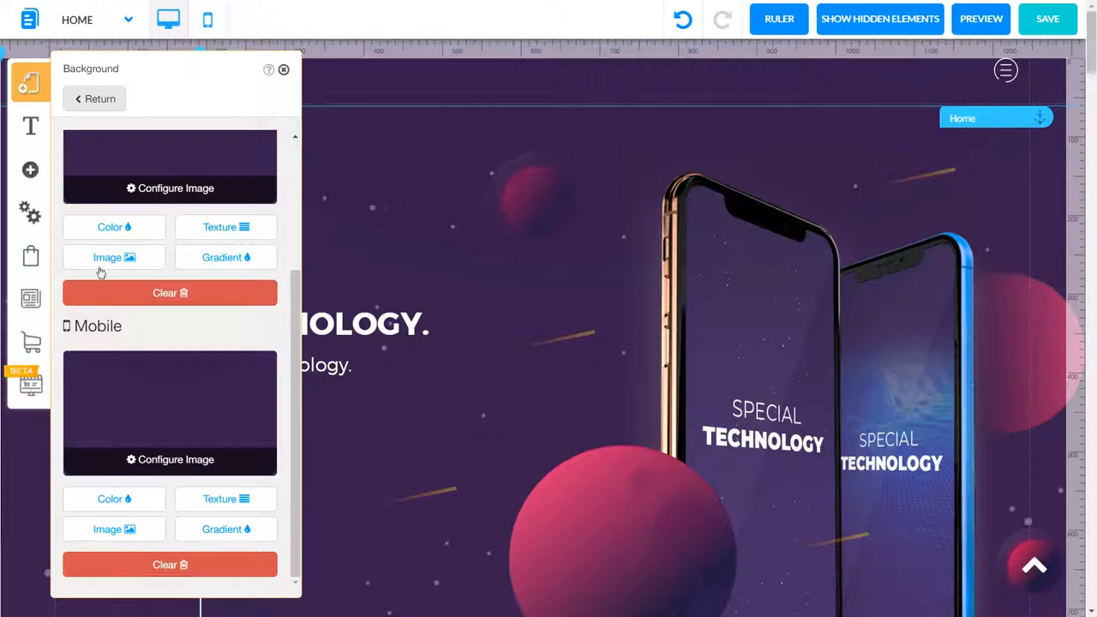
{"action": "left_click_drag", "start_coordinate": [297, 392], "coordinate": [113, 103]}
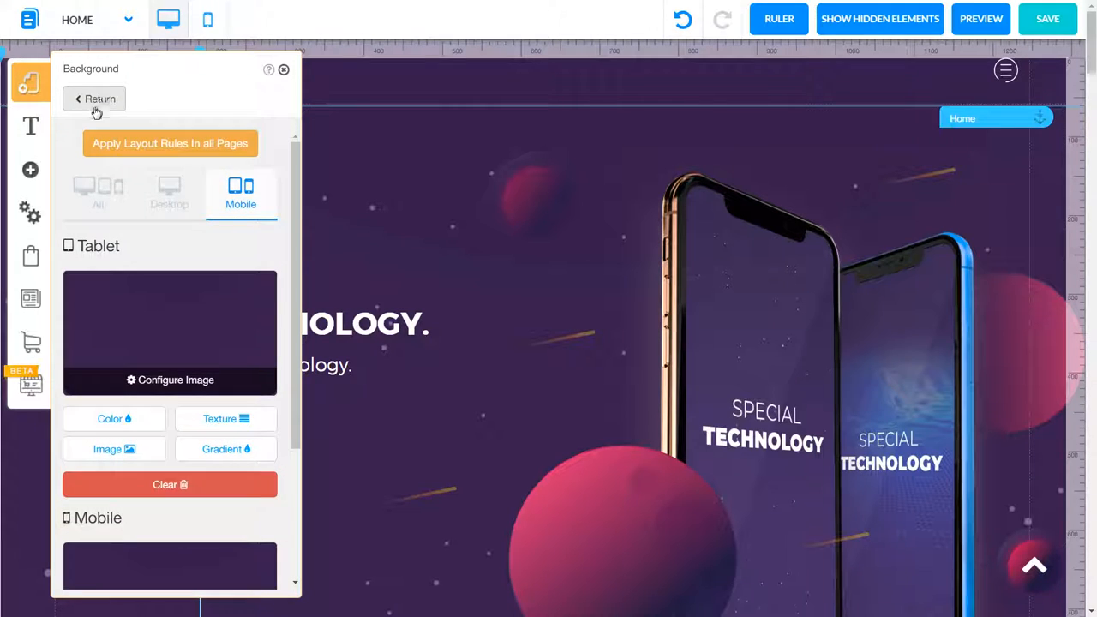
{"action": "left_click", "coordinate": [96, 101]}
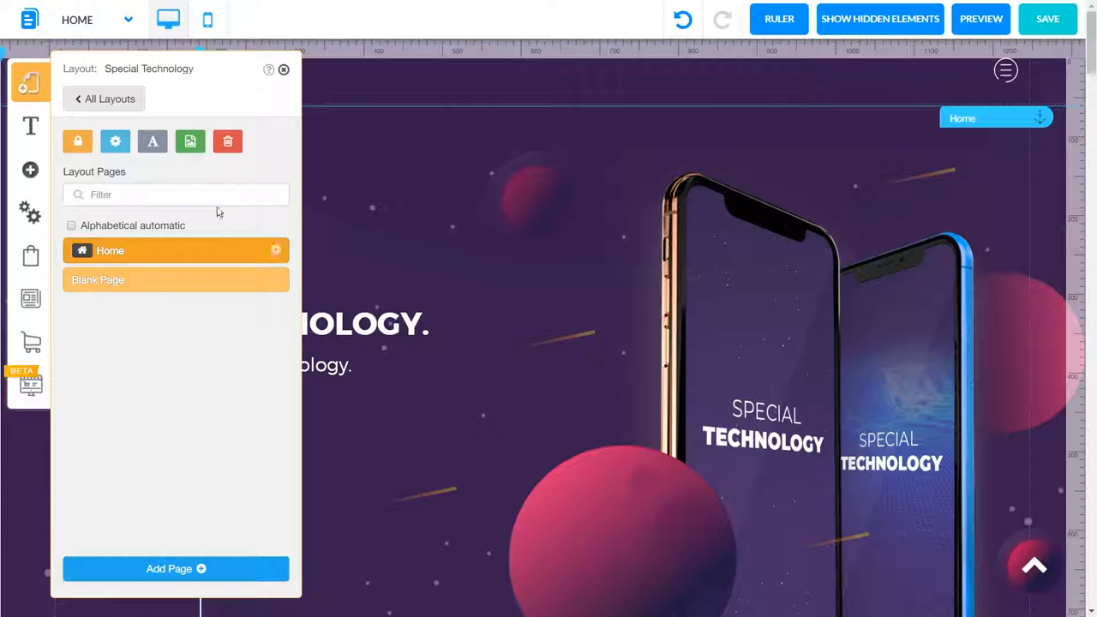
Open the Home page's settings, look at the transfer of the page to another layout and close the layout selection without saving
{"action": "left_click", "coordinate": [276, 251]}
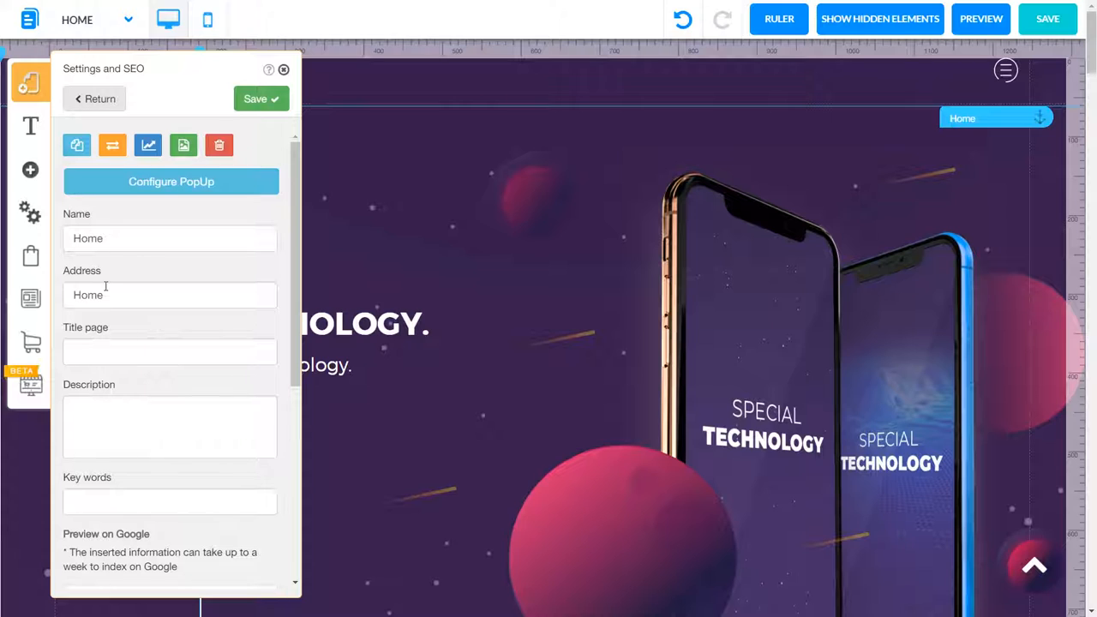
{"action": "left_click", "coordinate": [112, 148]}
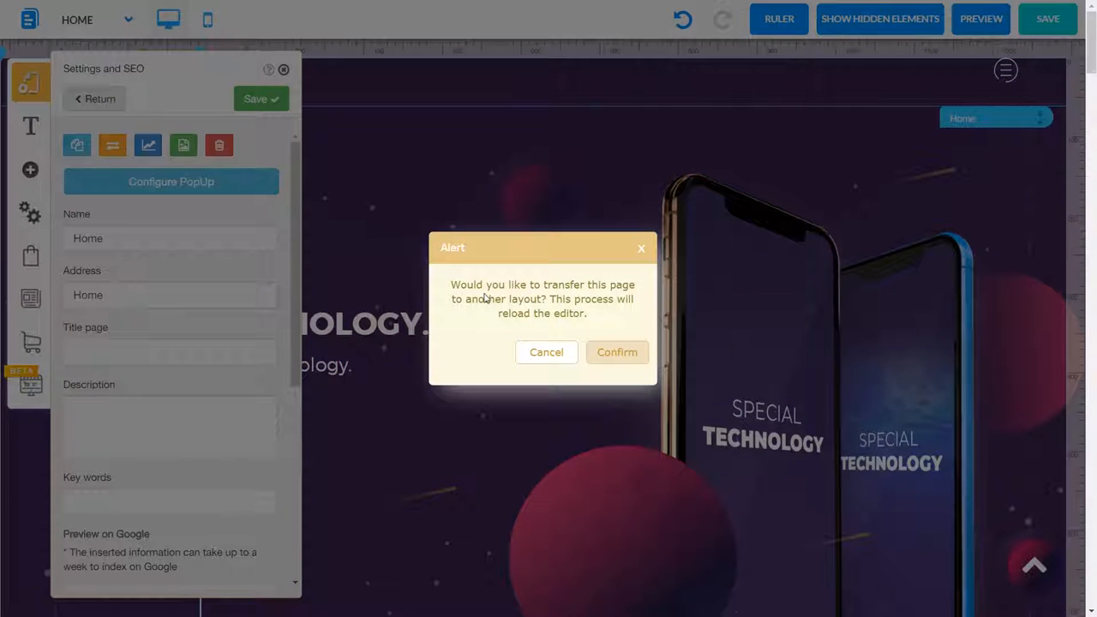
{"action": "left_click", "coordinate": [592, 360]}
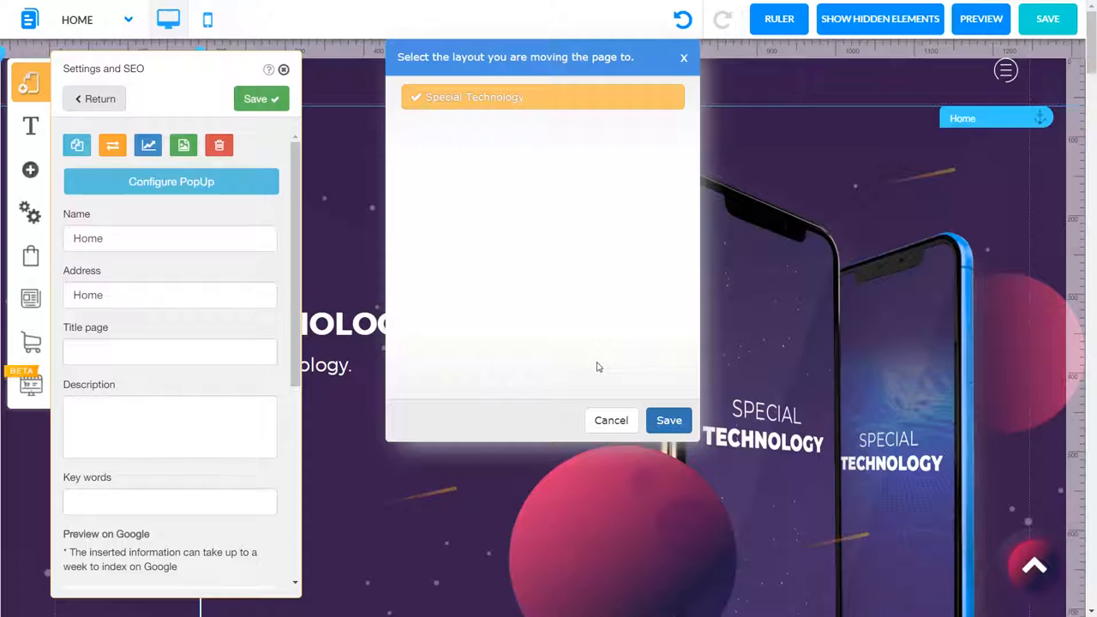
{"action": "left_click", "coordinate": [684, 58]}
Look at the Home page's conversion tests and open its list of A/B tests
{"action": "left_click", "coordinate": [149, 146]}
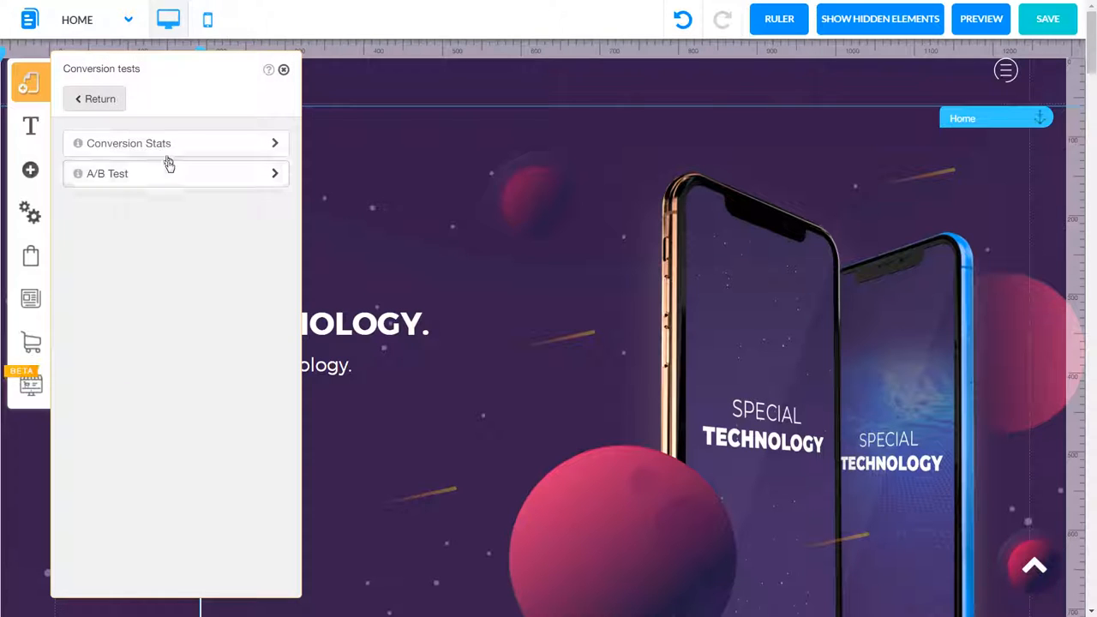
{"action": "left_click", "coordinate": [102, 100]}
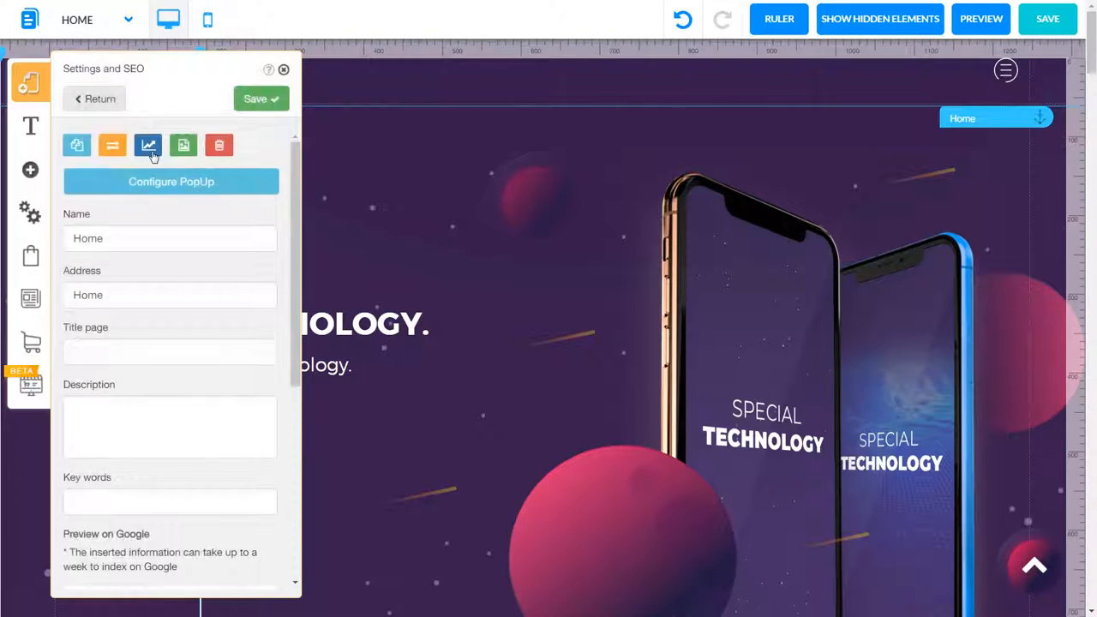
{"action": "left_click", "coordinate": [149, 146]}
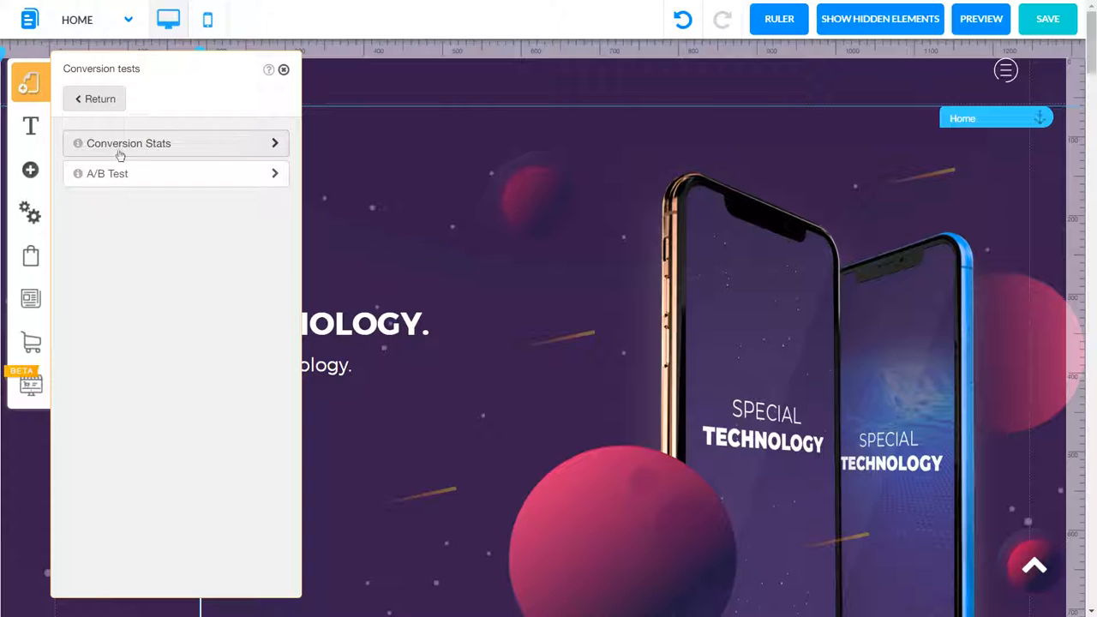
{"action": "left_click", "coordinate": [272, 175]}
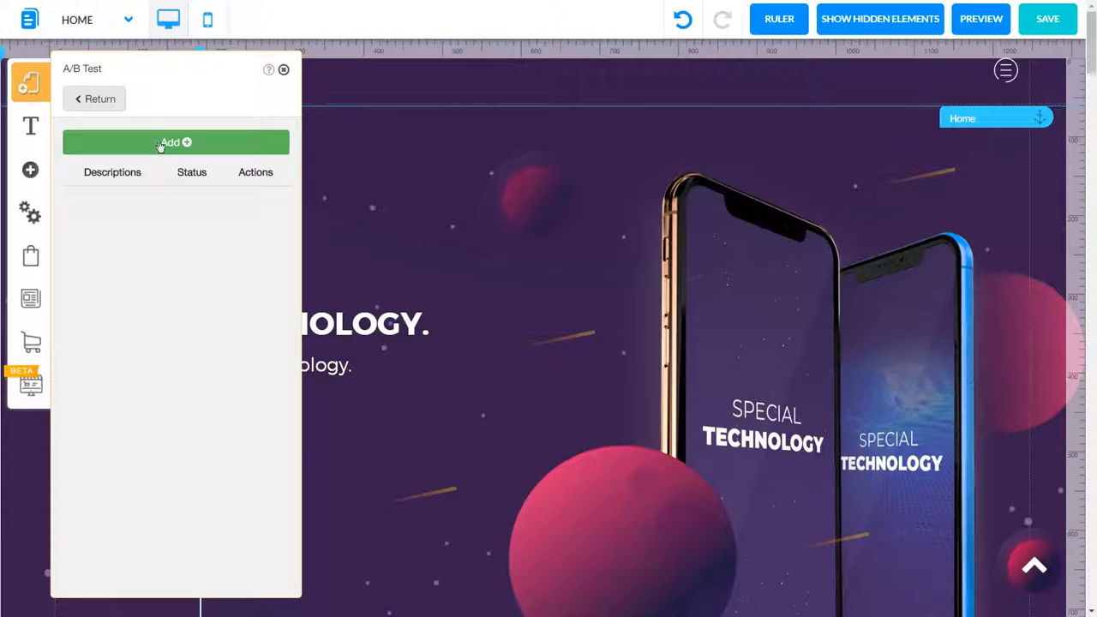
Look at the form for adding an A/B test and return to the Home page's settings without saving a test
{"action": "left_click", "coordinate": [188, 148]}
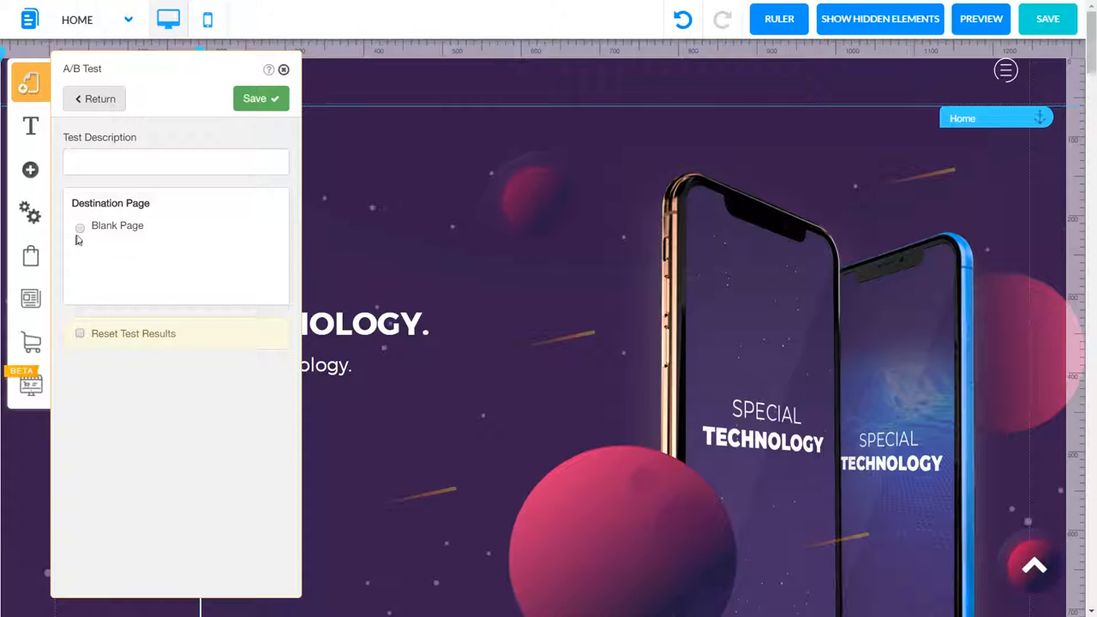
{"action": "left_click", "coordinate": [86, 101]}
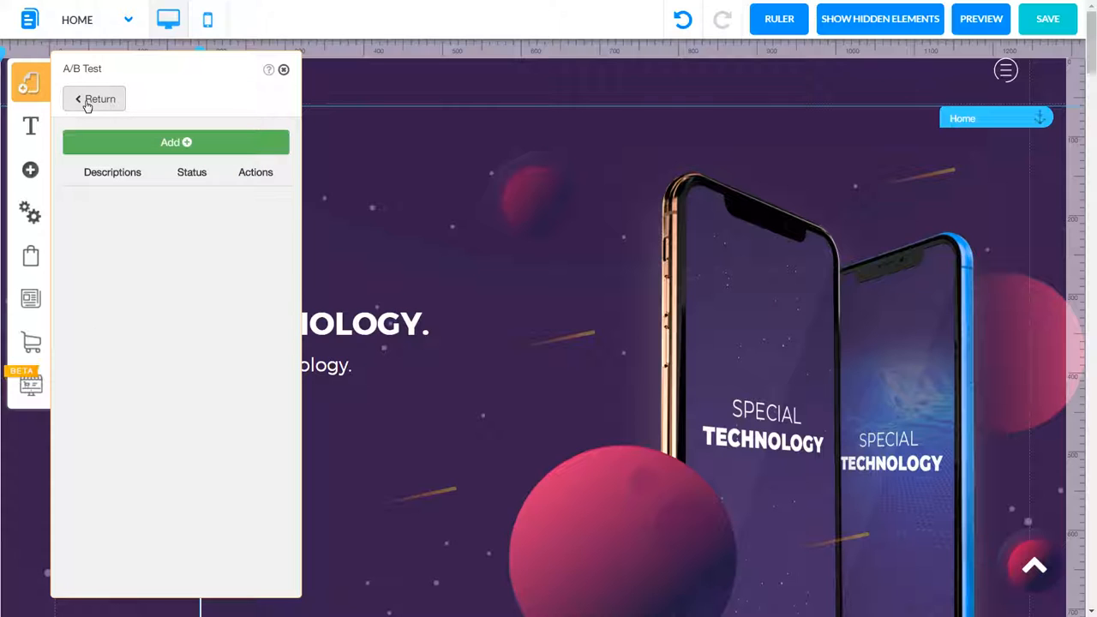
{"action": "left_click", "coordinate": [88, 104]}
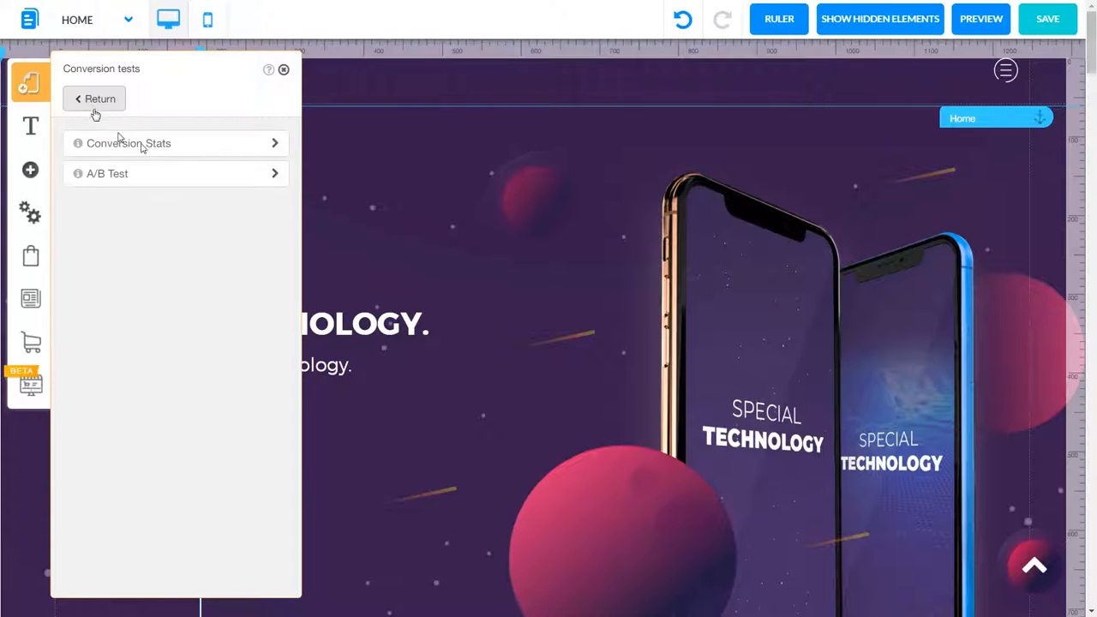
{"action": "left_click", "coordinate": [105, 102]}
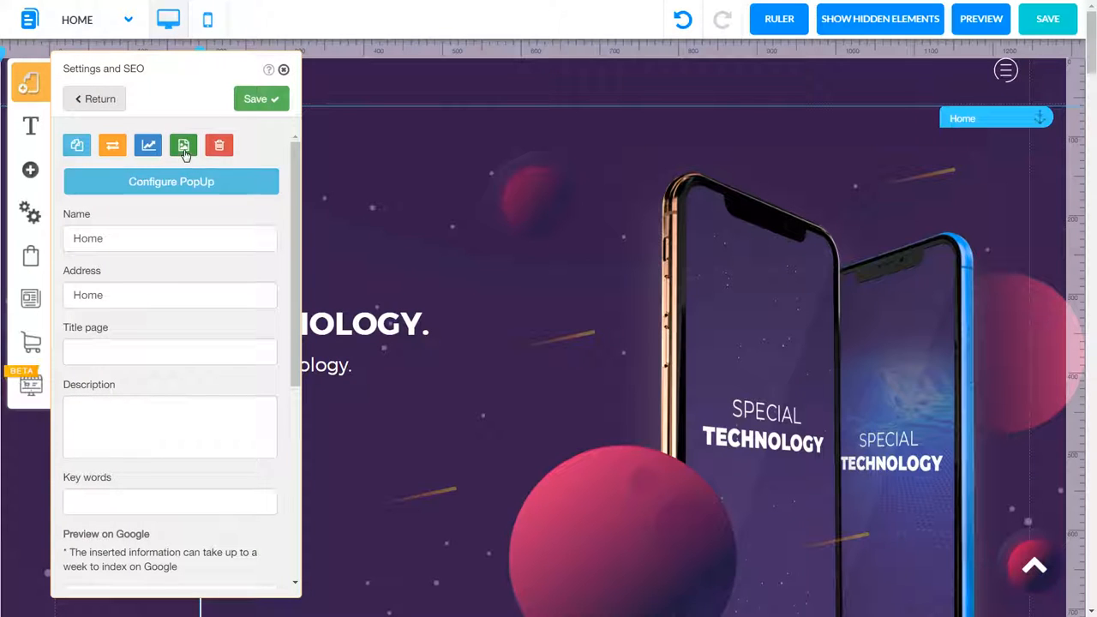
Examine the Home page's own background options for Tablet and Mobile and return to the page's settings
{"action": "left_click", "coordinate": [184, 147]}
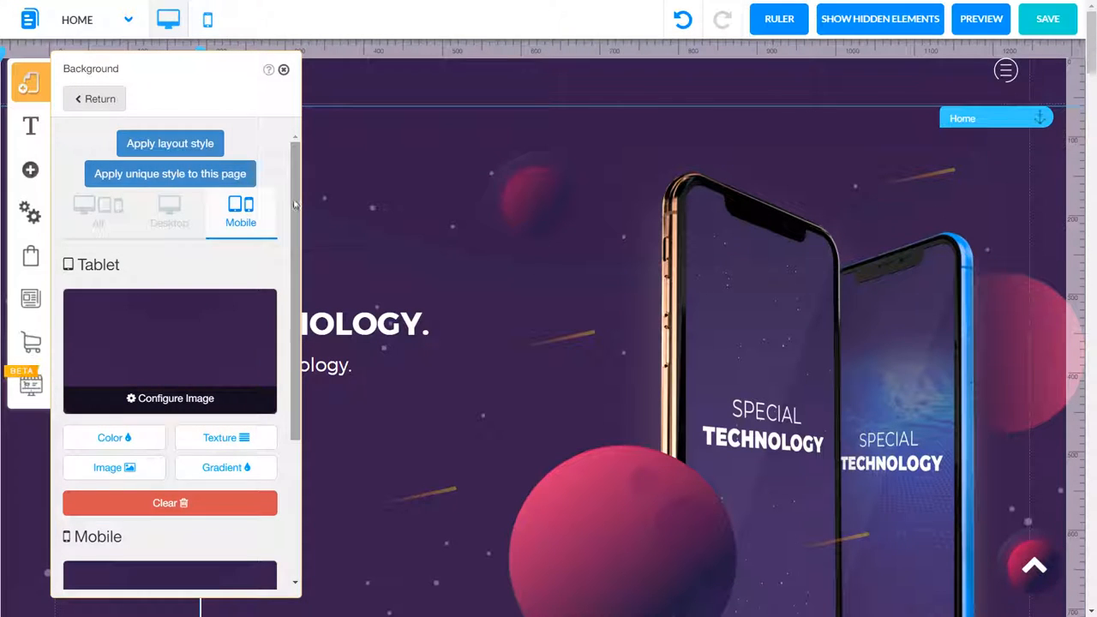
{"action": "scroll", "coordinate": [283, 418], "scroll_direction": "down", "scroll_amount": 3}
{"action": "scroll", "coordinate": [285, 446], "scroll_direction": "up", "scroll_amount": 3}
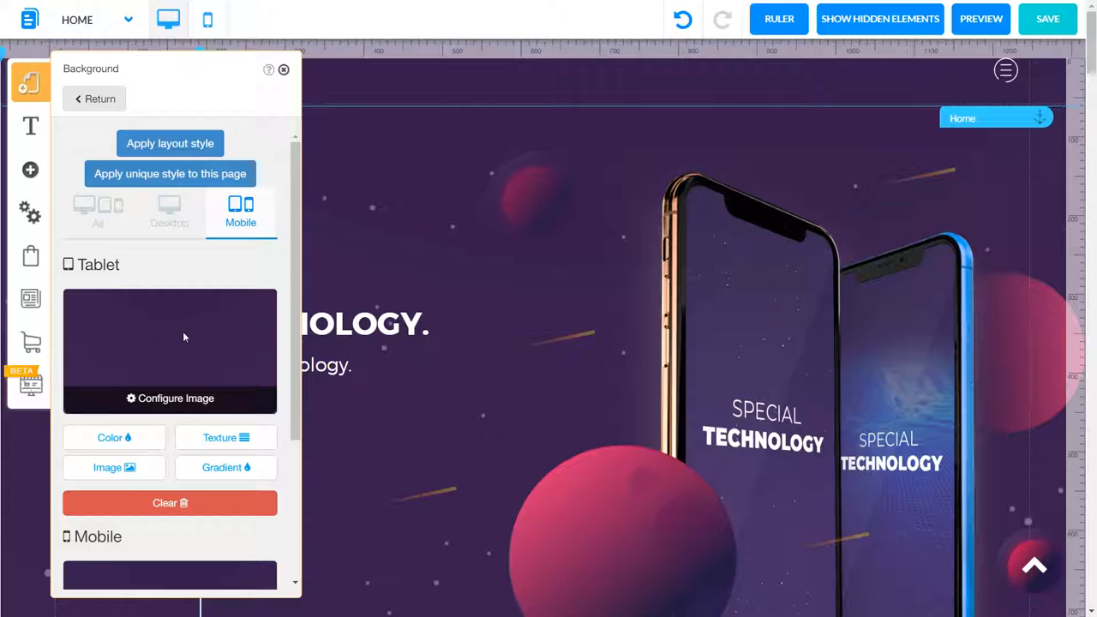
{"action": "left_click", "coordinate": [88, 100]}
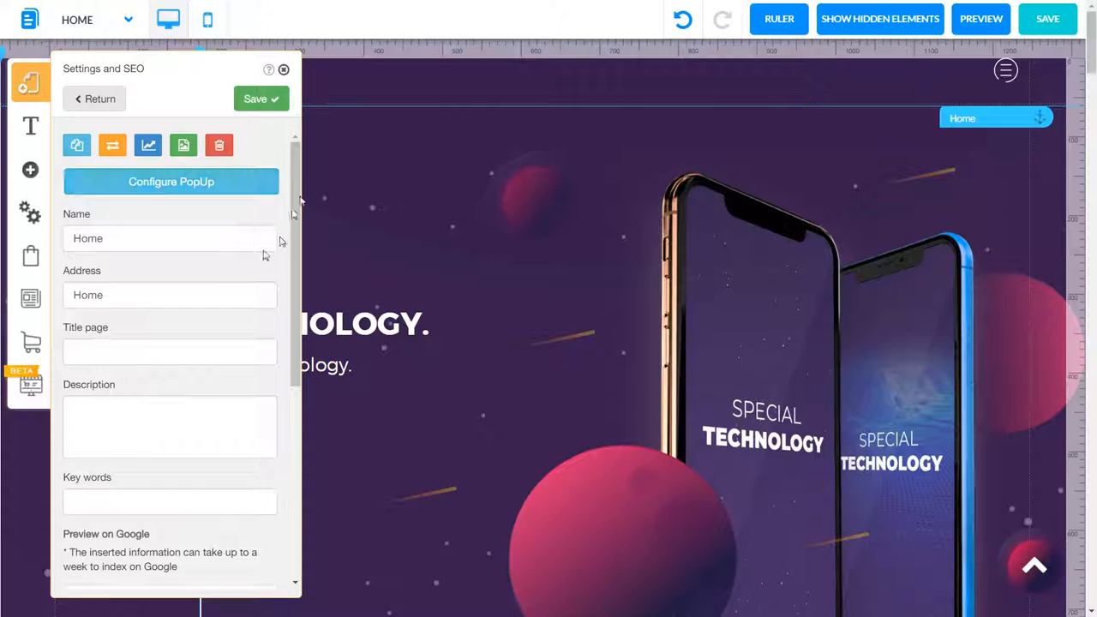
Look through the Home page's SEO fields, shorten its address to H and update the Google preview
{"action": "scroll", "coordinate": [295, 291], "scroll_direction": "down", "scroll_amount": 3}
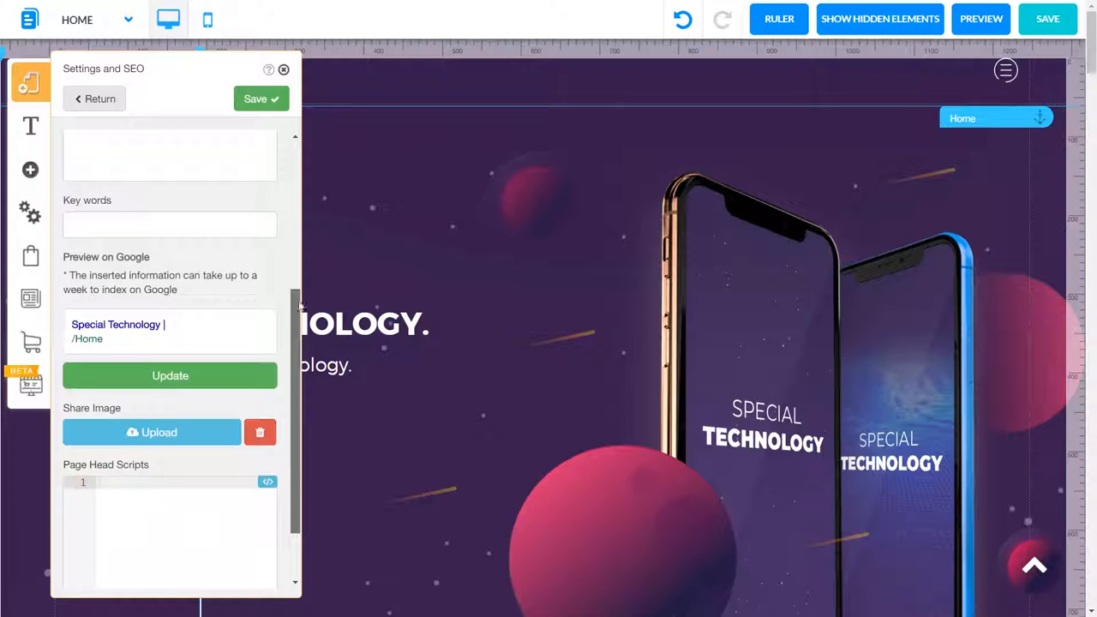
{"action": "scroll", "coordinate": [301, 306], "scroll_direction": "up", "scroll_amount": 5}
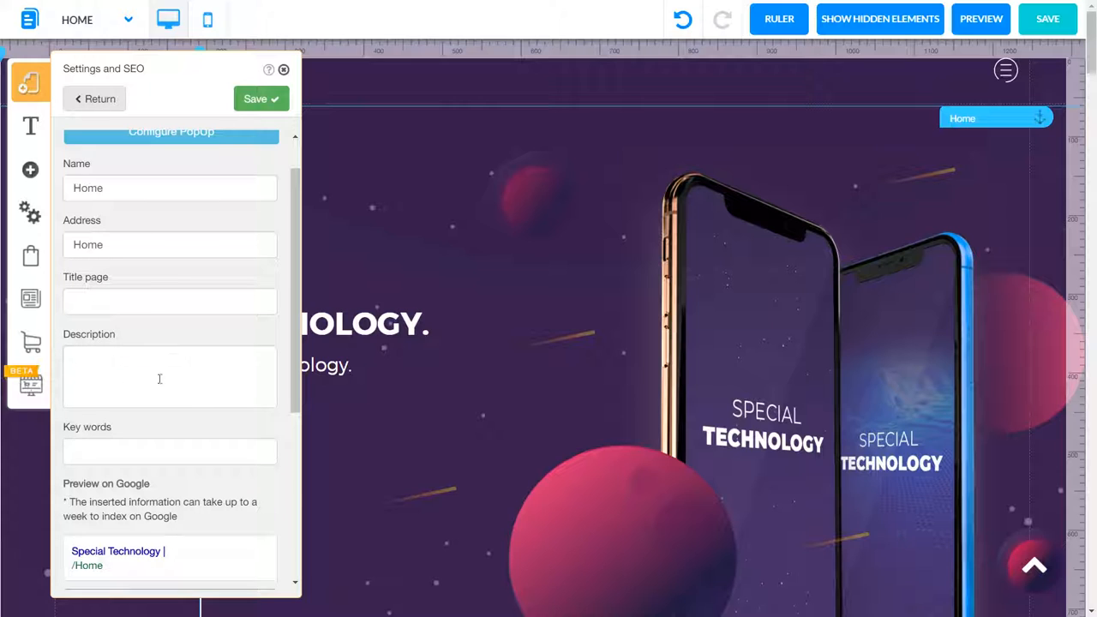
{"action": "scroll", "coordinate": [294, 417], "scroll_direction": "down", "scroll_amount": 1}
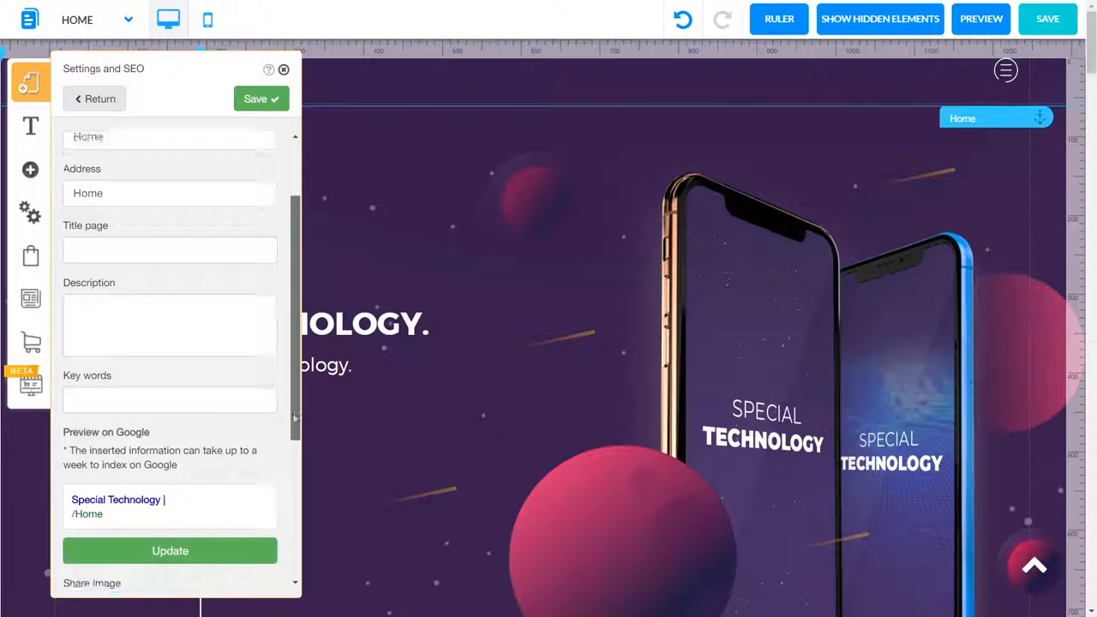
{"action": "scroll", "coordinate": [294, 418], "scroll_direction": "down", "scroll_amount": 3}
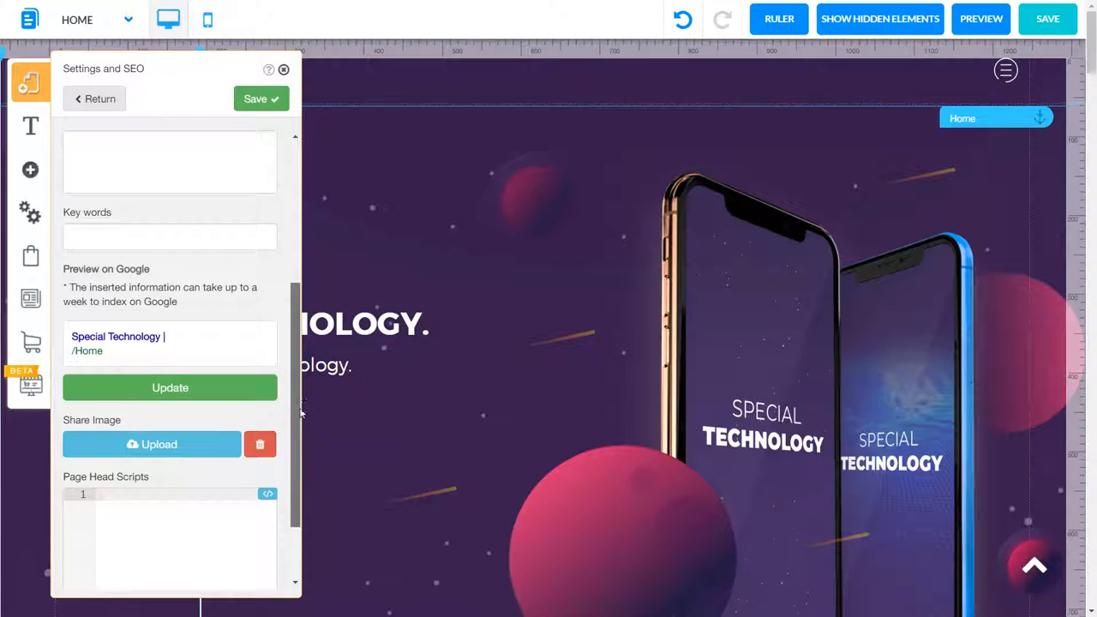
{"action": "scroll", "coordinate": [128, 360], "scroll_direction": "up", "scroll_amount": 5}
{"action": "left_click_drag", "start_coordinate": [103, 259], "coordinate": [84, 260]}
{"action": "key", "text": "BackSpace"}
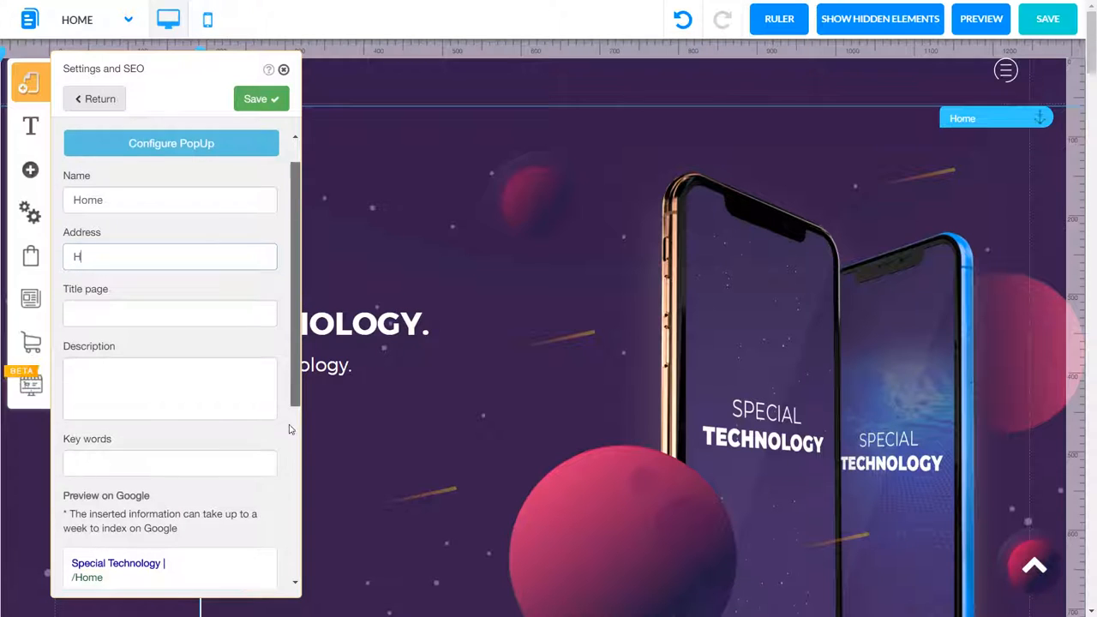
{"action": "scroll", "coordinate": [289, 429], "scroll_direction": "down", "scroll_amount": 5}
{"action": "scroll", "coordinate": [229, 279], "scroll_direction": "up", "scroll_amount": 1}
{"action": "left_click", "coordinate": [175, 314]}
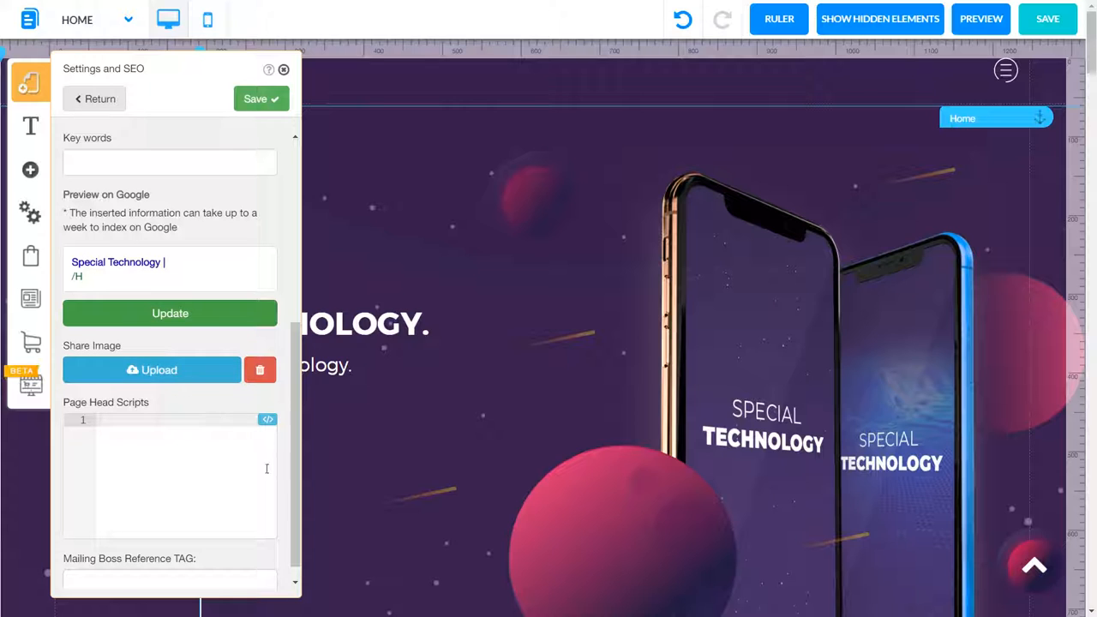
Look at the remaining page settings, leave them without saving and return to the list of all layouts
{"action": "scroll", "coordinate": [296, 411], "scroll_direction": "down", "scroll_amount": 1}
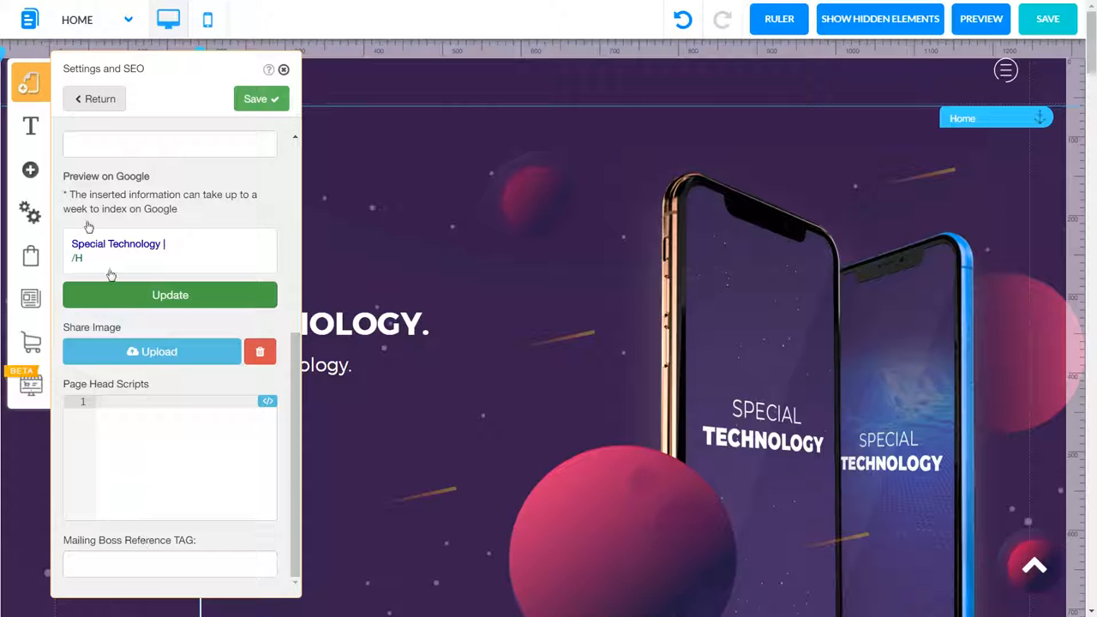
{"action": "left_click", "coordinate": [99, 100]}
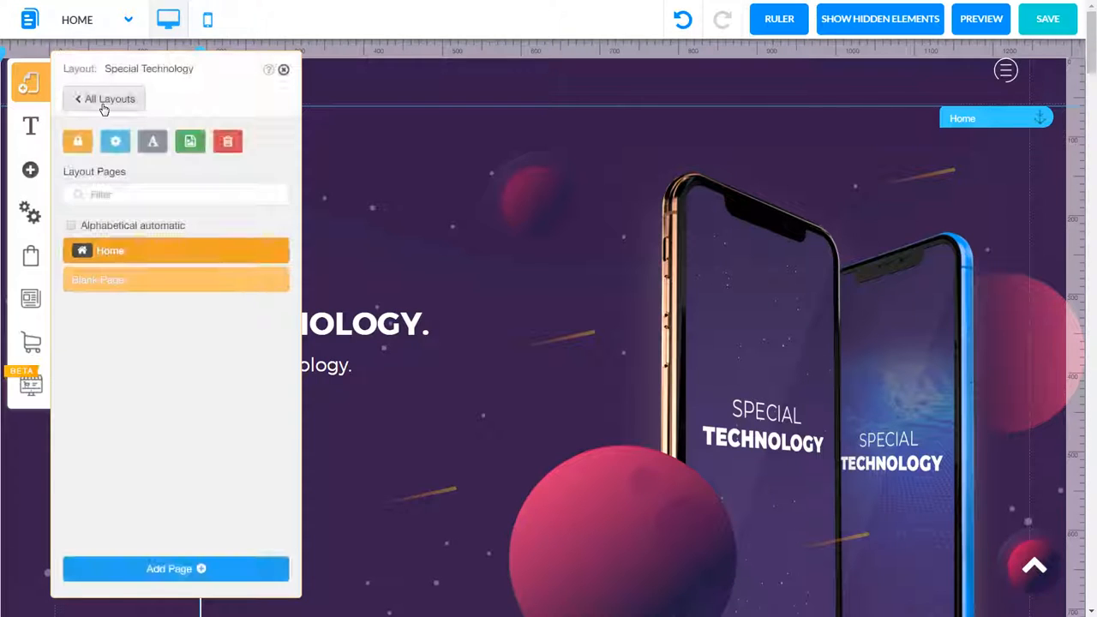
{"action": "left_click", "coordinate": [104, 102]}
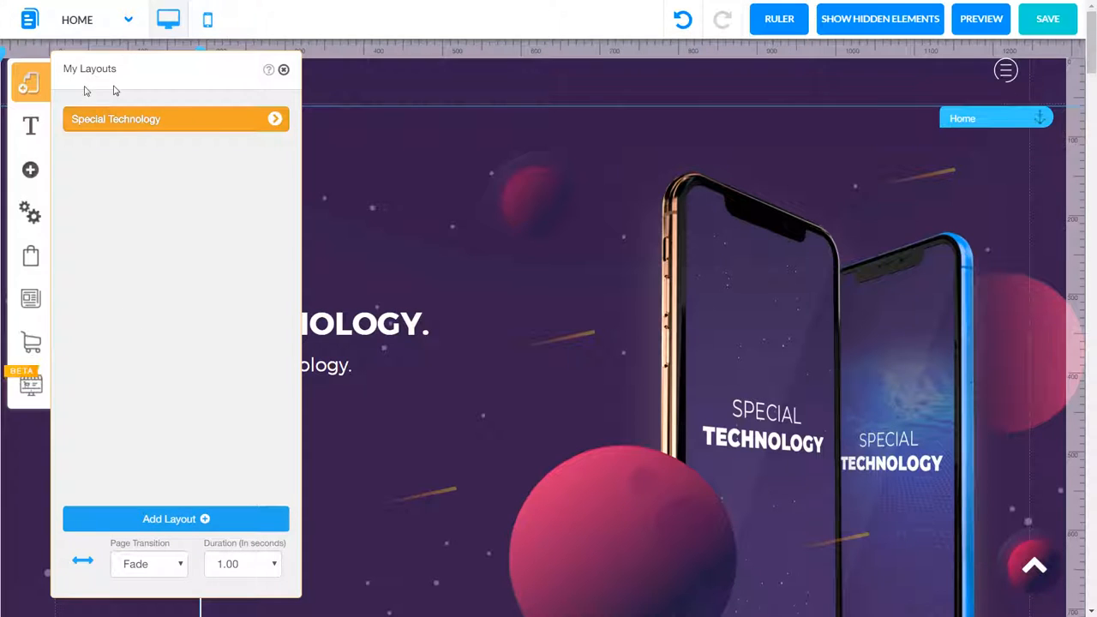
Open the font customization, look at the naming of a new group without adding one, and review the Default Group's text styles
{"action": "left_click", "coordinate": [32, 129]}
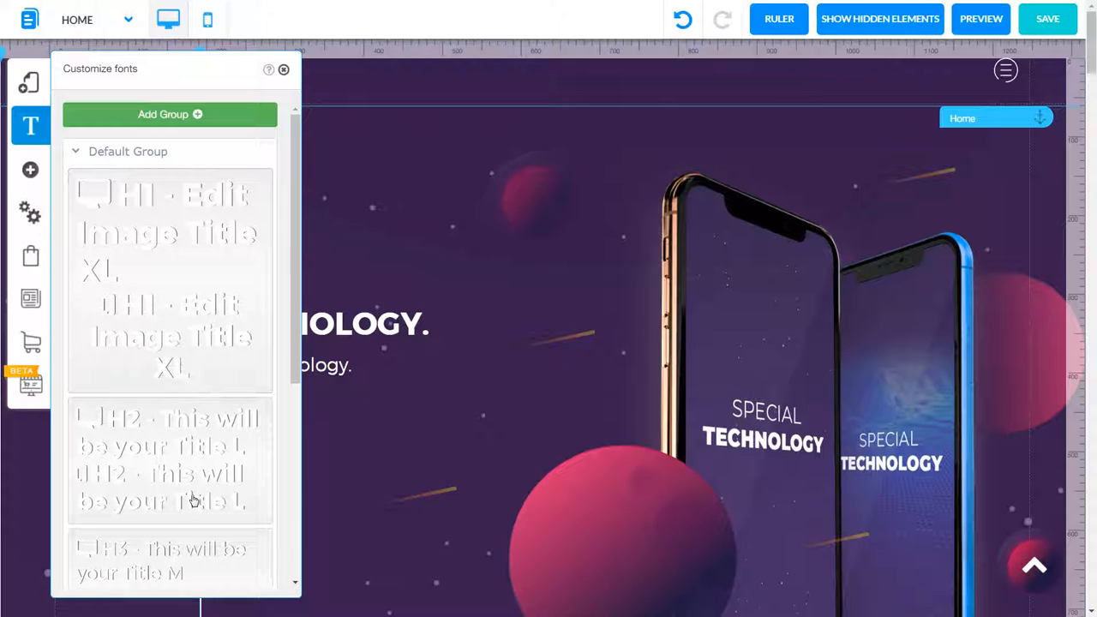
{"action": "left_click", "coordinate": [210, 115]}
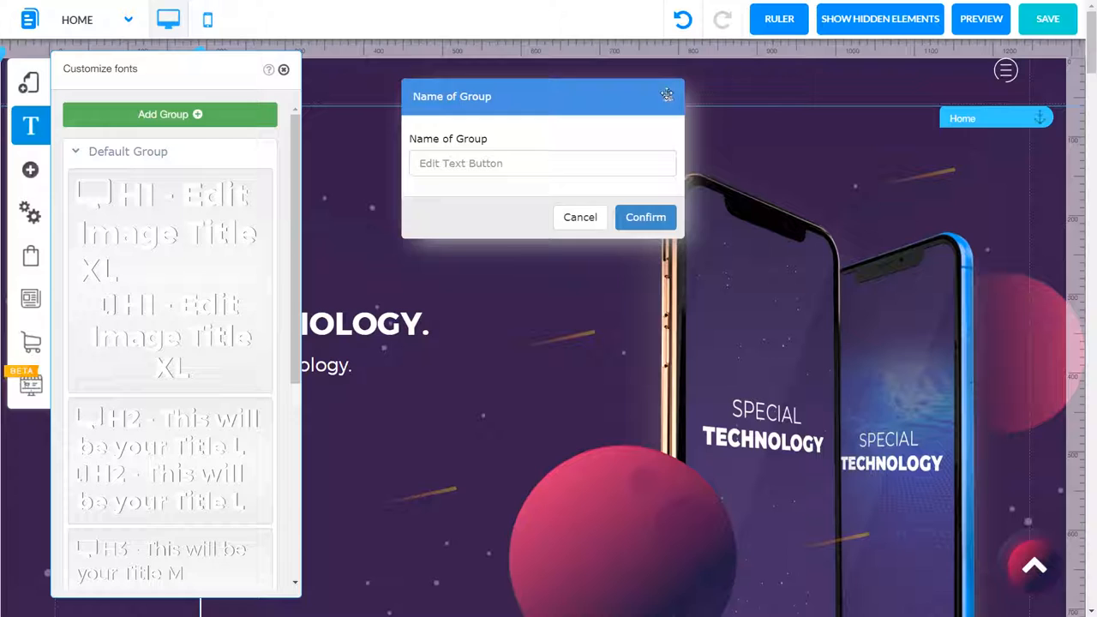
{"action": "left_click", "coordinate": [670, 97]}
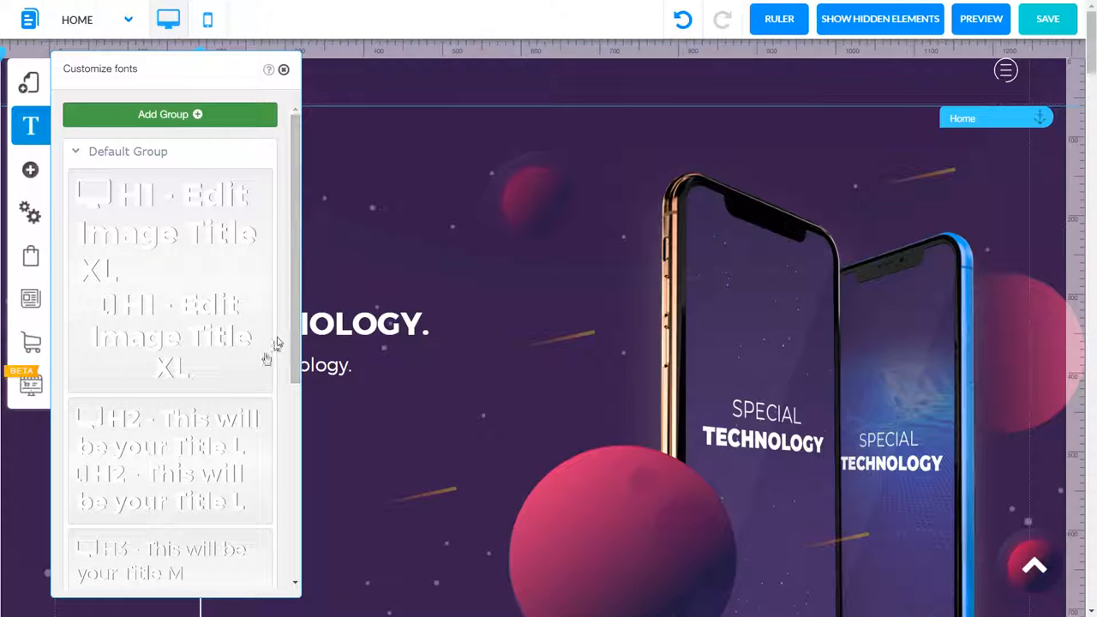
{"action": "left_click_drag", "start_coordinate": [298, 205], "coordinate": [287, 532]}
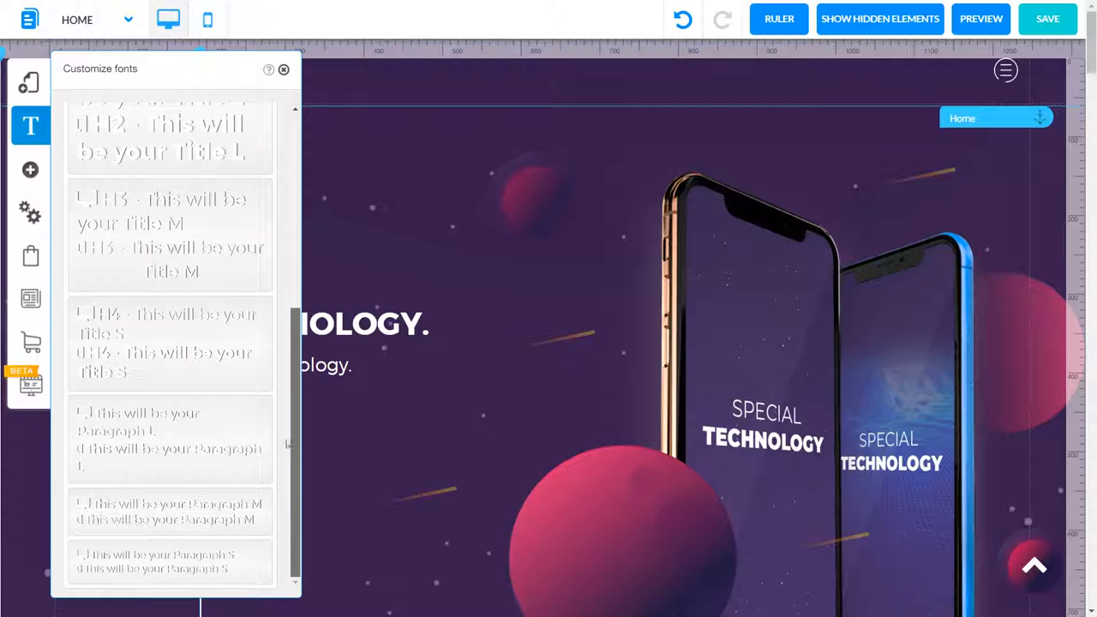
{"action": "scroll", "coordinate": [288, 444], "scroll_direction": "up", "scroll_amount": 10}
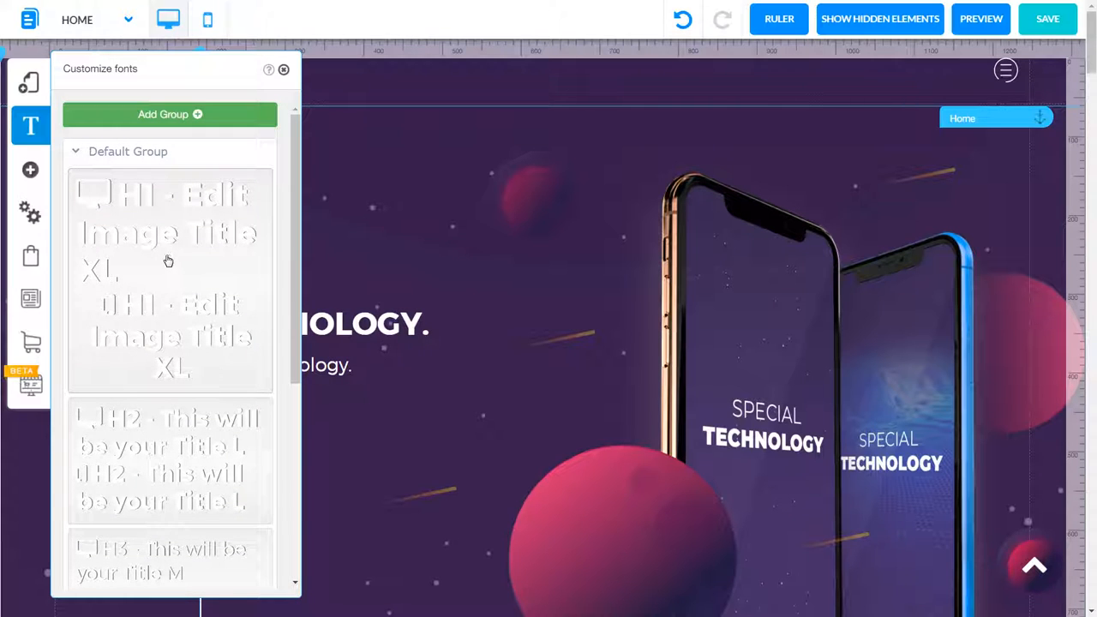
Open the H1 font style, browse the Desktop font families and close the style without changing it
{"action": "left_click", "coordinate": [216, 206]}
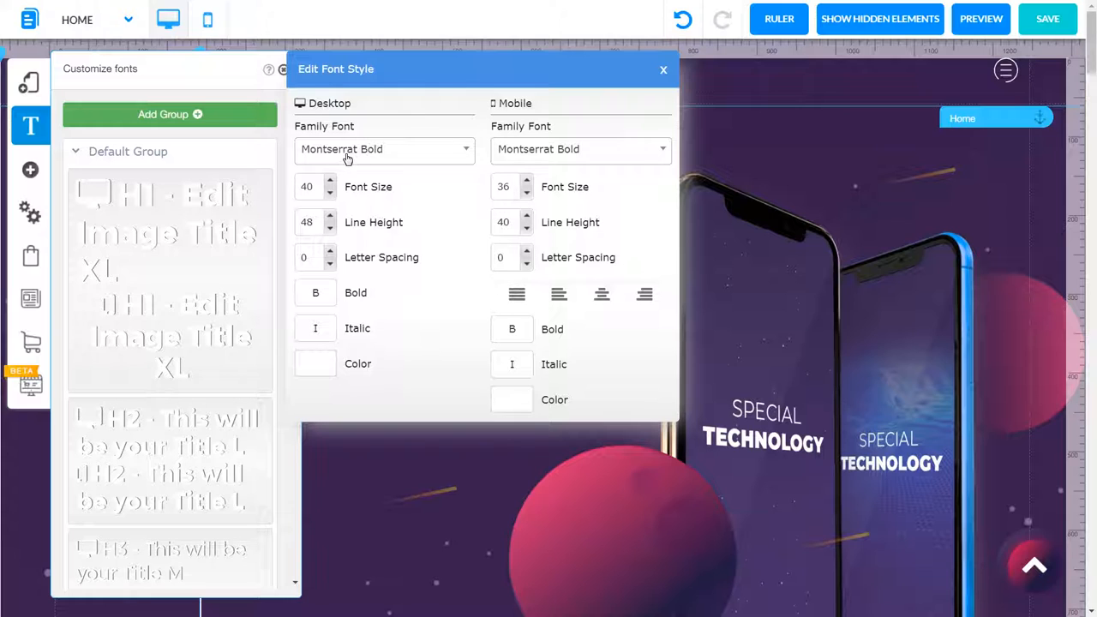
{"action": "left_click", "coordinate": [468, 150]}
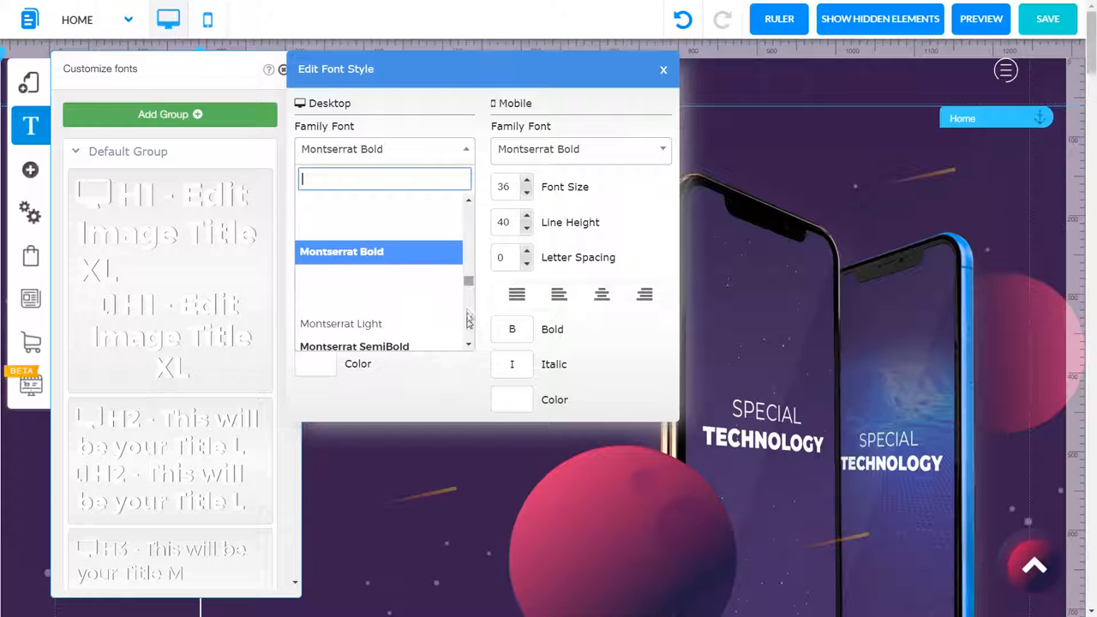
{"action": "scroll", "coordinate": [469, 308], "scroll_direction": "down", "scroll_amount": 5}
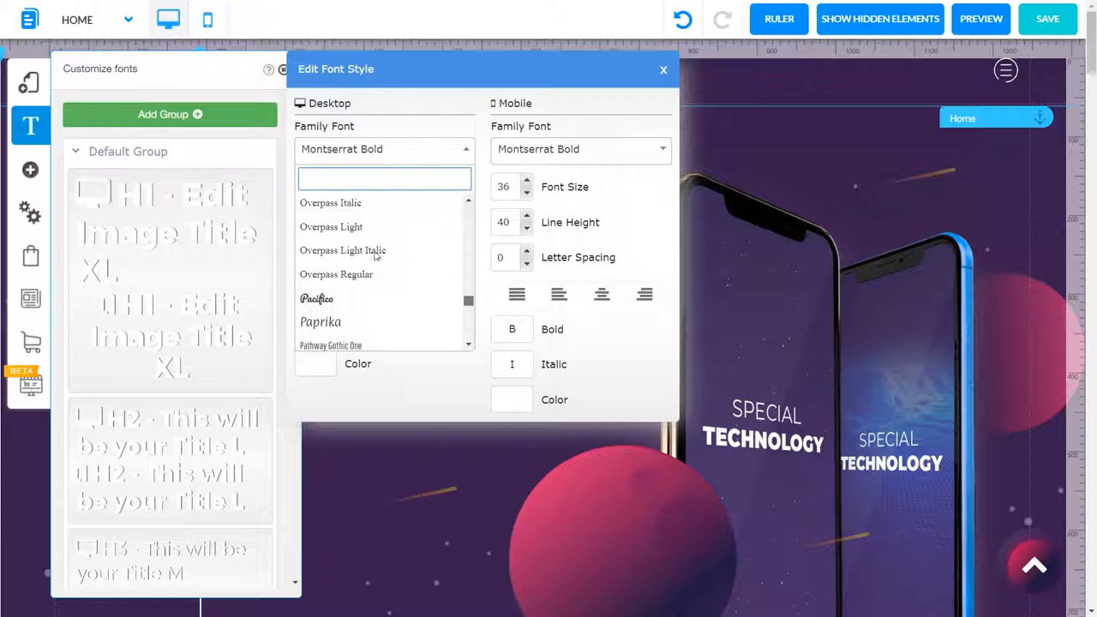
{"action": "left_click_drag", "start_coordinate": [468, 302], "coordinate": [471, 319]}
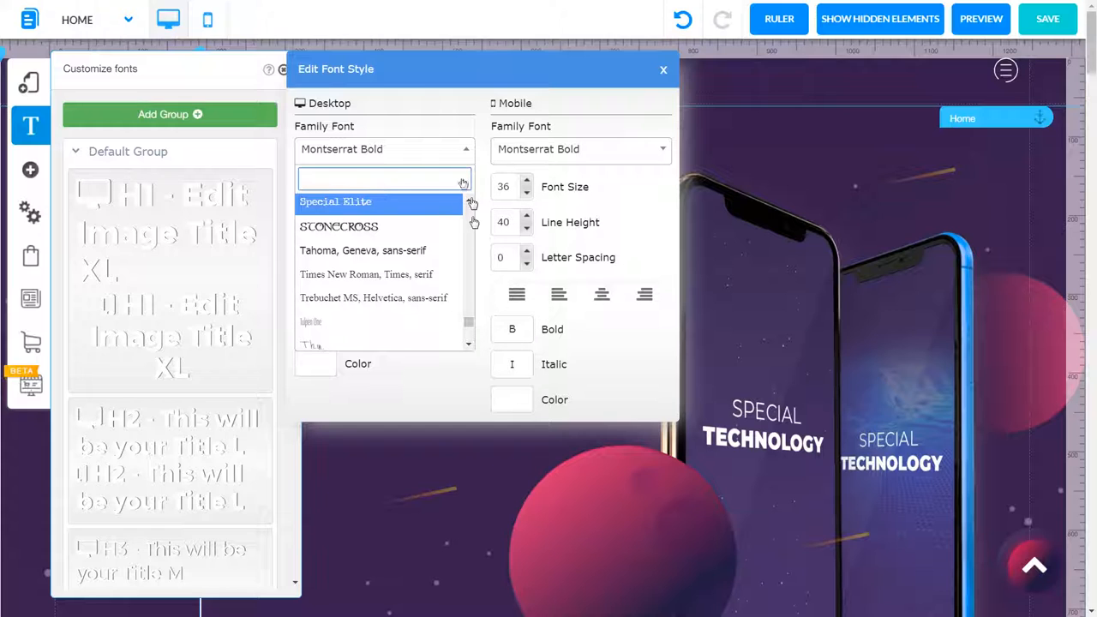
{"action": "key", "text": "Escape"}
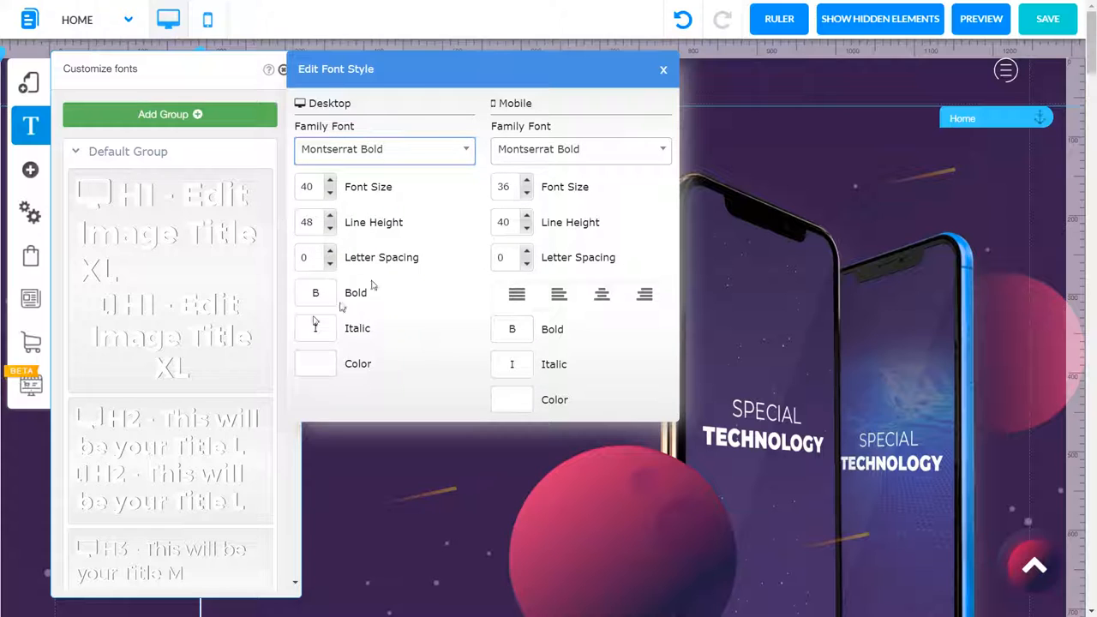
{"action": "left_click", "coordinate": [664, 71]}
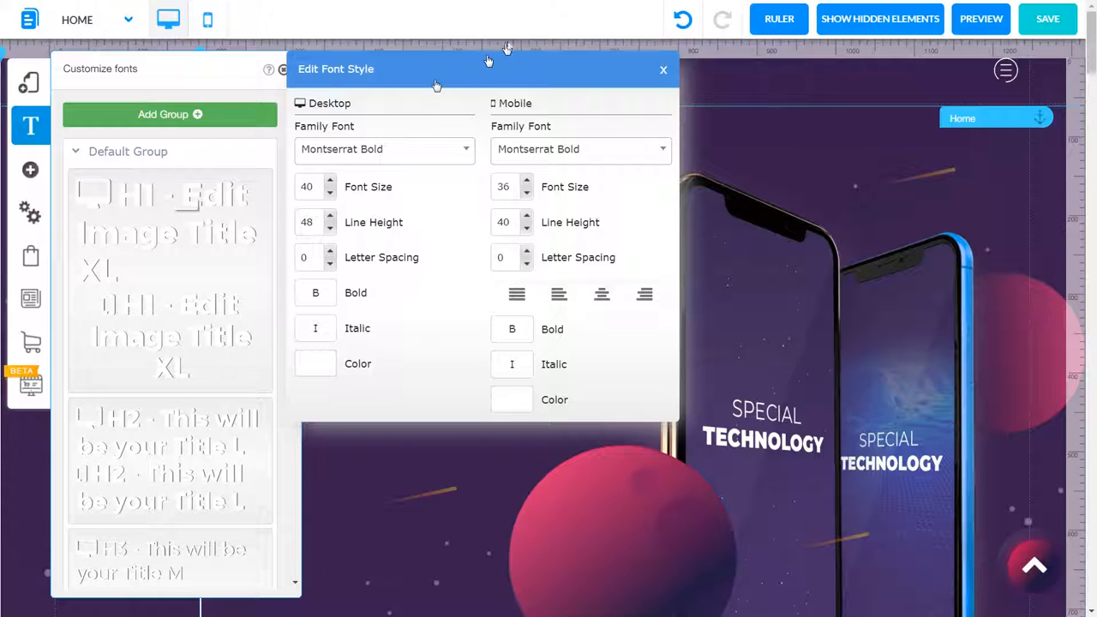
{"action": "left_click", "coordinate": [663, 70]}
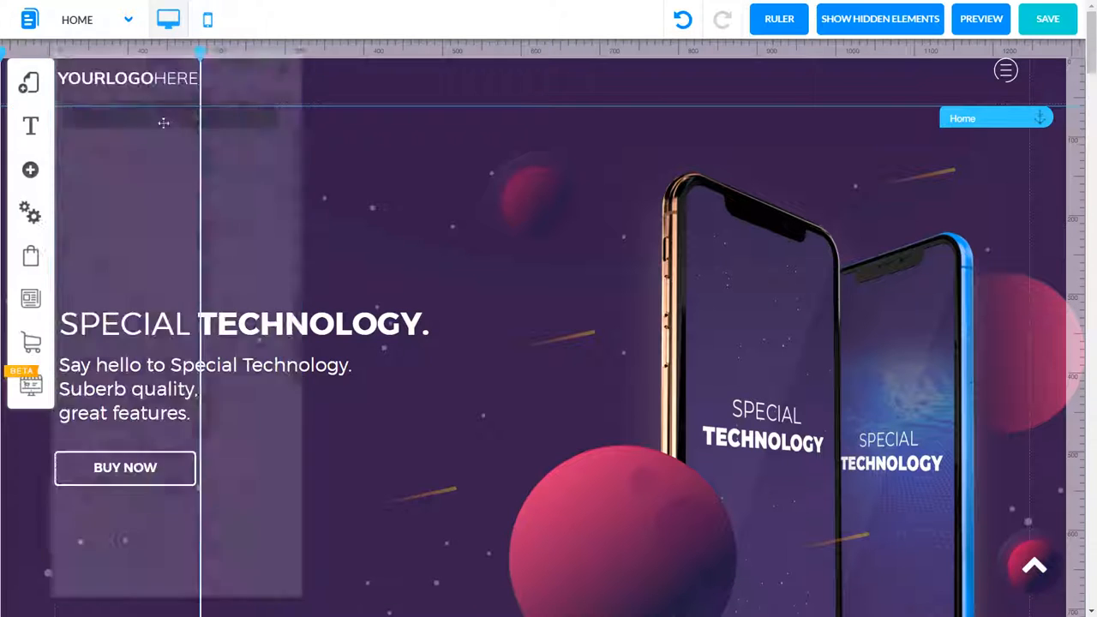
Browse the elements that can be added, look at the pop-up templates without adding one, and return to the element list
{"action": "left_click", "coordinate": [26, 173]}
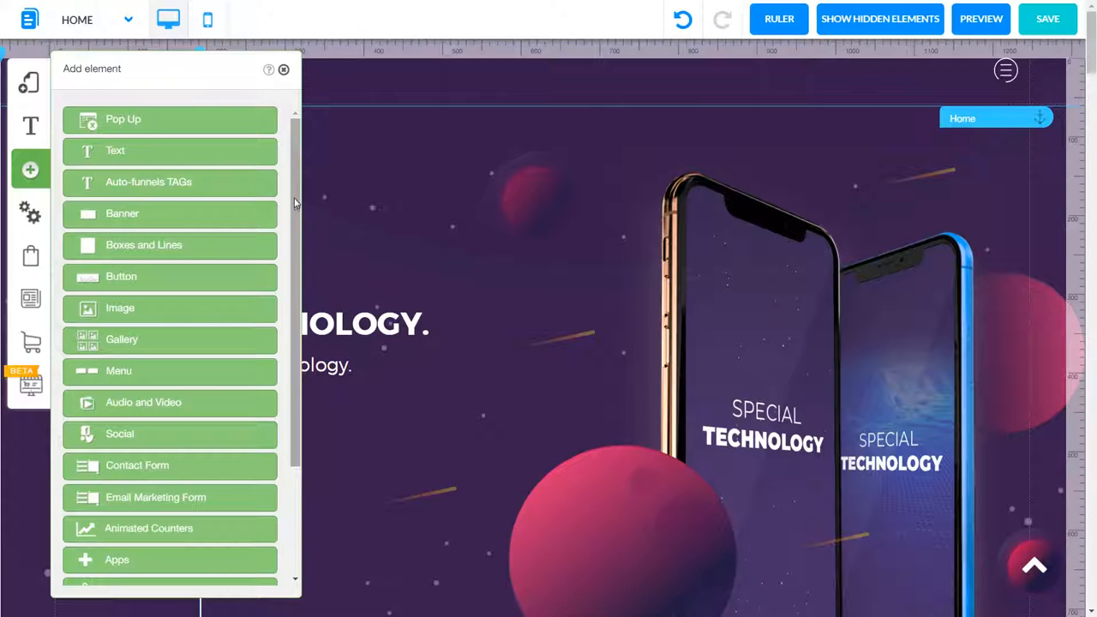
{"action": "scroll", "coordinate": [294, 203], "scroll_direction": "down", "scroll_amount": 3}
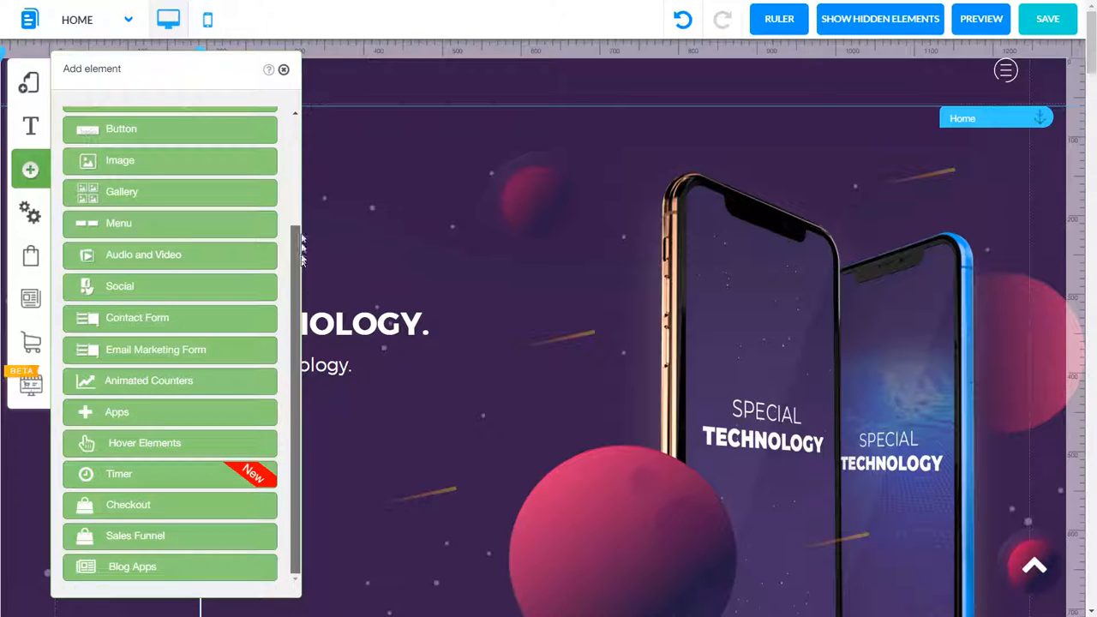
{"action": "scroll", "coordinate": [300, 253], "scroll_direction": "up", "scroll_amount": 3}
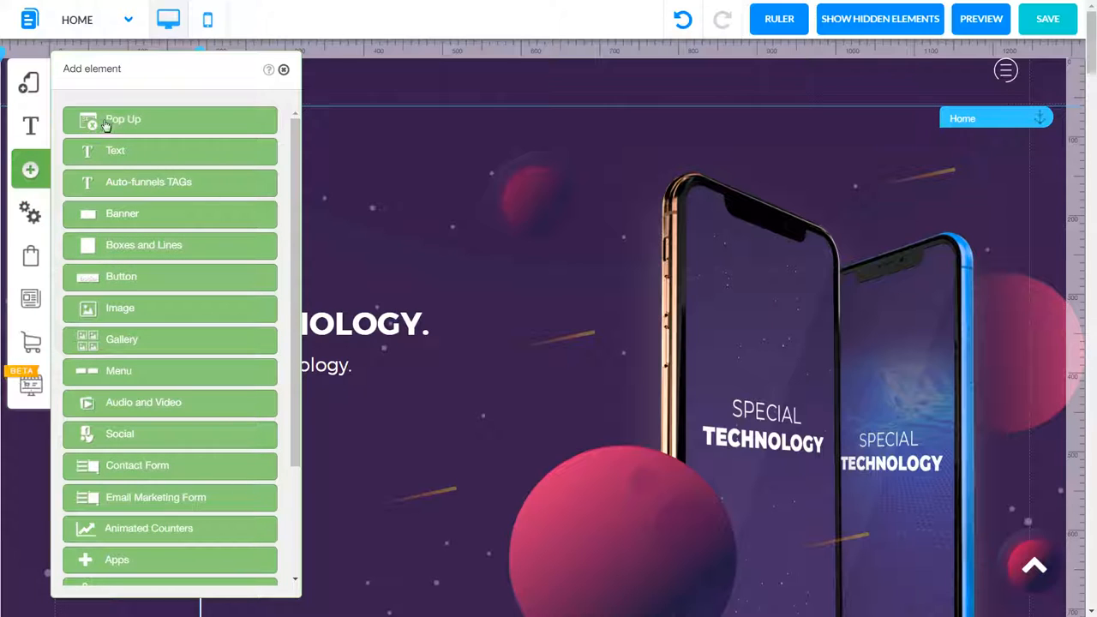
{"action": "left_click", "coordinate": [146, 129]}
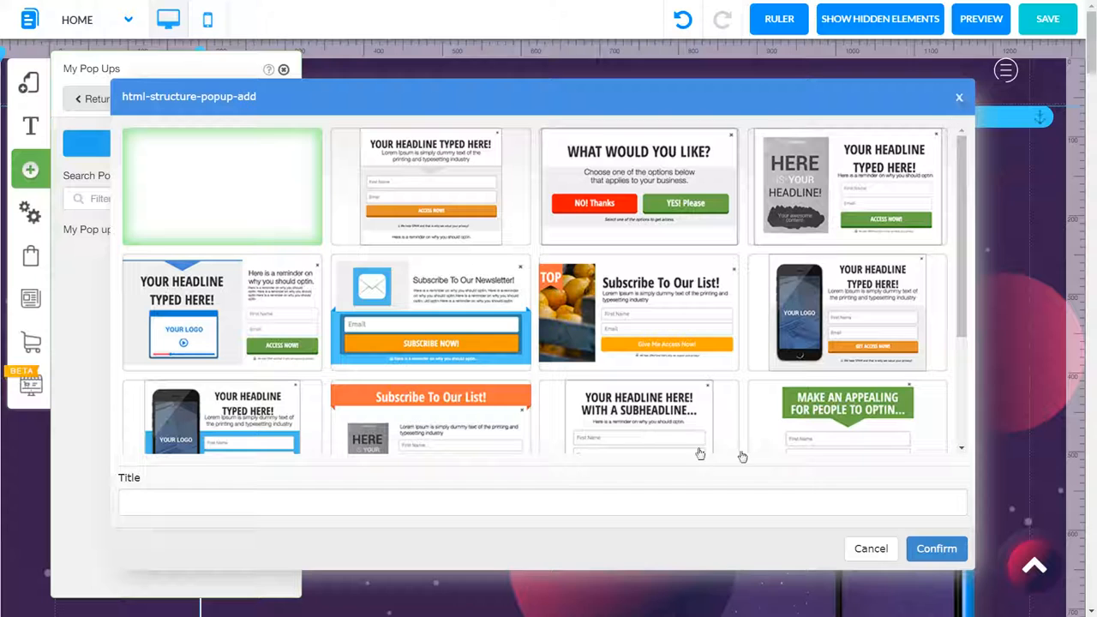
{"action": "left_click", "coordinate": [958, 97]}
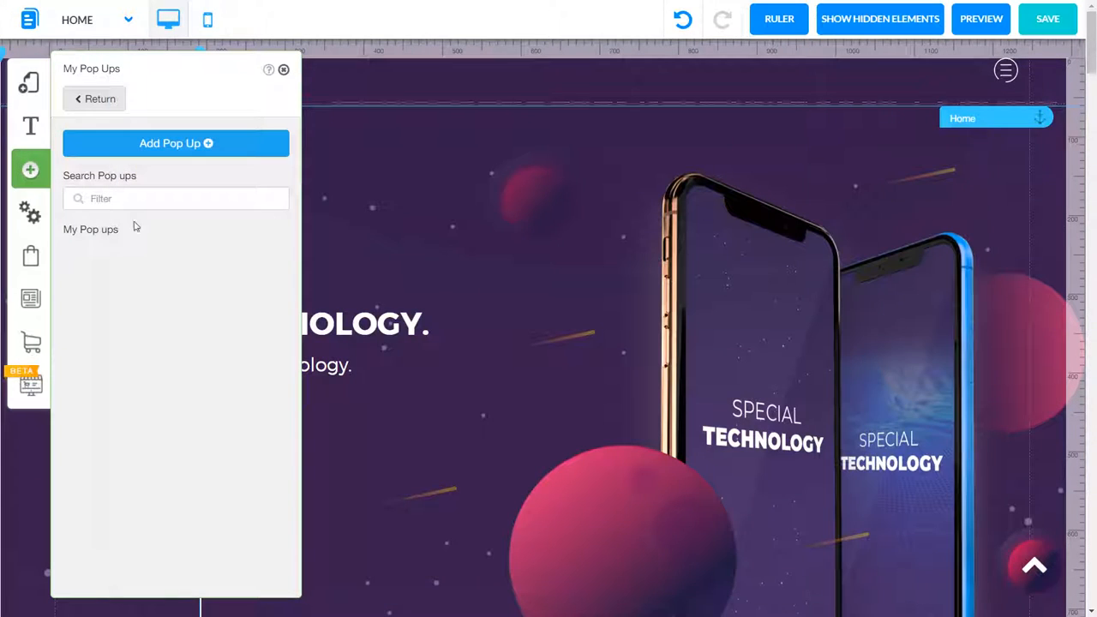
{"action": "left_click", "coordinate": [94, 99]}
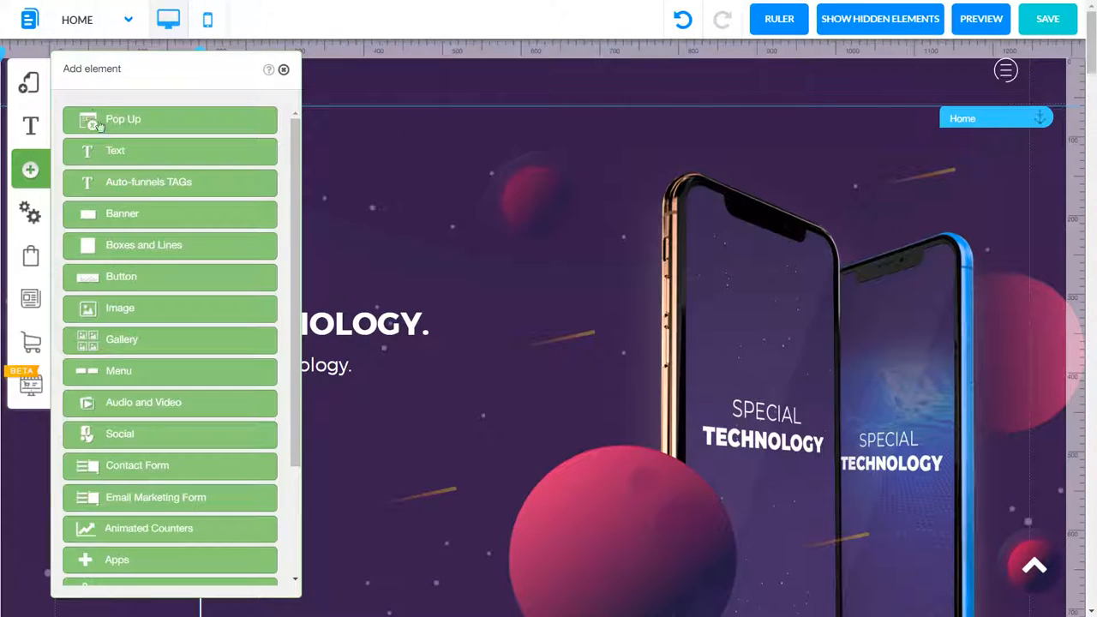
Look at the available text elements without adding one, and reopen the font customization with the Default Group's styles
{"action": "left_click", "coordinate": [130, 161]}
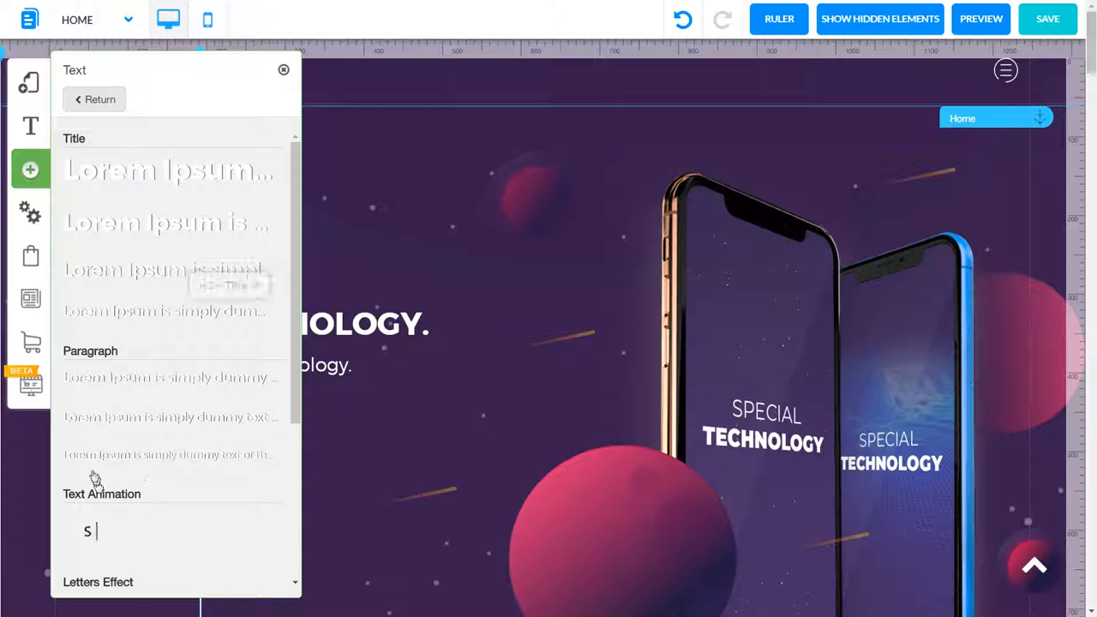
{"action": "left_click", "coordinate": [283, 70]}
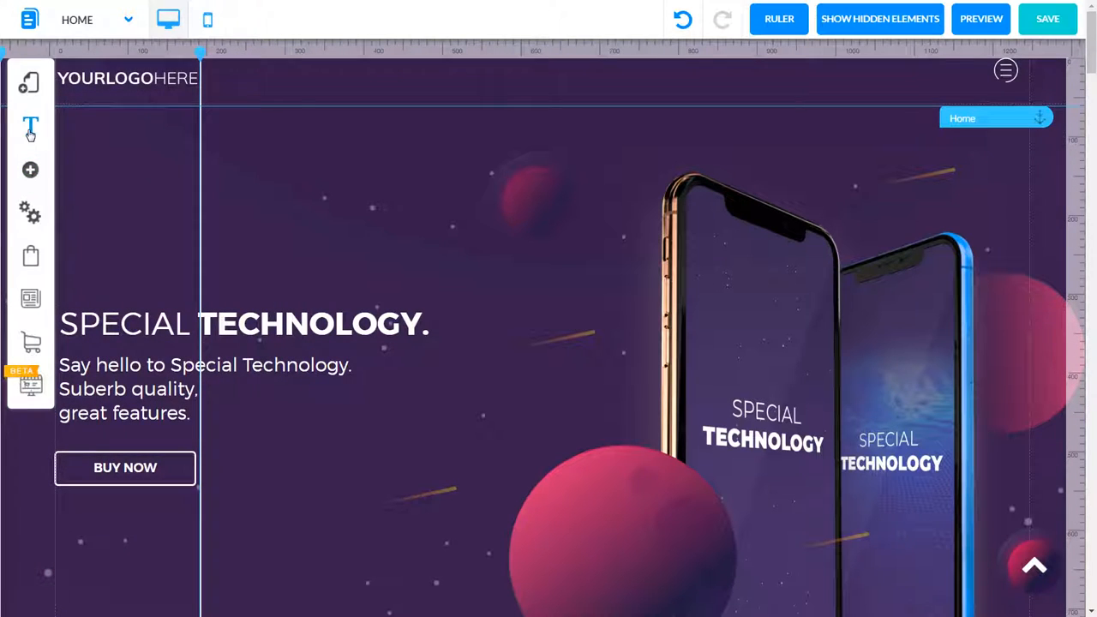
{"action": "left_click", "coordinate": [30, 130]}
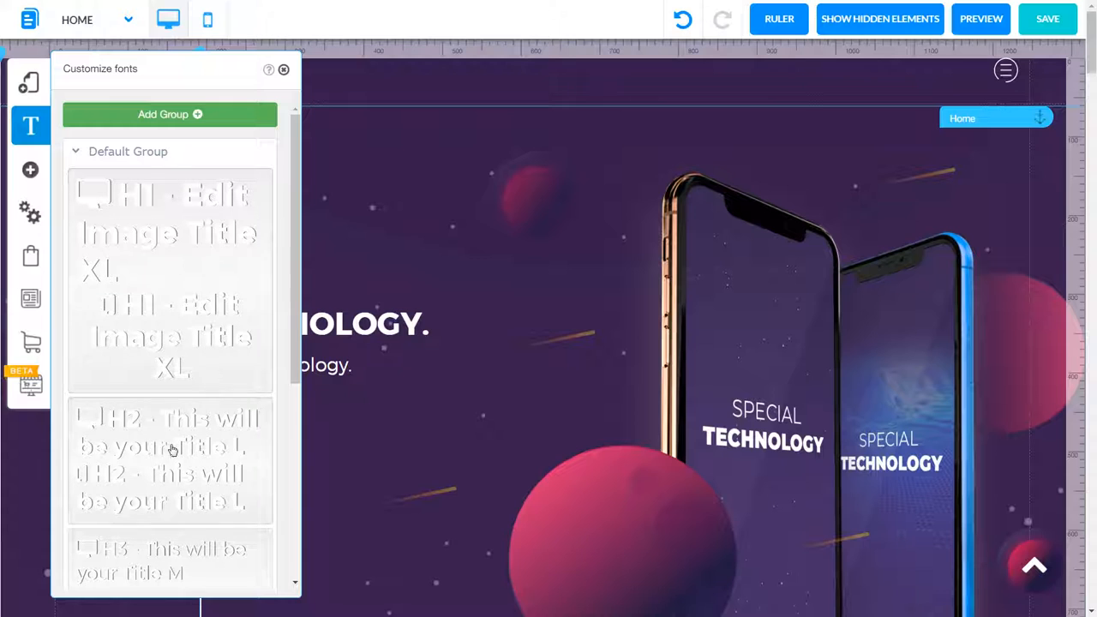
Return to the elements that can be added, review the Auto-funnels TAGs and go back to the element list
{"action": "left_click", "coordinate": [31, 169]}
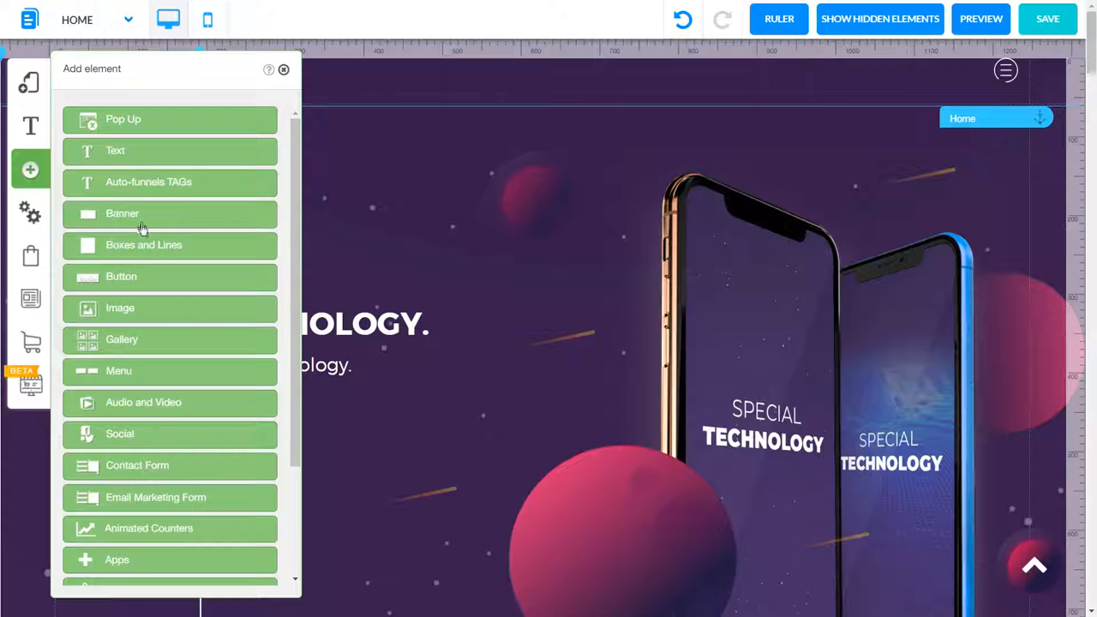
{"action": "left_click", "coordinate": [195, 182]}
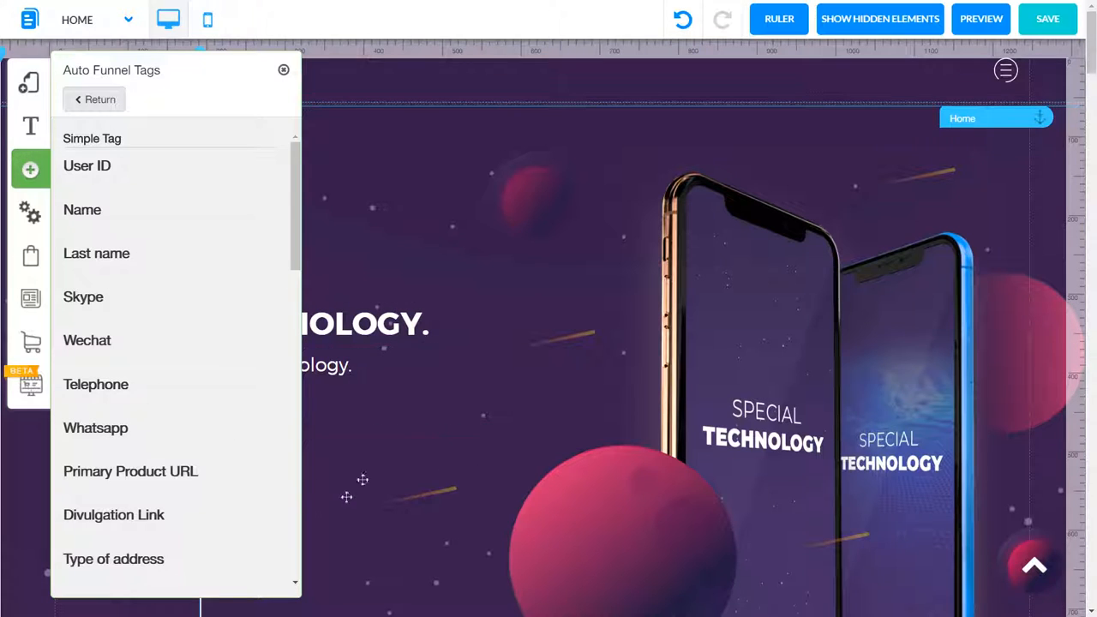
{"action": "left_click", "coordinate": [97, 100]}
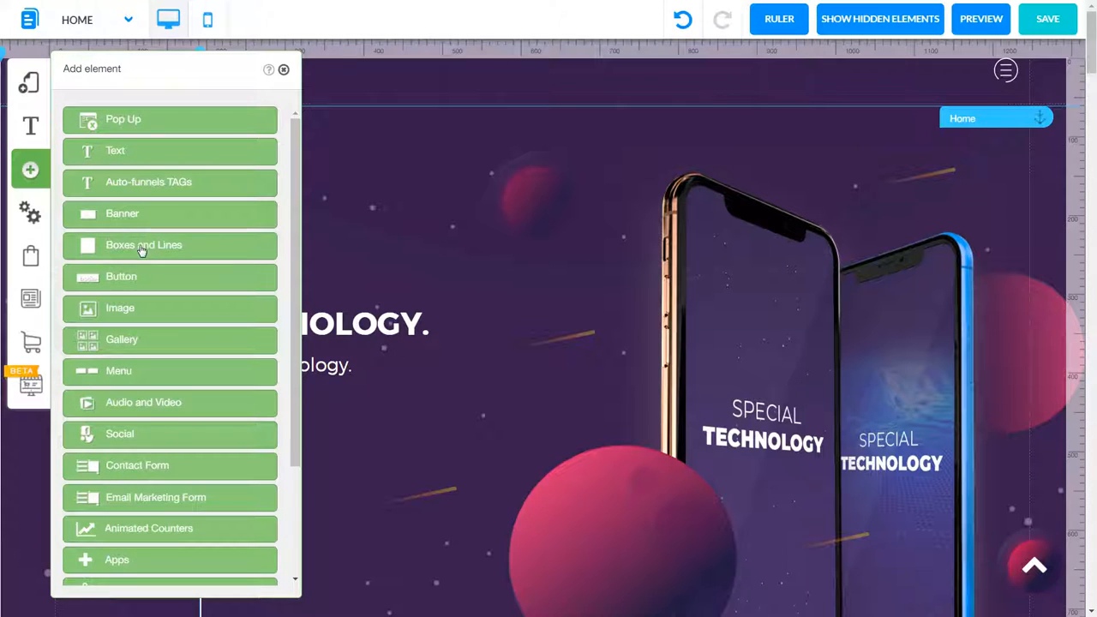
Browse the Banner templates from the Classic category onward and close them without adding a banner
{"action": "left_click", "coordinate": [142, 183]}
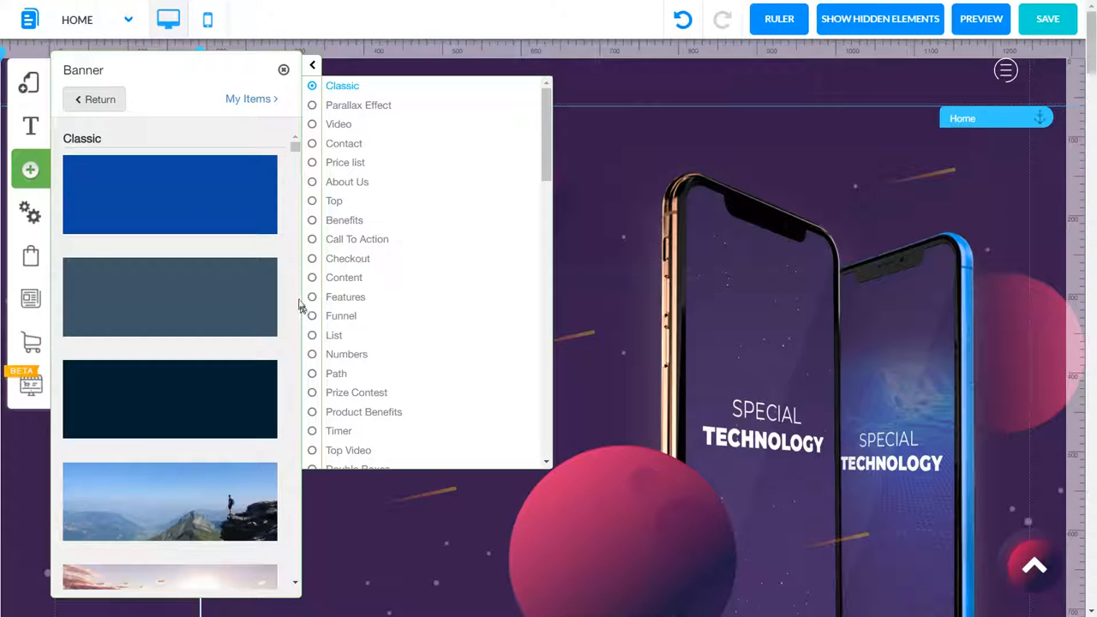
{"action": "scroll", "coordinate": [295, 208], "scroll_direction": "down", "scroll_amount": 5}
{"action": "scroll", "coordinate": [295, 209], "scroll_direction": "down", "scroll_amount": 10}
{"action": "scroll", "coordinate": [294, 278], "scroll_direction": "down", "scroll_amount": 10}
{"action": "left_click_drag", "start_coordinate": [296, 296], "coordinate": [297, 130]}
{"action": "left_click_drag", "start_coordinate": [292, 178], "coordinate": [293, 135]}
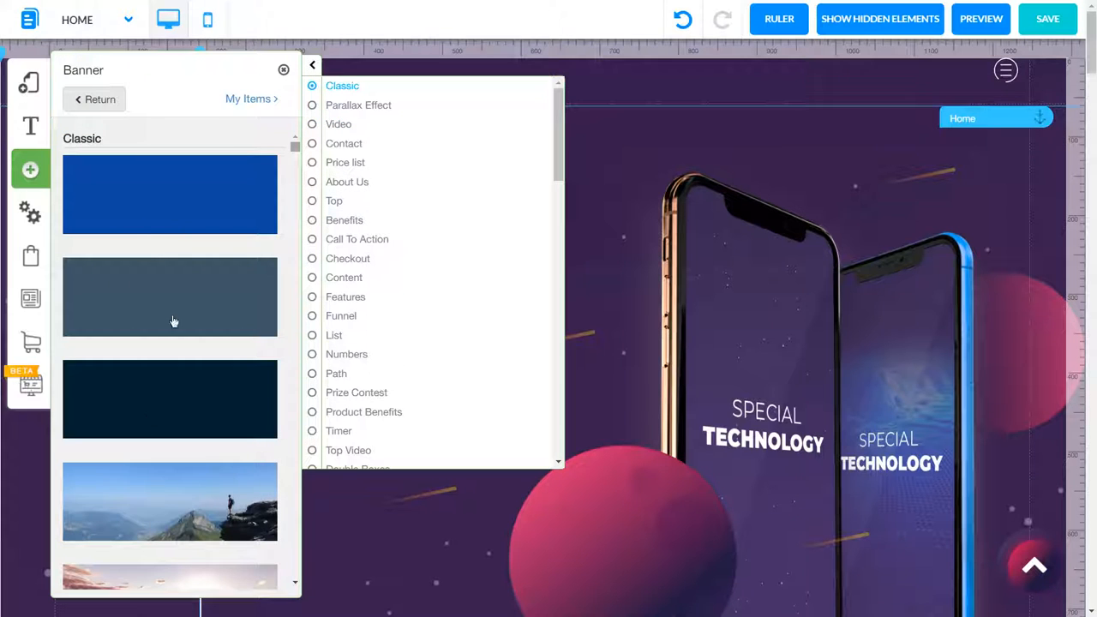
{"action": "left_click", "coordinate": [283, 70]}
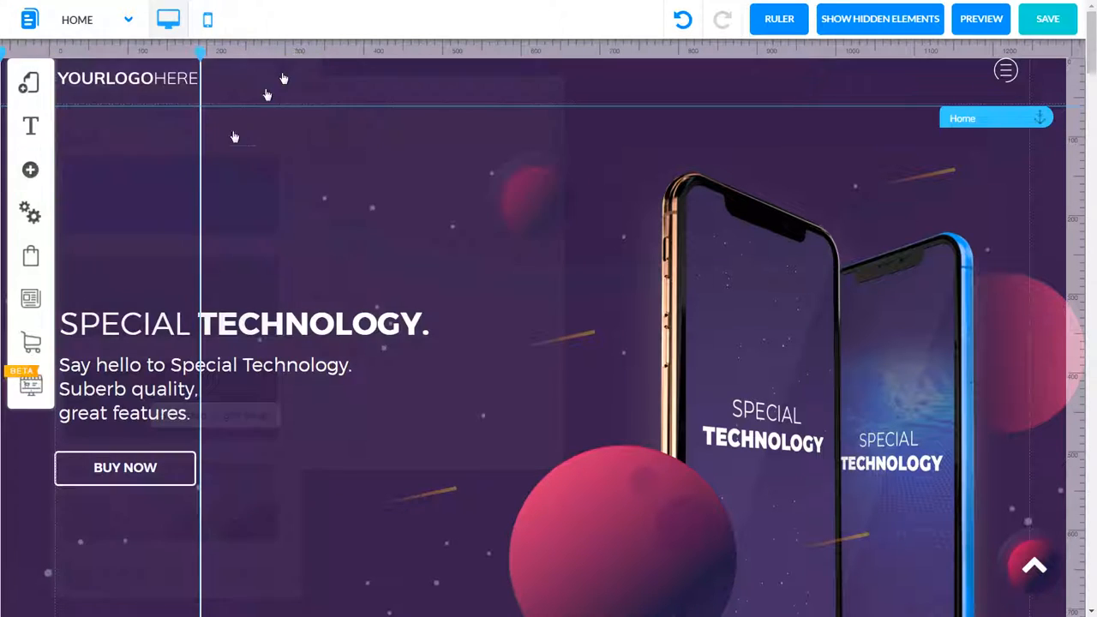
Browse the Boxes and Lines elements, including vertical lines, boxes with tabs and accordions, and return to the element list
{"action": "left_click", "coordinate": [32, 172]}
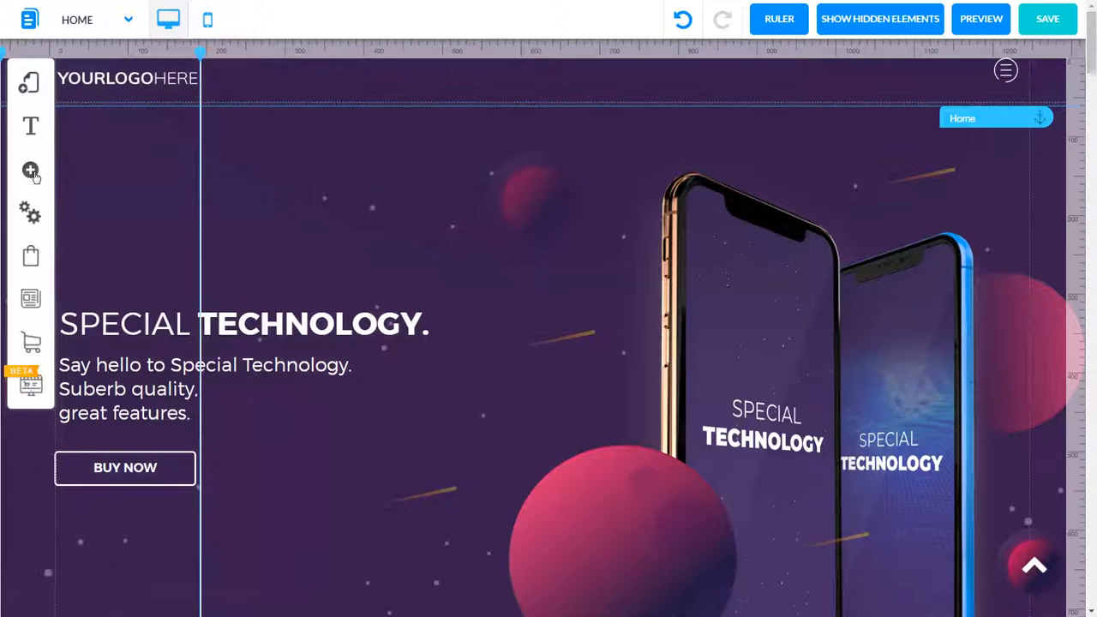
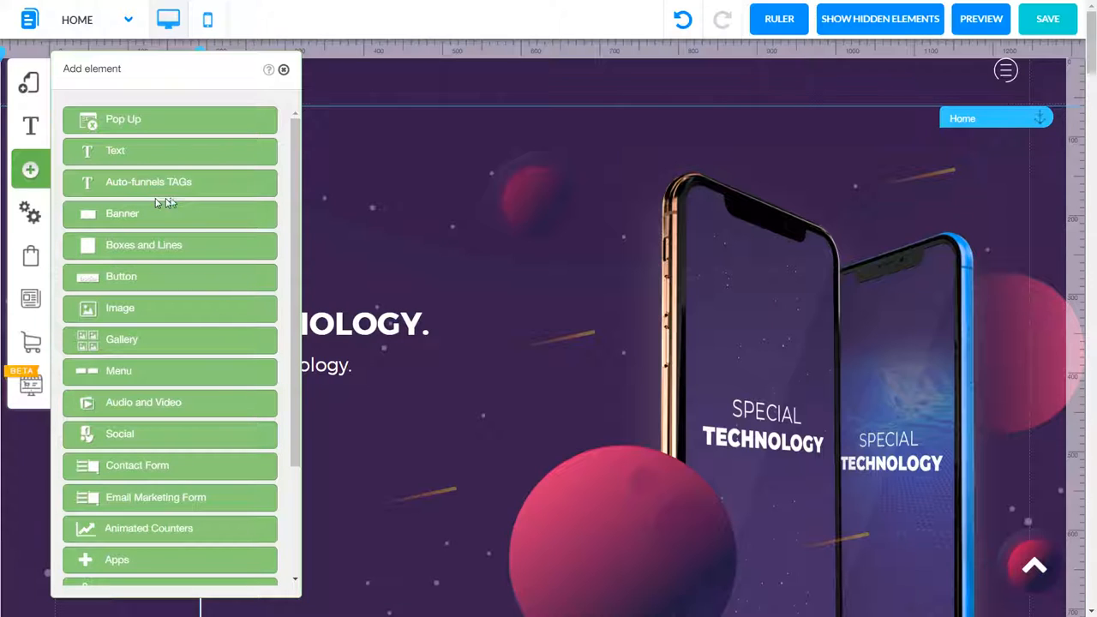
{"action": "left_click", "coordinate": [151, 249]}
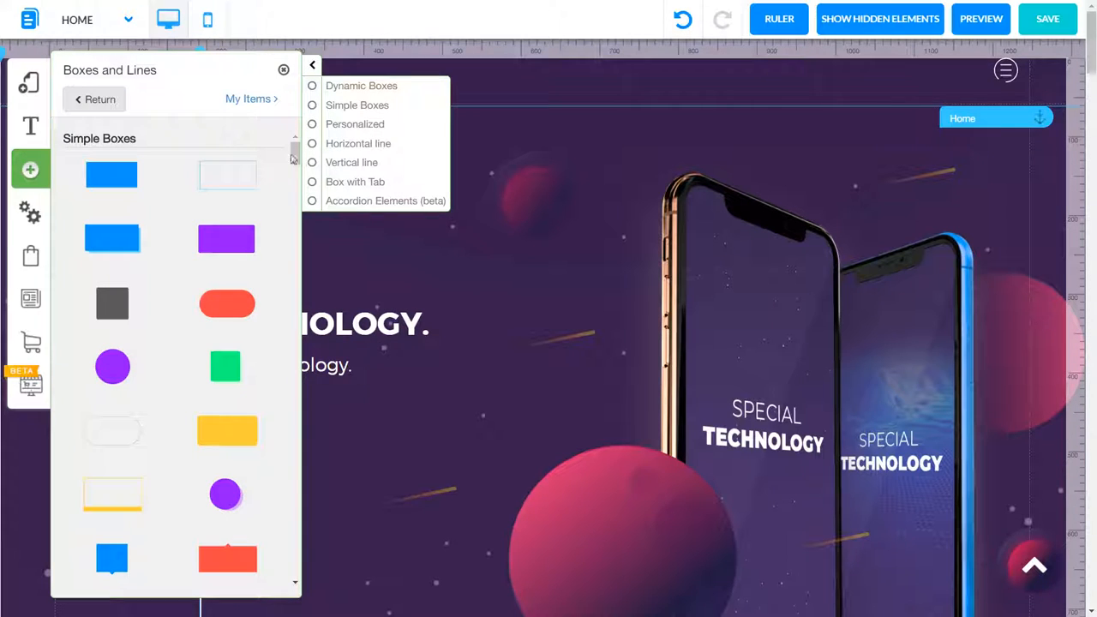
{"action": "left_click_drag", "start_coordinate": [296, 163], "coordinate": [276, 510]}
{"action": "scroll", "coordinate": [276, 509], "scroll_direction": "down", "scroll_amount": 15}
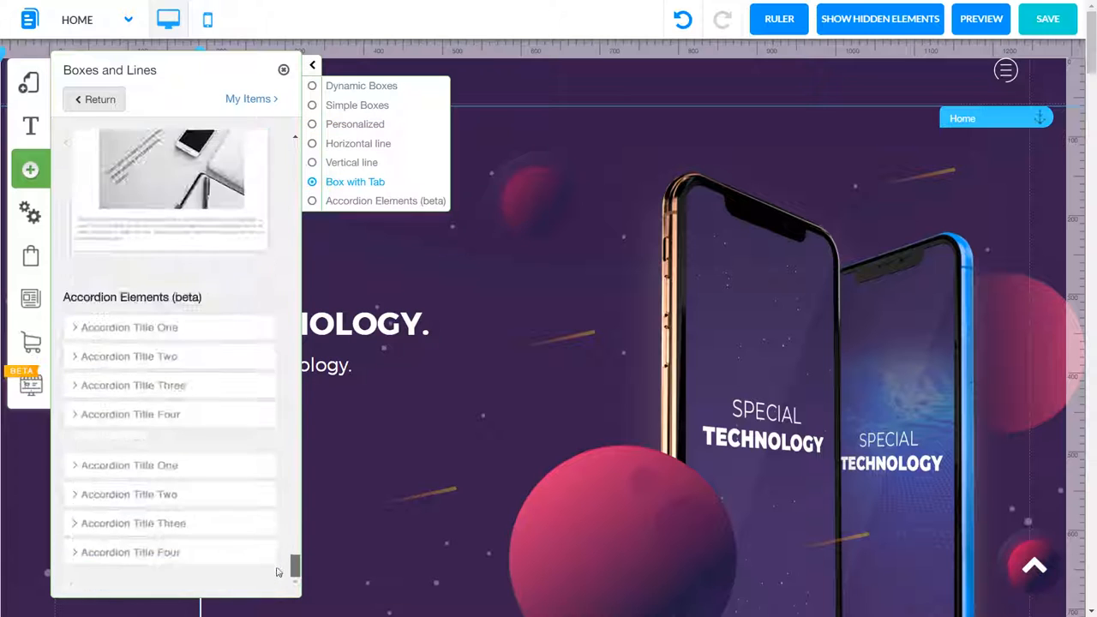
{"action": "scroll", "coordinate": [278, 546], "scroll_direction": "up", "scroll_amount": 8}
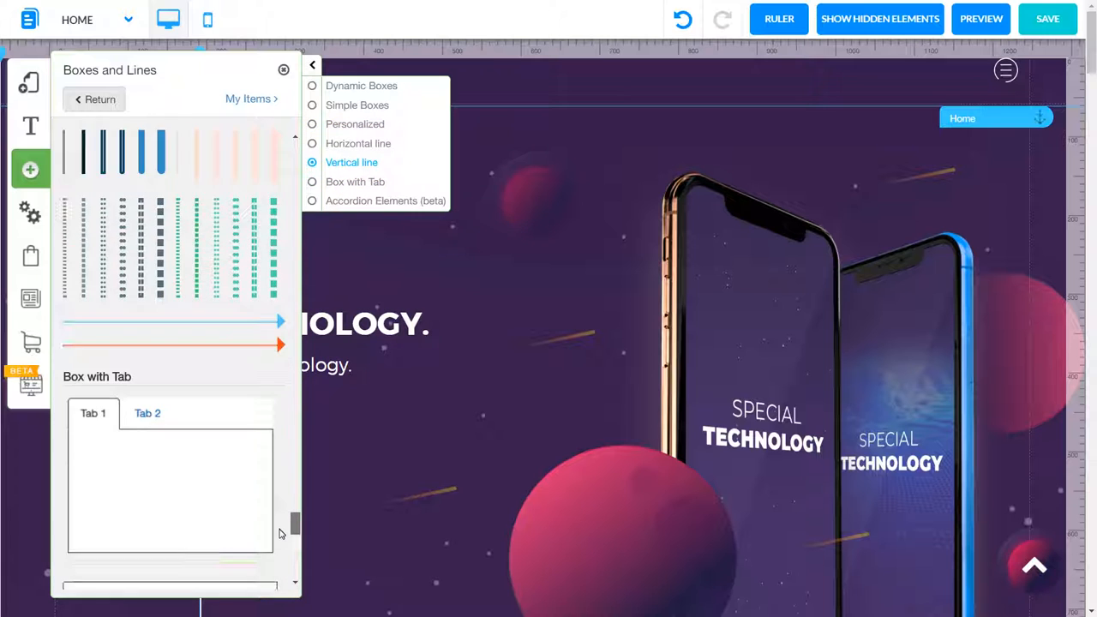
{"action": "scroll", "coordinate": [282, 537], "scroll_direction": "down", "scroll_amount": 2}
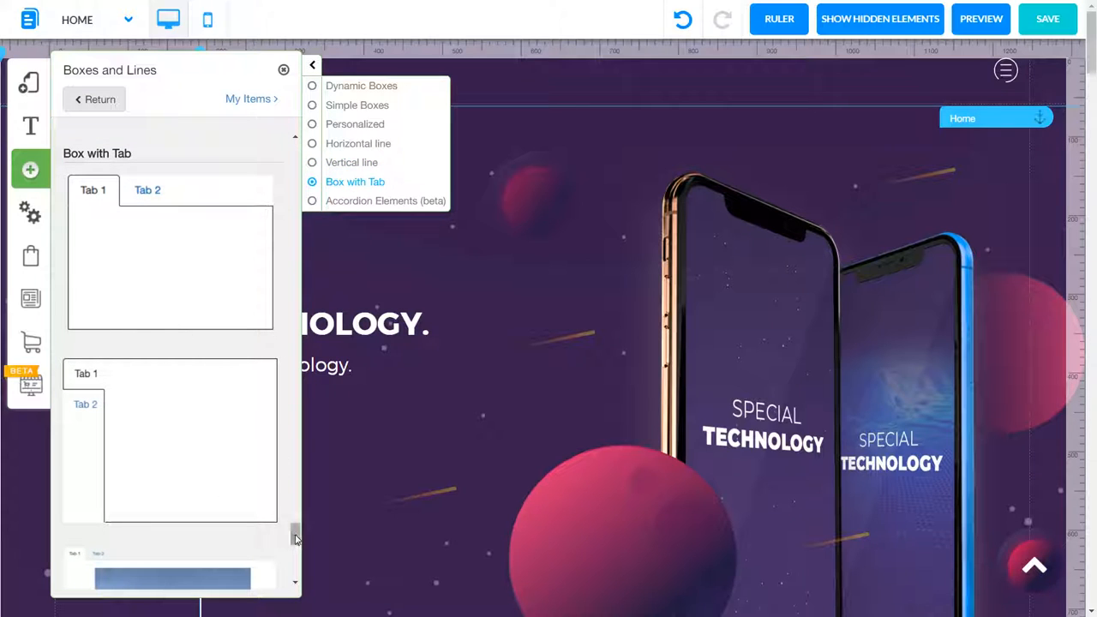
{"action": "scroll", "coordinate": [294, 538], "scroll_direction": "down", "scroll_amount": 2}
{"action": "scroll", "coordinate": [292, 531], "scroll_direction": "up", "scroll_amount": 4}
{"action": "scroll", "coordinate": [293, 532], "scroll_direction": "down", "scroll_amount": 3}
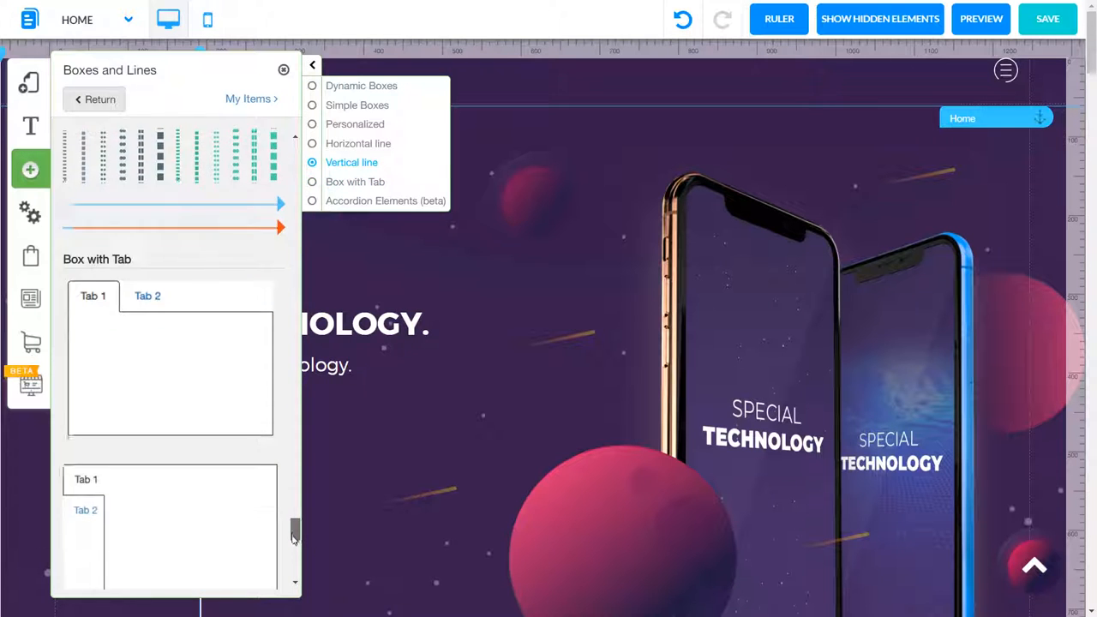
{"action": "scroll", "coordinate": [294, 535], "scroll_direction": "up", "scroll_amount": 1}
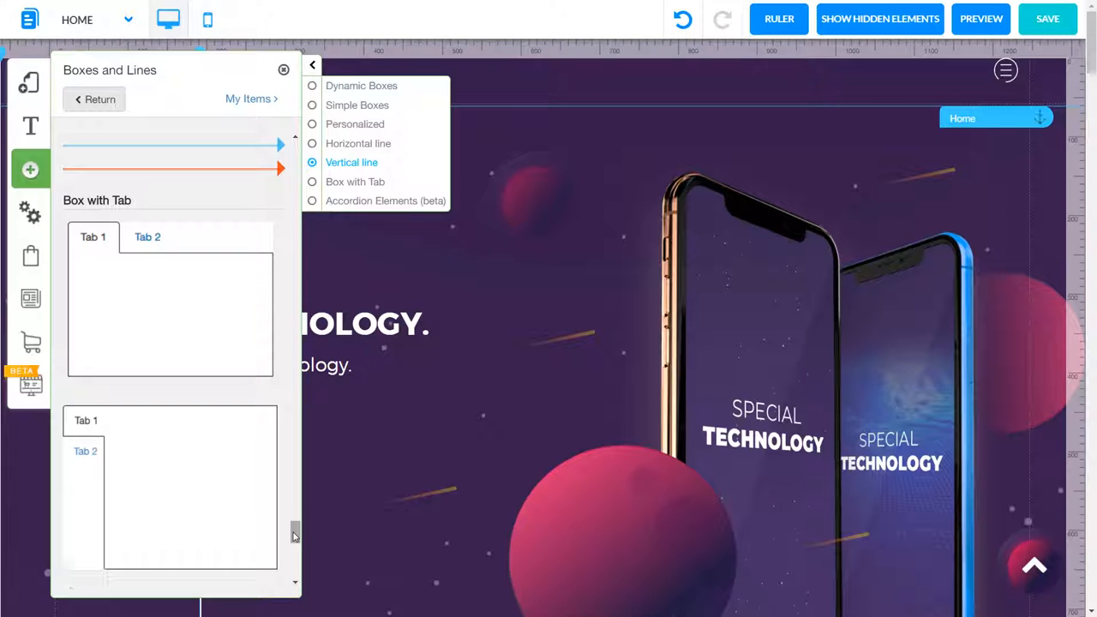
{"action": "scroll", "coordinate": [294, 535], "scroll_direction": "down", "scroll_amount": 5}
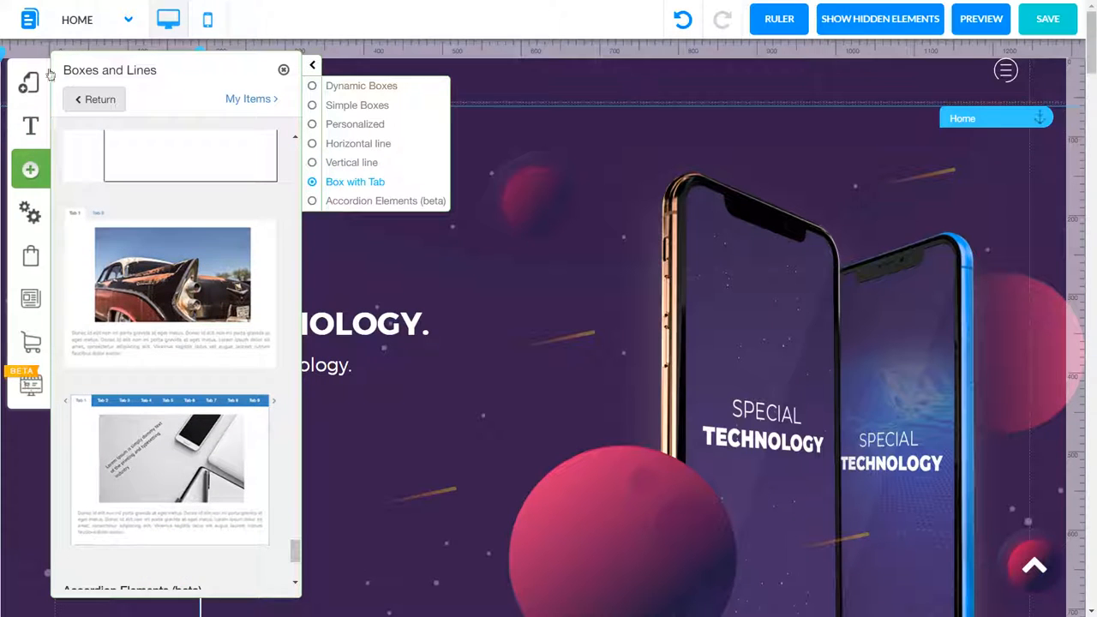
{"action": "left_click", "coordinate": [99, 101]}
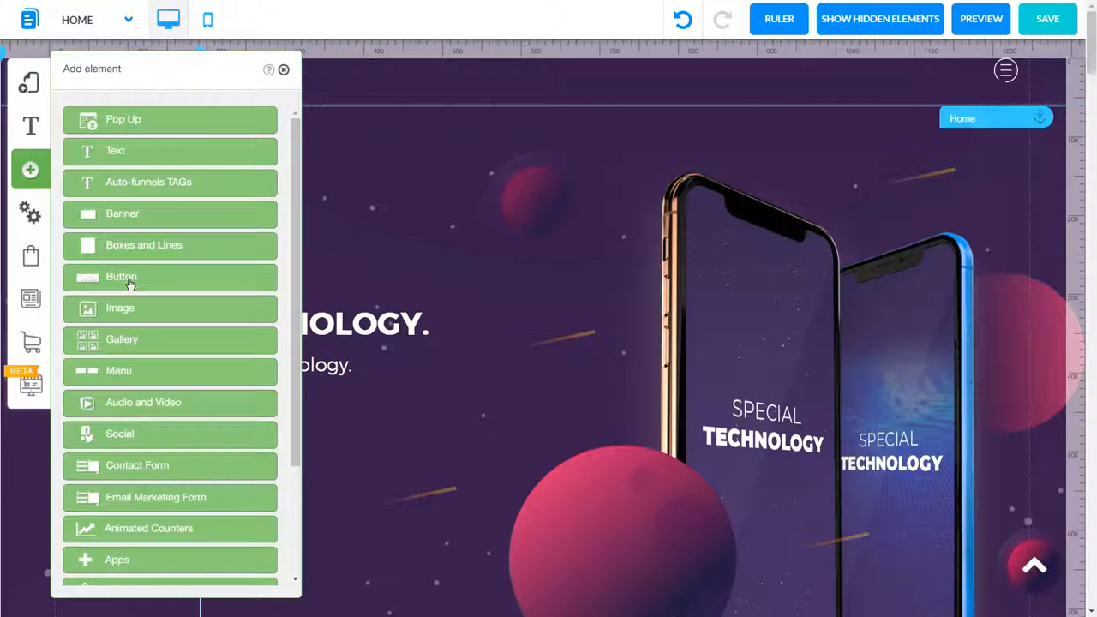
Browse the Button elements down to the Call to Action and Toggle Button designs, and return to the element list
{"action": "left_click", "coordinate": [129, 284]}
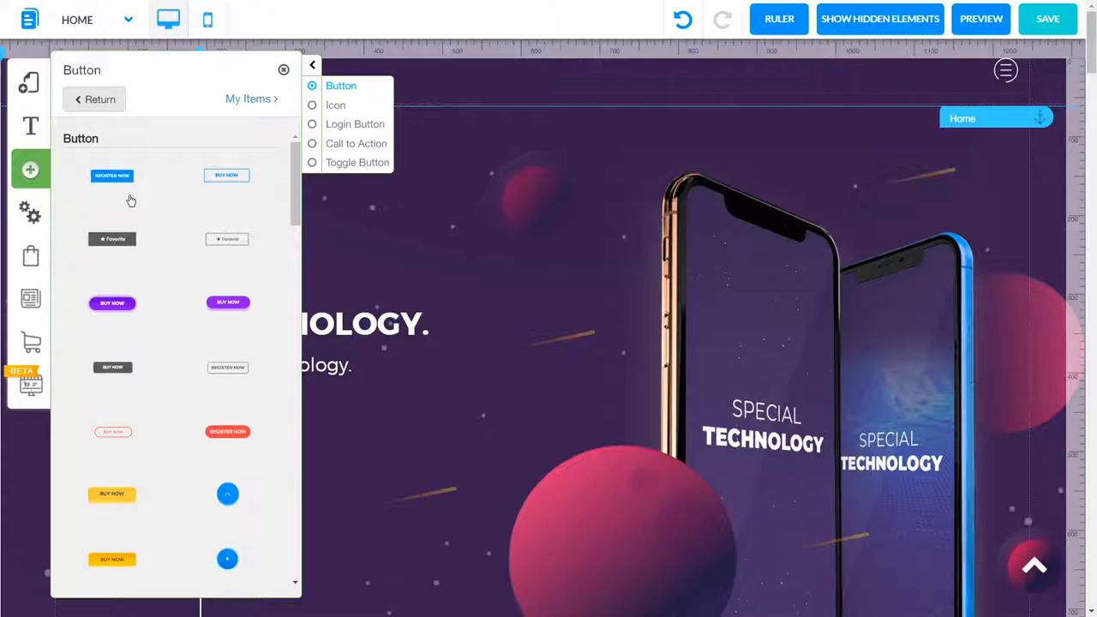
{"action": "left_click_drag", "start_coordinate": [294, 208], "coordinate": [287, 555]}
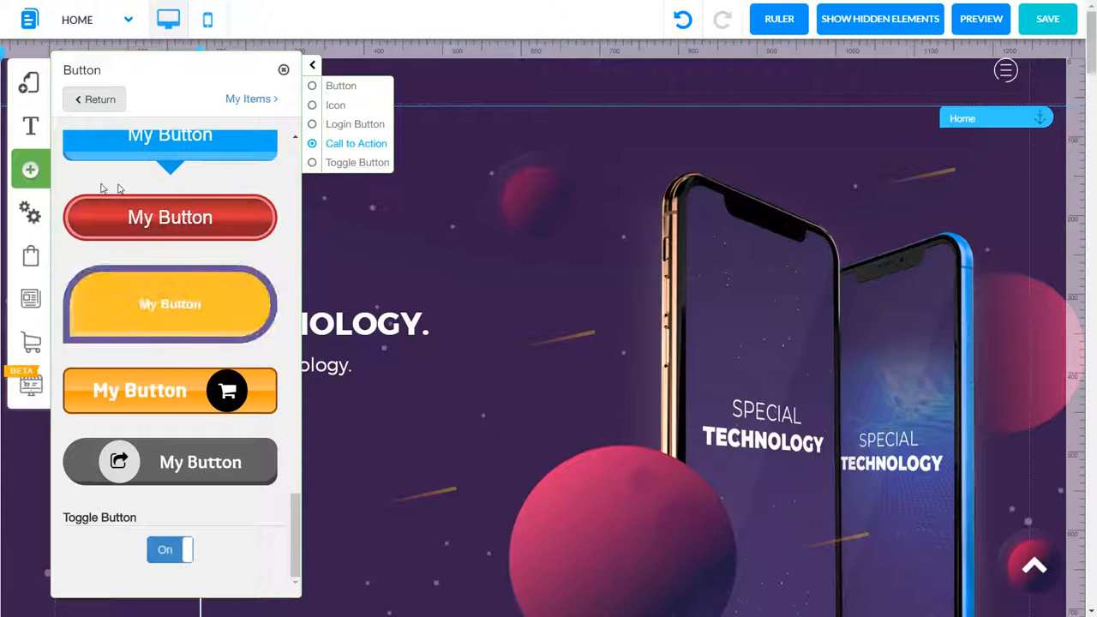
{"action": "left_click", "coordinate": [92, 100]}
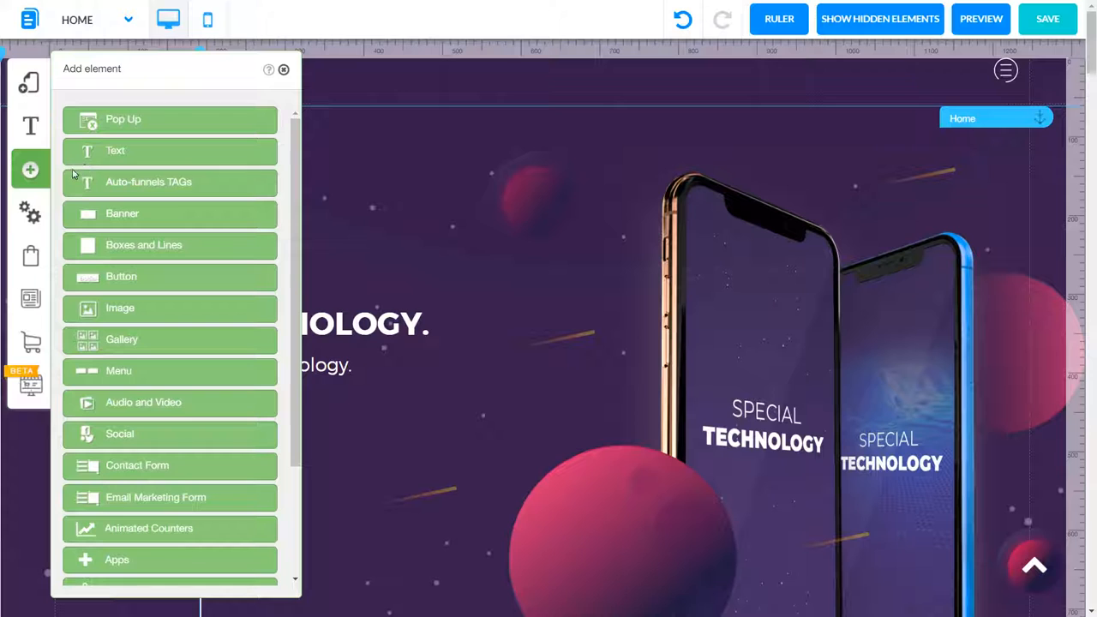
Examine the Image, Image Hover, Image 3D and Image Effect elements without adding one, and return to the element list
{"action": "left_click", "coordinate": [173, 319]}
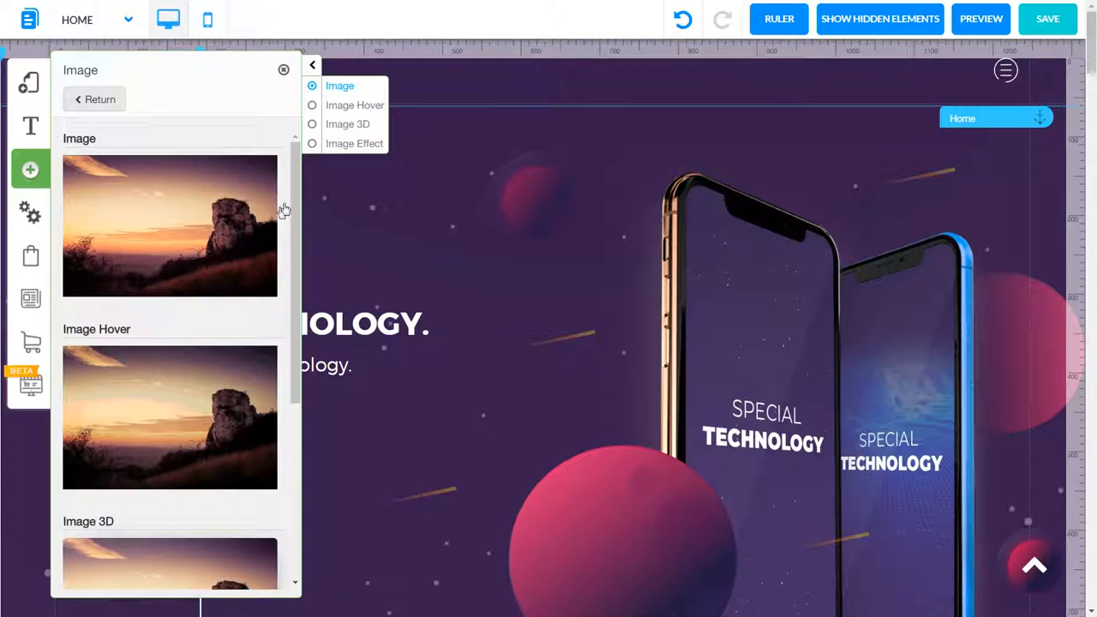
{"action": "left_click_drag", "start_coordinate": [297, 214], "coordinate": [300, 577]}
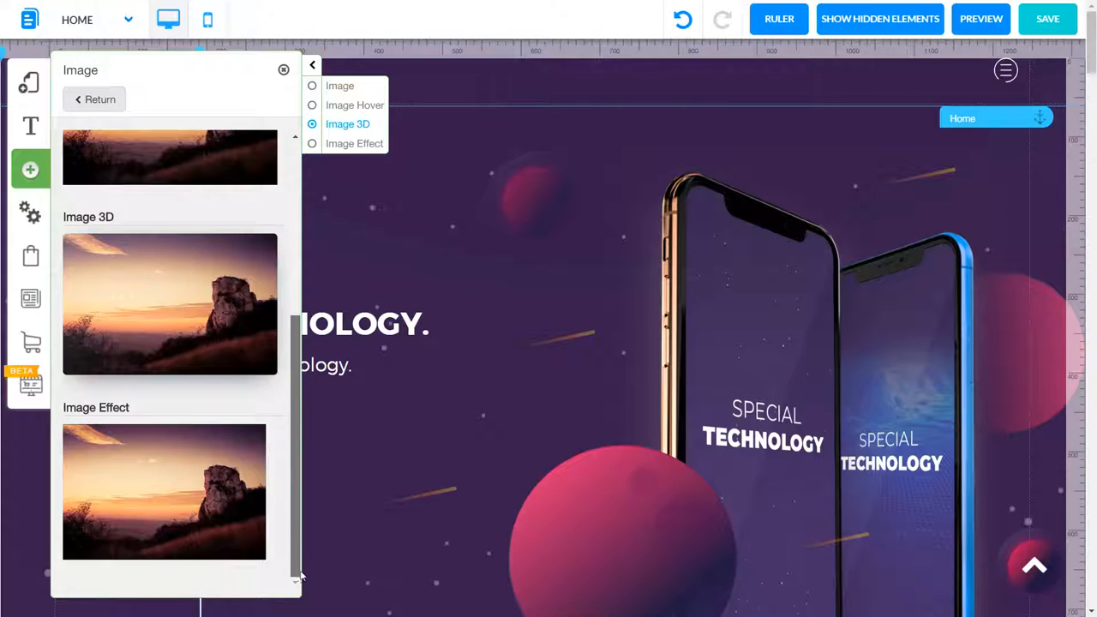
{"action": "left_click_drag", "start_coordinate": [308, 445], "coordinate": [311, 171]}
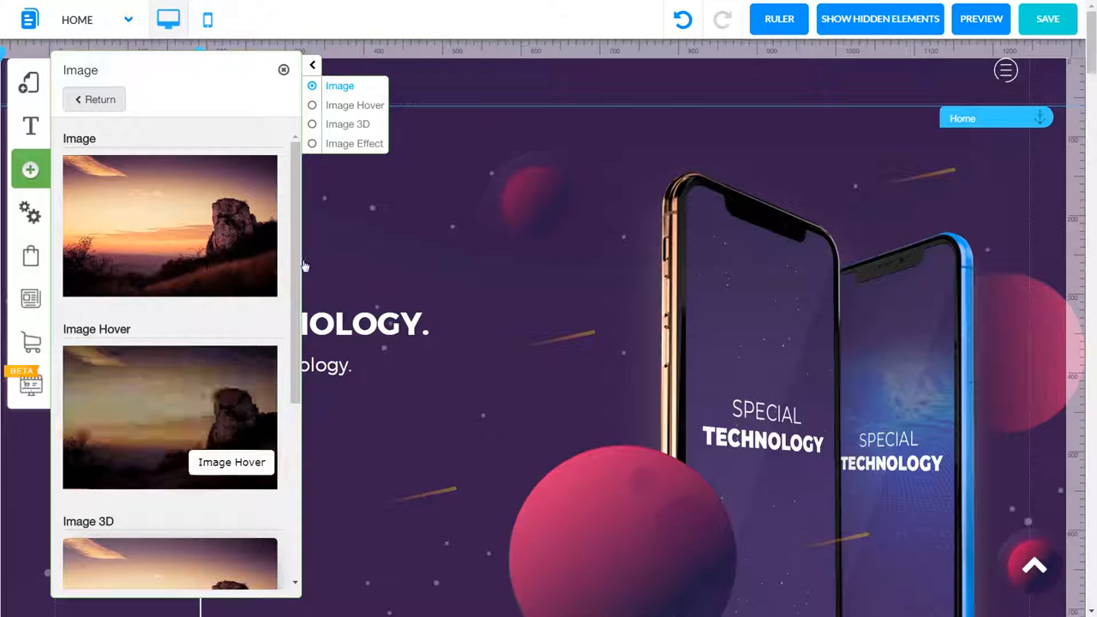
{"action": "left_click_drag", "start_coordinate": [297, 336], "coordinate": [297, 430]}
{"action": "scroll", "coordinate": [257, 425], "scroll_direction": "down", "scroll_amount": 3}
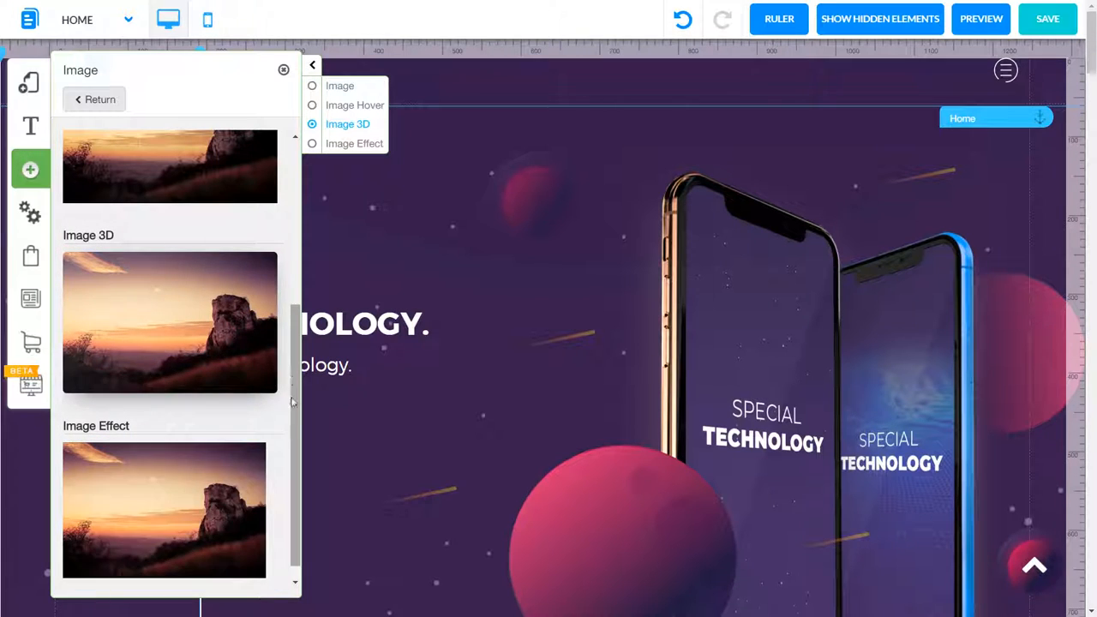
{"action": "scroll", "coordinate": [294, 463], "scroll_direction": "down", "scroll_amount": 1}
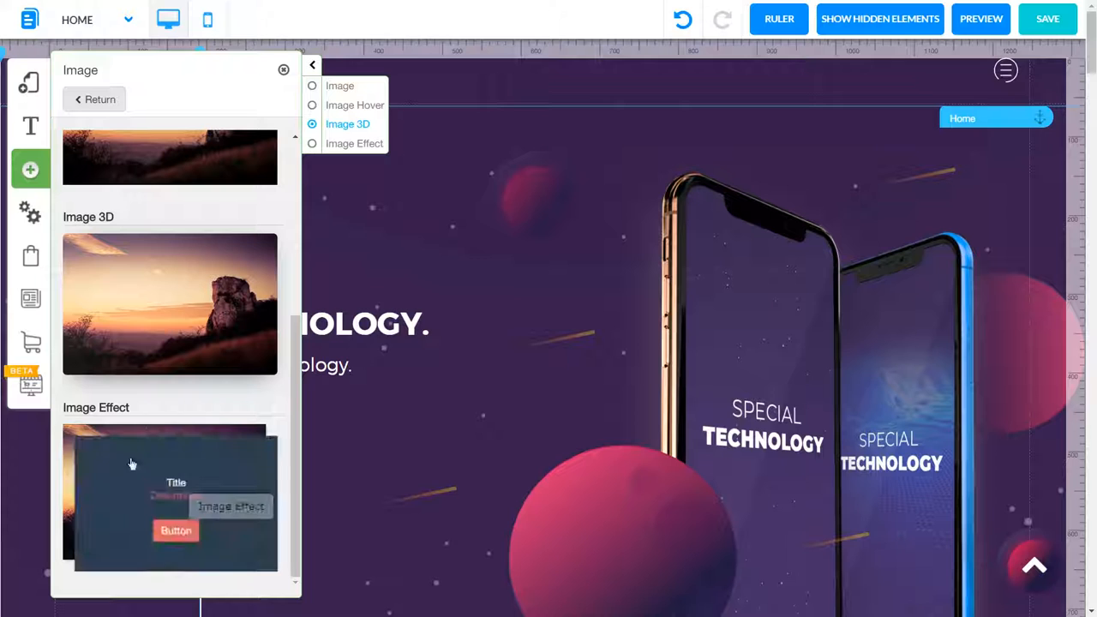
{"action": "left_click_drag", "start_coordinate": [297, 347], "coordinate": [298, 277]}
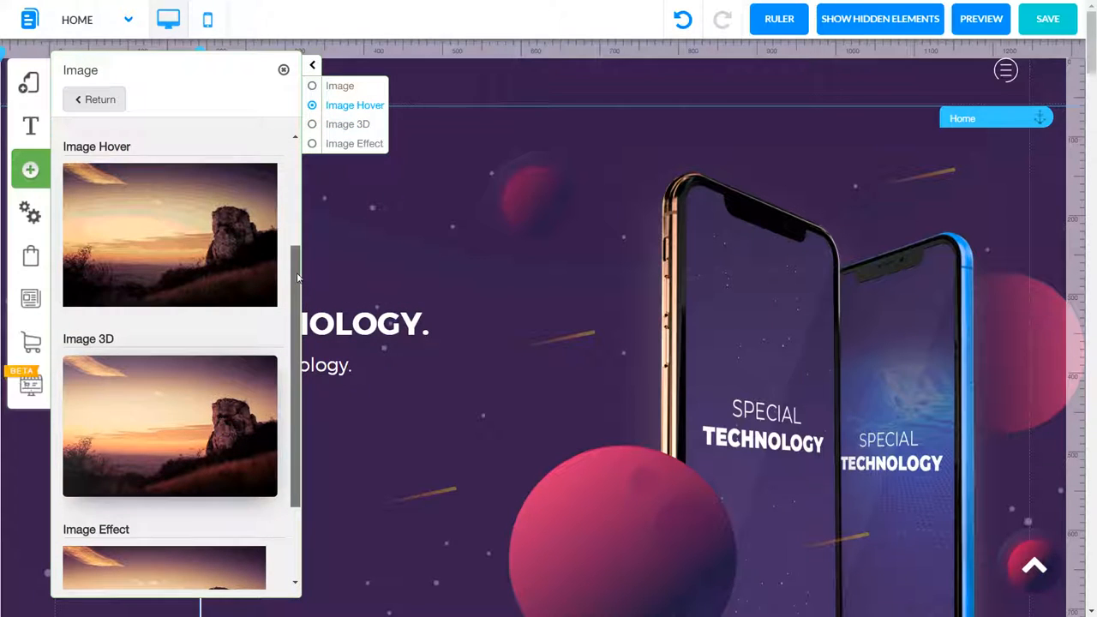
{"action": "scroll", "coordinate": [163, 178], "scroll_direction": "up", "scroll_amount": 4}
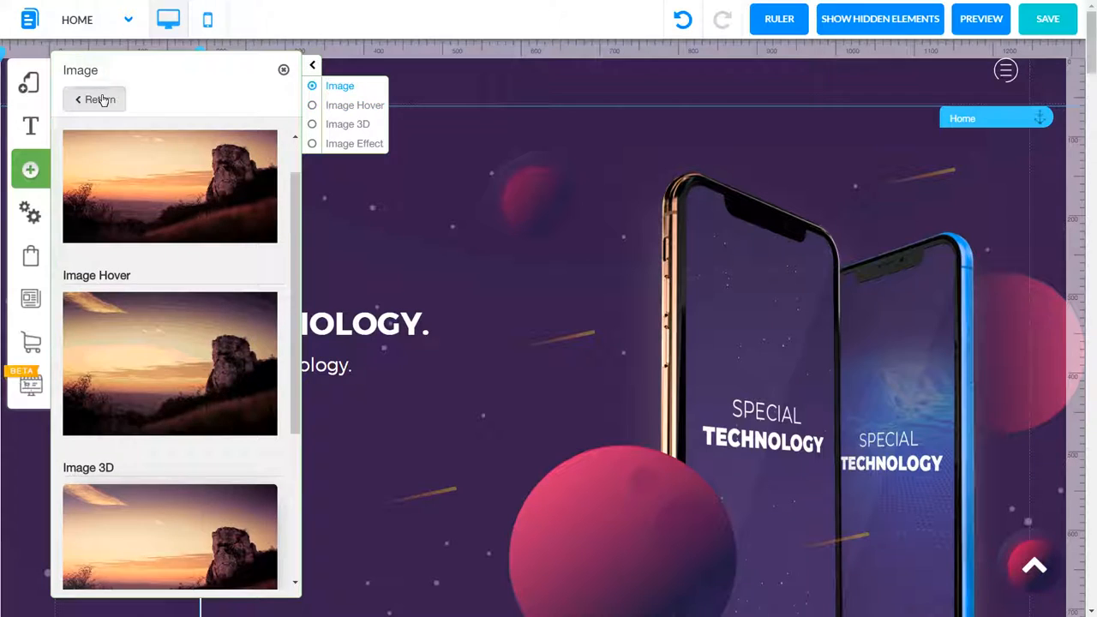
{"action": "left_click", "coordinate": [100, 100]}
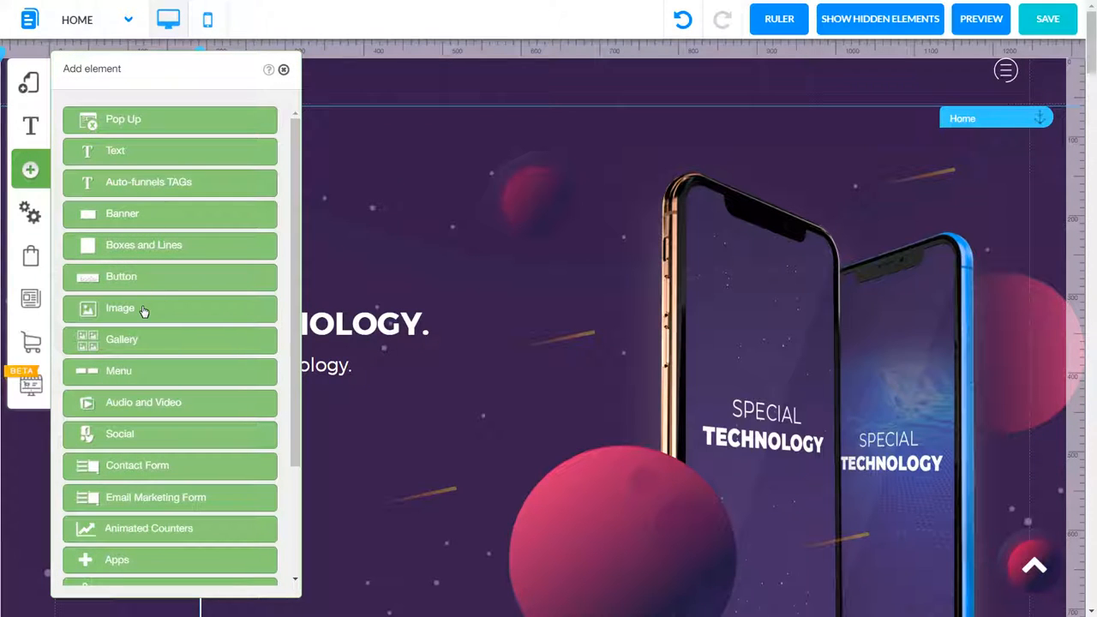
Browse the Gallery elements from Image Gallery through Image Slides and Flickr Slideshow to Carousel, and return to the element list
{"action": "left_click", "coordinate": [169, 344]}
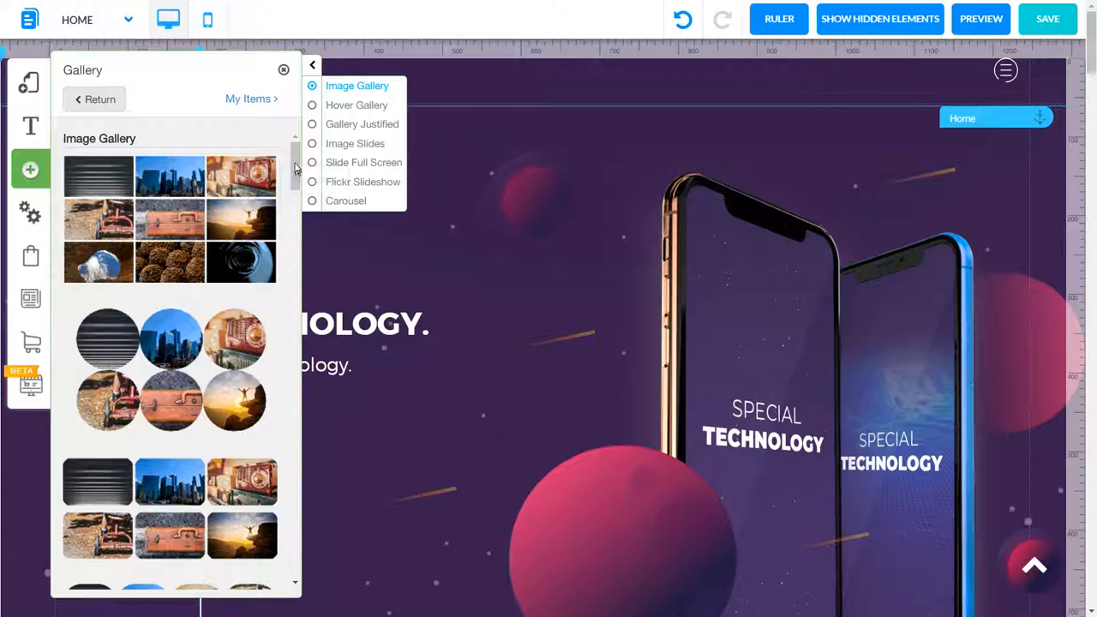
{"action": "scroll", "coordinate": [294, 223], "scroll_direction": "down", "scroll_amount": 8}
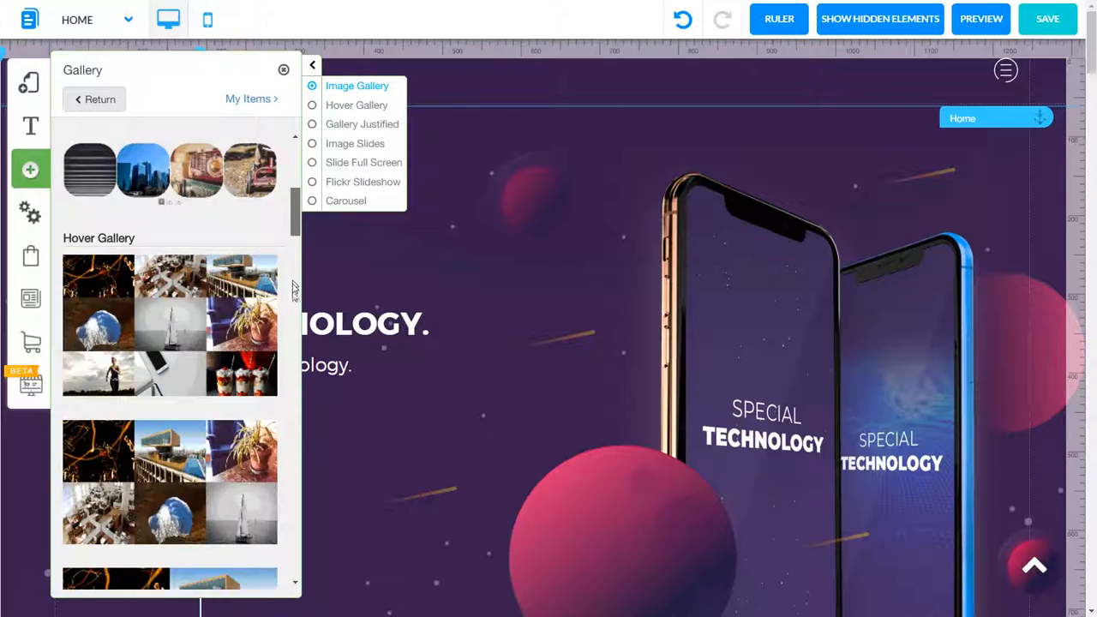
{"action": "scroll", "coordinate": [292, 287], "scroll_direction": "down", "scroll_amount": 15}
{"action": "scroll", "coordinate": [291, 384], "scroll_direction": "down", "scroll_amount": 5}
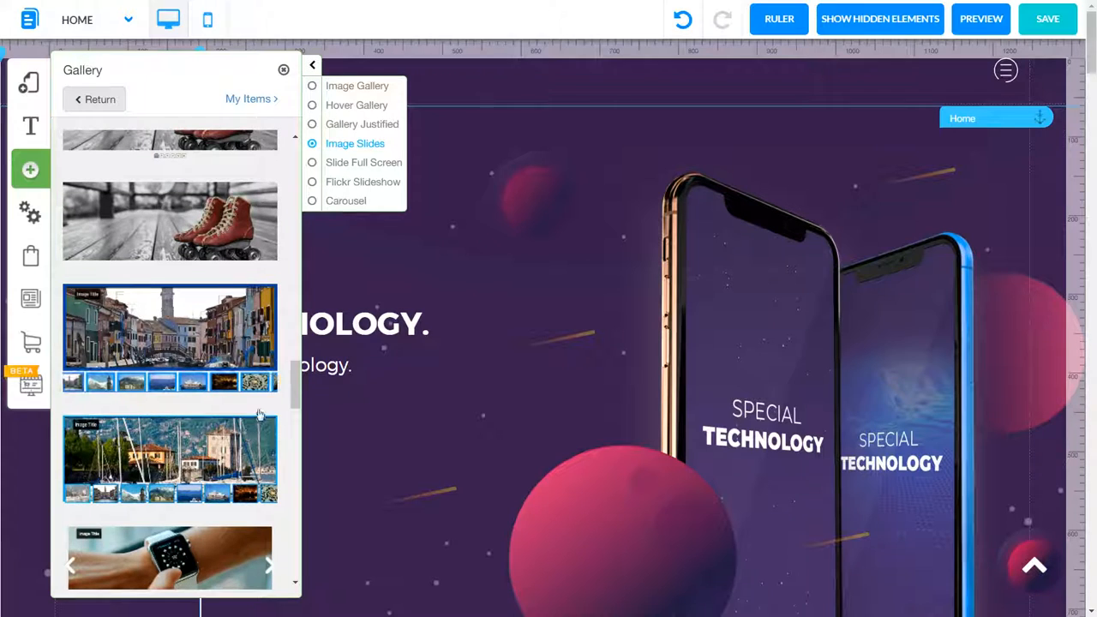
{"action": "scroll", "coordinate": [283, 457], "scroll_direction": "down", "scroll_amount": 1}
{"action": "scroll", "coordinate": [283, 497], "scroll_direction": "down", "scroll_amount": 10}
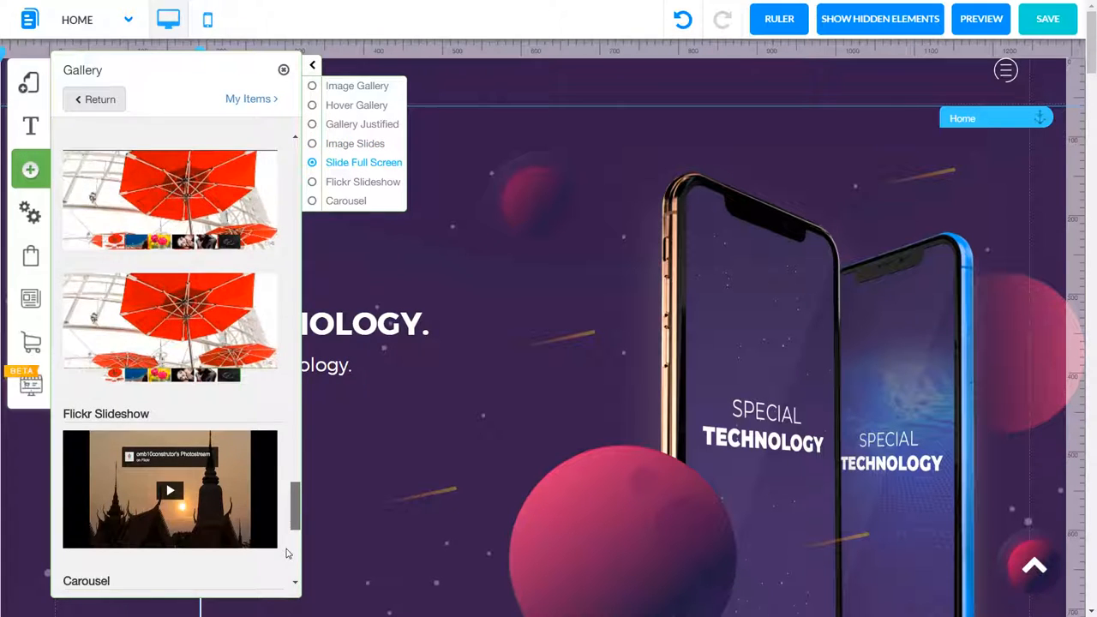
{"action": "scroll", "coordinate": [283, 532], "scroll_direction": "down", "scroll_amount": 8}
{"action": "scroll", "coordinate": [272, 506], "scroll_direction": "up", "scroll_amount": 2}
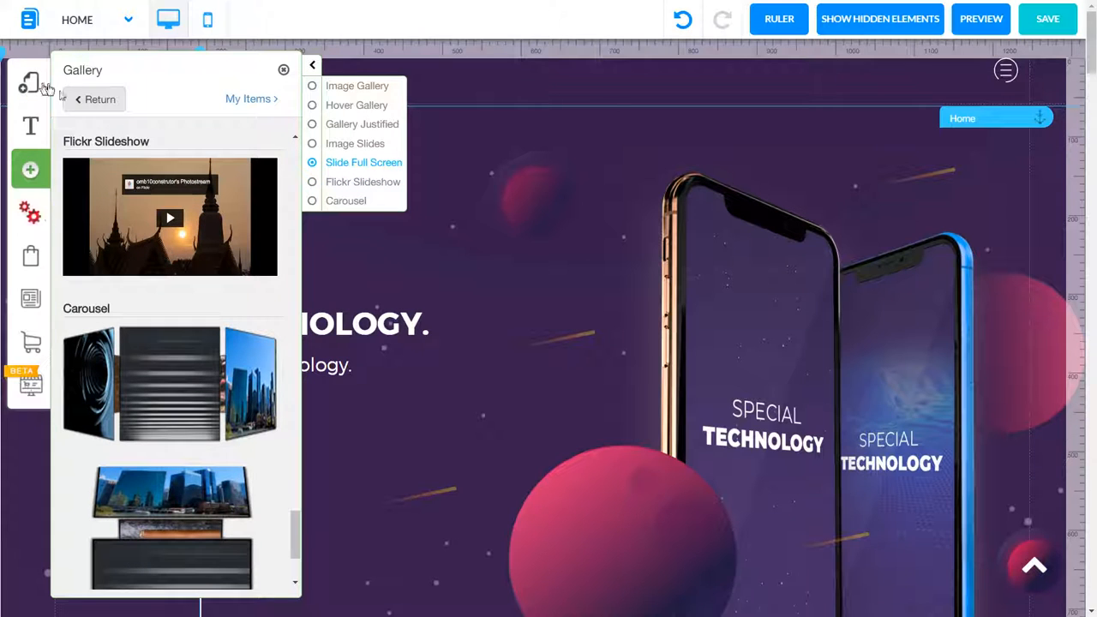
{"action": "left_click", "coordinate": [86, 100]}
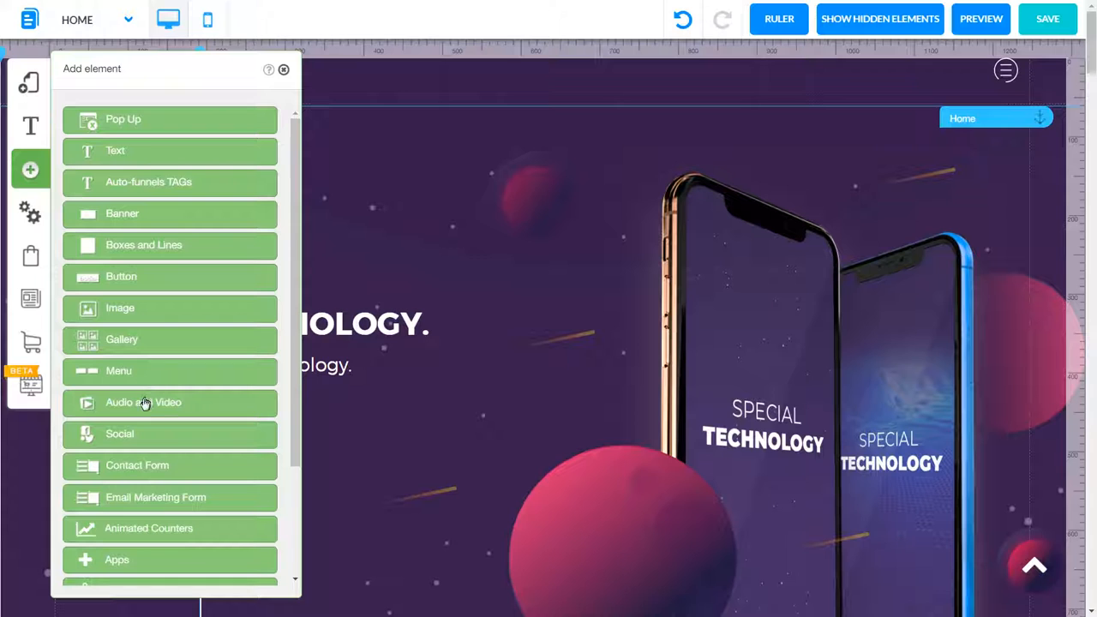
Browse the Menu elements down to the Menu Dripping designs and back to the new menu styles, and return to the element list
{"action": "left_click", "coordinate": [121, 373]}
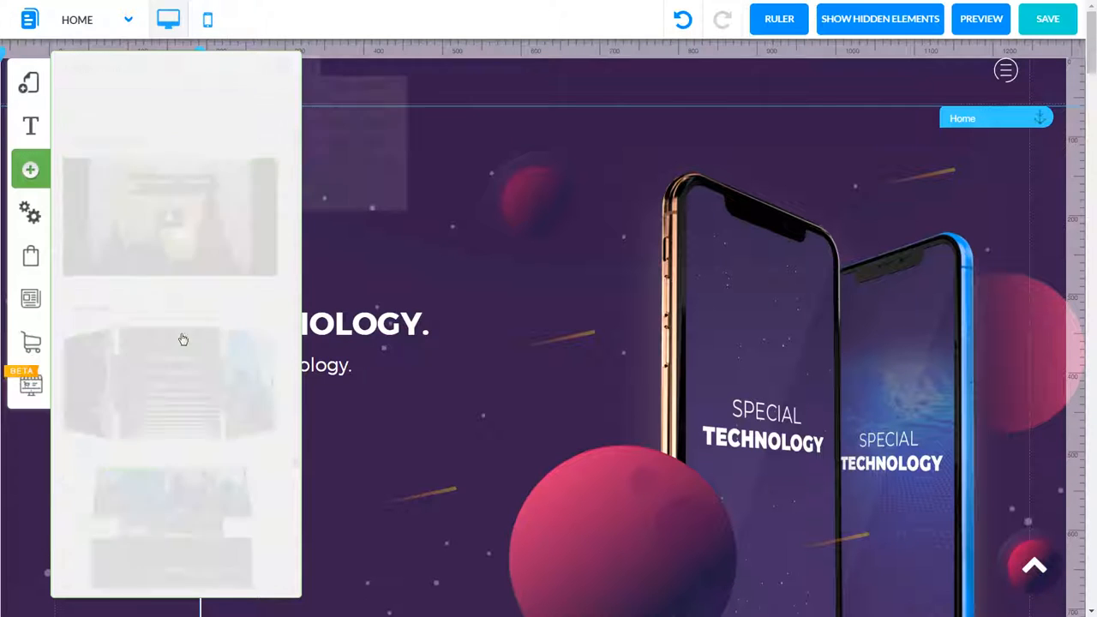
{"action": "scroll", "coordinate": [283, 480], "scroll_direction": "down", "scroll_amount": 8}
{"action": "scroll", "coordinate": [283, 480], "scroll_direction": "down", "scroll_amount": 10}
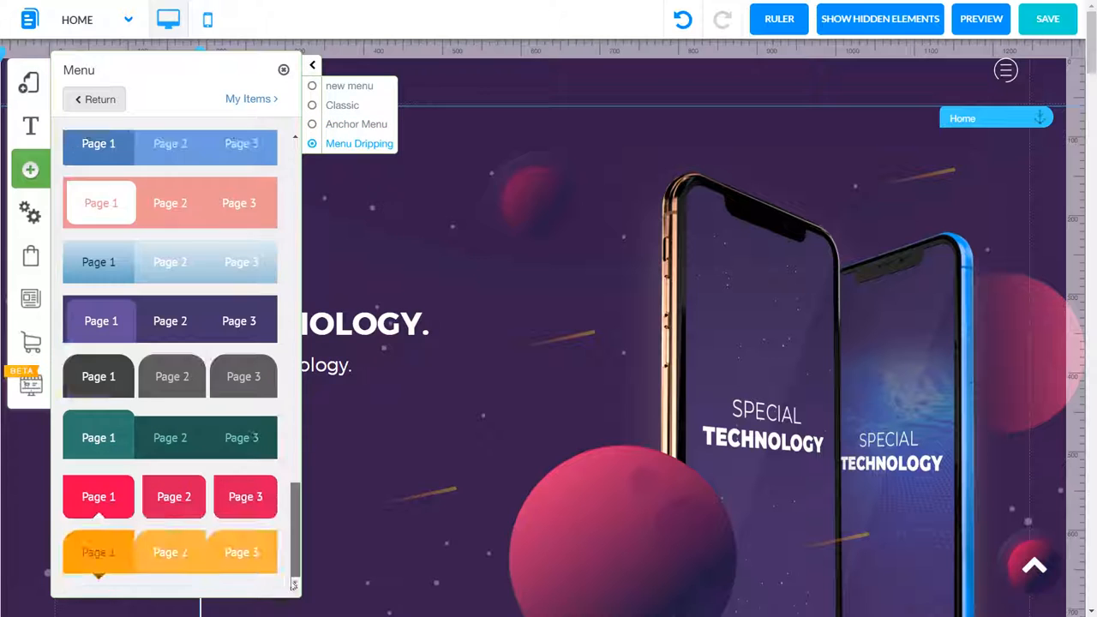
{"action": "left_click_drag", "start_coordinate": [290, 541], "coordinate": [259, 247]}
{"action": "scroll", "coordinate": [259, 247], "scroll_direction": "up", "scroll_amount": 3}
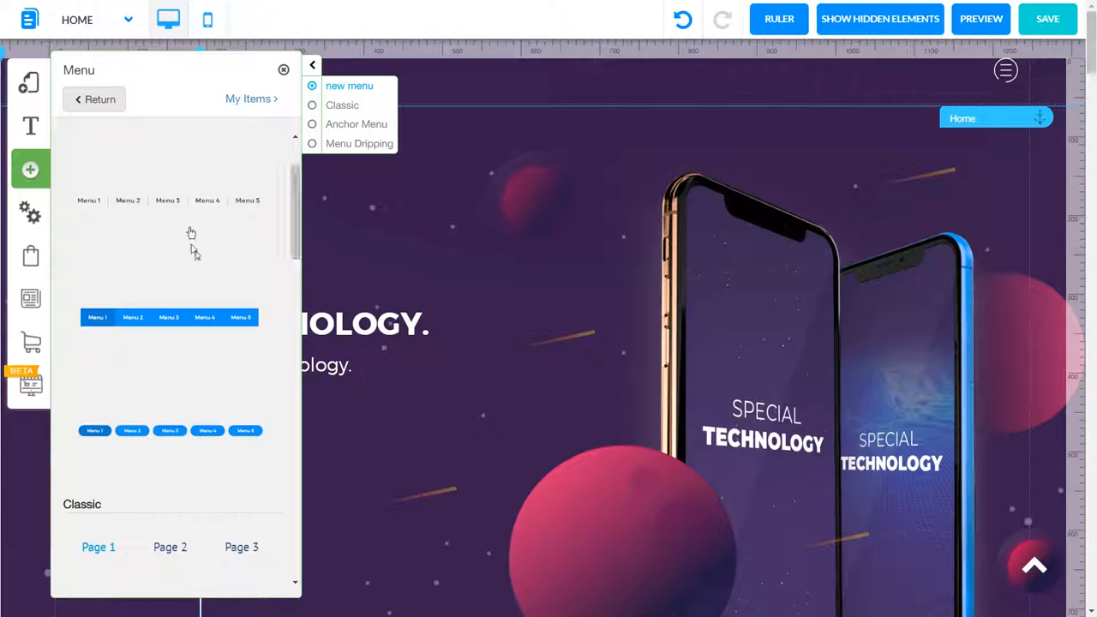
{"action": "left_click", "coordinate": [100, 99]}
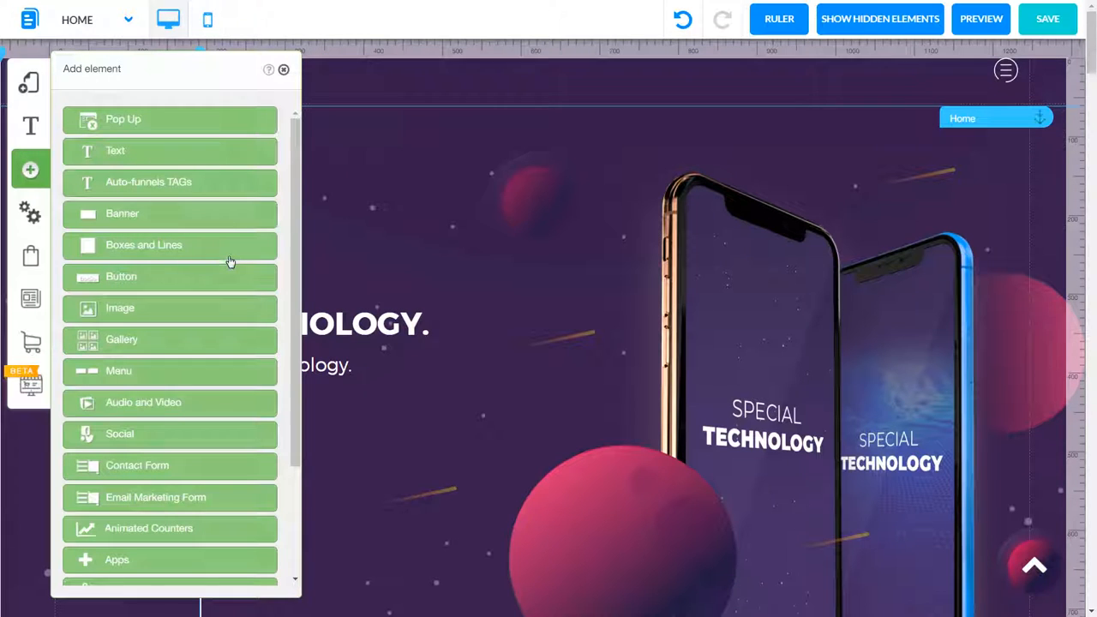
Look through the available audio and video elements, from Youtube and Vimeo to Spotify and Soundcloud
{"action": "scroll", "coordinate": [303, 431], "scroll_direction": "down", "scroll_amount": 4}
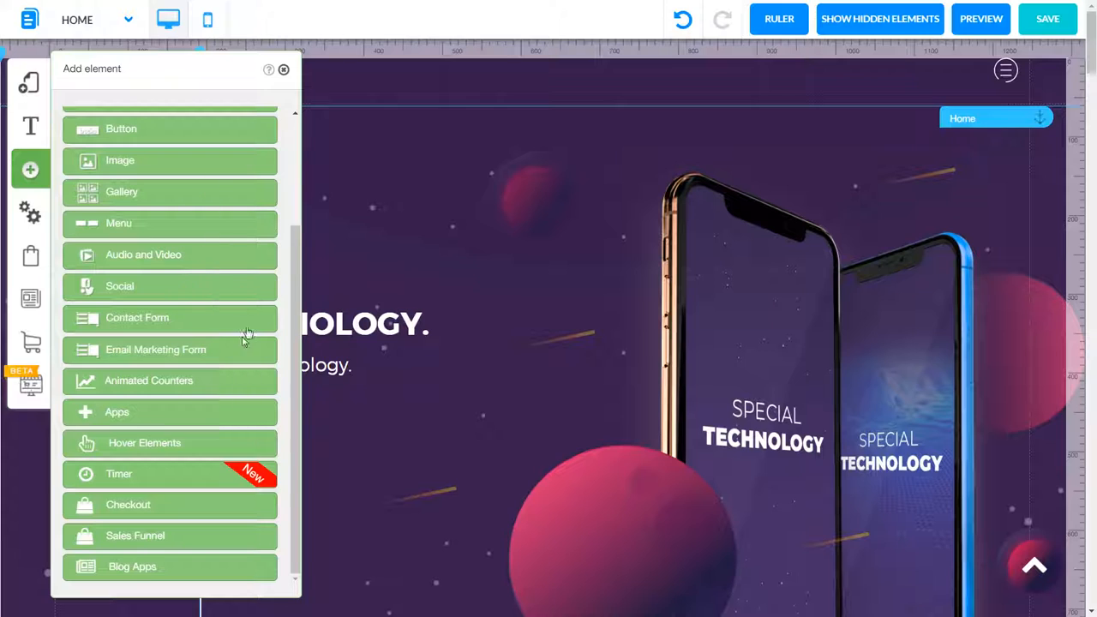
{"action": "left_click", "coordinate": [135, 262]}
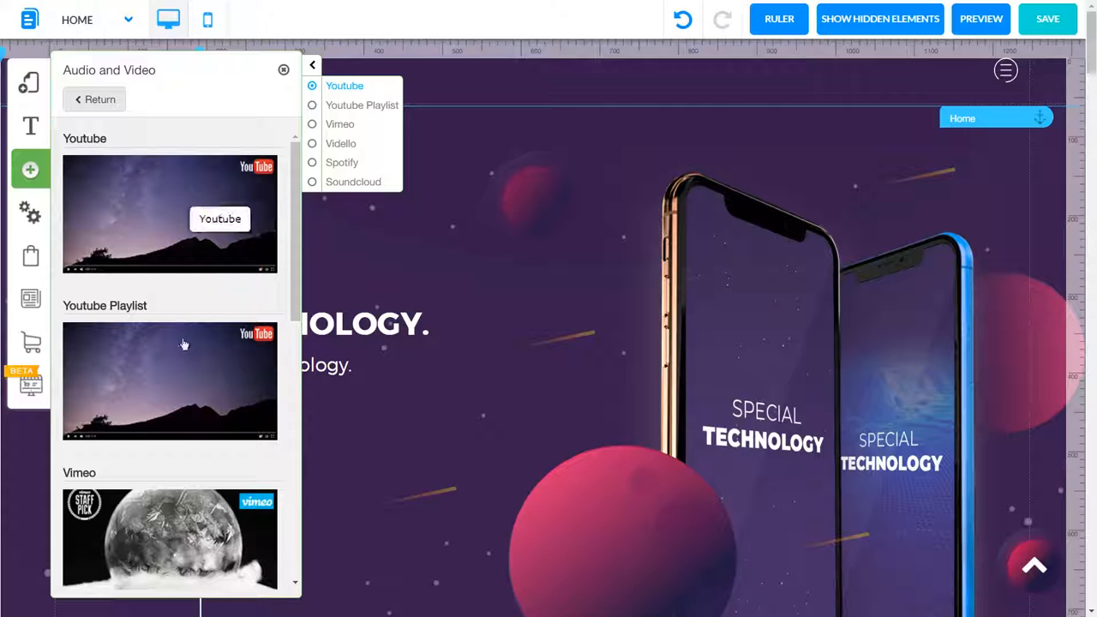
{"action": "left_click_drag", "start_coordinate": [299, 247], "coordinate": [311, 518]}
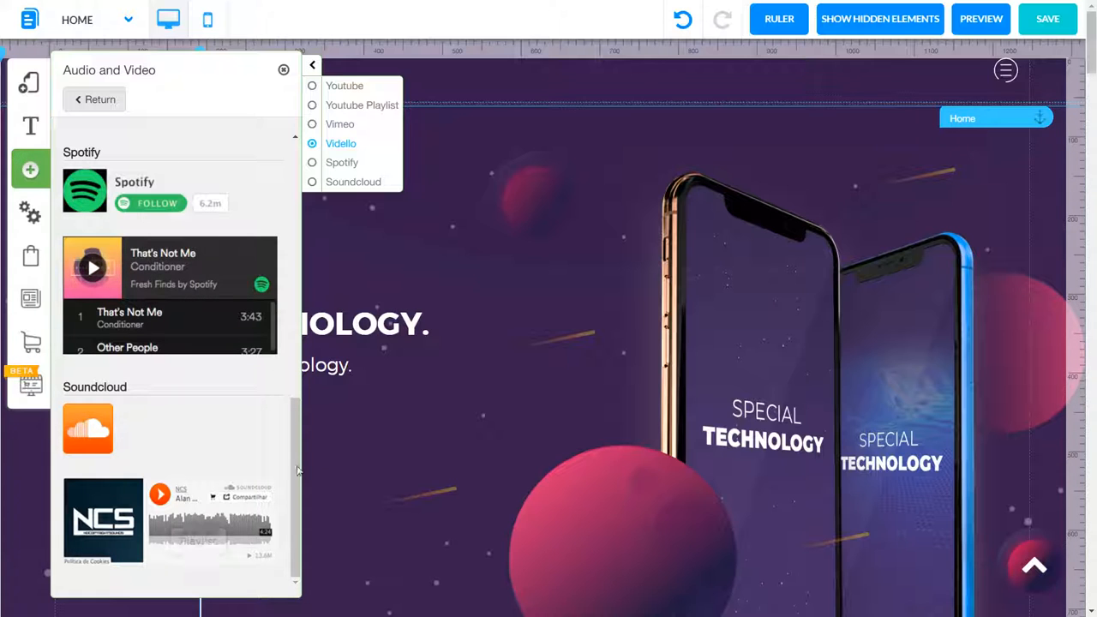
{"action": "left_click_drag", "start_coordinate": [297, 467], "coordinate": [302, 334]}
{"action": "scroll", "coordinate": [156, 365], "scroll_direction": "down", "scroll_amount": 2}
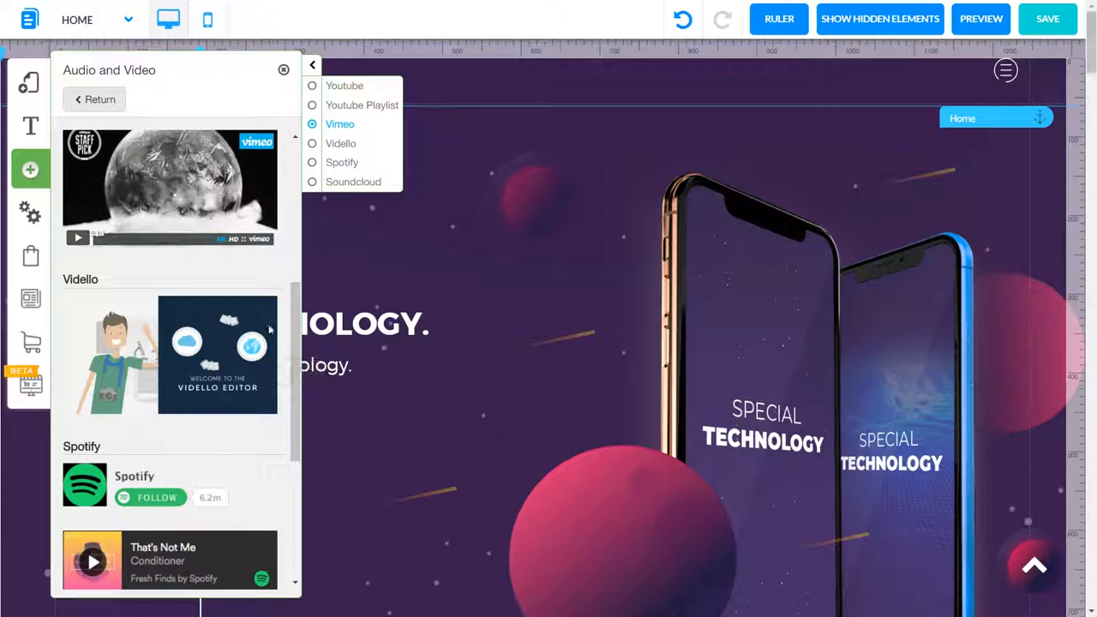
{"action": "left_click", "coordinate": [95, 100]}
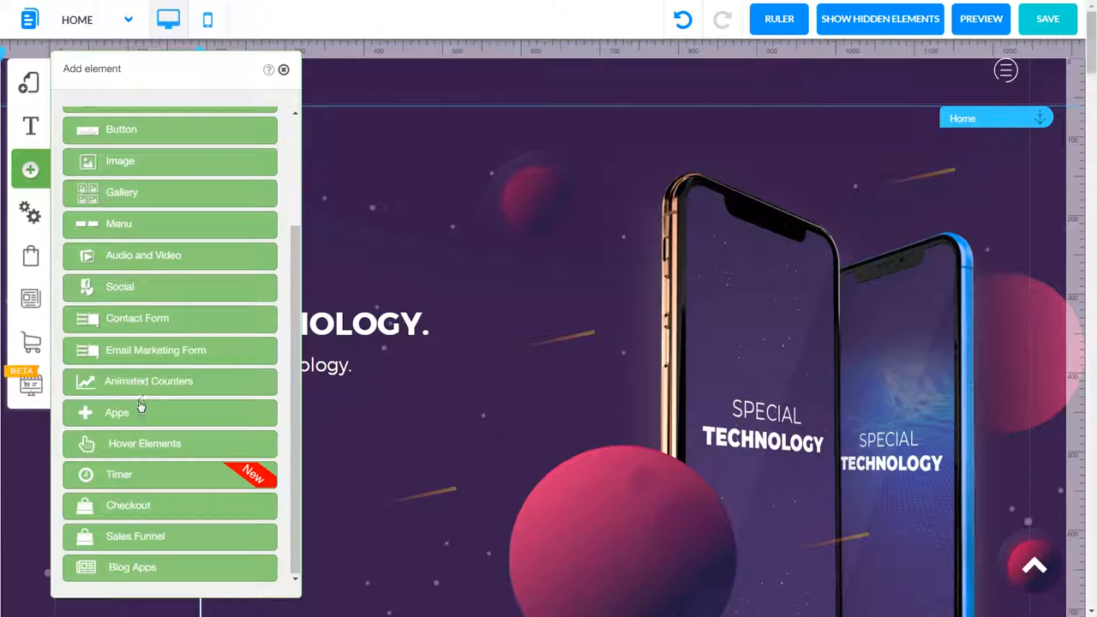
Look through the social elements, including the Facebook, Twitter, Instagram, Social Bars and Slideshare options
{"action": "left_click", "coordinate": [121, 292]}
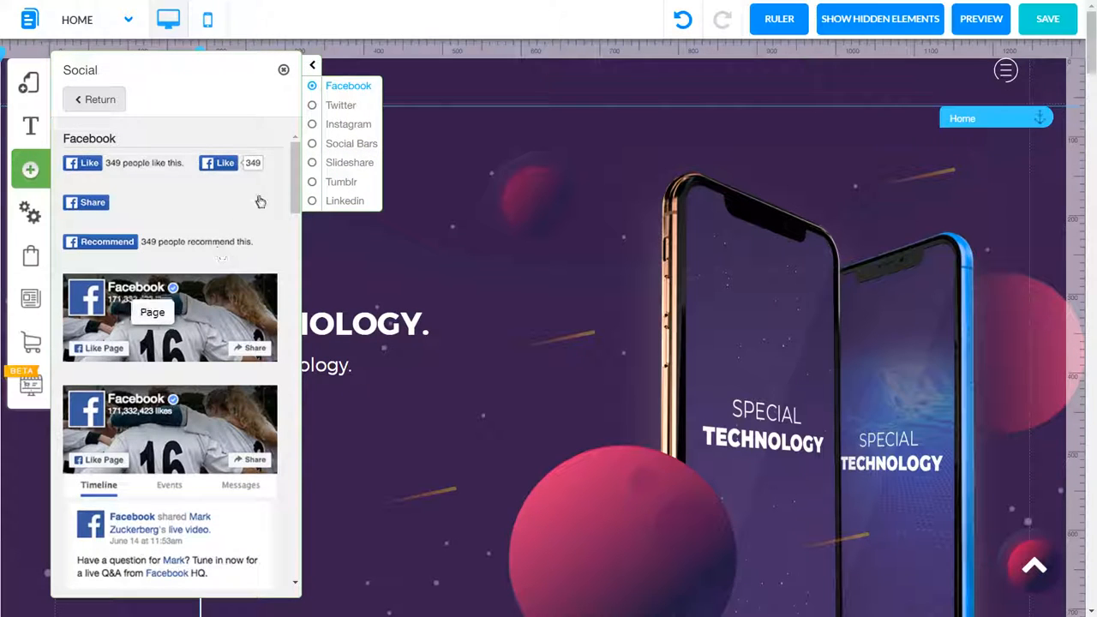
{"action": "scroll", "coordinate": [287, 271], "scroll_direction": "down", "scroll_amount": 2}
{"action": "scroll", "coordinate": [287, 271], "scroll_direction": "down", "scroll_amount": 6}
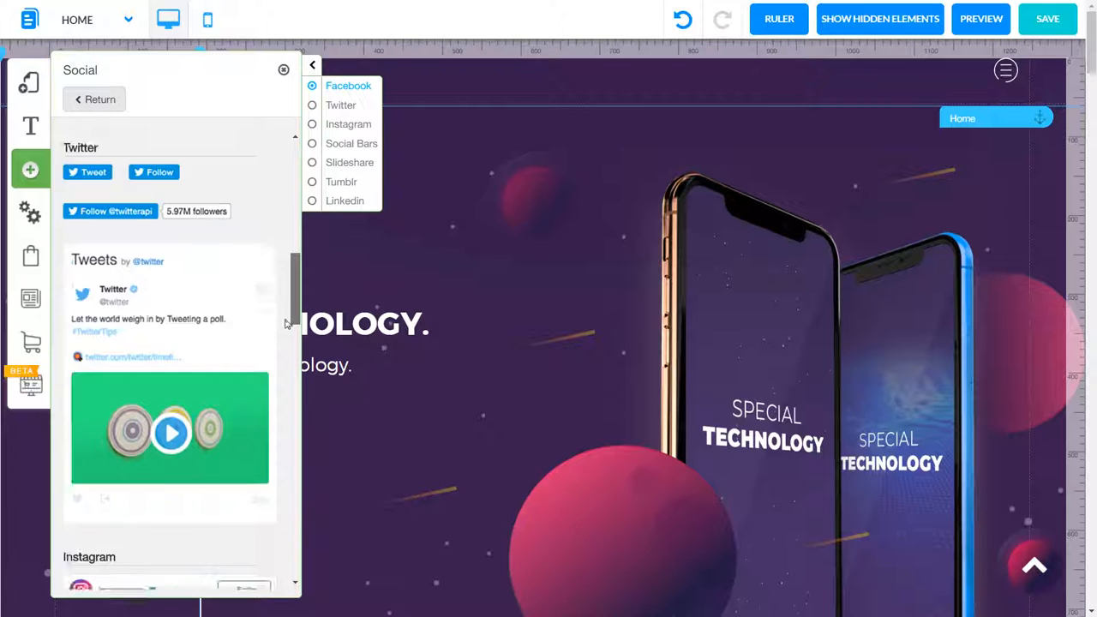
{"action": "scroll", "coordinate": [289, 352], "scroll_direction": "down", "scroll_amount": 5}
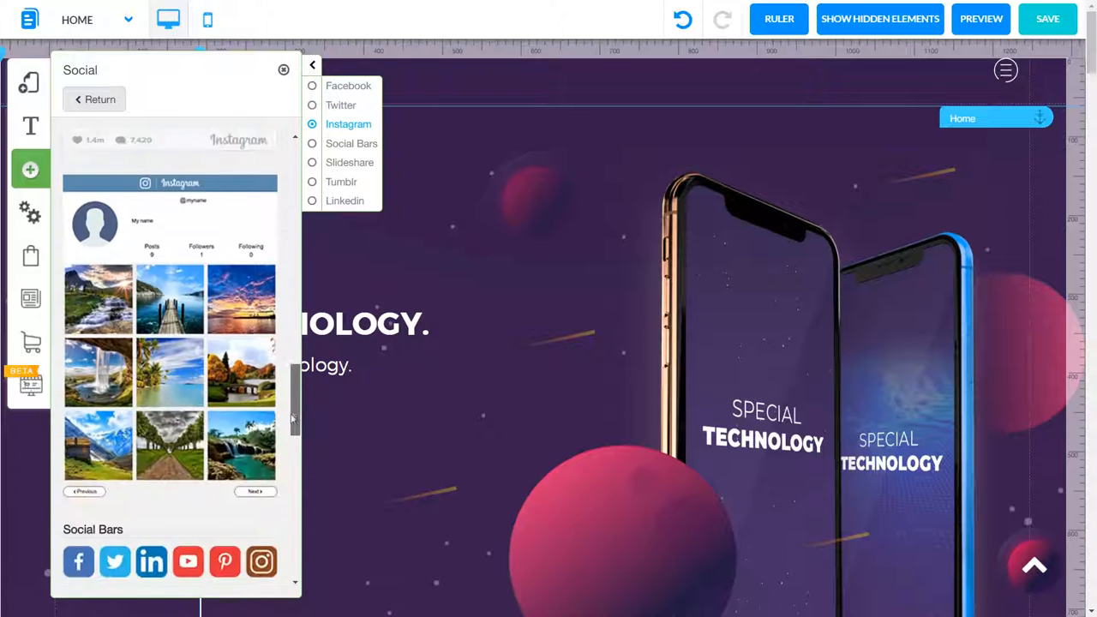
{"action": "left_click_drag", "start_coordinate": [294, 440], "coordinate": [294, 504]}
{"action": "scroll", "coordinate": [158, 294], "scroll_direction": "up", "scroll_amount": 1}
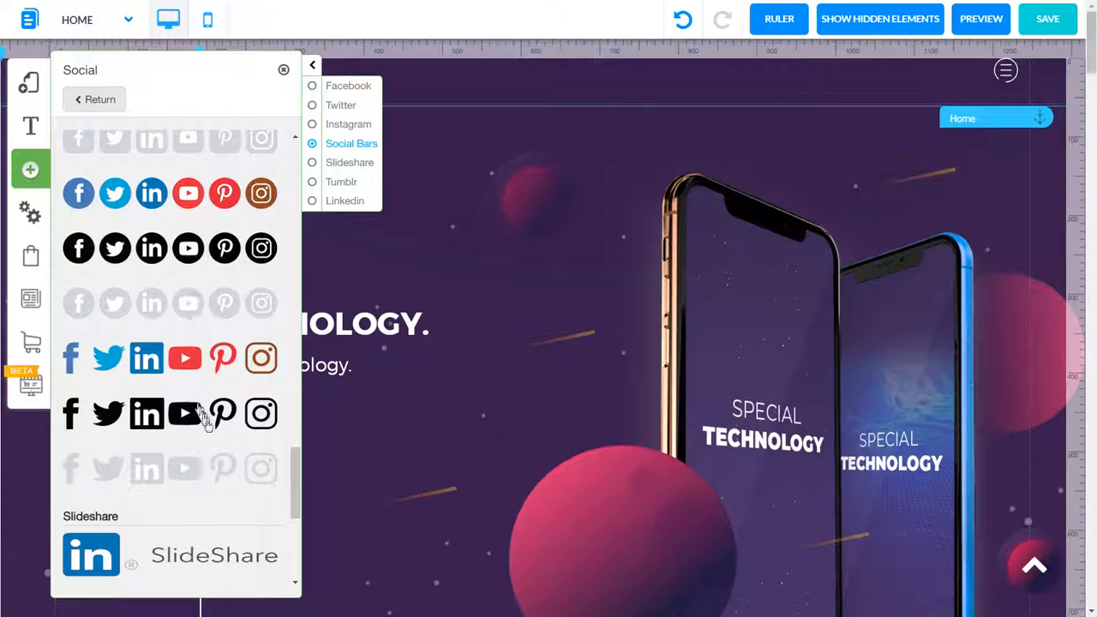
{"action": "left_click_drag", "start_coordinate": [296, 508], "coordinate": [295, 556]}
{"action": "scroll", "coordinate": [298, 489], "scroll_direction": "up", "scroll_amount": 15}
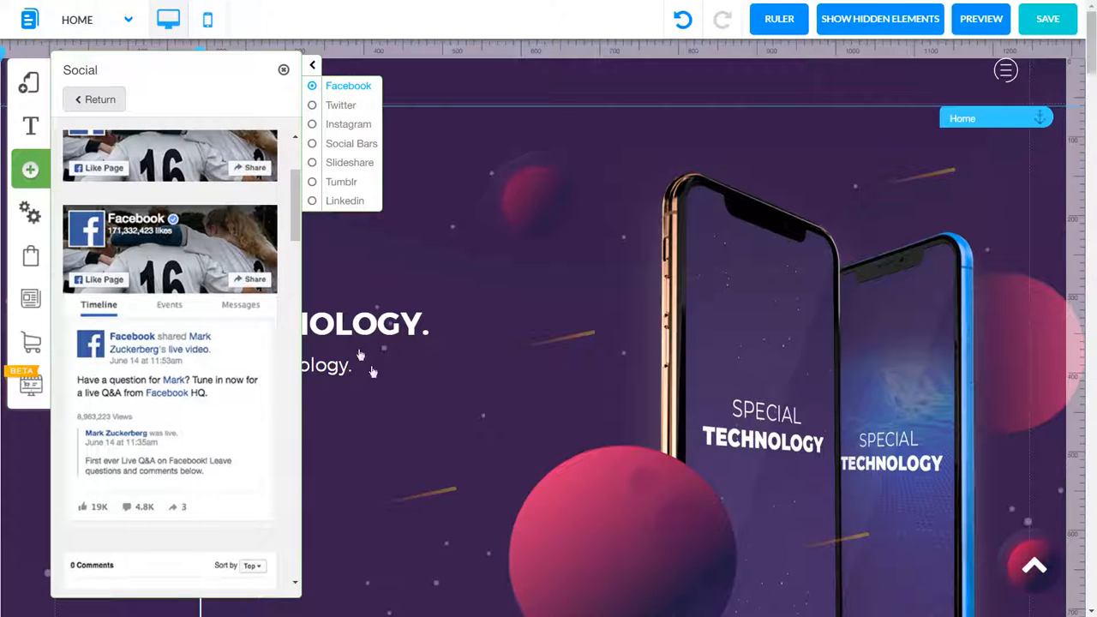
{"action": "left_click", "coordinate": [538, 218]}
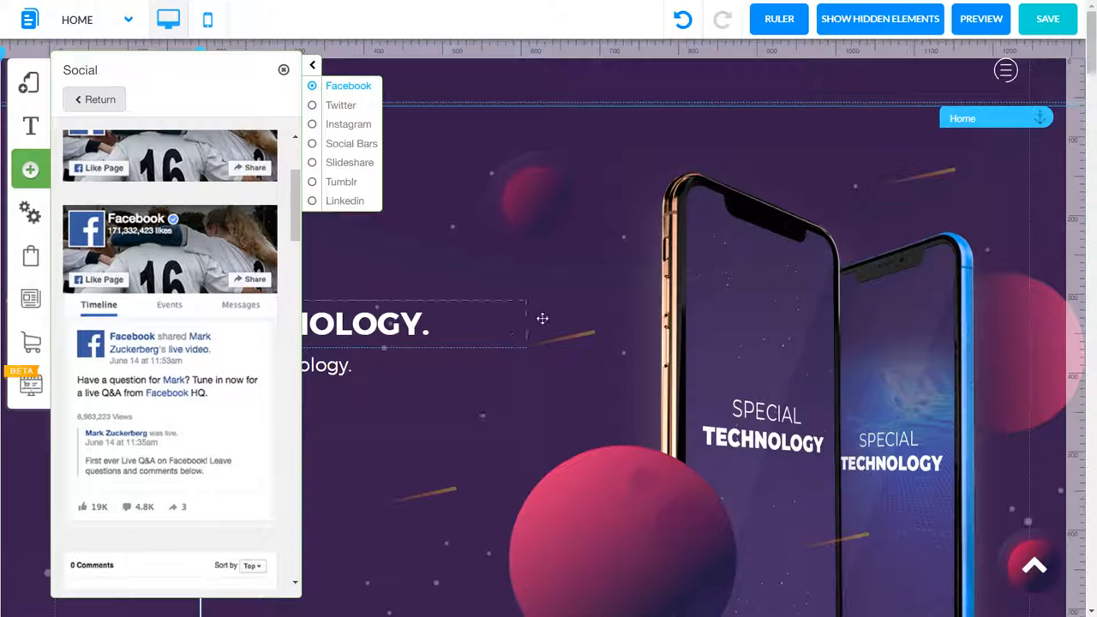
{"action": "left_click", "coordinate": [101, 100]}
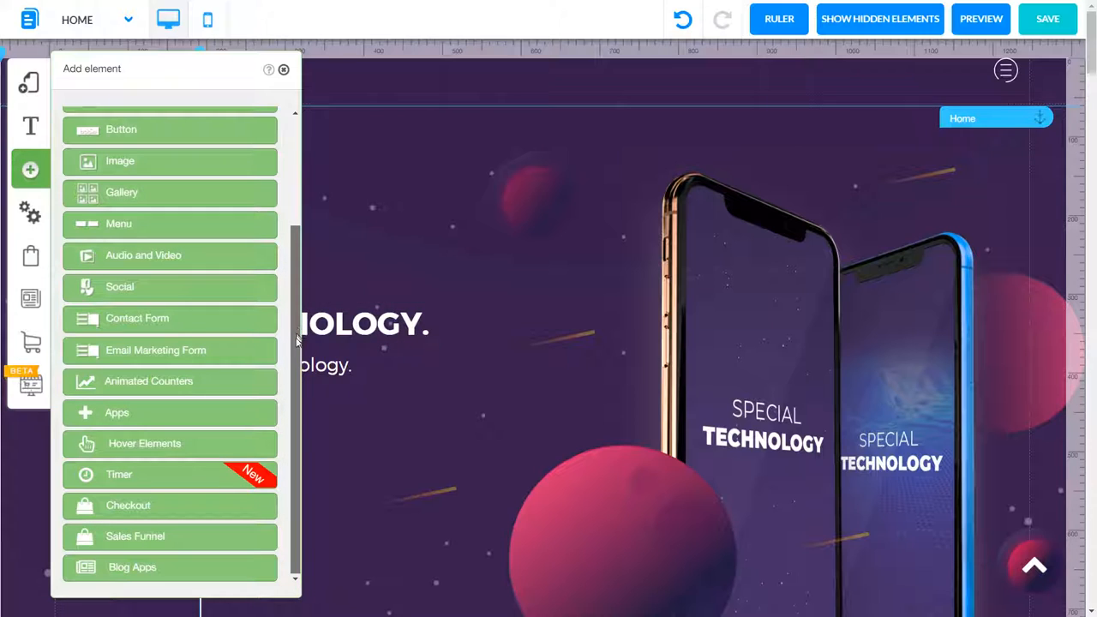
Try out the "GET INSTANT ACCESS" contact form on the page, check its settings, and delete it
{"action": "left_click", "coordinate": [140, 322]}
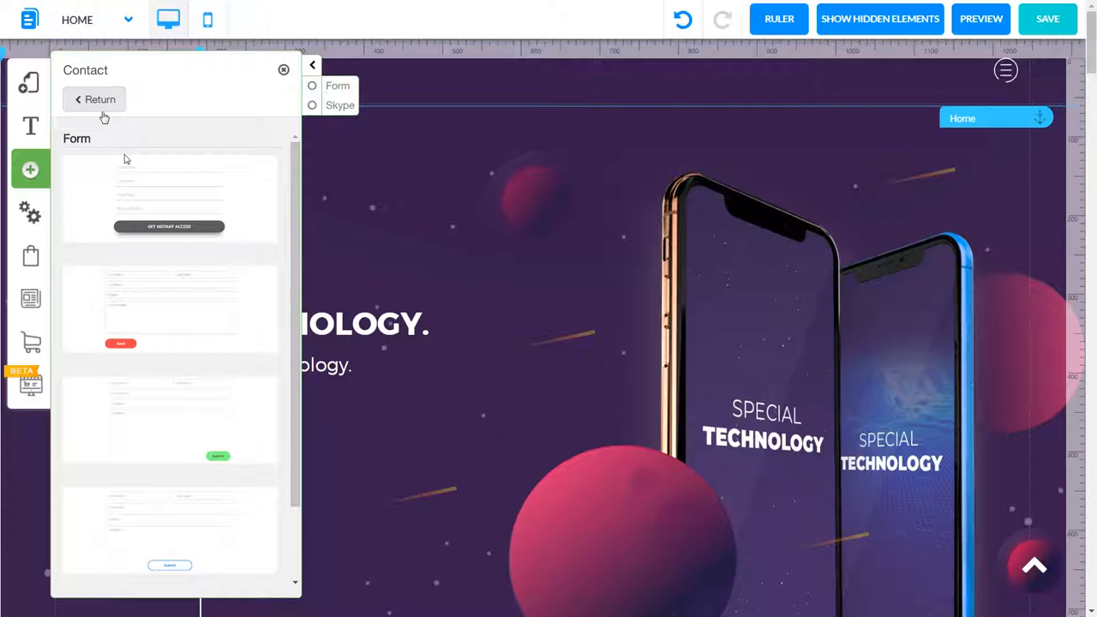
{"action": "left_click", "coordinate": [183, 211]}
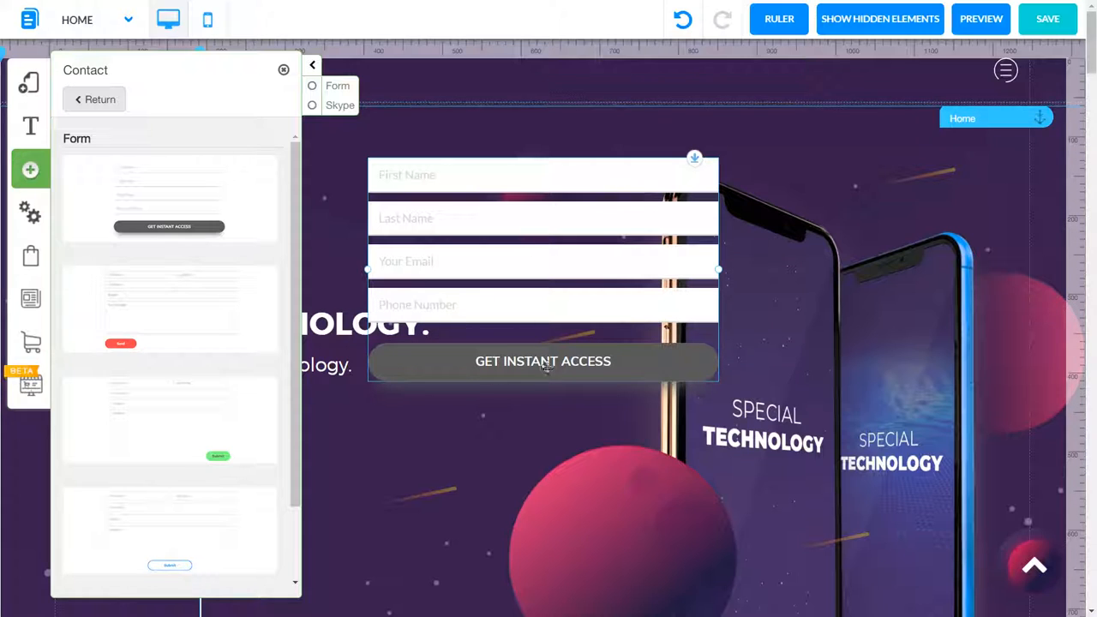
{"action": "left_click", "coordinate": [537, 267]}
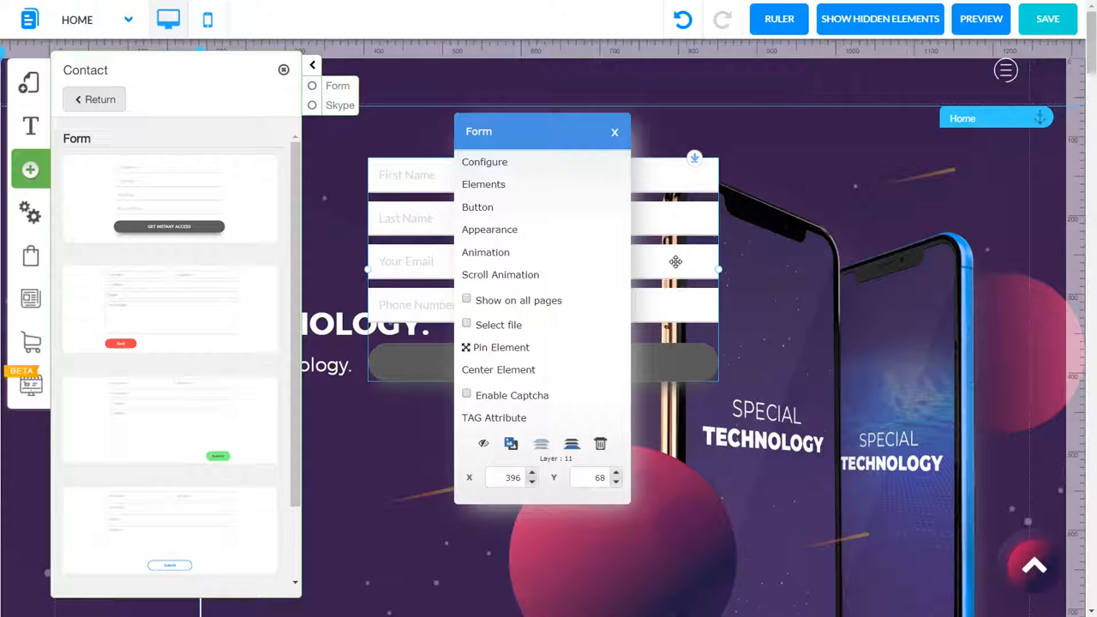
{"action": "left_click", "coordinate": [601, 443]}
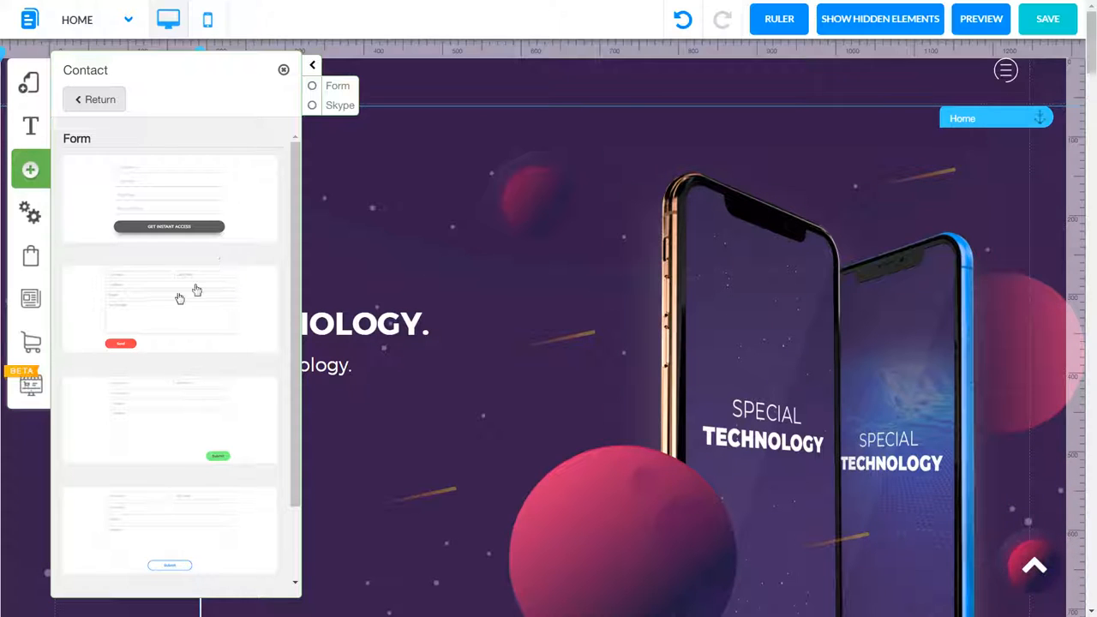
{"action": "left_click", "coordinate": [93, 99]}
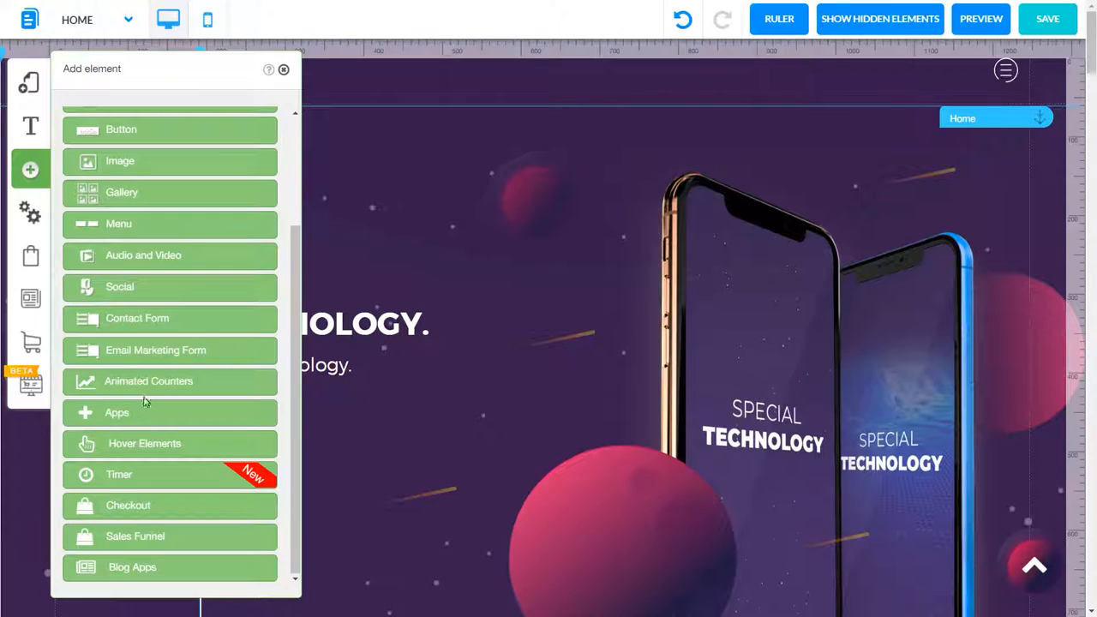
Try out the "Get Your Free Stuff Today" optin form on the page, check its settings, and delete it
{"action": "left_click", "coordinate": [131, 352]}
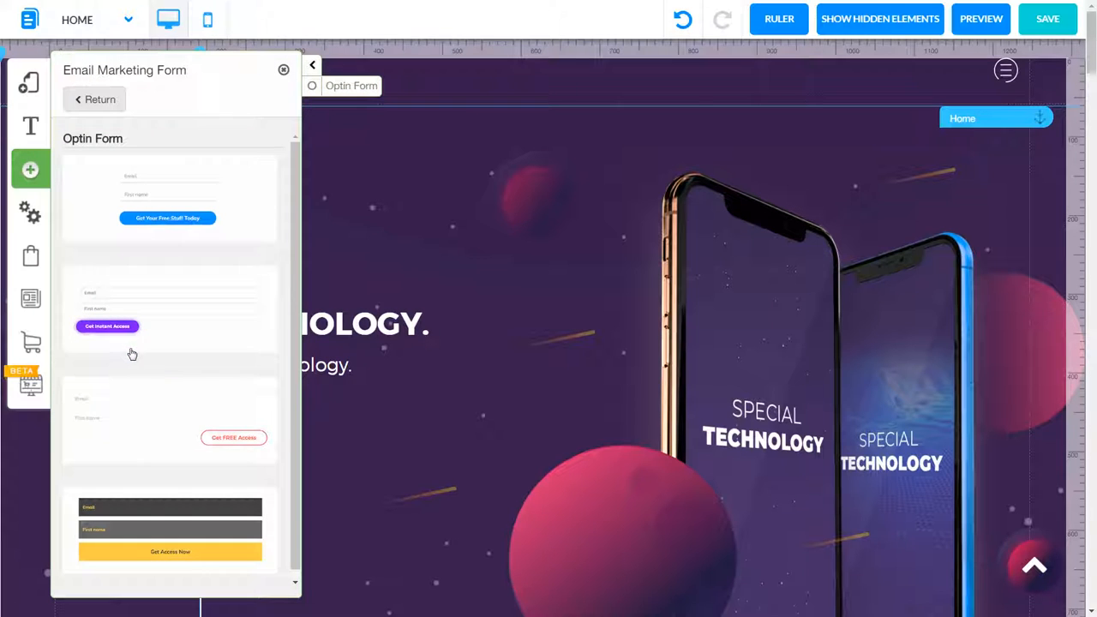
{"action": "left_click", "coordinate": [161, 206]}
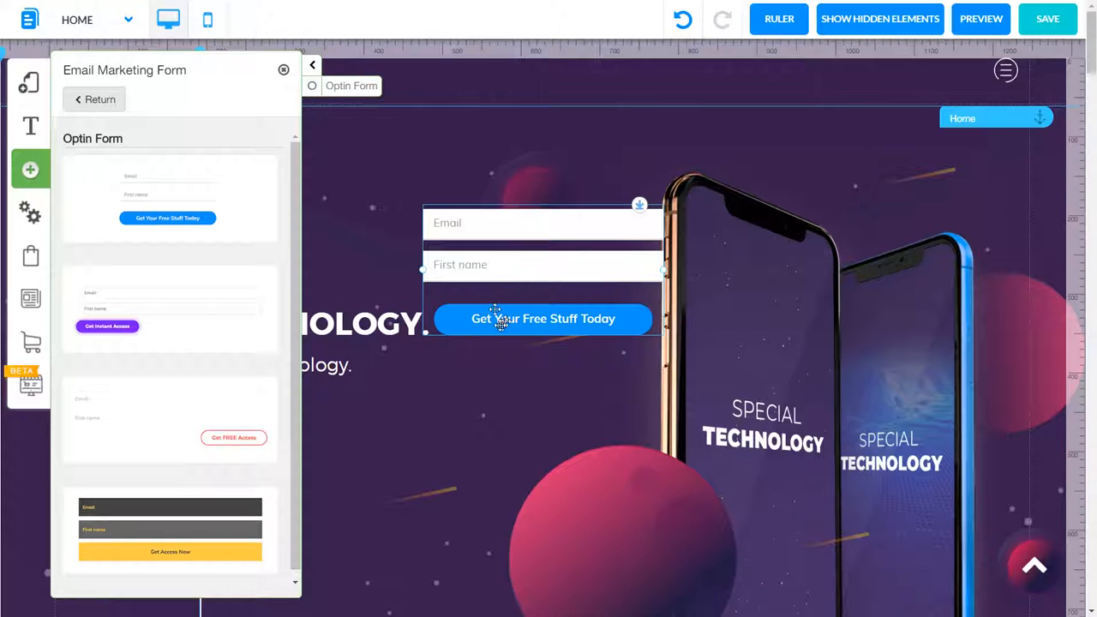
{"action": "left_click", "coordinate": [481, 257]}
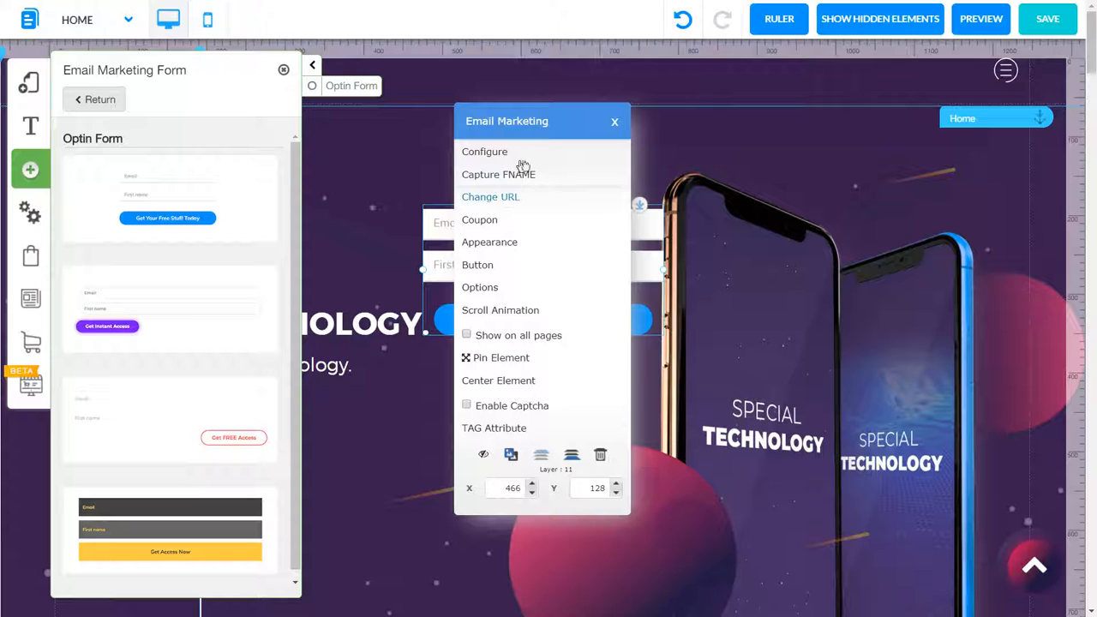
{"action": "left_click", "coordinate": [614, 122]}
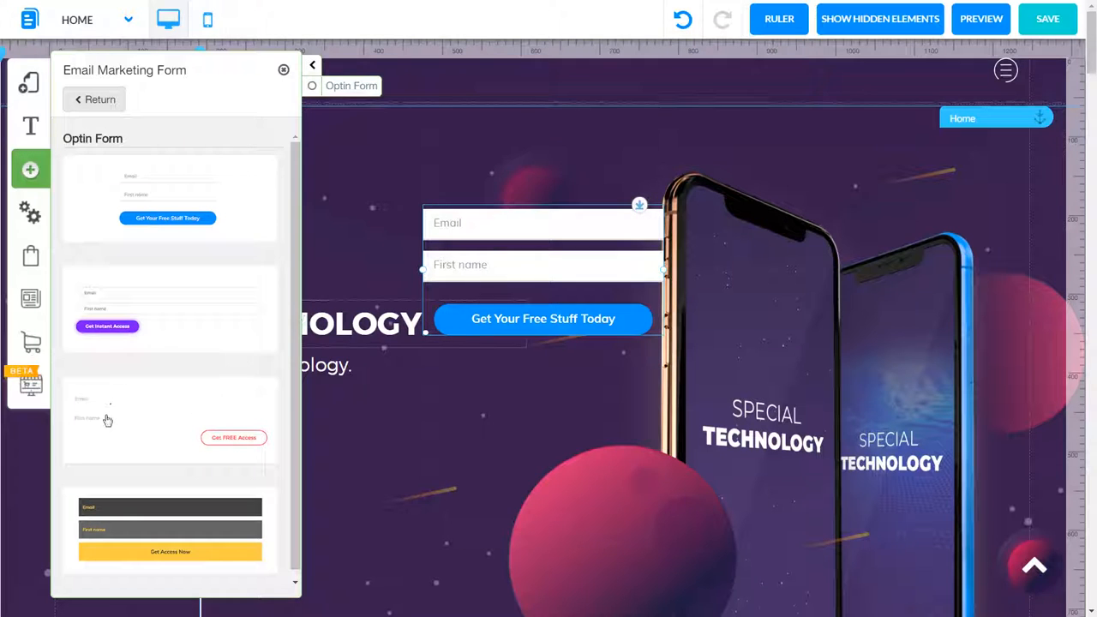
{"action": "left_click", "coordinate": [451, 233]}
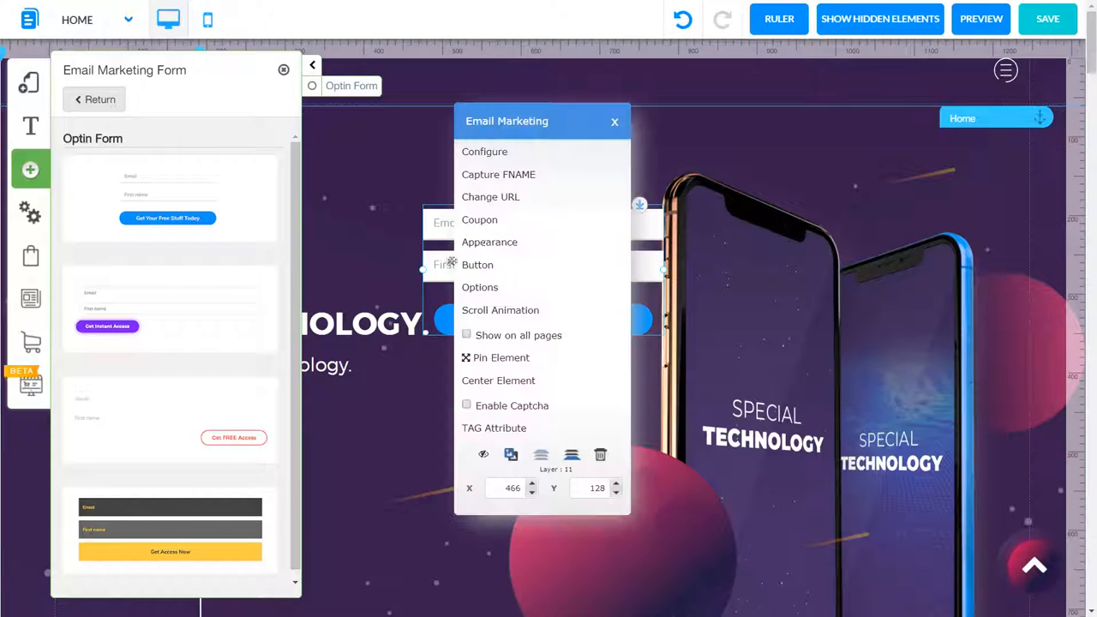
{"action": "left_click", "coordinate": [601, 459]}
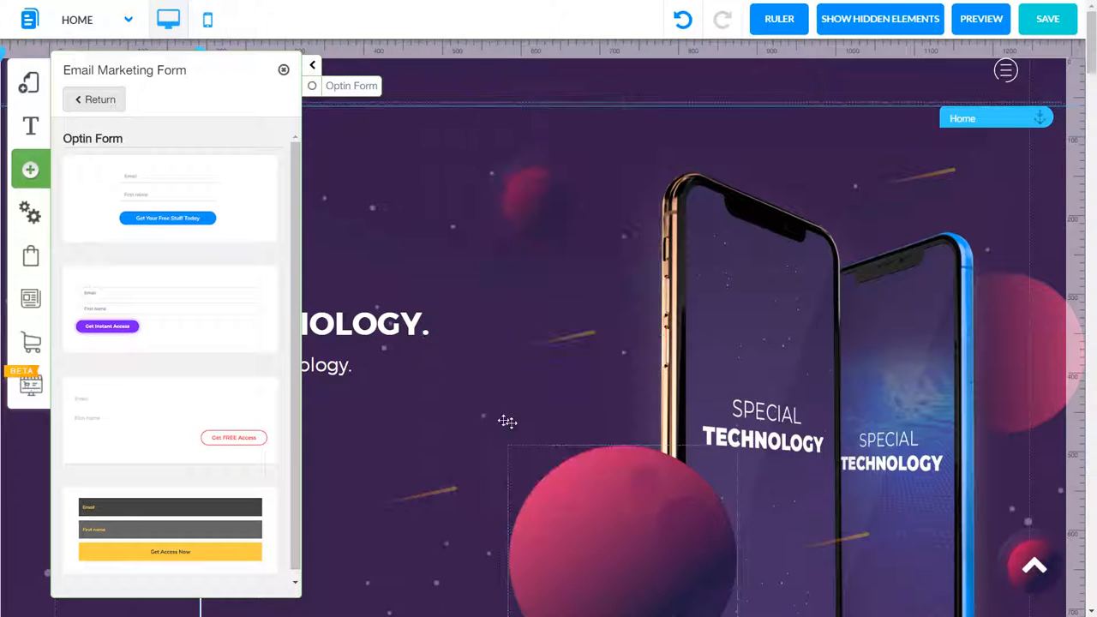
{"action": "left_click", "coordinate": [98, 101]}
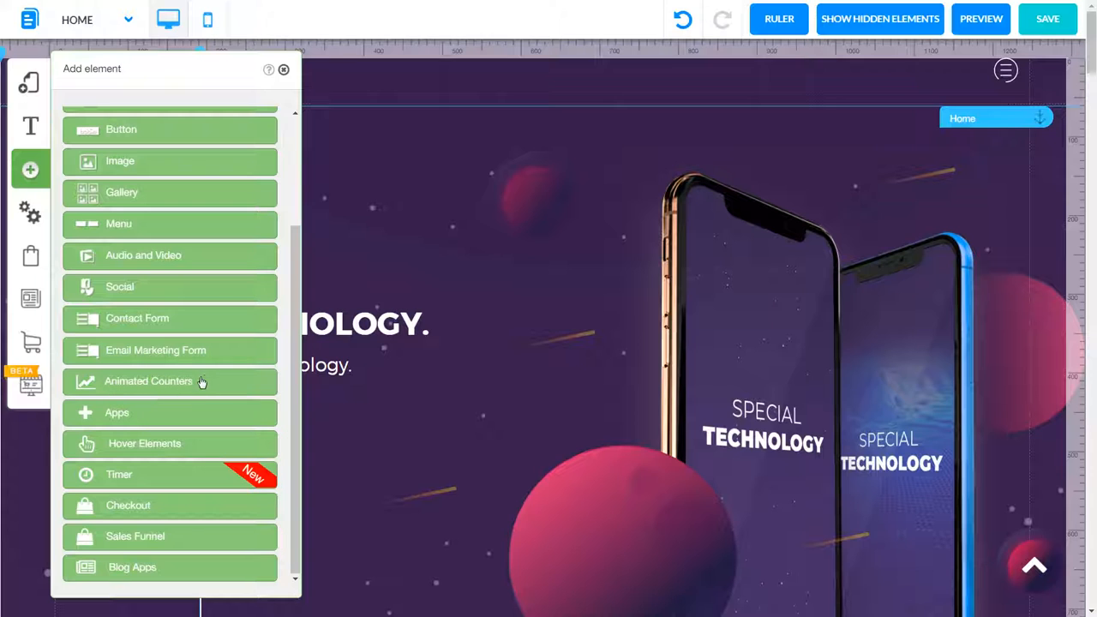
Look through the animated counter elements, covering counters, progress bars and charts
{"action": "left_click", "coordinate": [159, 385]}
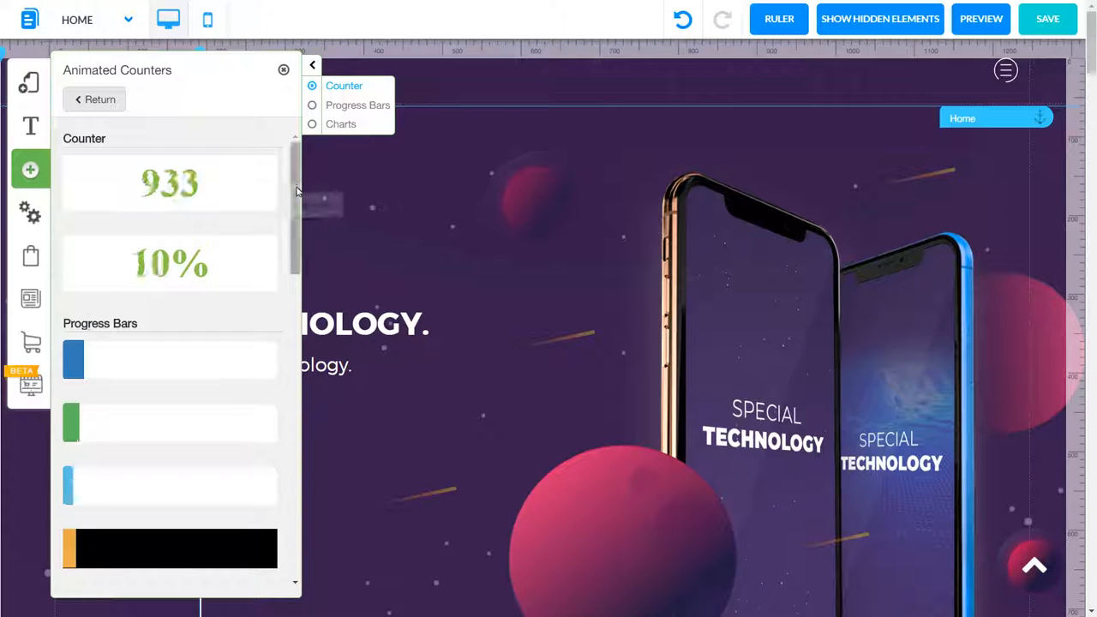
{"action": "scroll", "coordinate": [265, 409], "scroll_direction": "down", "scroll_amount": 8}
{"action": "scroll", "coordinate": [265, 409], "scroll_direction": "down", "scroll_amount": 8}
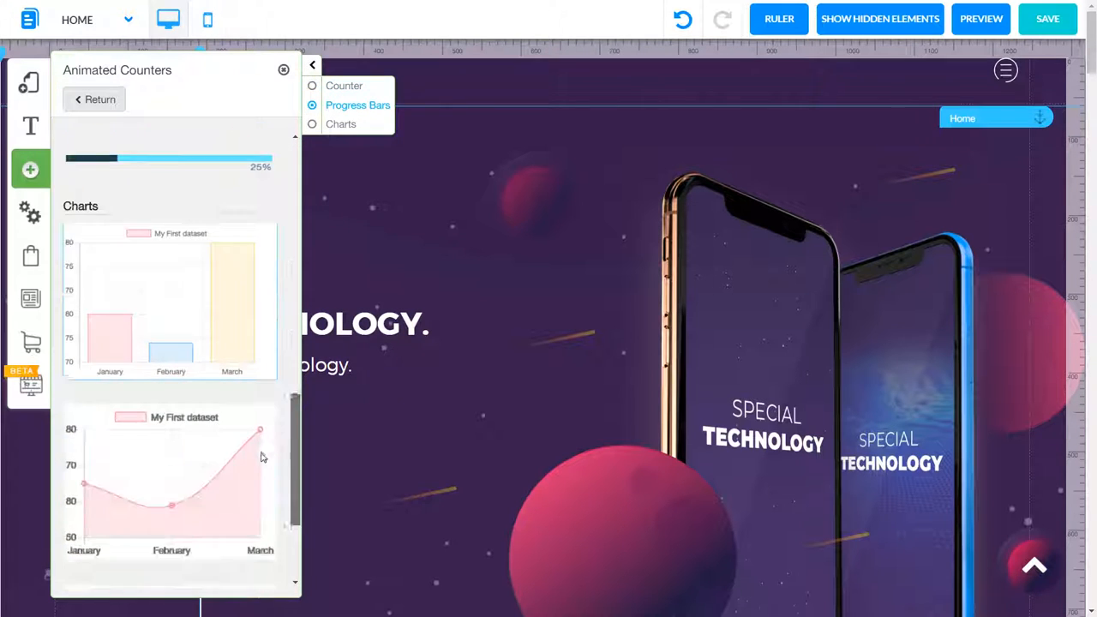
{"action": "scroll", "coordinate": [261, 576], "scroll_direction": "up", "scroll_amount": 15}
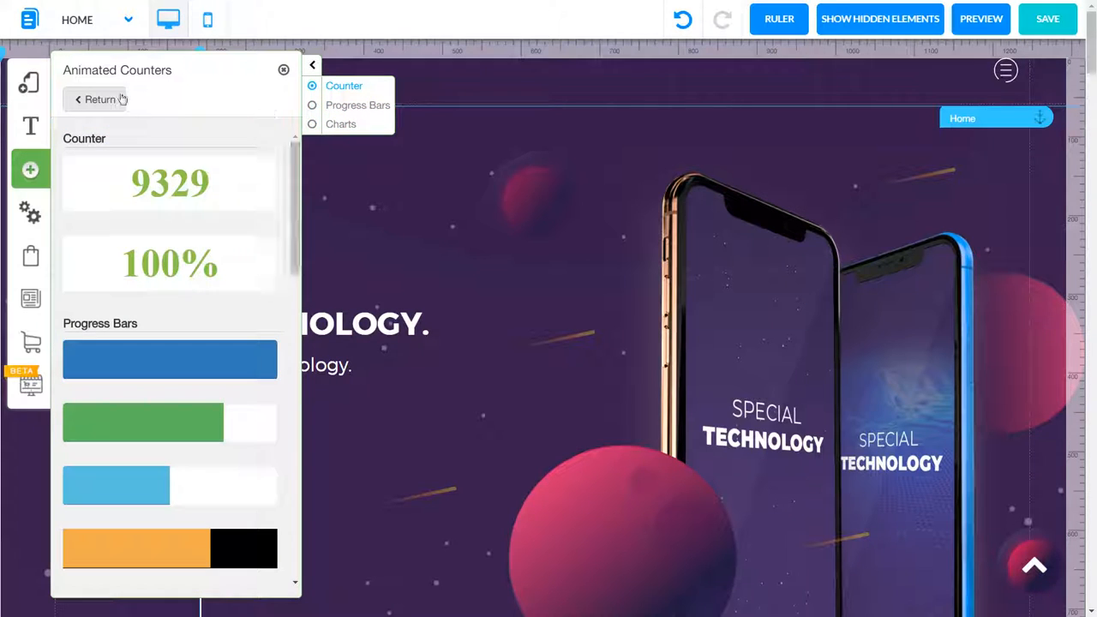
{"action": "left_click", "coordinate": [87, 100]}
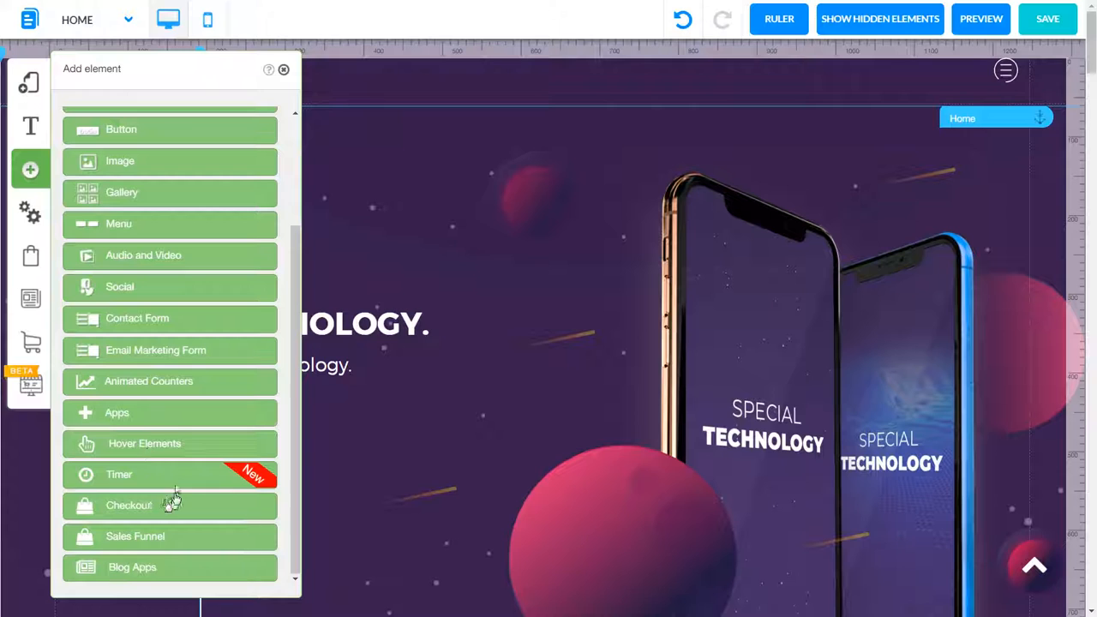
Add an HTML code element from the apps, enlarge it to about 323 by 261, and check its options
{"action": "left_click", "coordinate": [108, 417]}
{"action": "left_click_drag", "start_coordinate": [295, 191], "coordinate": [290, 165]}
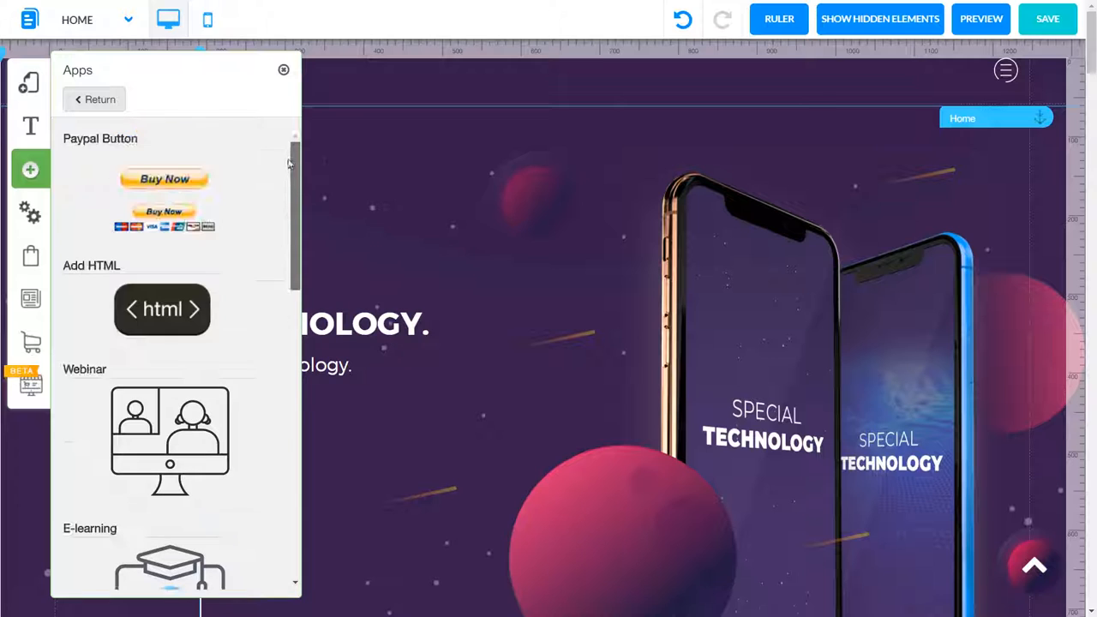
{"action": "left_click_drag", "start_coordinate": [211, 233], "coordinate": [214, 207]}
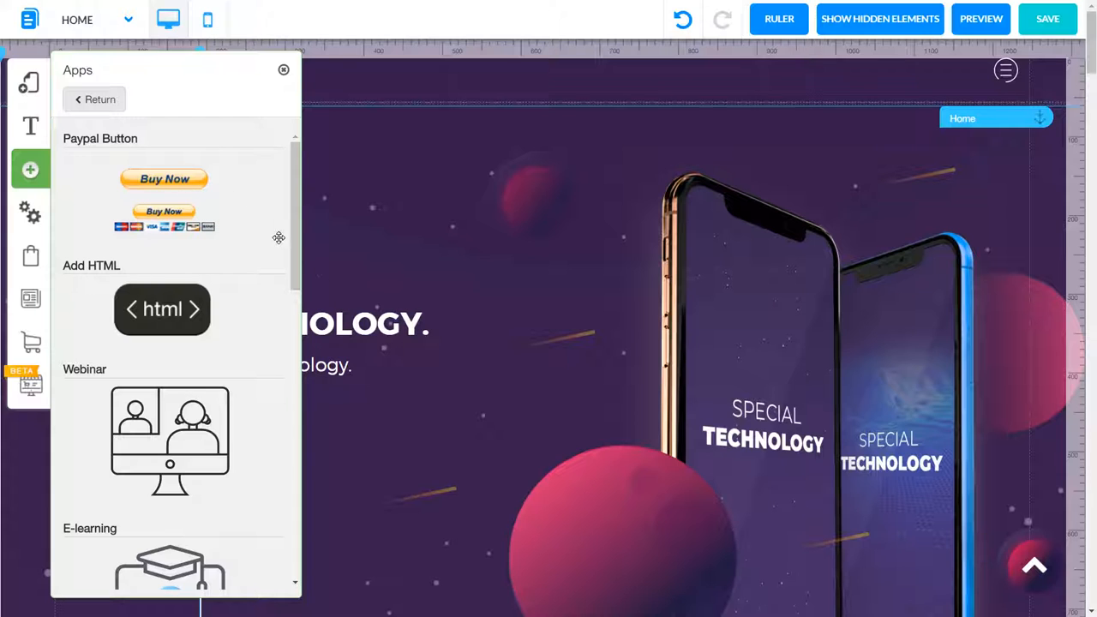
{"action": "left_click_drag", "start_coordinate": [296, 249], "coordinate": [284, 293]}
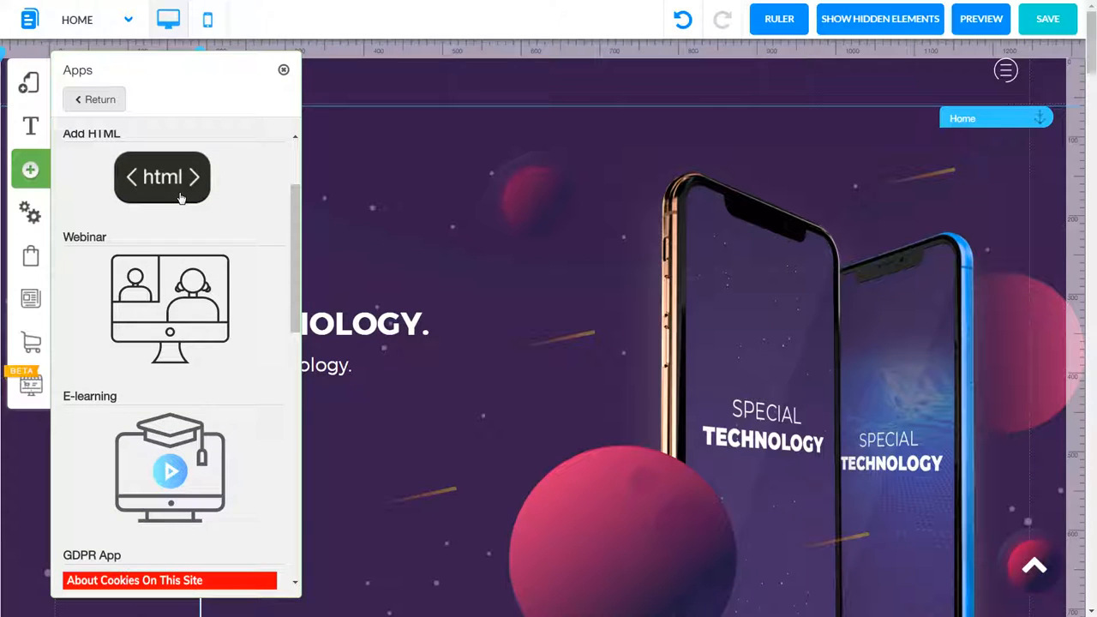
{"action": "left_click", "coordinate": [180, 198]}
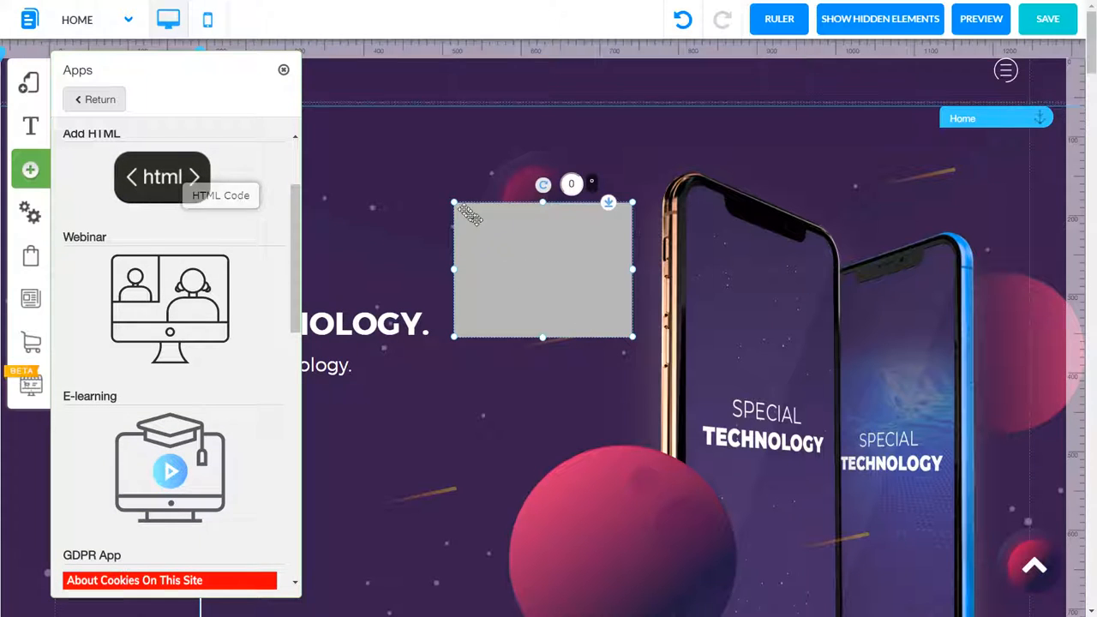
{"action": "left_click_drag", "start_coordinate": [454, 202], "coordinate": [377, 131]}
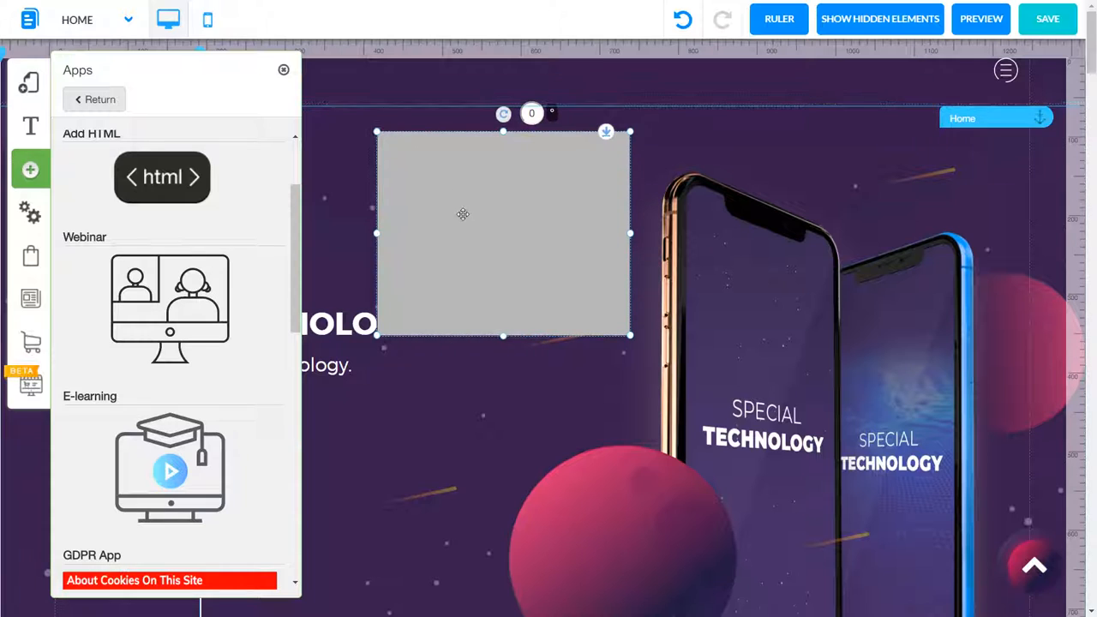
{"action": "left_click", "coordinate": [465, 215]}
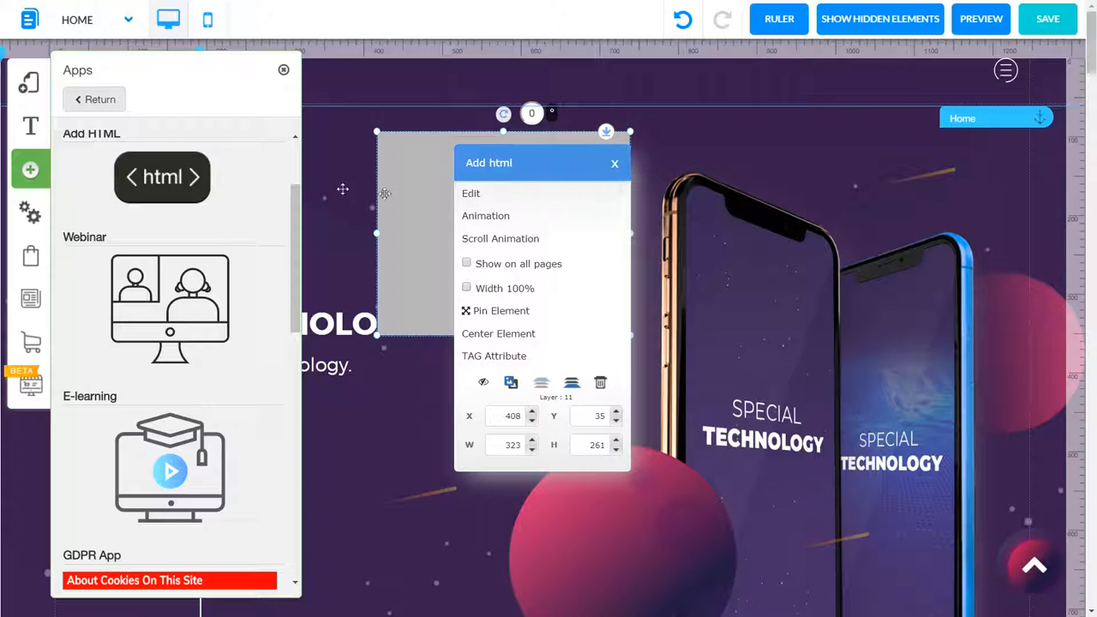
{"action": "left_click", "coordinate": [615, 164]}
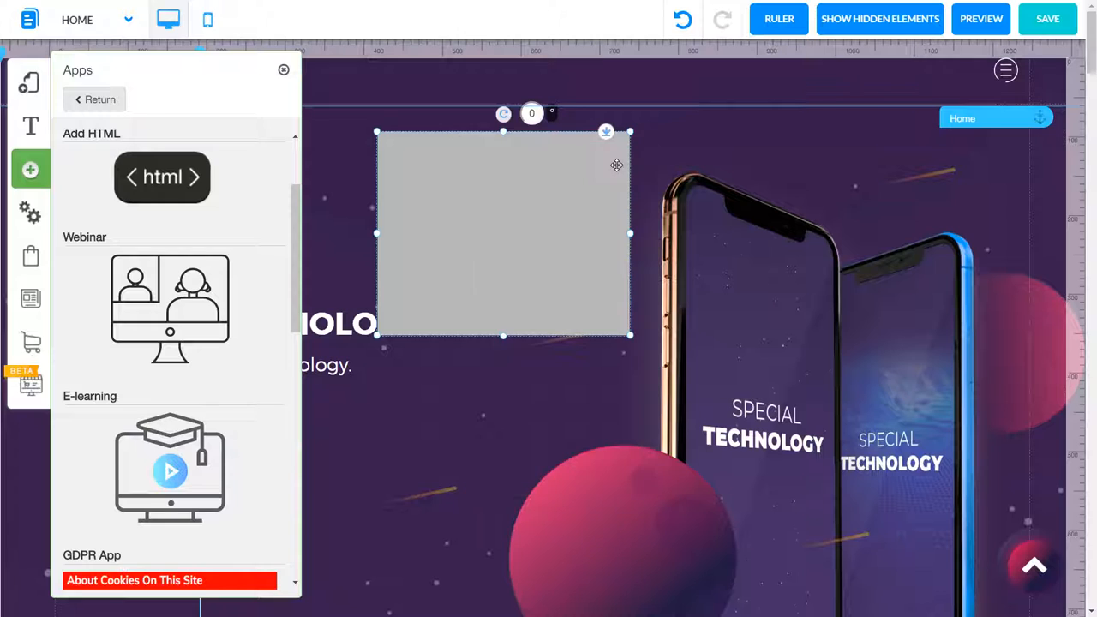
Delete the HTML code element from the page
{"action": "left_click", "coordinate": [551, 214]}
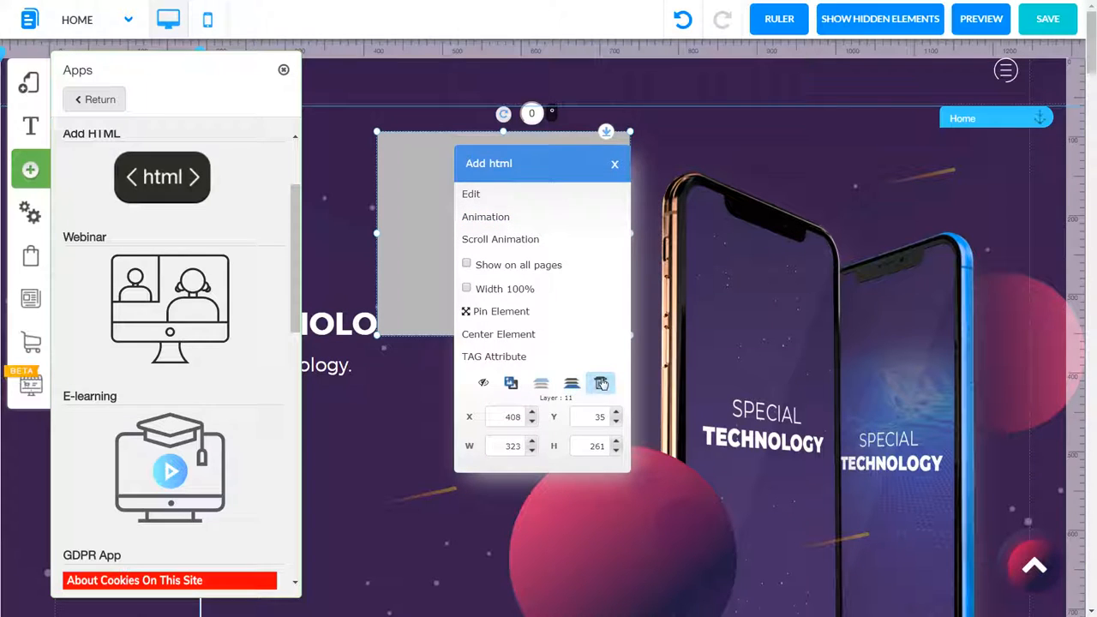
{"action": "left_click", "coordinate": [604, 380]}
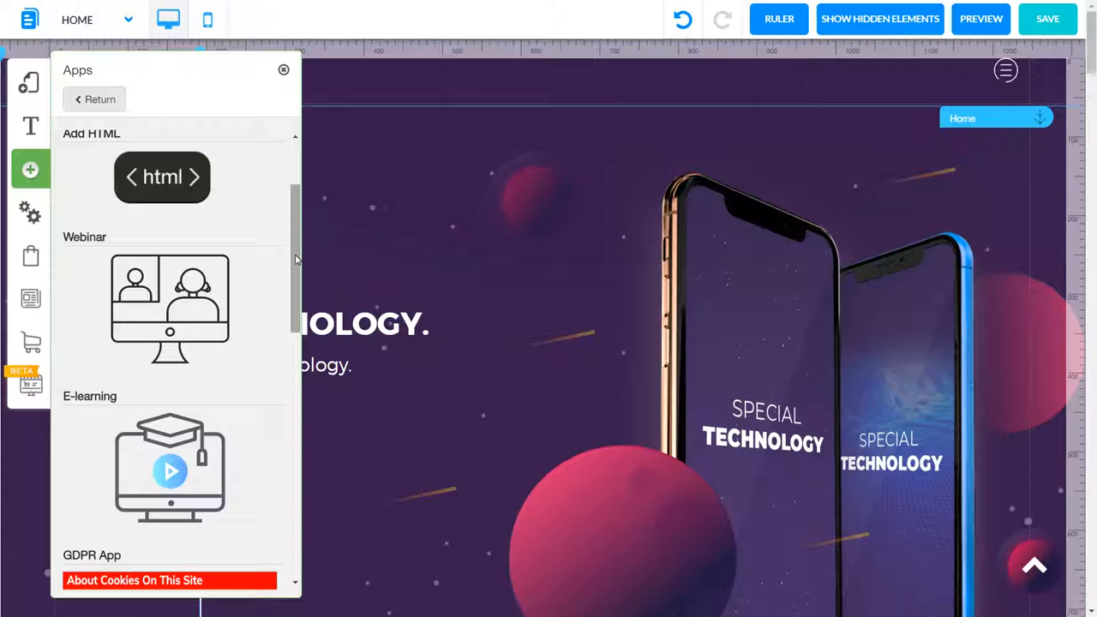
Try out the Webinar app on the page, shrink it to about 571 by 533, check its options, and delete it
{"action": "mouse_move", "coordinate": [296, 253]}
{"action": "left_mouse_down"}
{"action": "mouse_move", "coordinate": [295, 213]}
{"action": "mouse_move", "coordinate": [293, 249]}
{"action": "left_mouse_up"}
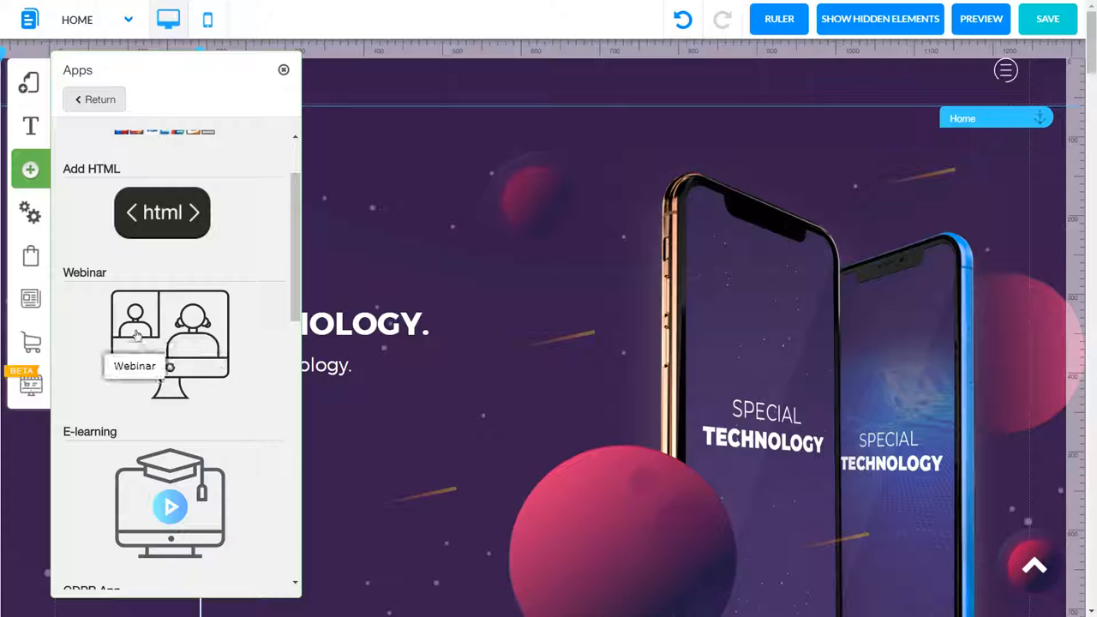
{"action": "left_click", "coordinate": [185, 322]}
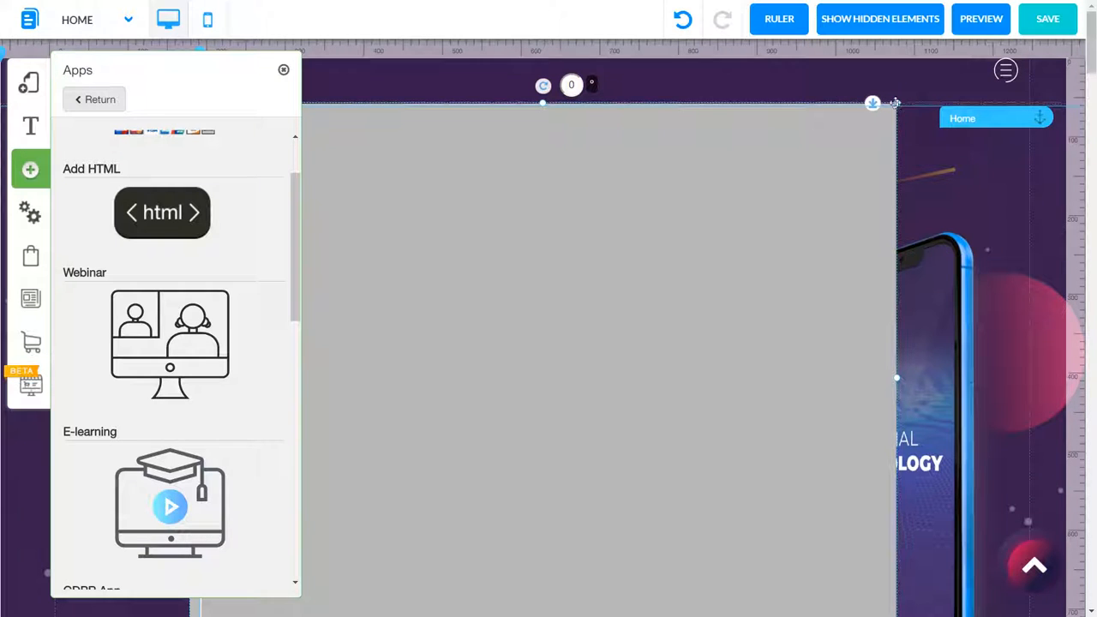
{"action": "left_click_drag", "start_coordinate": [898, 104], "coordinate": [638, 239]}
{"action": "left_click_drag", "start_coordinate": [528, 353], "coordinate": [725, 287]}
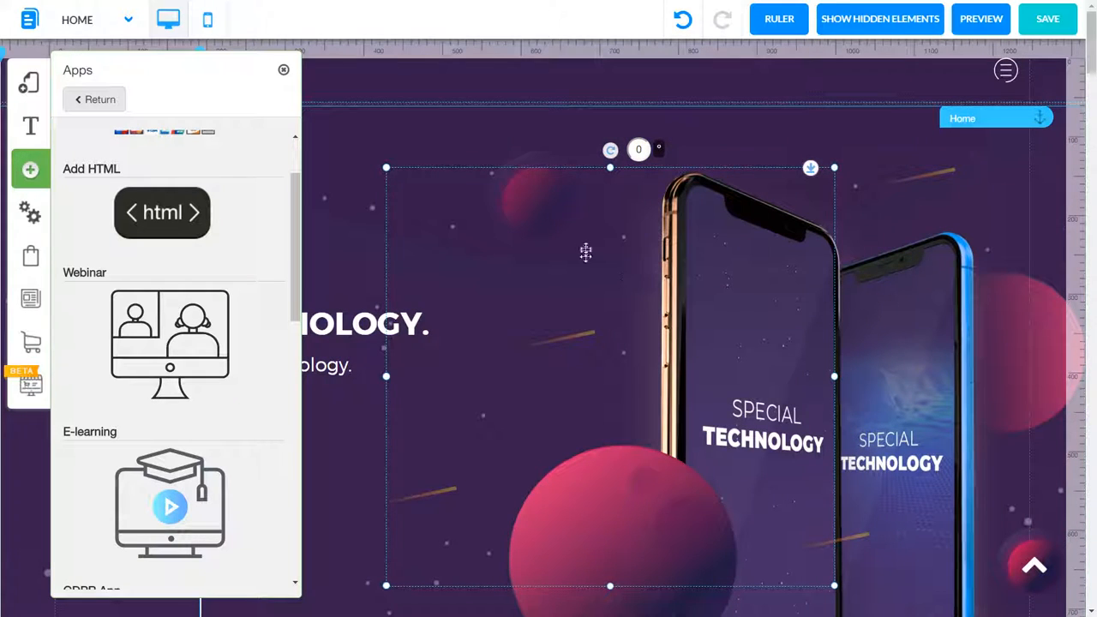
{"action": "left_click", "coordinate": [586, 250]}
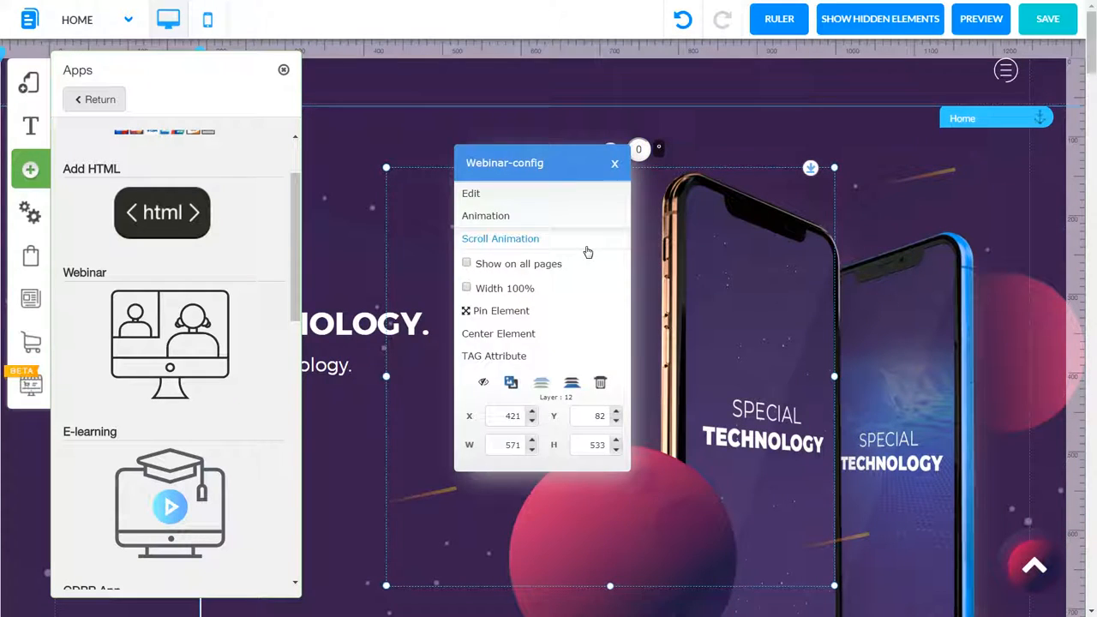
{"action": "left_click", "coordinate": [600, 381]}
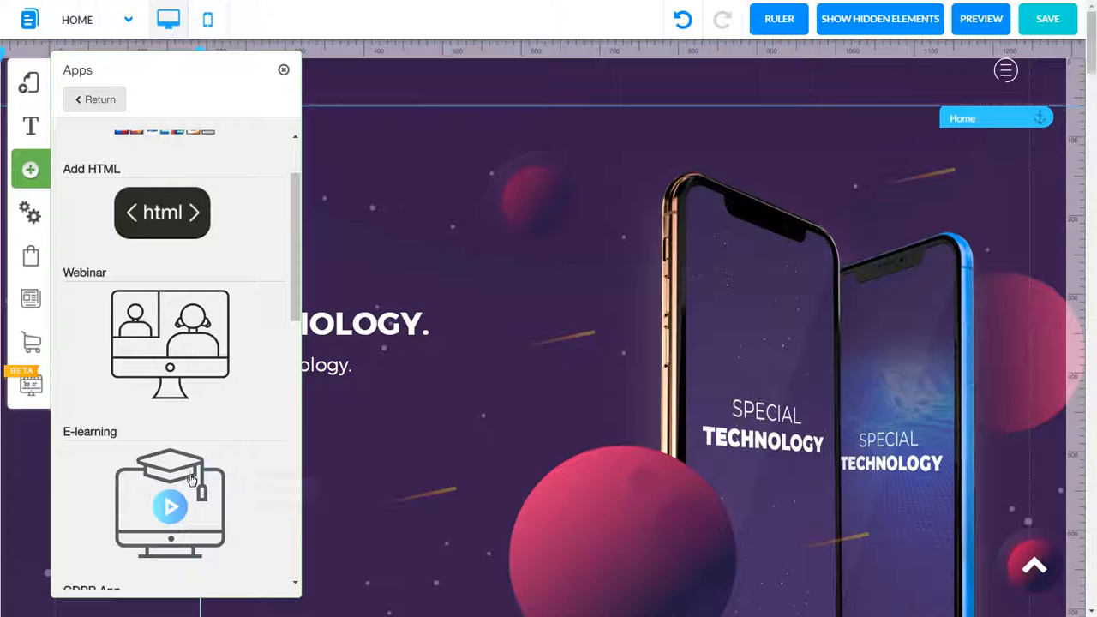
Try out the E-learning app on the page, check its course selection, and delete it
{"action": "left_click_drag", "start_coordinate": [293, 314], "coordinate": [296, 375]}
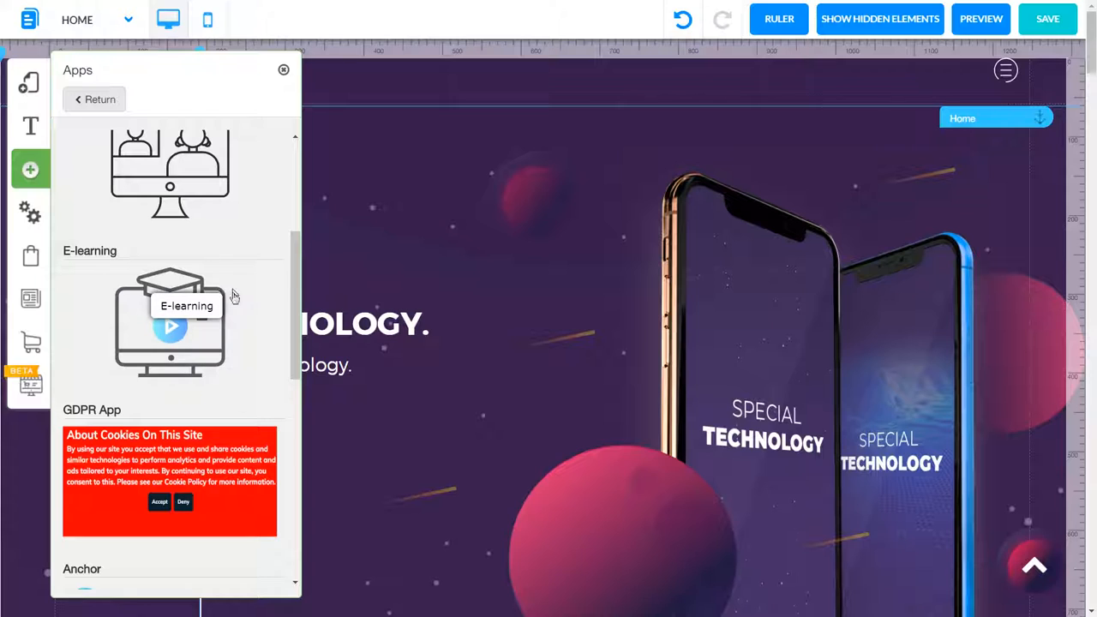
{"action": "left_click", "coordinate": [170, 324]}
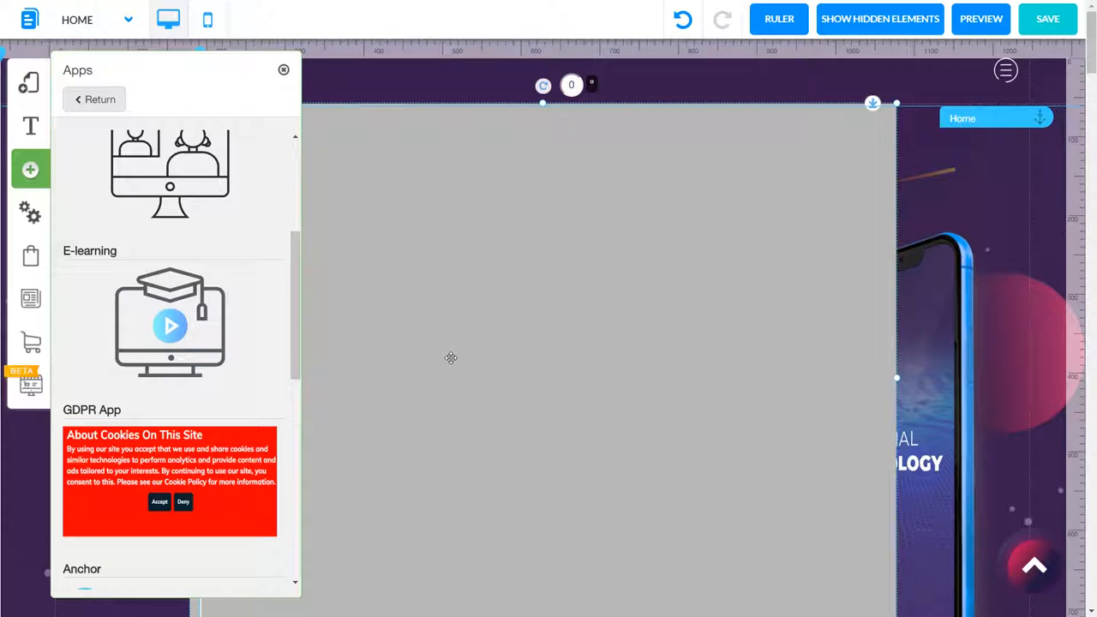
{"action": "left_click", "coordinate": [480, 252]}
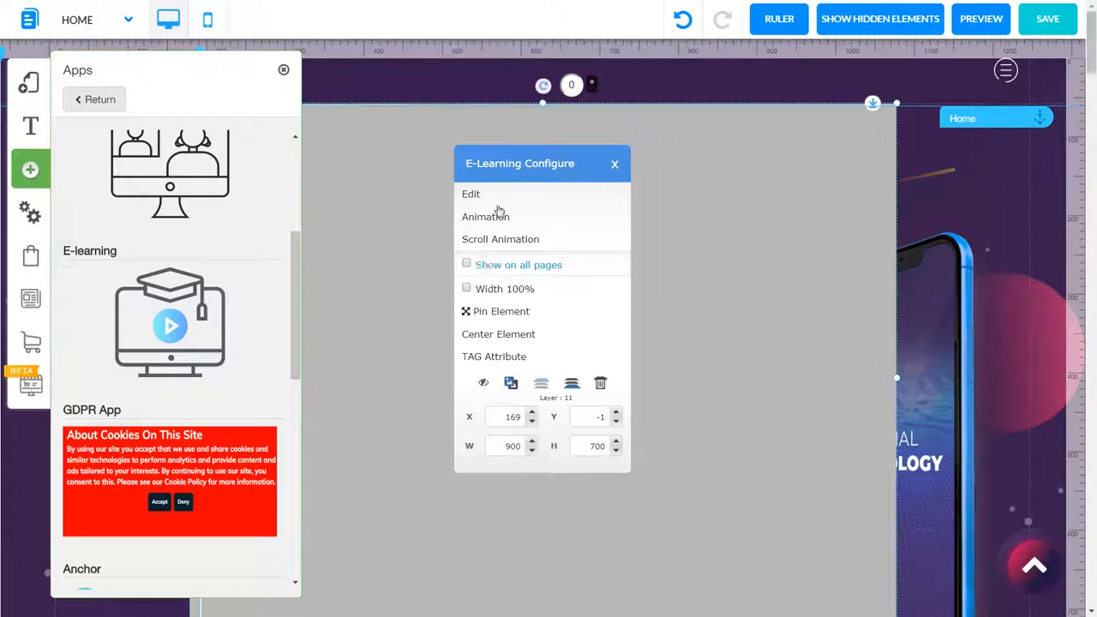
{"action": "left_click", "coordinate": [496, 316]}
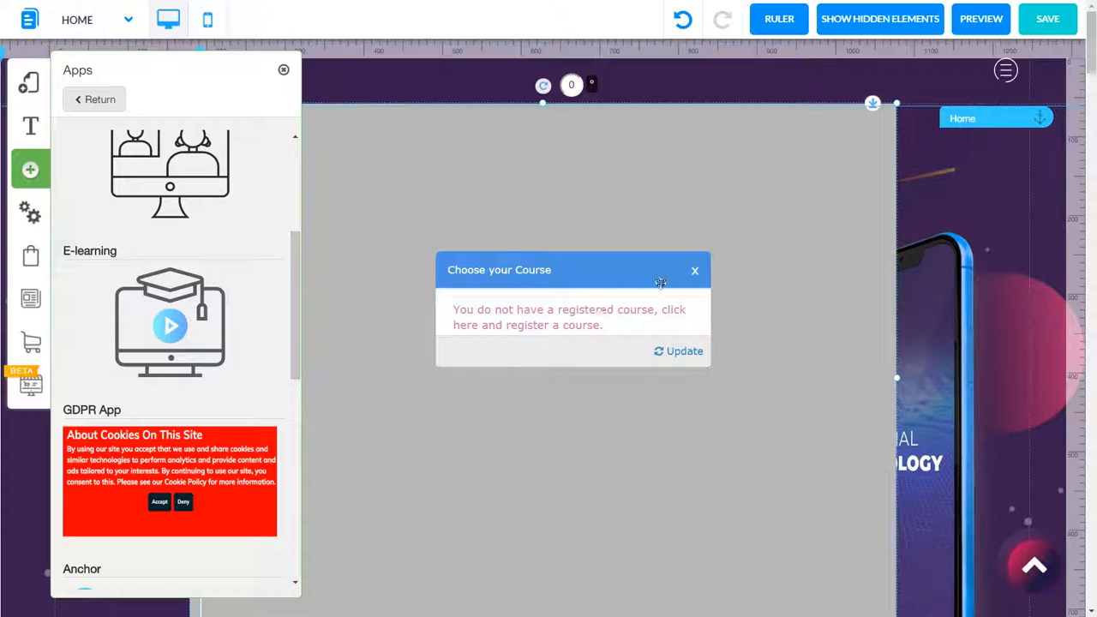
{"action": "left_click", "coordinate": [695, 273]}
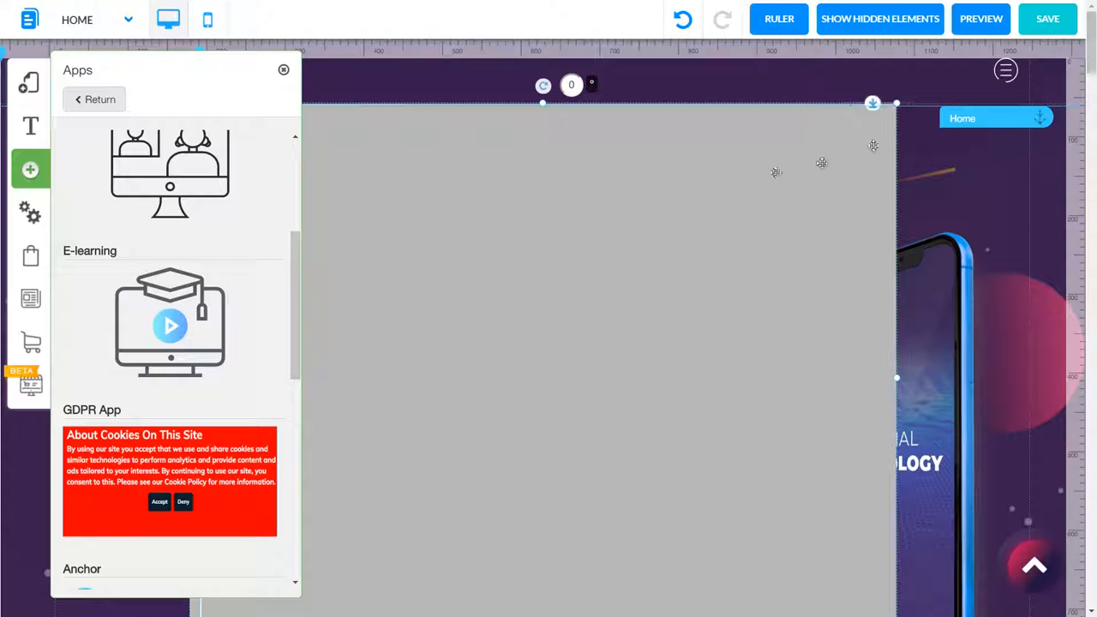
{"action": "left_click", "coordinate": [755, 180]}
{"action": "left_click", "coordinate": [600, 383]}
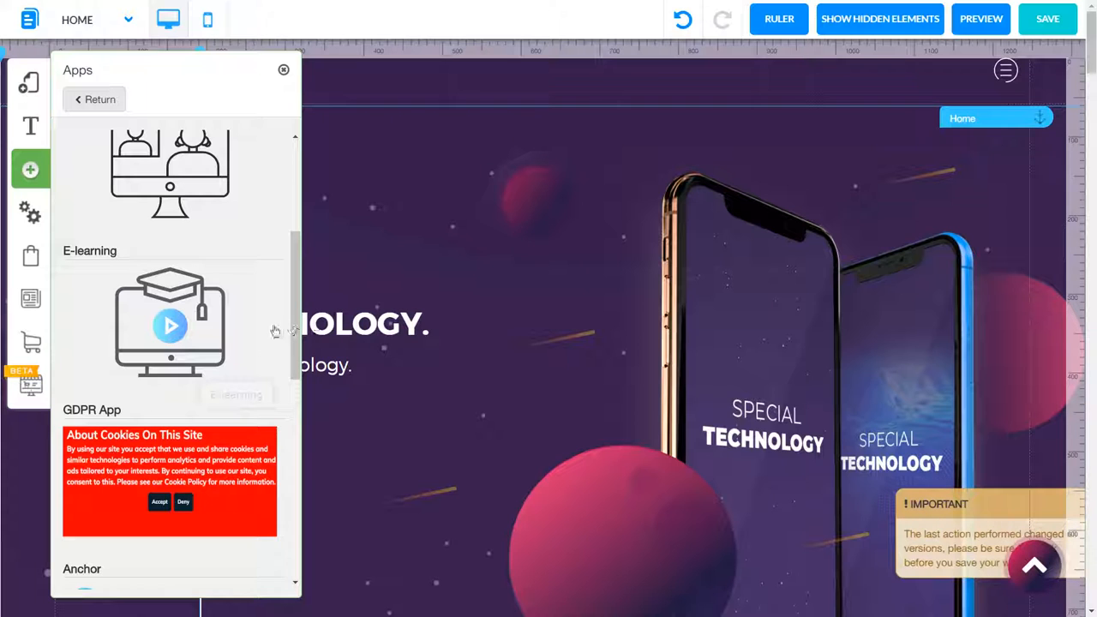
Look through the remaining apps, covering GDPR App, Anchor, Shopify, OpenTable and Amazon Coupon
{"action": "left_click_drag", "start_coordinate": [298, 324], "coordinate": [290, 364]}
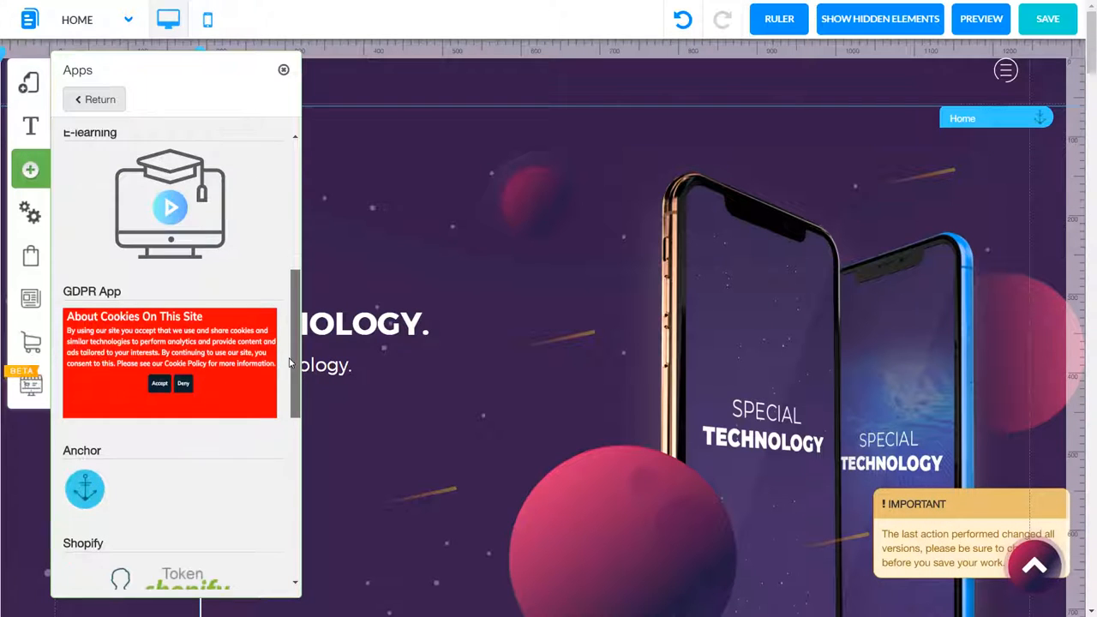
{"action": "scroll", "coordinate": [215, 318], "scroll_direction": "down", "scroll_amount": 2}
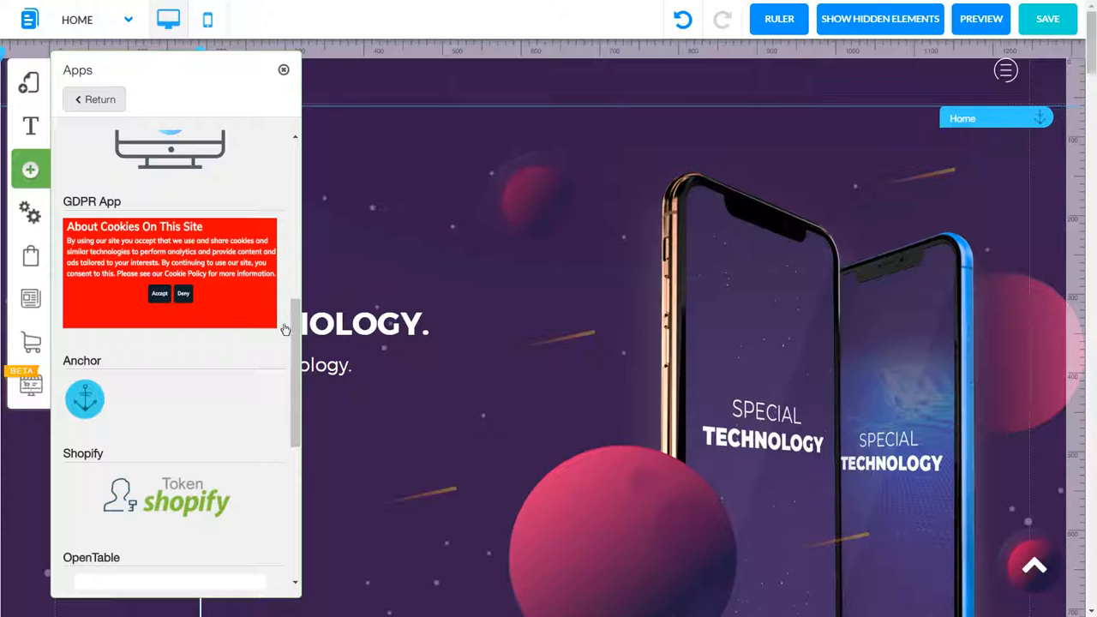
{"action": "scroll", "coordinate": [292, 325], "scroll_direction": "down", "scroll_amount": 2}
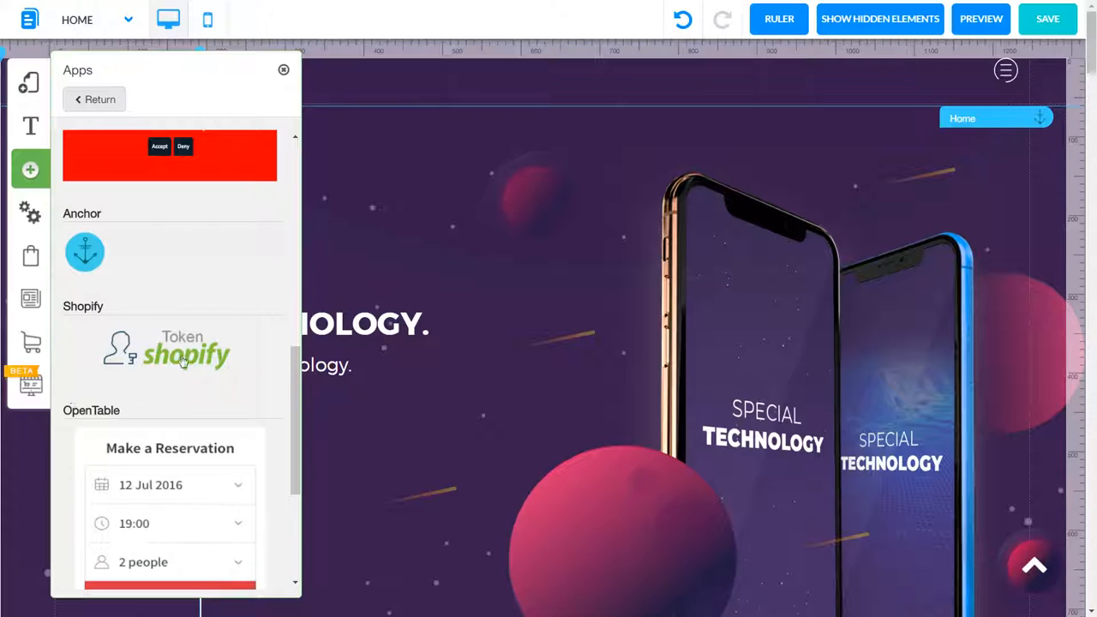
{"action": "left_click_drag", "start_coordinate": [295, 381], "coordinate": [289, 443]}
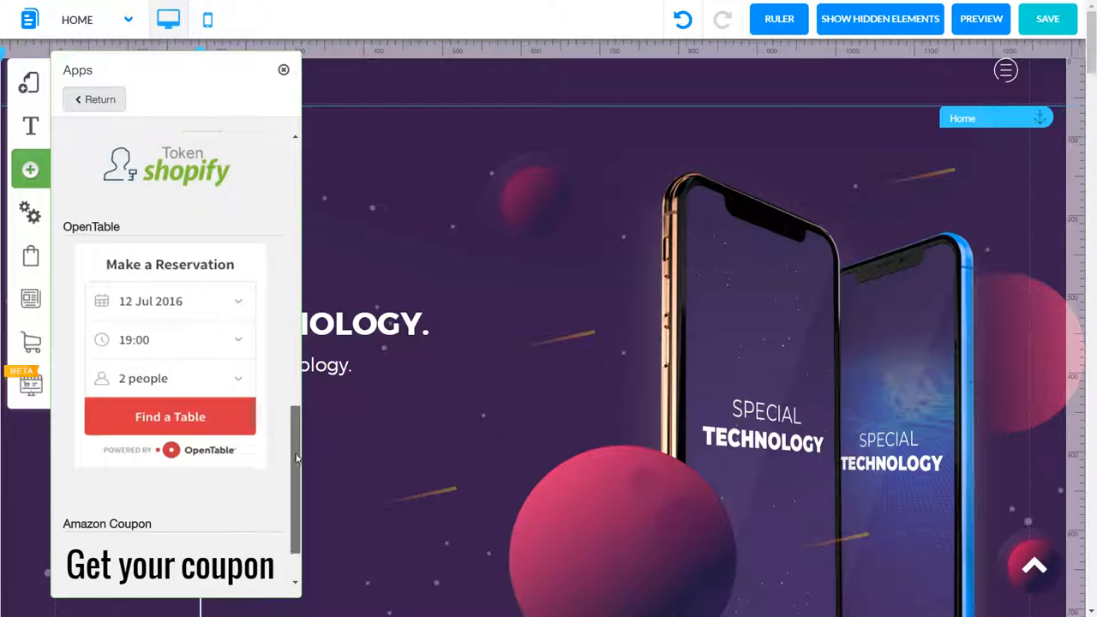
{"action": "left_click_drag", "start_coordinate": [293, 439], "coordinate": [298, 459]}
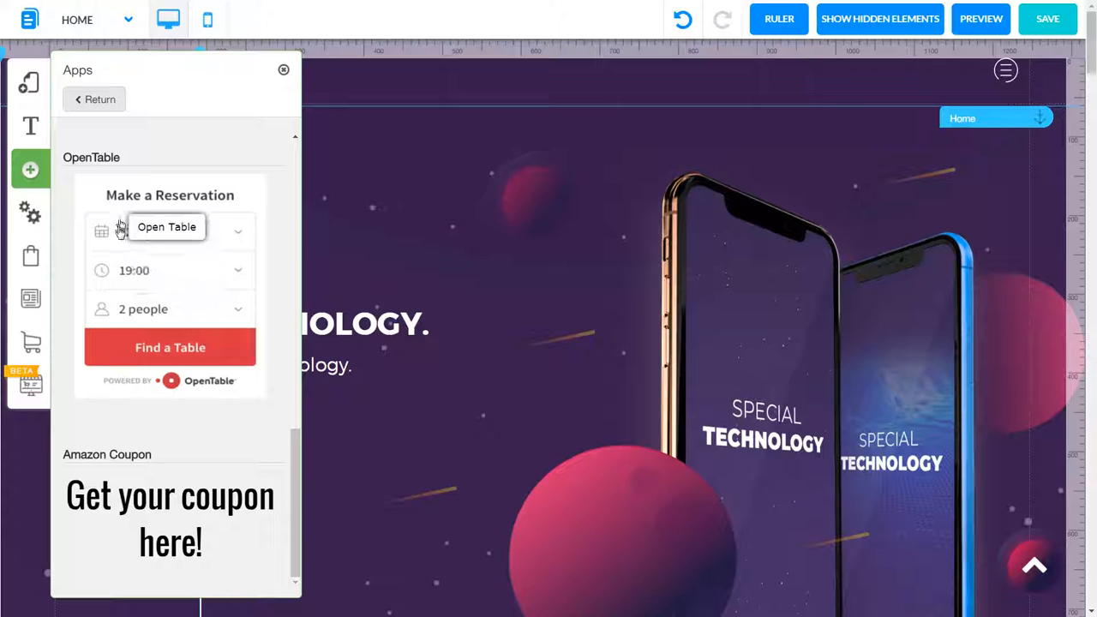
Check the OpenTable app's restaurant connection options without connecting one, and leave the apps
{"action": "left_click", "coordinate": [196, 257]}
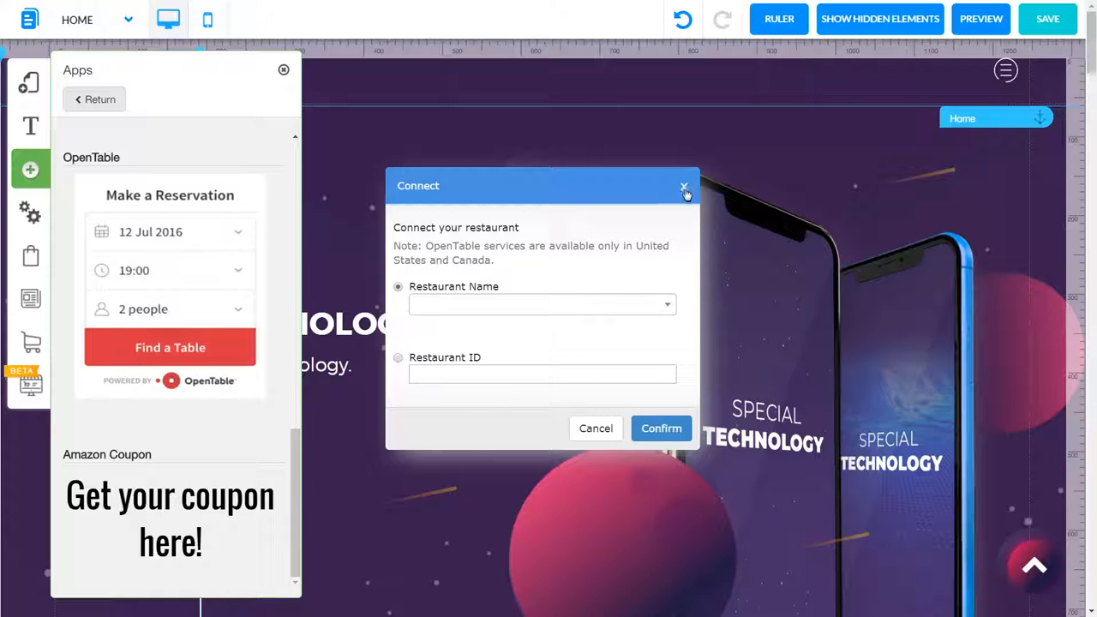
{"action": "left_click", "coordinate": [684, 187]}
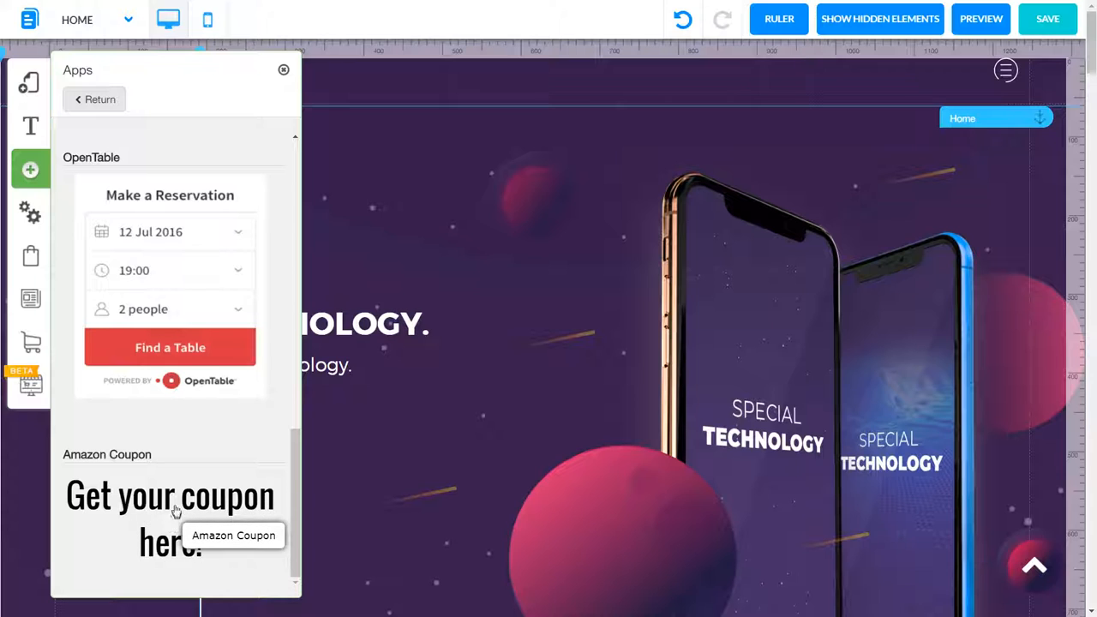
{"action": "left_click", "coordinate": [92, 100]}
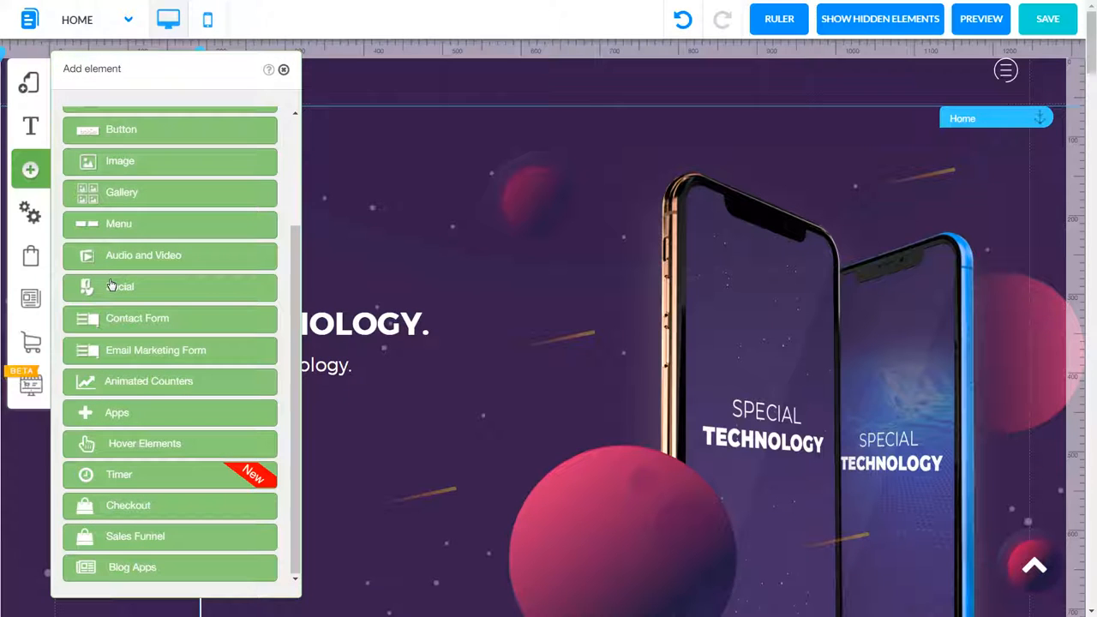
Look at the Box Hover styles among the hover elements
{"action": "left_click", "coordinate": [138, 446]}
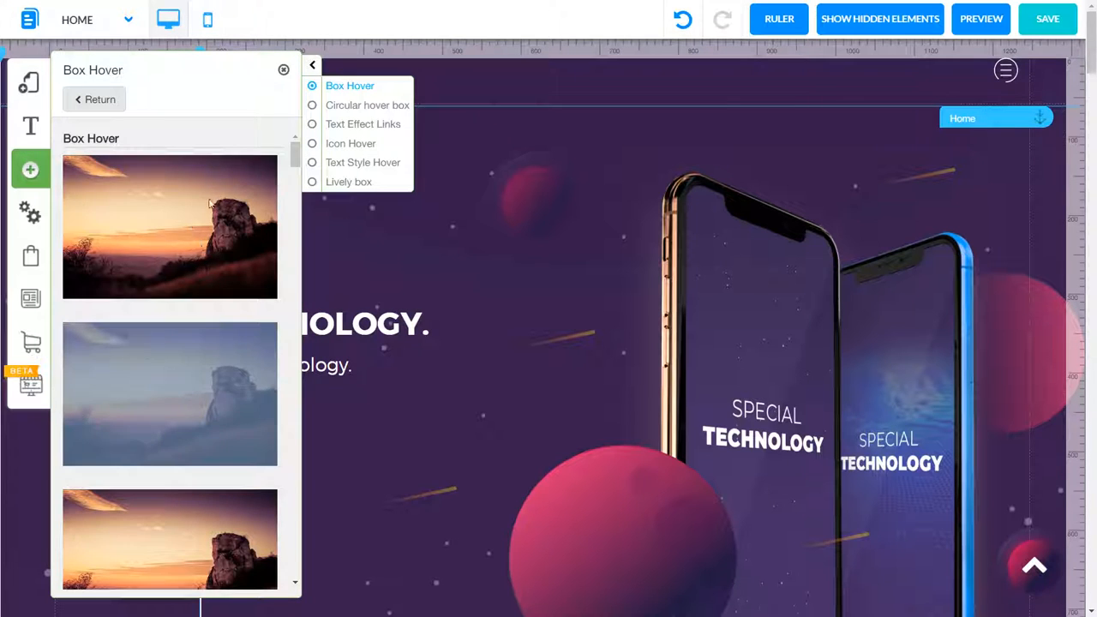
{"action": "left_click_drag", "start_coordinate": [296, 158], "coordinate": [169, 108]}
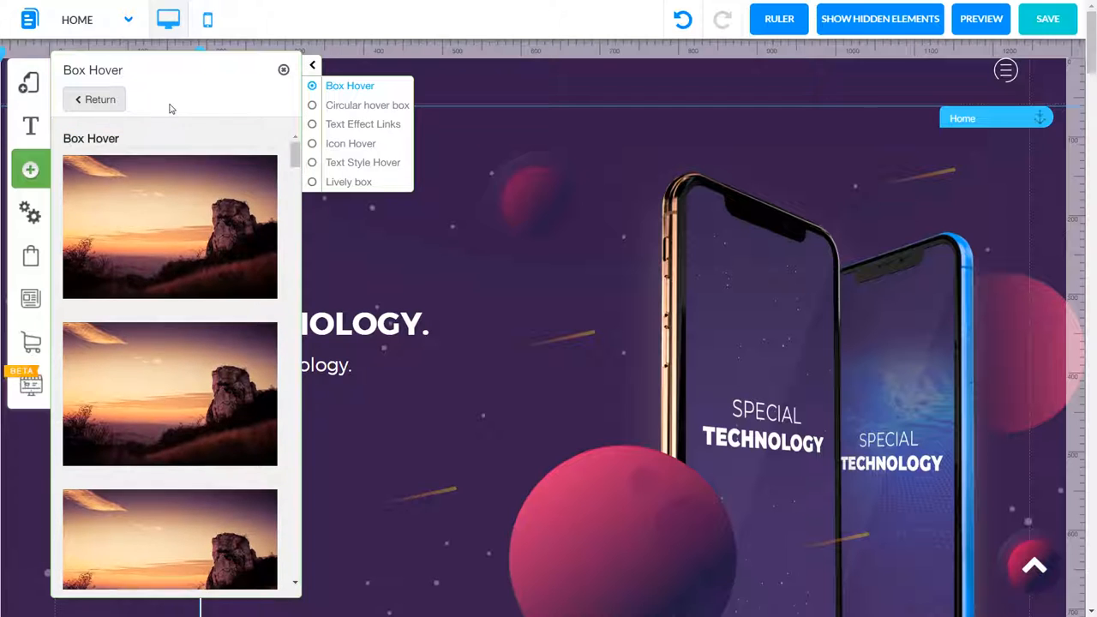
{"action": "left_click", "coordinate": [99, 100]}
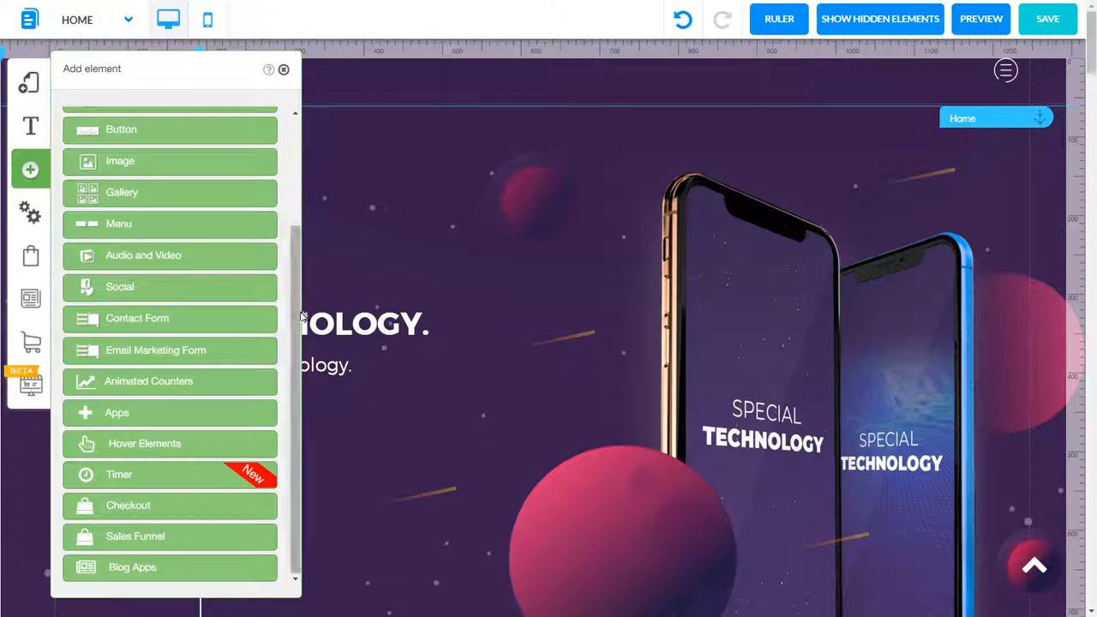
Look through the image elements, covering Image, Image Hover, Image 3D and Image Effect
{"action": "left_click_drag", "start_coordinate": [295, 319], "coordinate": [293, 256]}
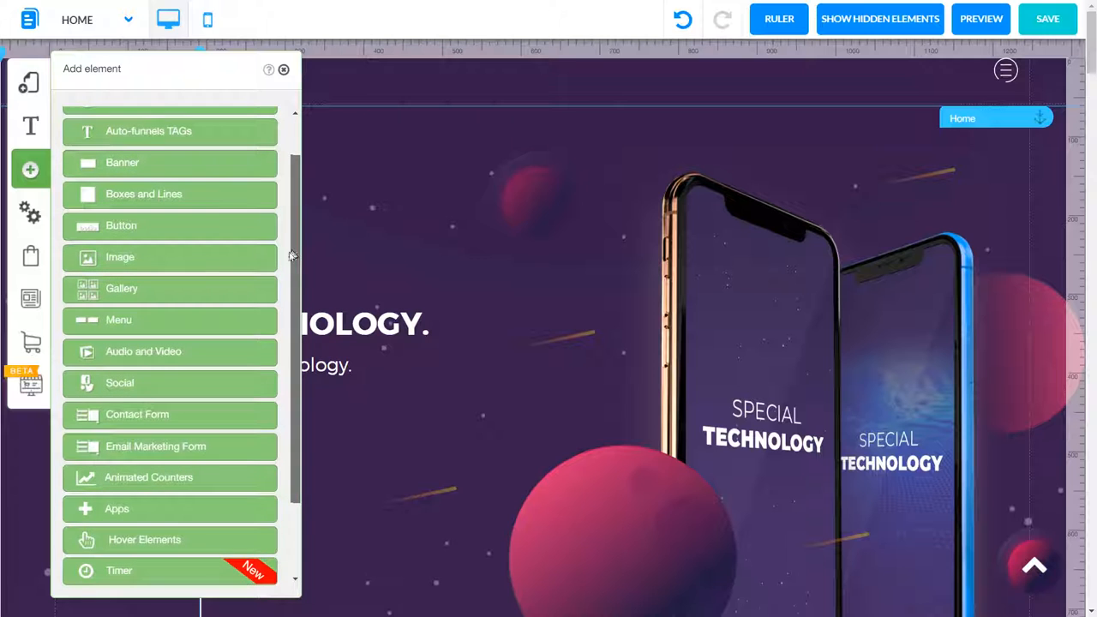
{"action": "left_click", "coordinate": [133, 259]}
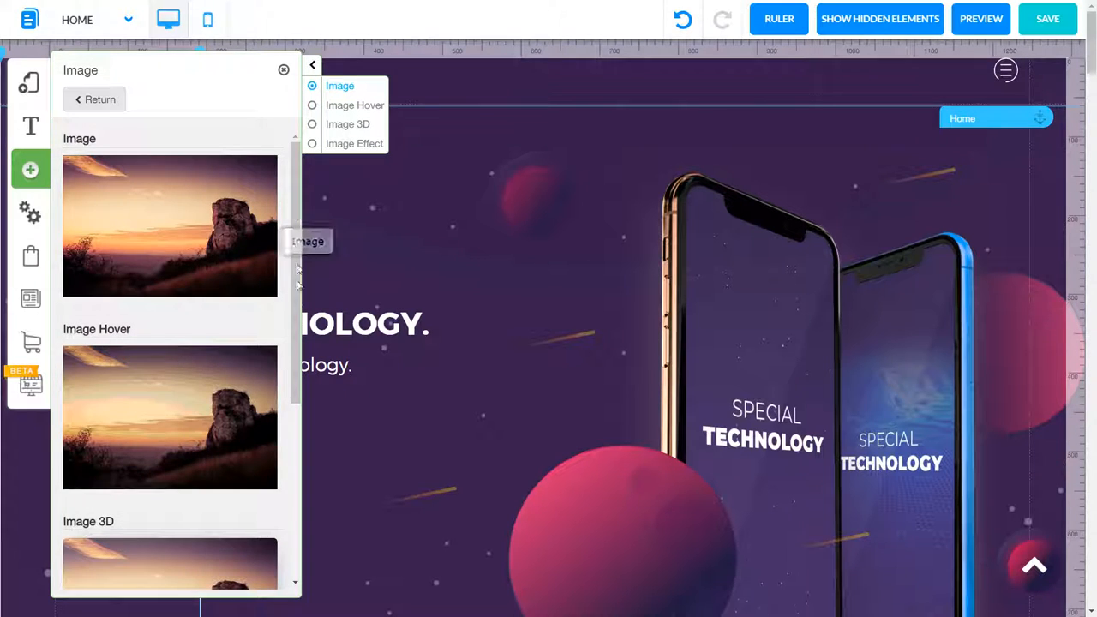
{"action": "scroll", "coordinate": [290, 420], "scroll_direction": "down", "scroll_amount": 4}
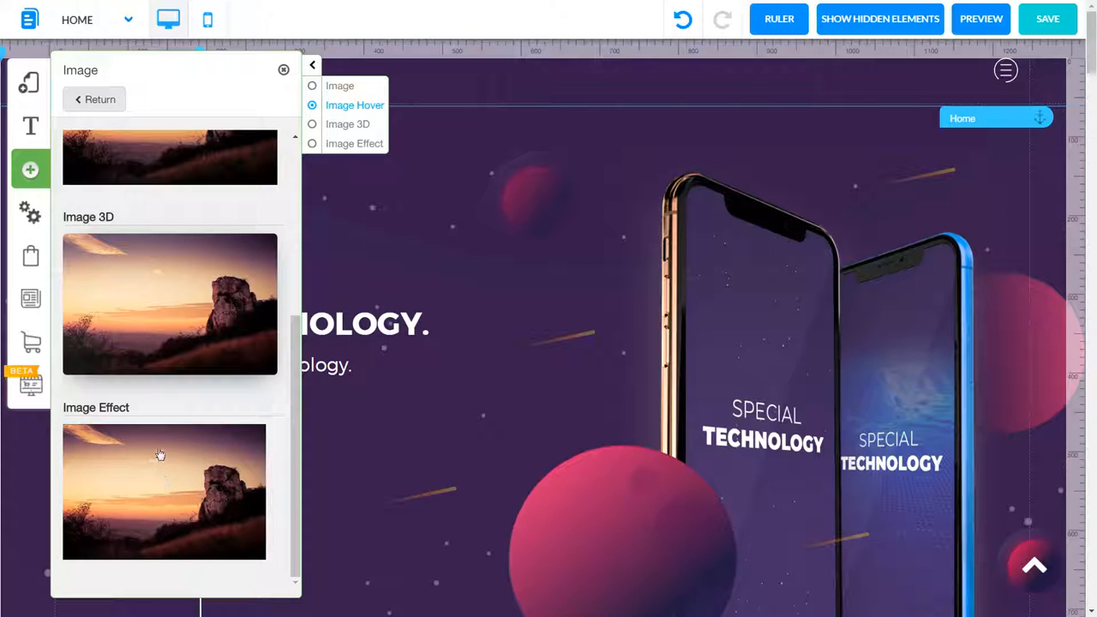
{"action": "left_click", "coordinate": [95, 105]}
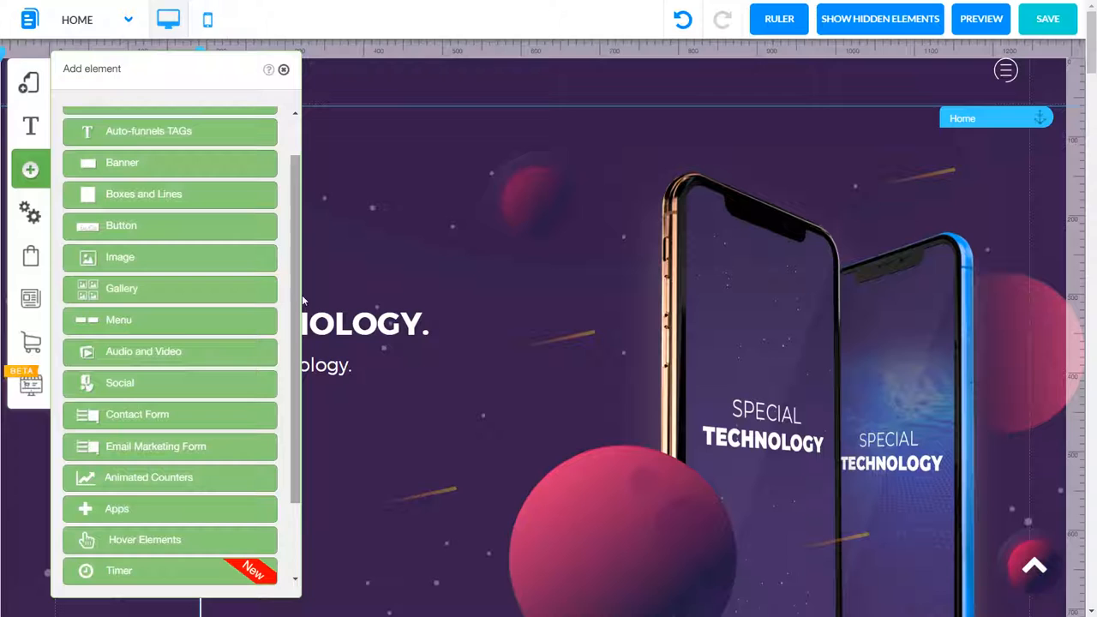
Try out a circular hover box from the hover elements on the page, check its options, and delete it
{"action": "scroll", "coordinate": [289, 525], "scroll_direction": "down", "scroll_amount": 2}
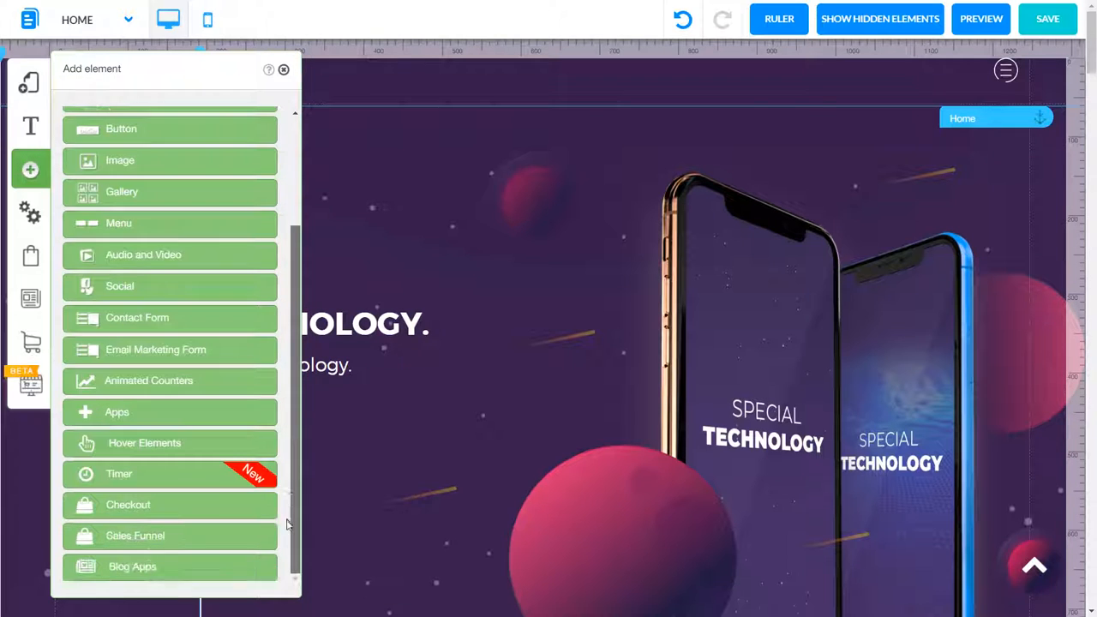
{"action": "left_click", "coordinate": [155, 446]}
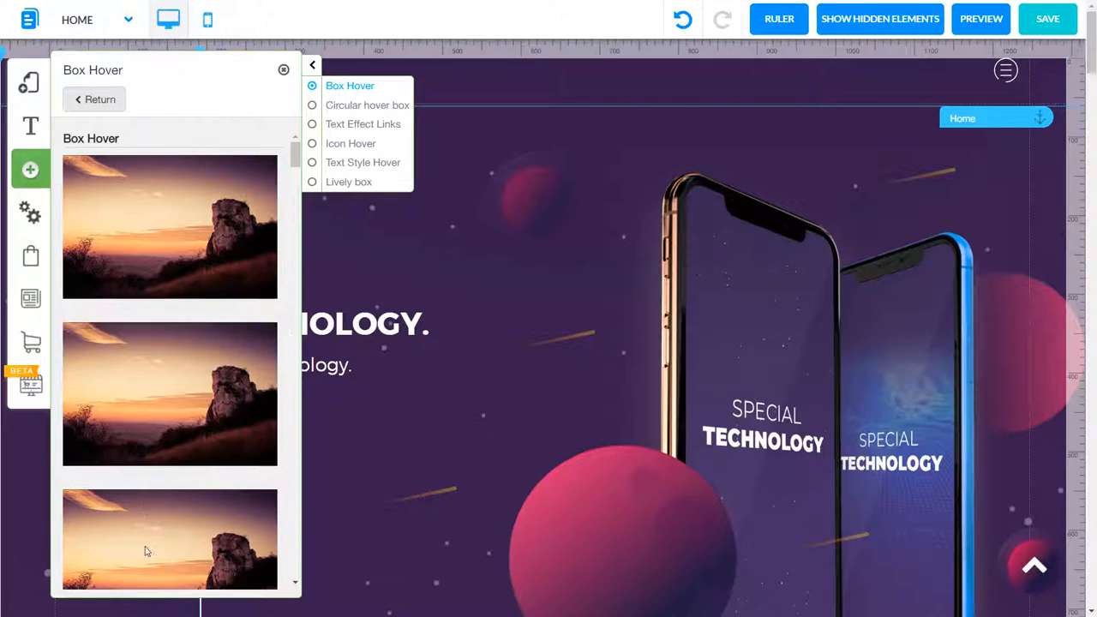
{"action": "left_click_drag", "start_coordinate": [294, 156], "coordinate": [164, 282]}
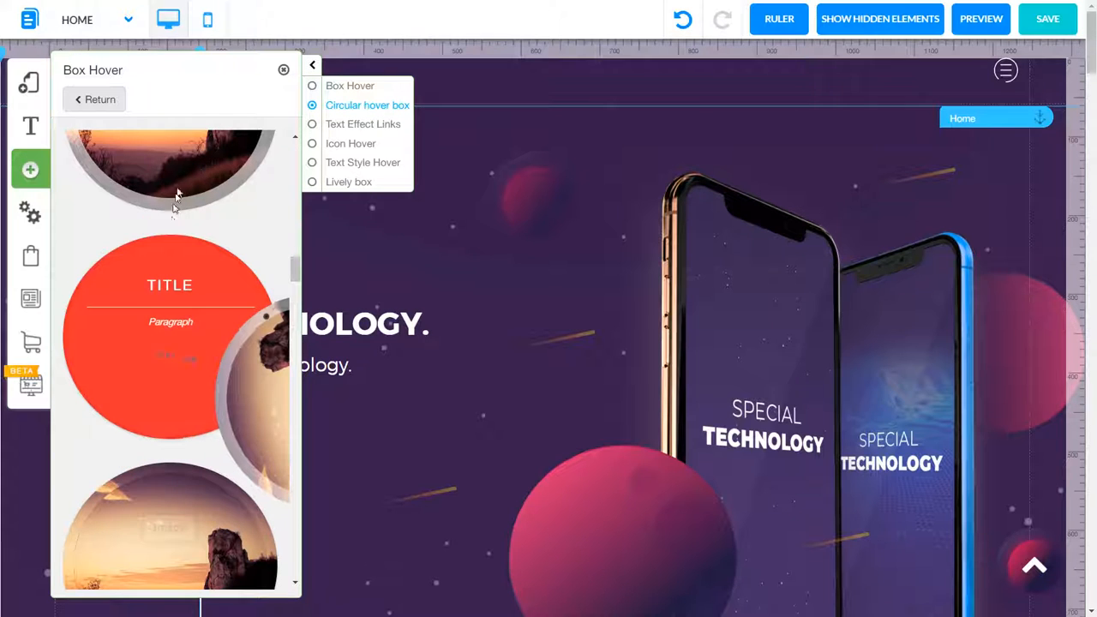
{"action": "left_click", "coordinate": [195, 210]}
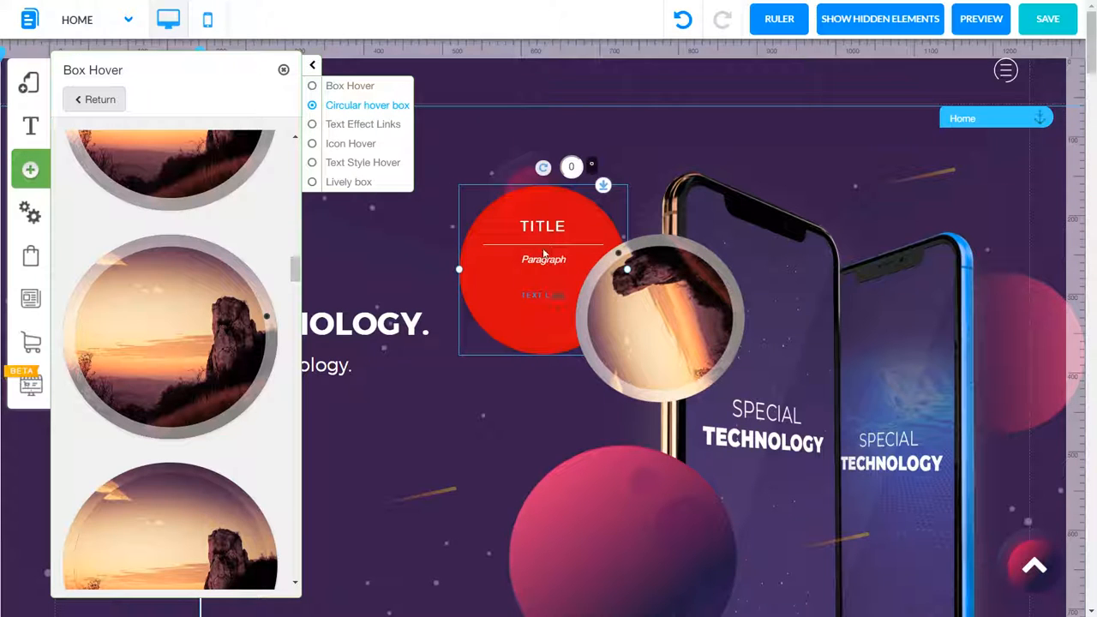
{"action": "left_click", "coordinate": [543, 254]}
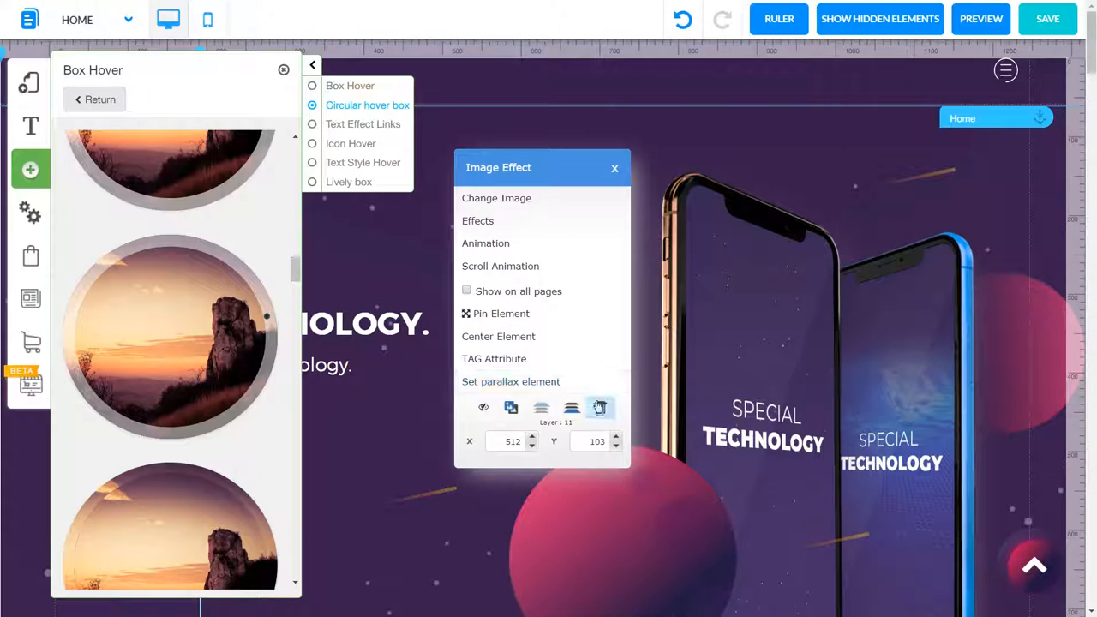
{"action": "left_click", "coordinate": [600, 409]}
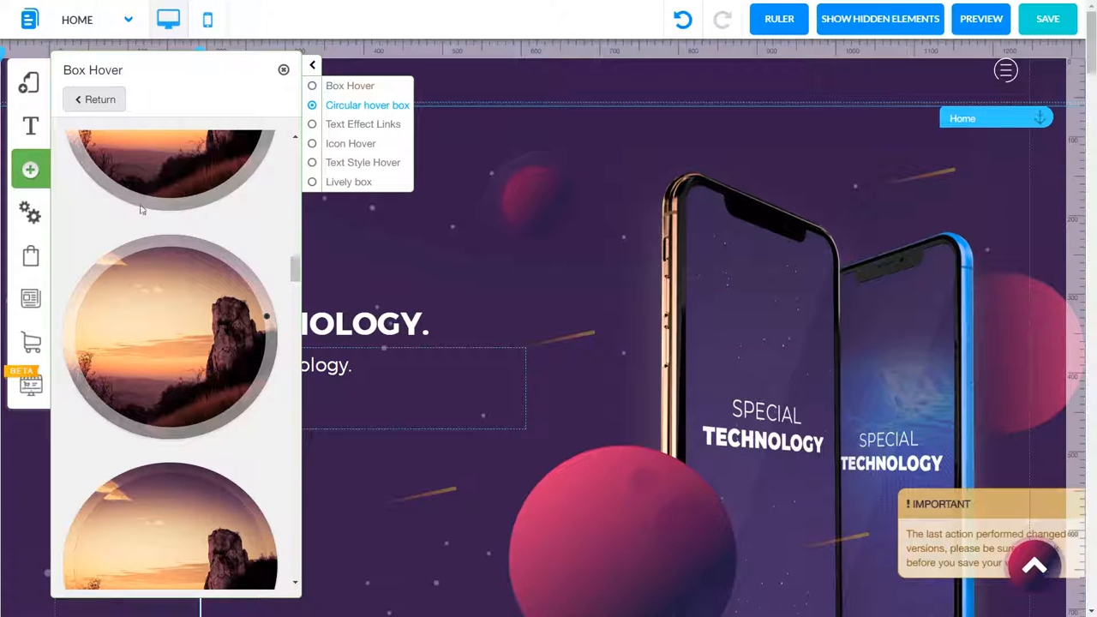
{"action": "left_click", "coordinate": [95, 100]}
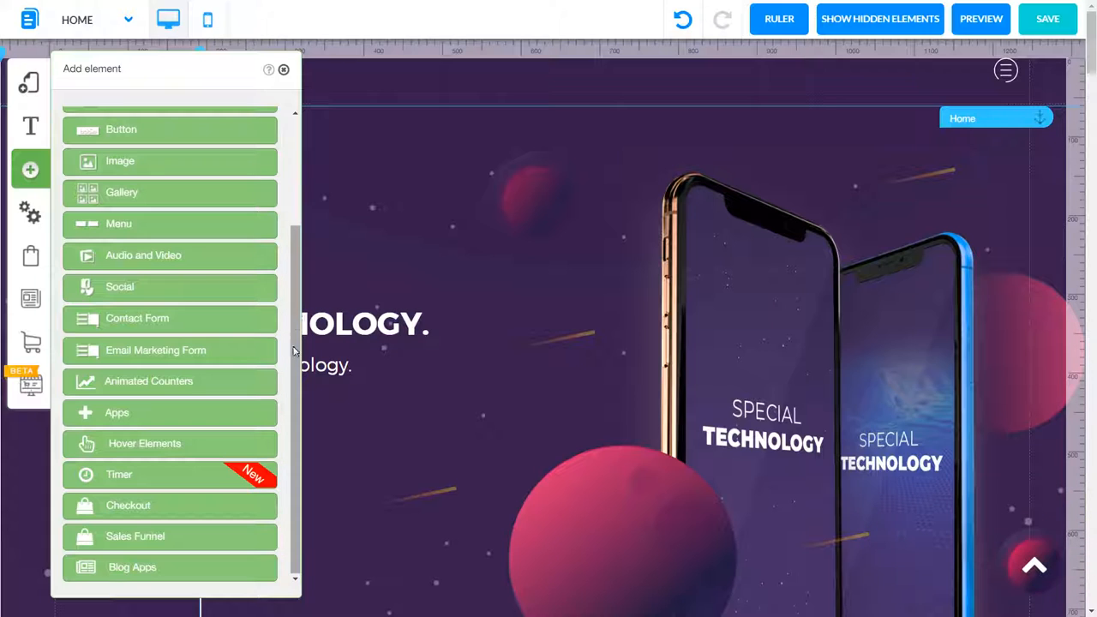
Look through the Timer elements, covering the Square, Simple and Text styles, and return to the element categories
{"action": "left_click", "coordinate": [134, 478]}
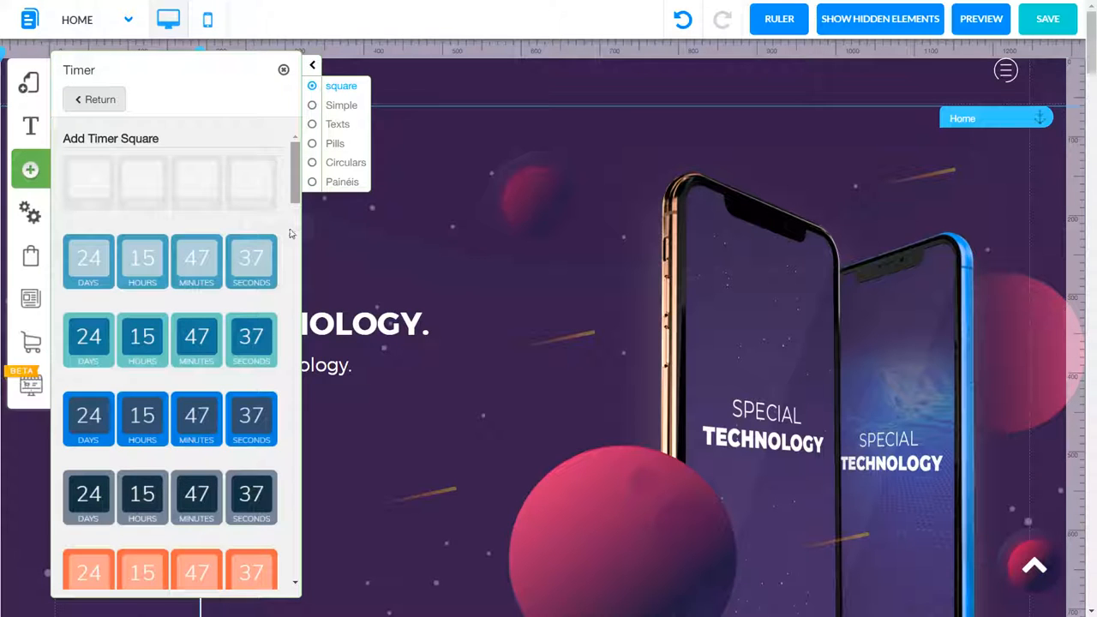
{"action": "scroll", "coordinate": [289, 303], "scroll_direction": "down", "scroll_amount": 15}
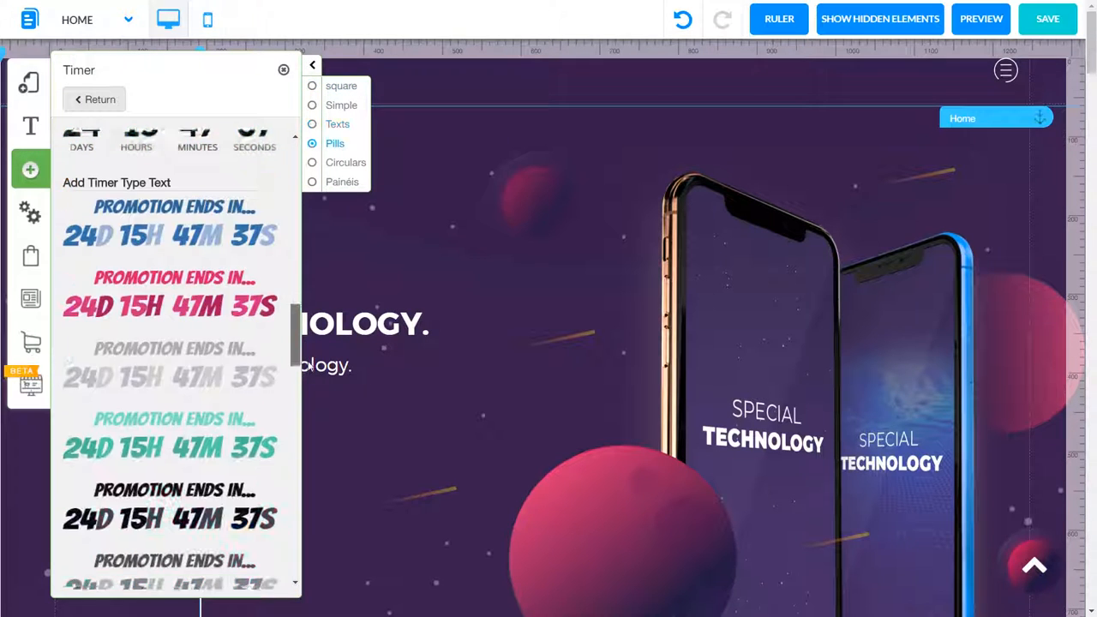
{"action": "scroll", "coordinate": [303, 299], "scroll_direction": "up", "scroll_amount": 15}
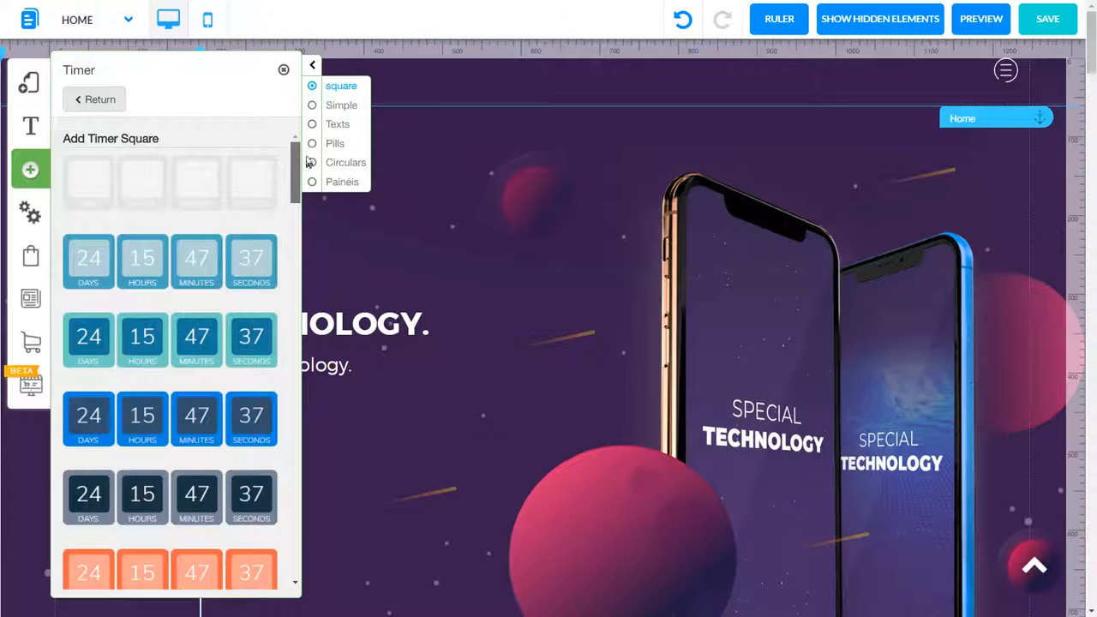
{"action": "scroll", "coordinate": [299, 180], "scroll_direction": "down", "scroll_amount": 4}
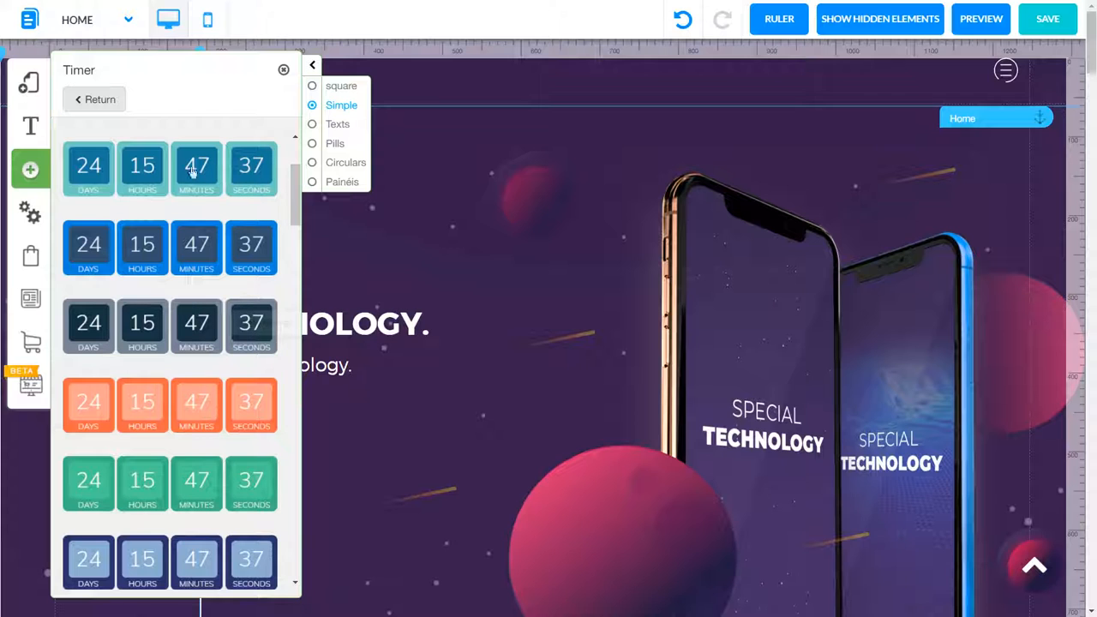
{"action": "left_click", "coordinate": [99, 101]}
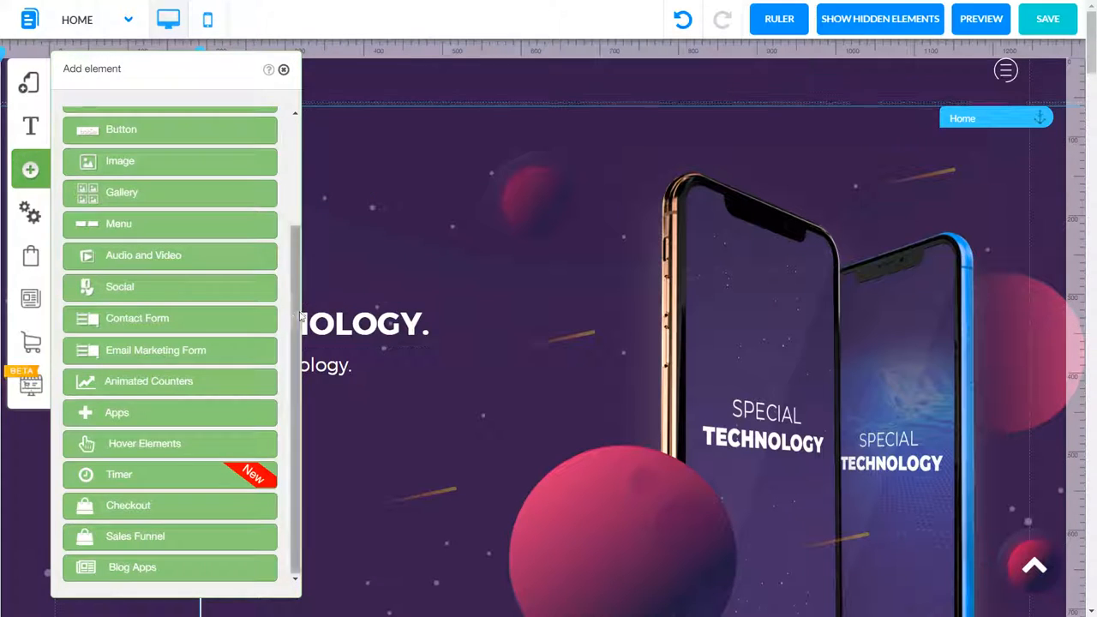
{"action": "left_click_drag", "start_coordinate": [293, 315], "coordinate": [293, 413]}
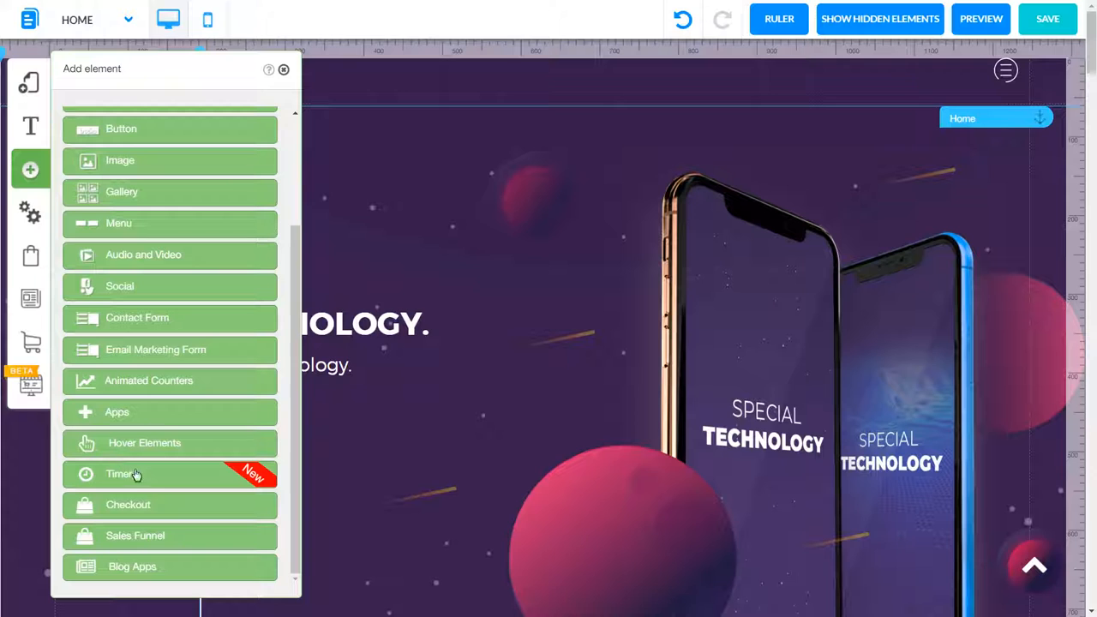
Try out the Offer Box checkout element on the page, check its settings, and delete it
{"action": "left_click", "coordinate": [143, 507]}
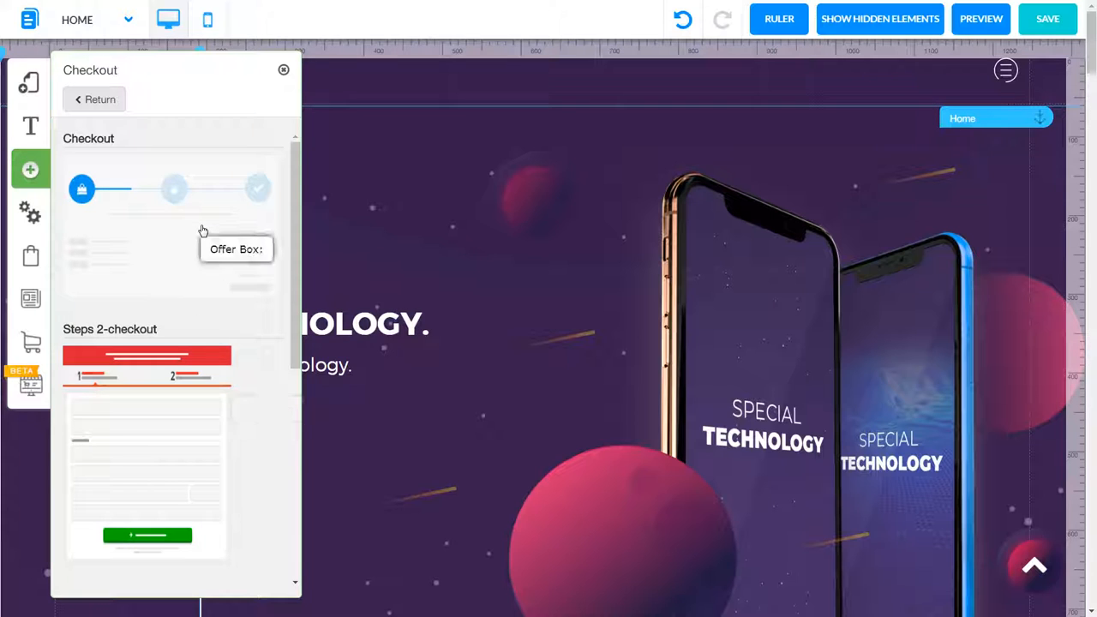
{"action": "left_click_drag", "start_coordinate": [204, 230], "coordinate": [589, 351]}
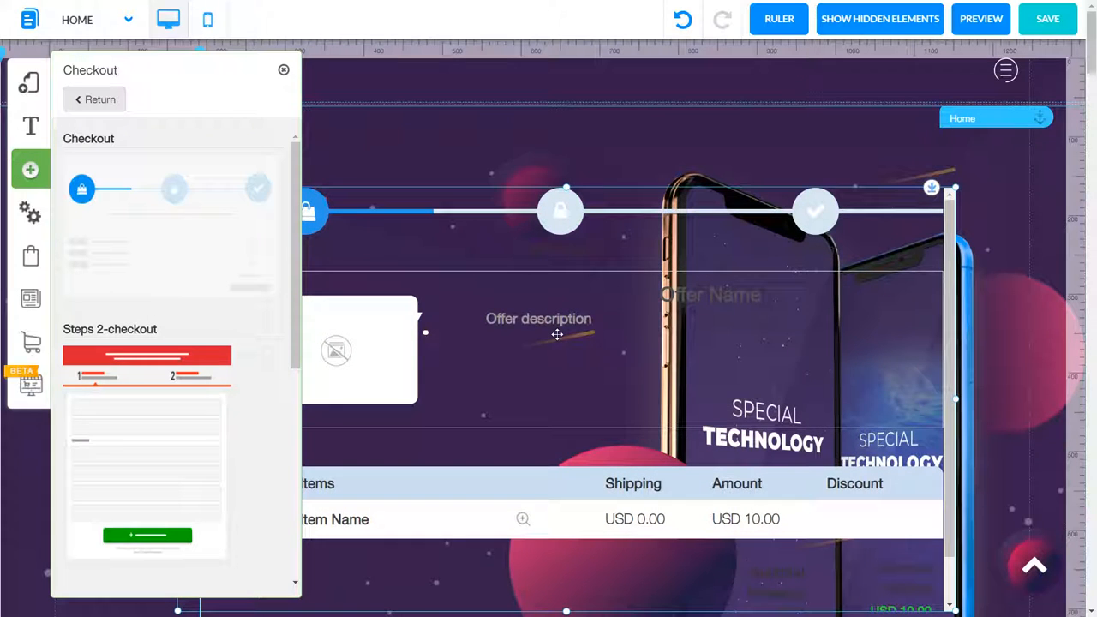
{"action": "left_click", "coordinate": [557, 335]}
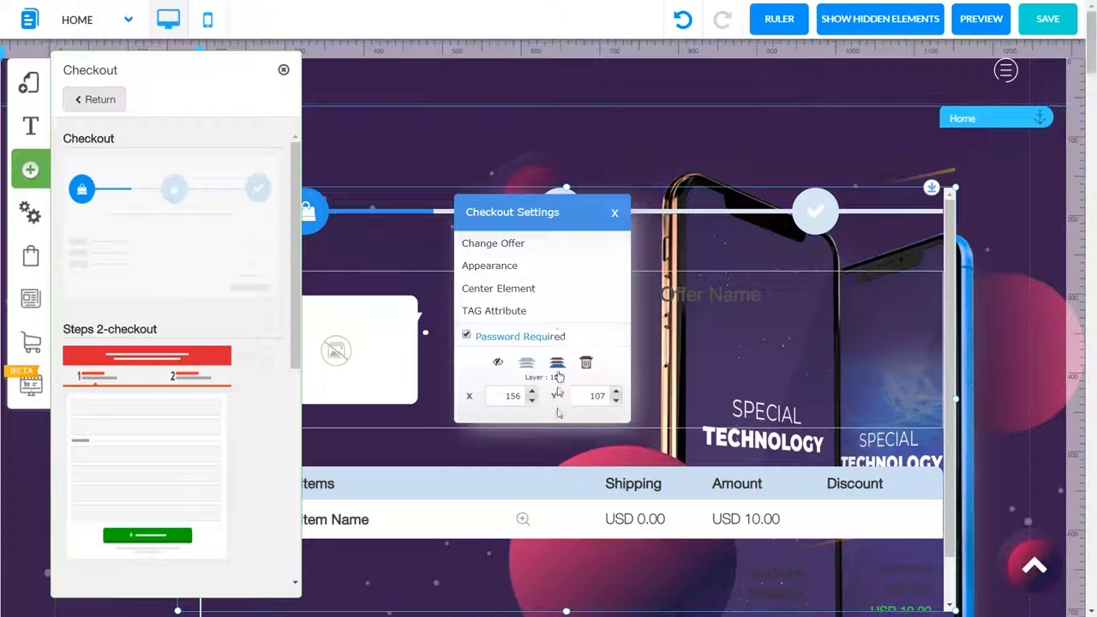
{"action": "key", "text": "Delete"}
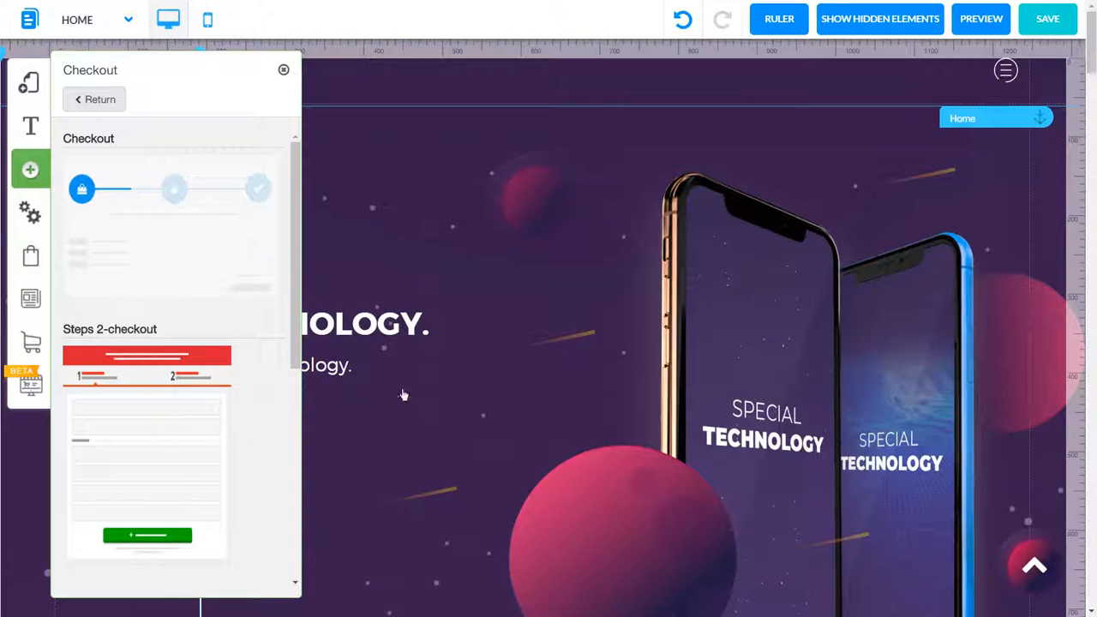
Try out the Steps 2-checkout form on the page, check its settings, and delete it before leaving the checkout elements
{"action": "left_click_drag", "start_coordinate": [169, 367], "coordinate": [579, 322]}
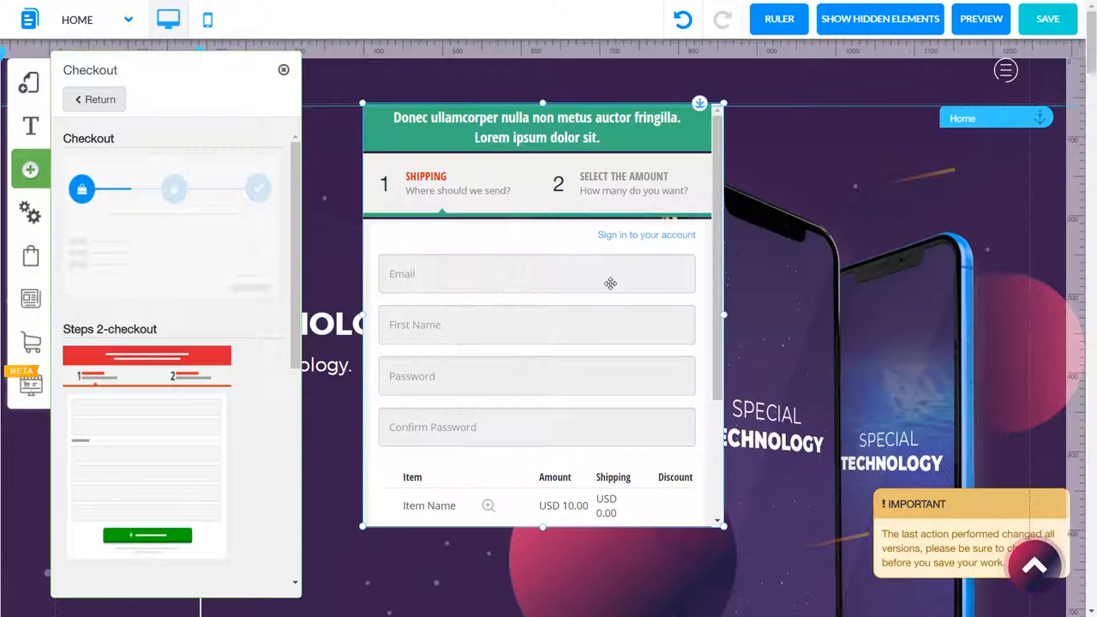
{"action": "left_click", "coordinate": [609, 282]}
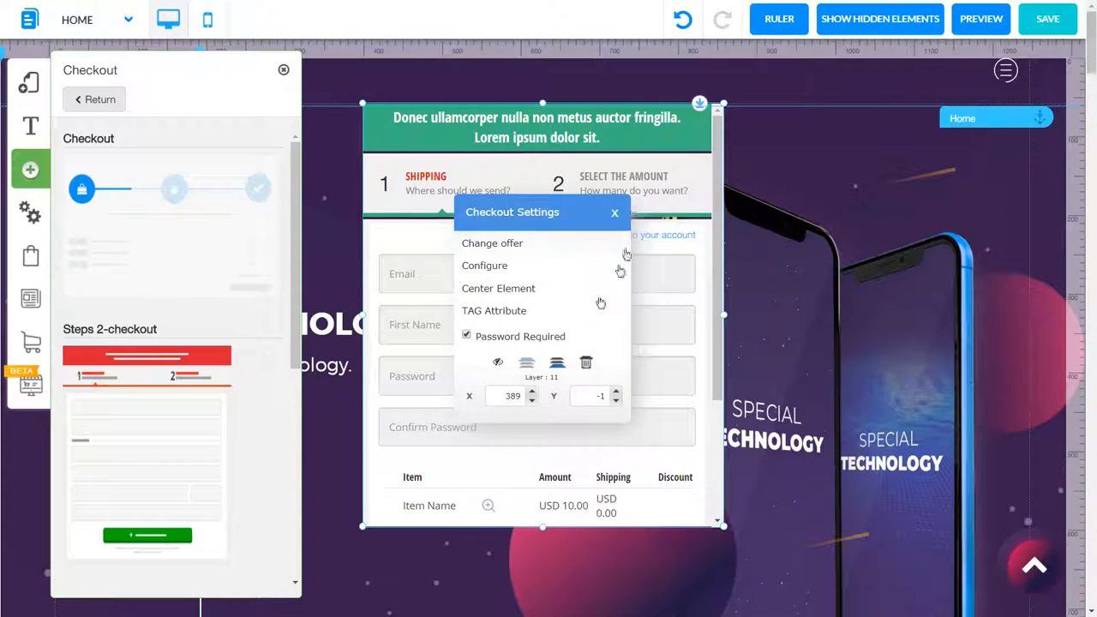
{"action": "left_click", "coordinate": [586, 363]}
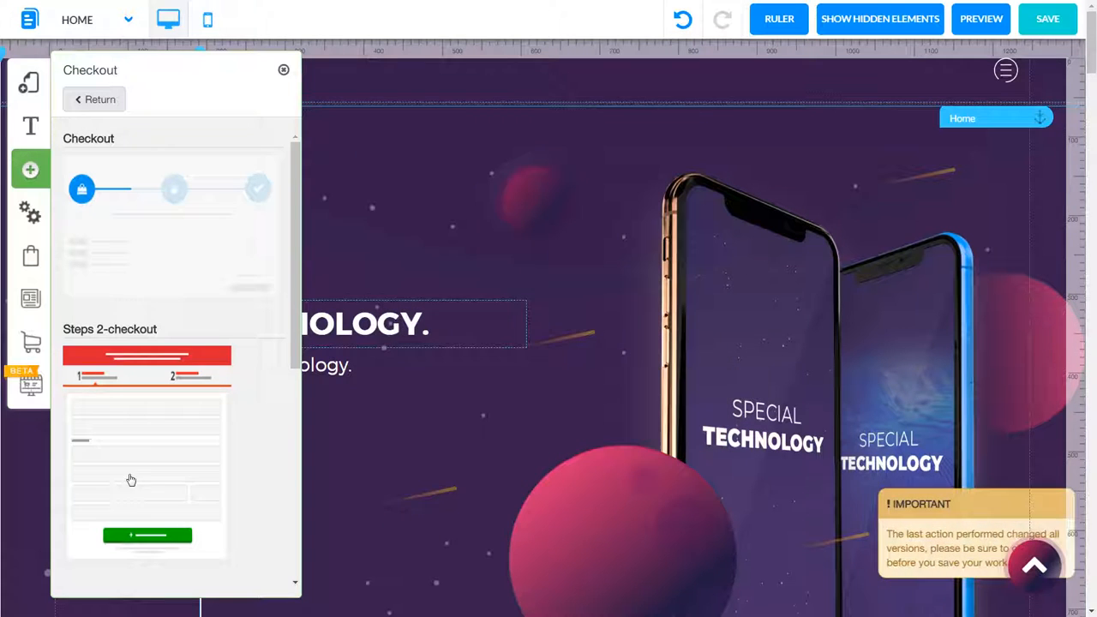
{"action": "scroll", "coordinate": [294, 399], "scroll_direction": "down", "scroll_amount": 5}
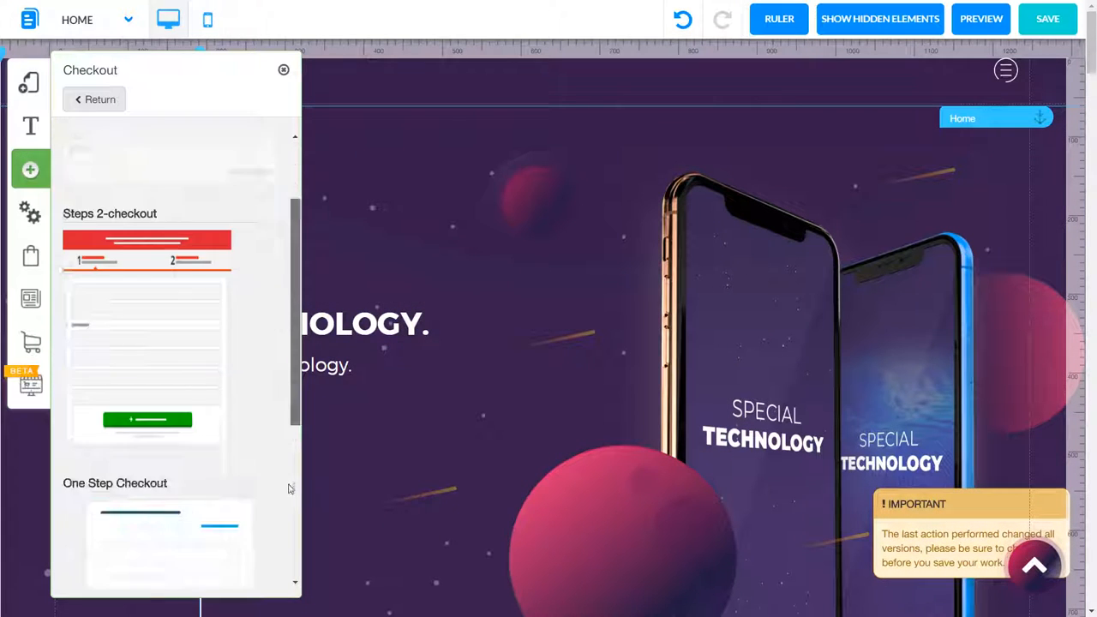
{"action": "left_click", "coordinate": [97, 98]}
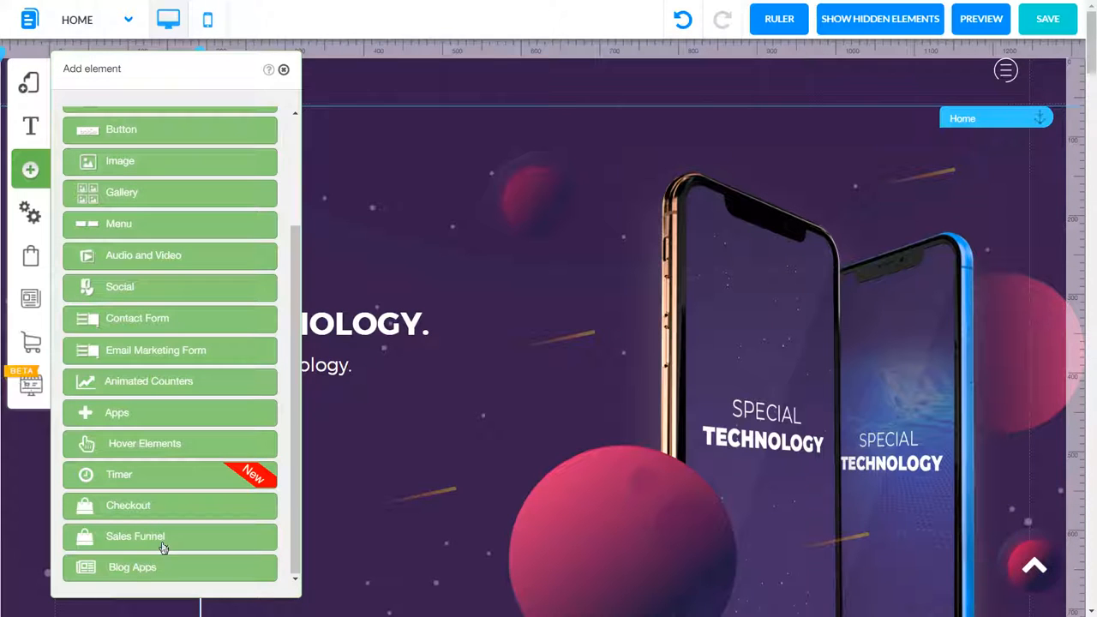
Check the Sales Funnel and Blog Apps elements without adding a blog to the site, and close the element library
{"action": "left_click", "coordinate": [163, 547]}
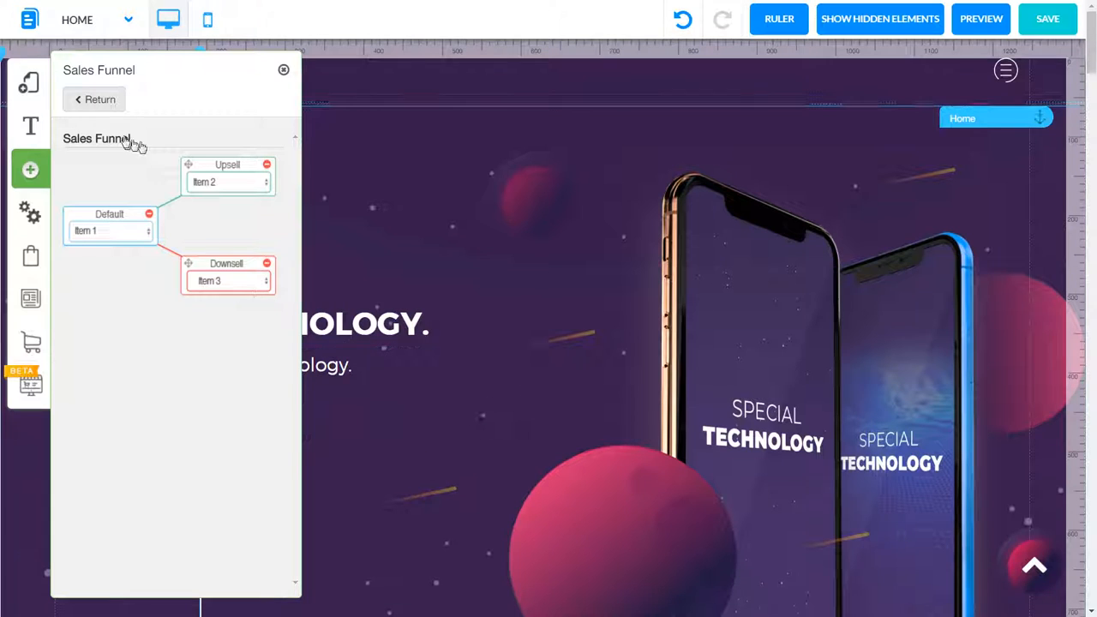
{"action": "left_click", "coordinate": [90, 99]}
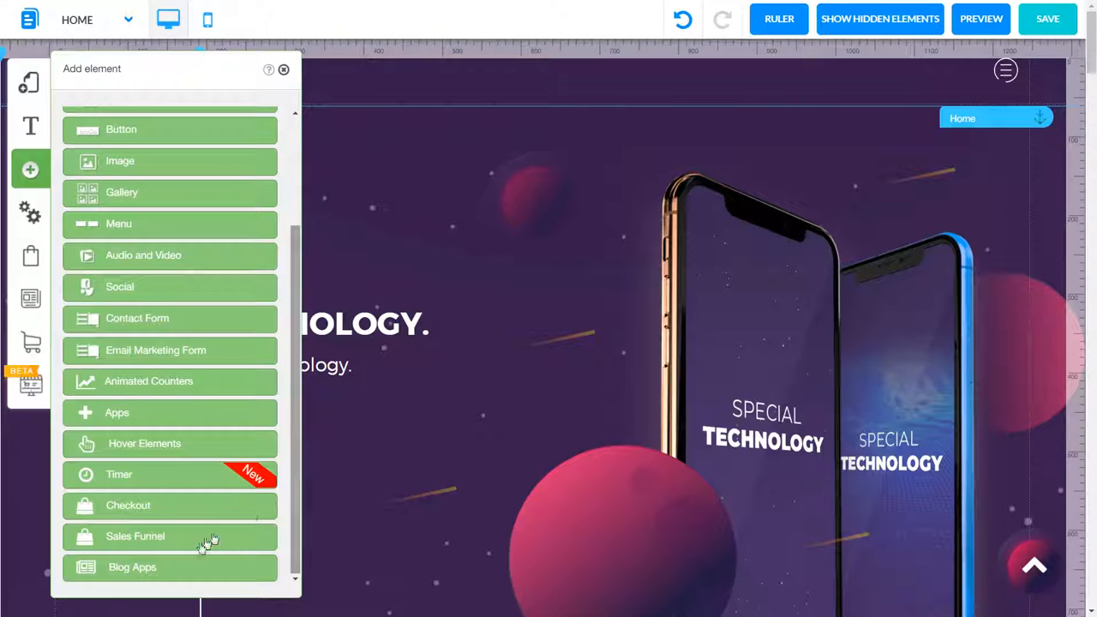
{"action": "left_click", "coordinate": [138, 568]}
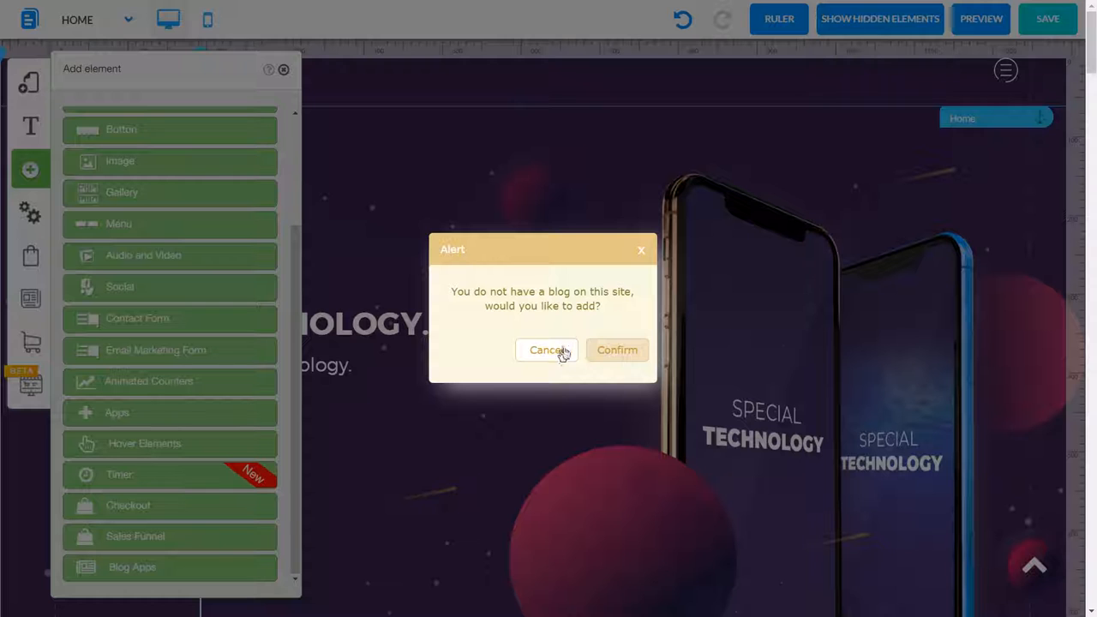
{"action": "left_click", "coordinate": [643, 252]}
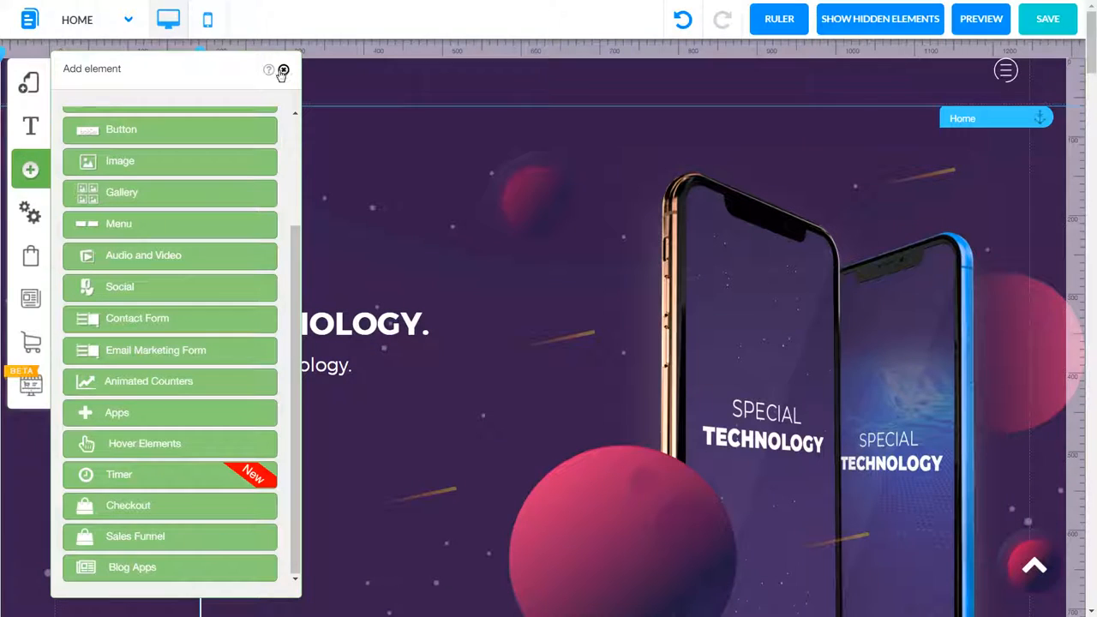
{"action": "left_click", "coordinate": [283, 71]}
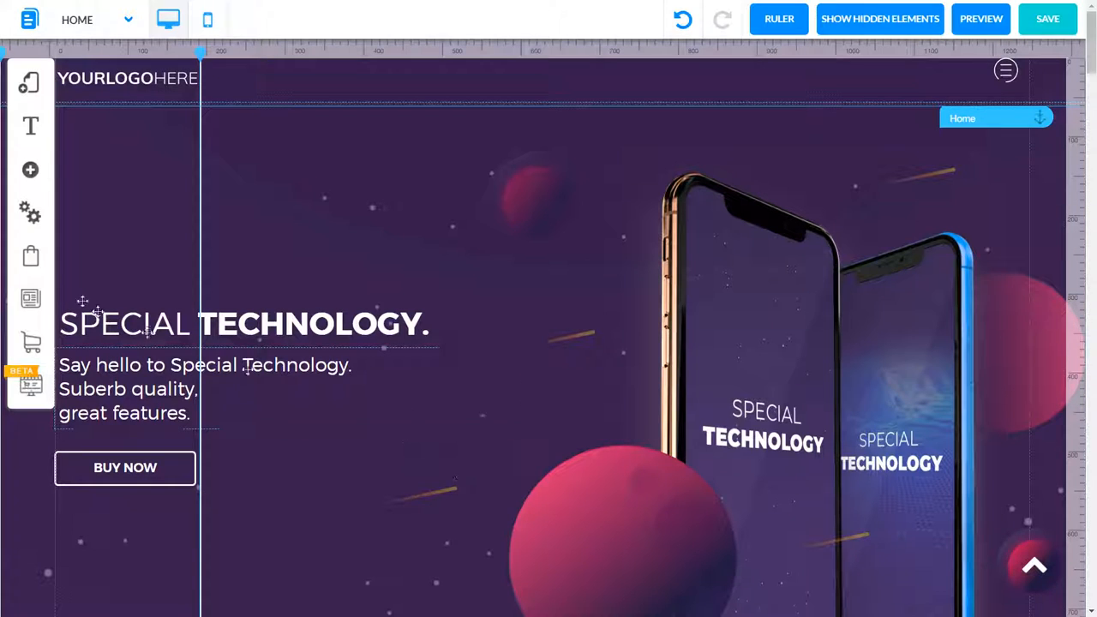
Look at the GDPR Configuration and Sitemap options in the site's Settings and SEO without changing them
{"action": "left_click", "coordinate": [31, 214]}
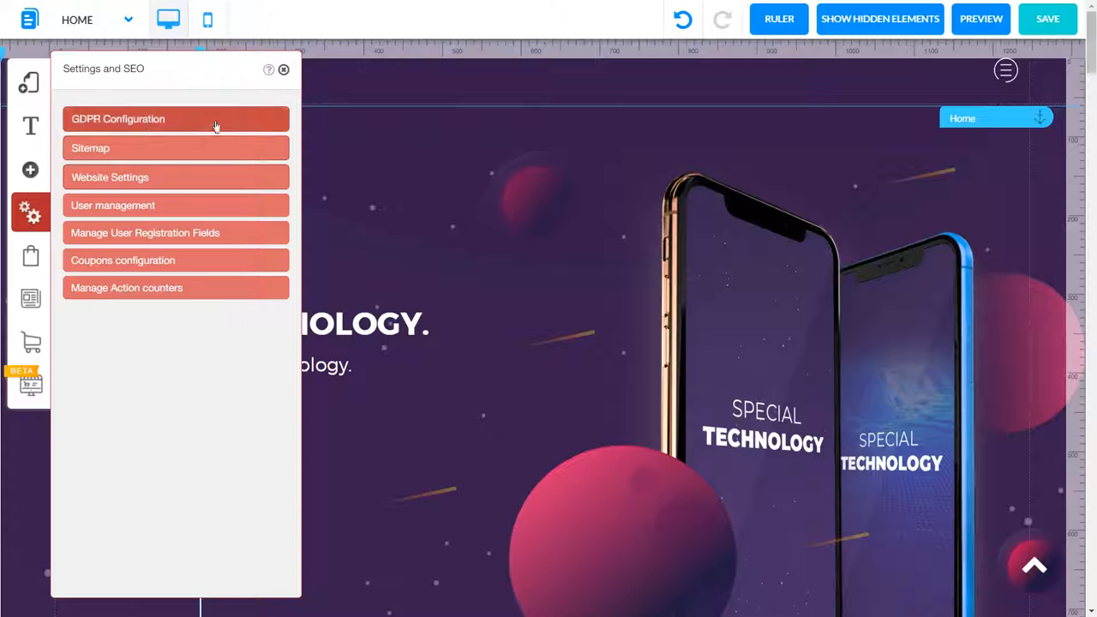
{"action": "left_click", "coordinate": [161, 120]}
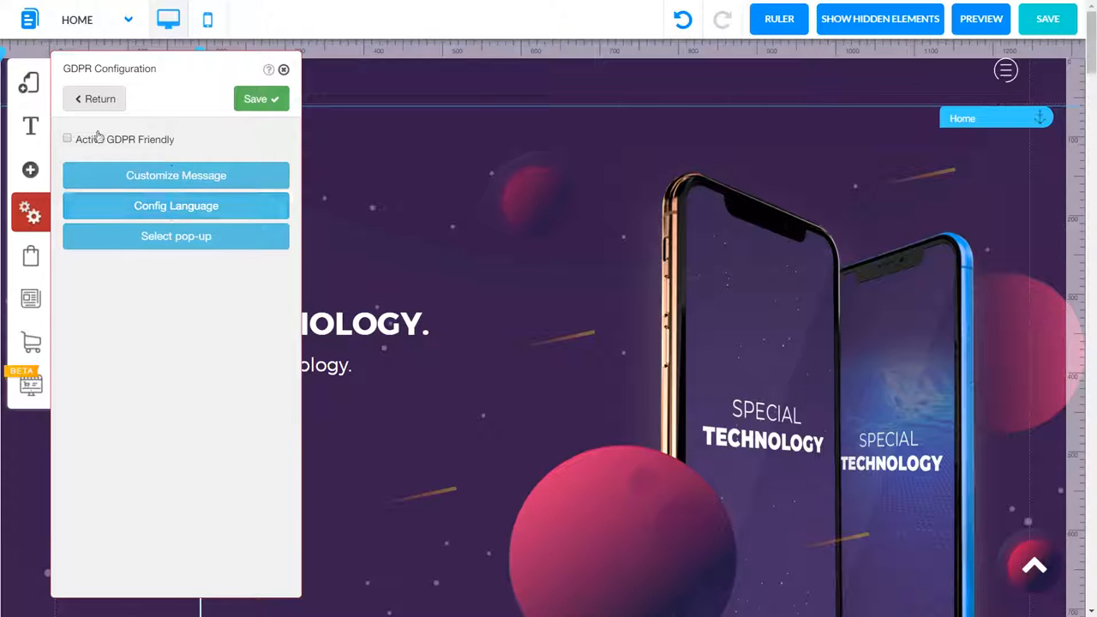
{"action": "left_click", "coordinate": [33, 218]}
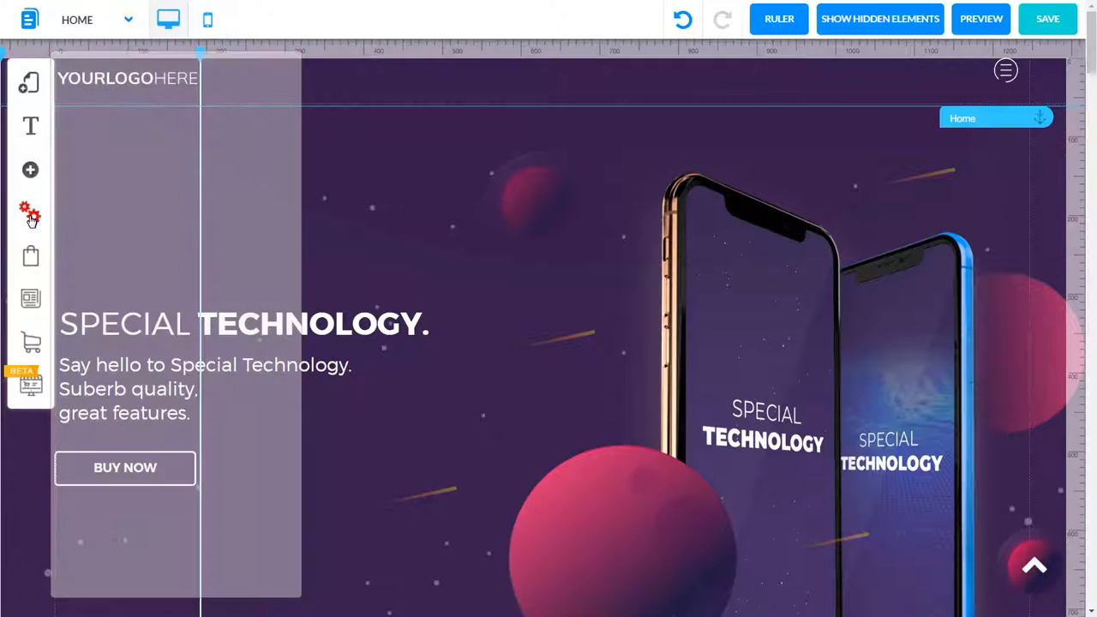
{"action": "left_click", "coordinate": [32, 220]}
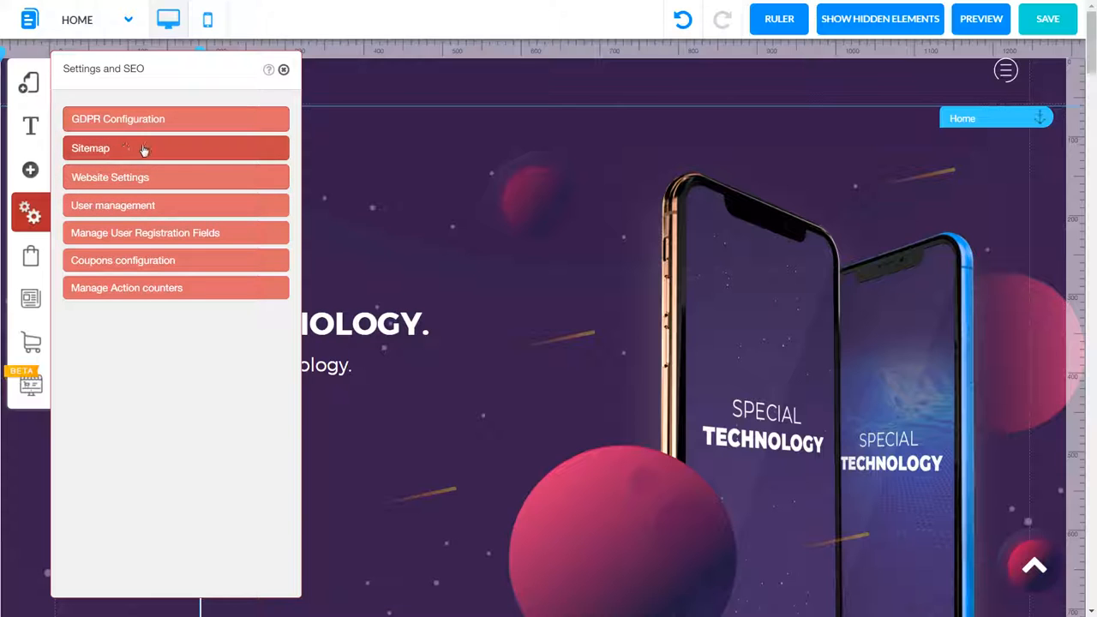
{"action": "left_click", "coordinate": [143, 151]}
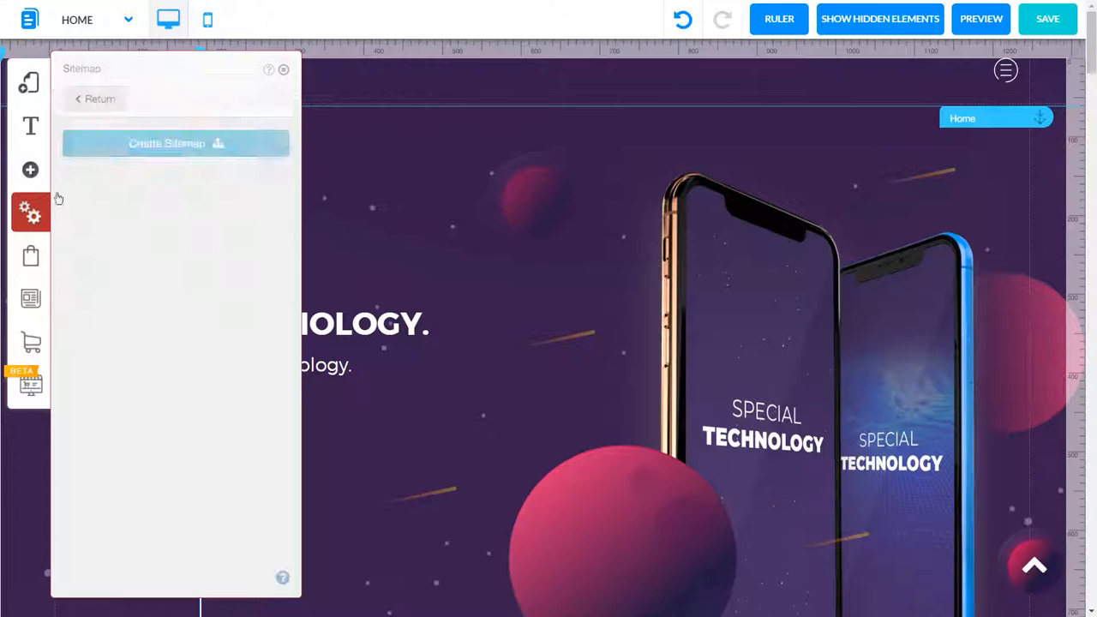
{"action": "left_click", "coordinate": [91, 100]}
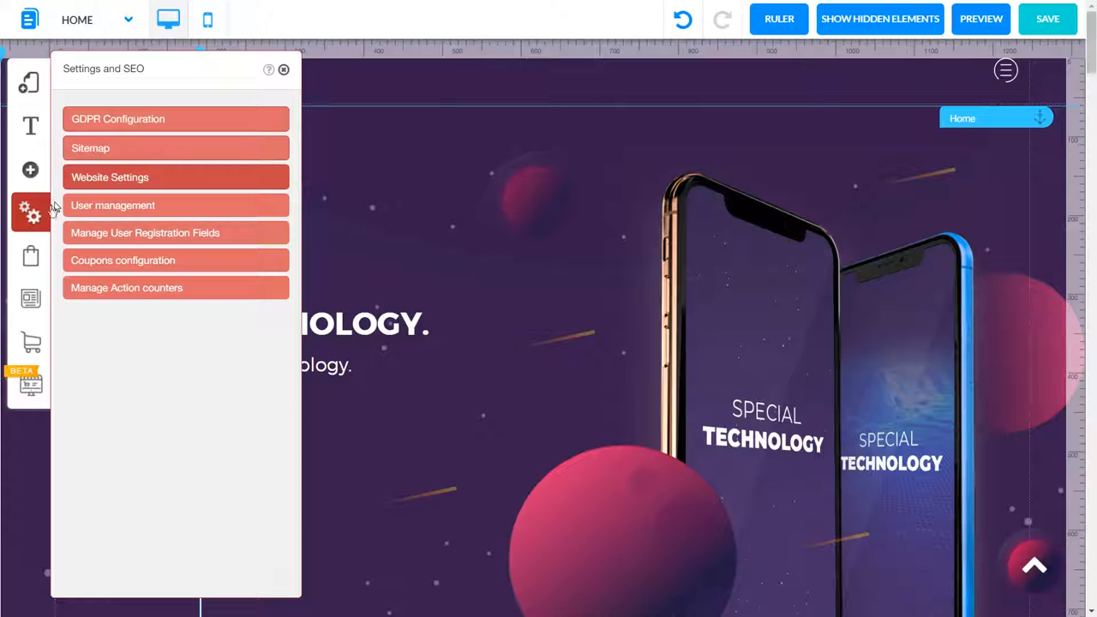
Examine the Website Settings, focusing on the tablet mode and mobile mode settings alongside the desktop view
{"action": "left_click", "coordinate": [133, 178]}
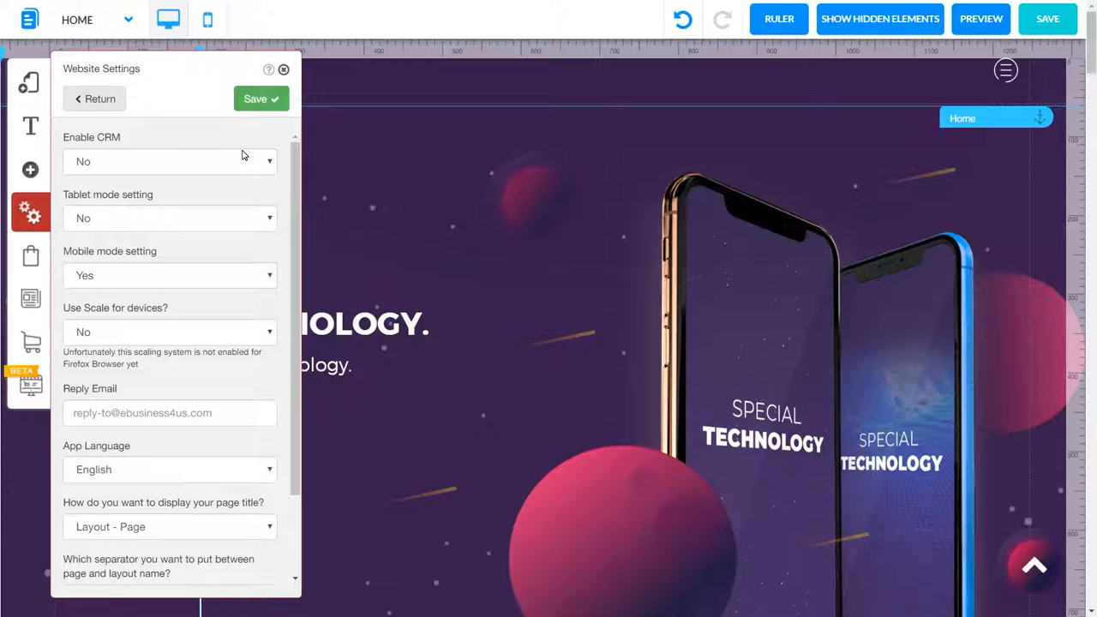
{"action": "left_click", "coordinate": [181, 228]}
{"action": "left_click", "coordinate": [129, 274]}
{"action": "left_click", "coordinate": [117, 221]}
{"action": "left_click", "coordinate": [110, 278]}
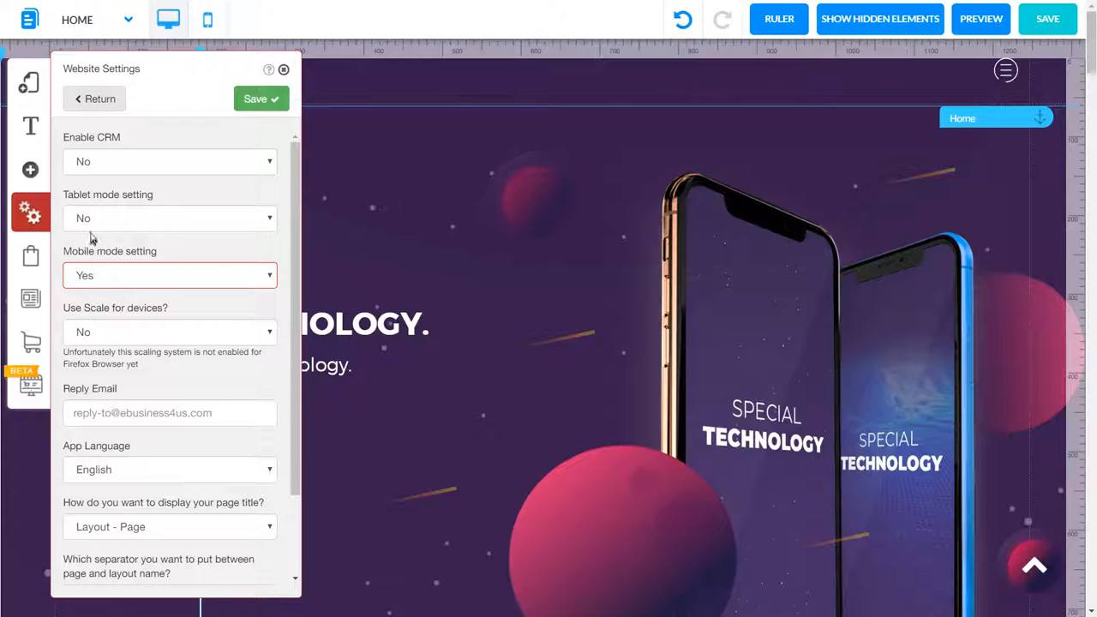
{"action": "left_click", "coordinate": [196, 227]}
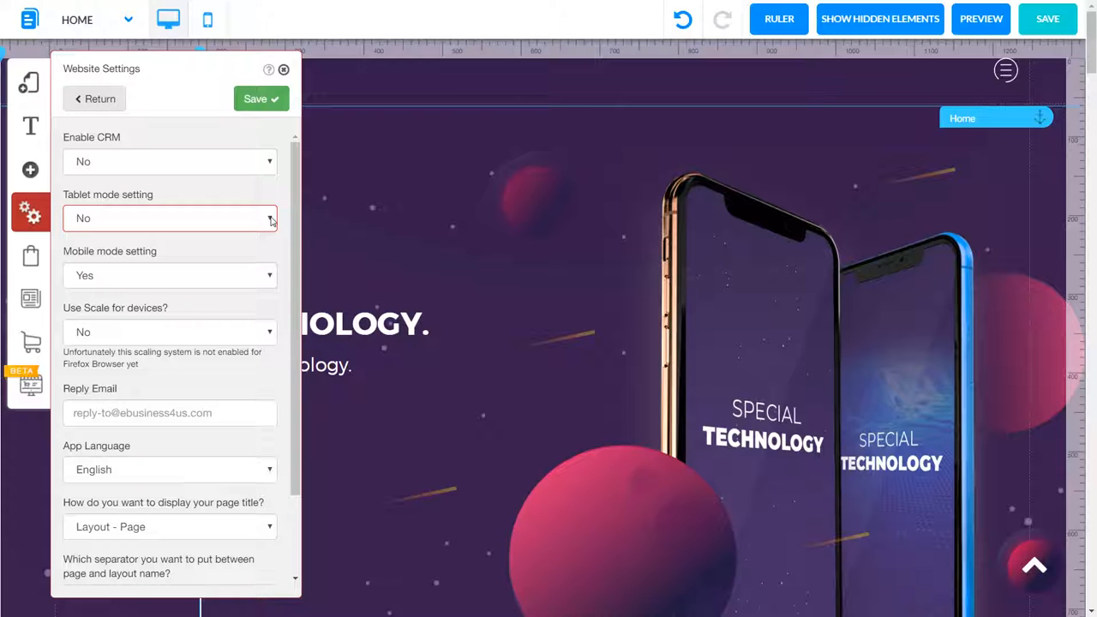
{"action": "left_click", "coordinate": [253, 282]}
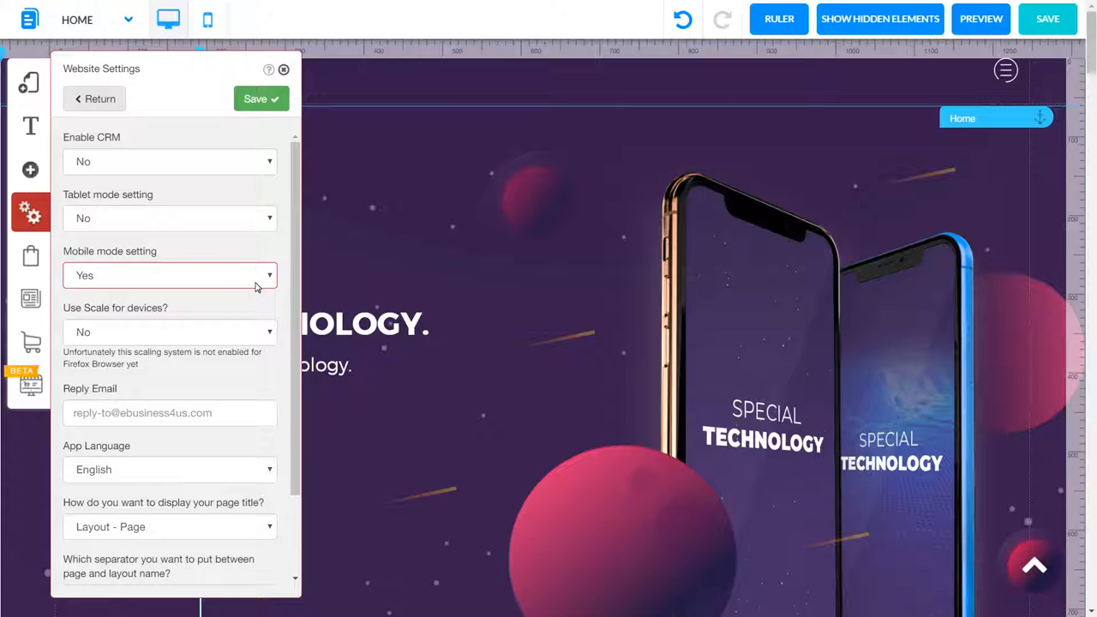
{"action": "left_click", "coordinate": [262, 226]}
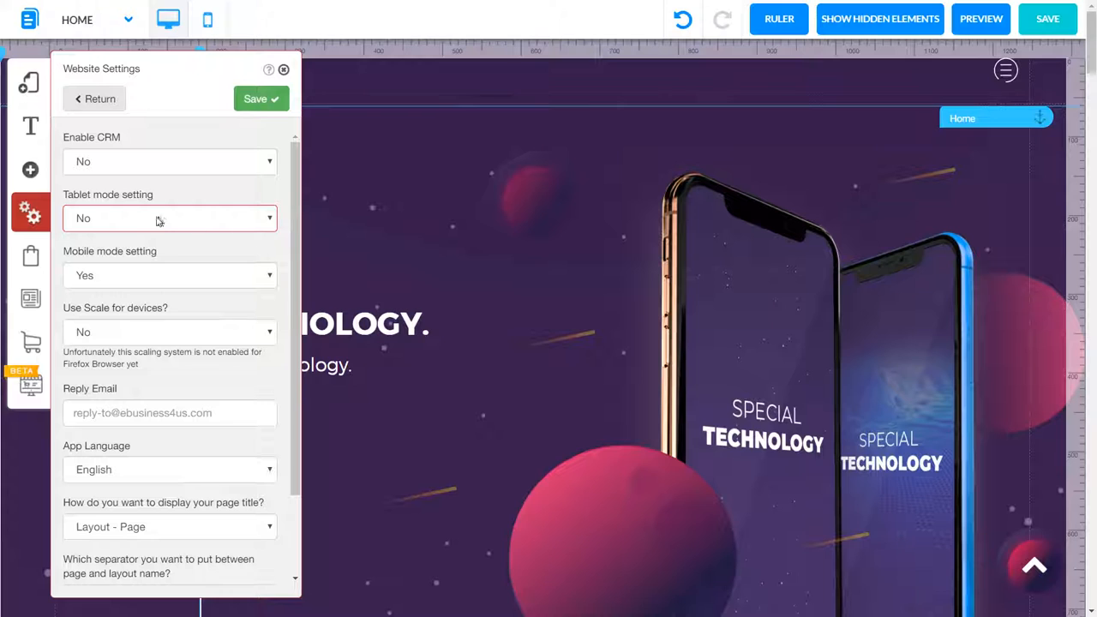
{"action": "left_click", "coordinate": [254, 278]}
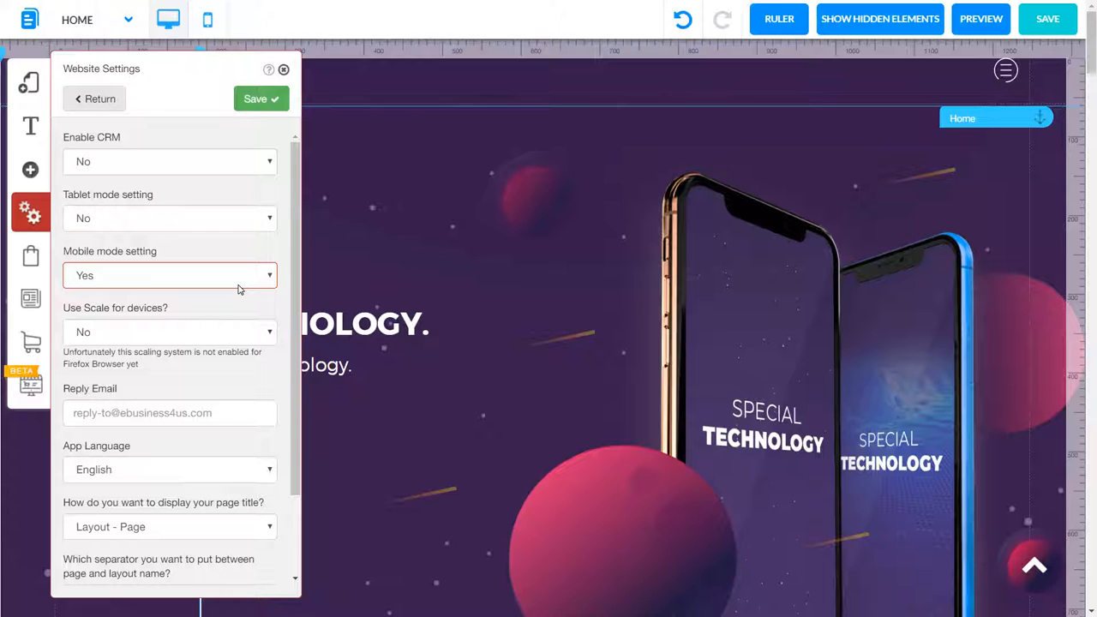
{"action": "left_click", "coordinate": [166, 22]}
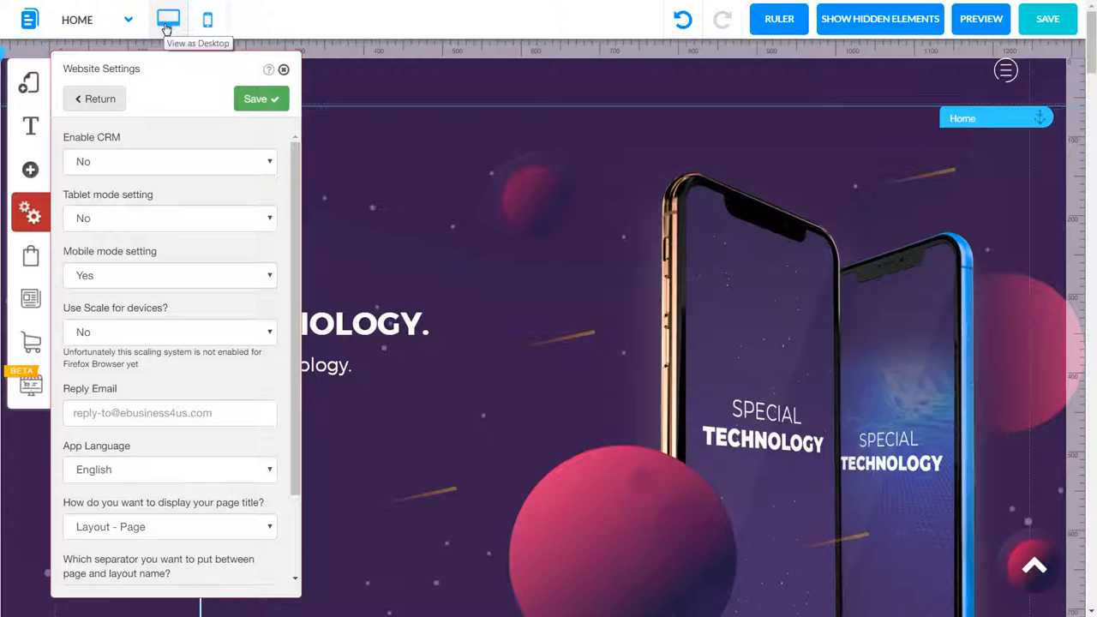
{"action": "left_click", "coordinate": [198, 225]}
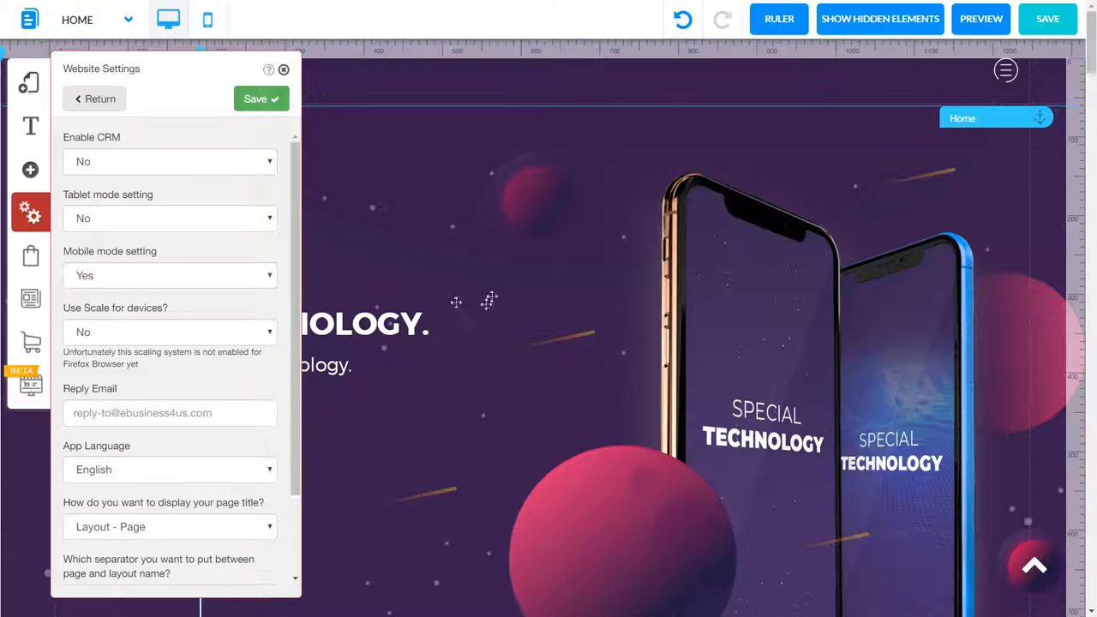
{"action": "left_click", "coordinate": [195, 276]}
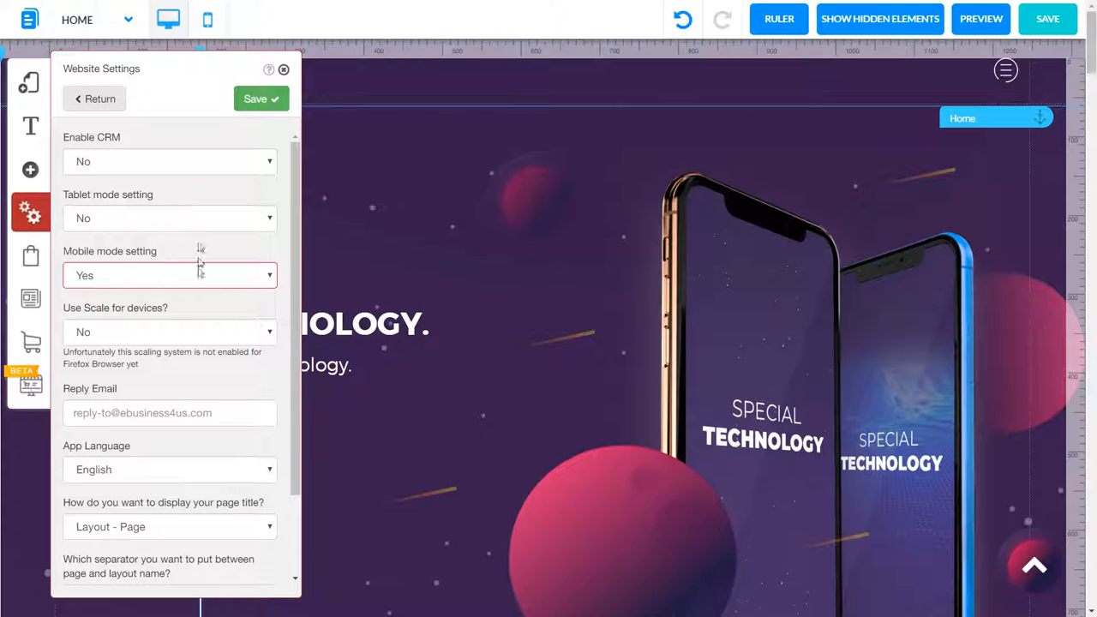
Check the Use Scale for devices options in Website Settings and review the Reply Email field and remaining settings below it
{"action": "left_click", "coordinate": [191, 360]}
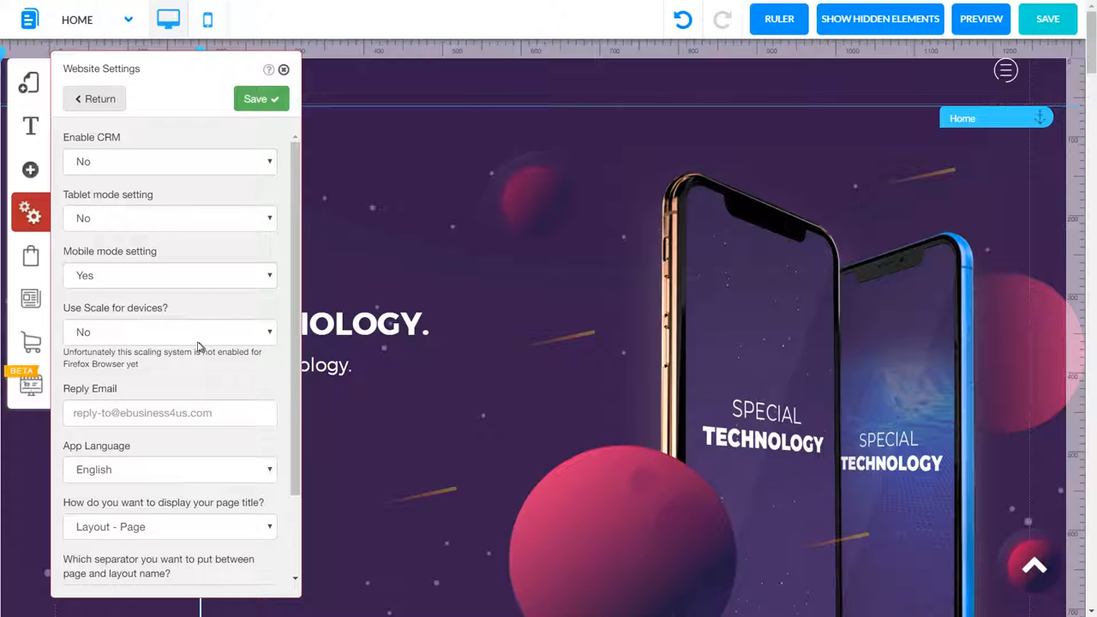
{"action": "left_click", "coordinate": [269, 335]}
{"action": "left_click", "coordinate": [269, 334]}
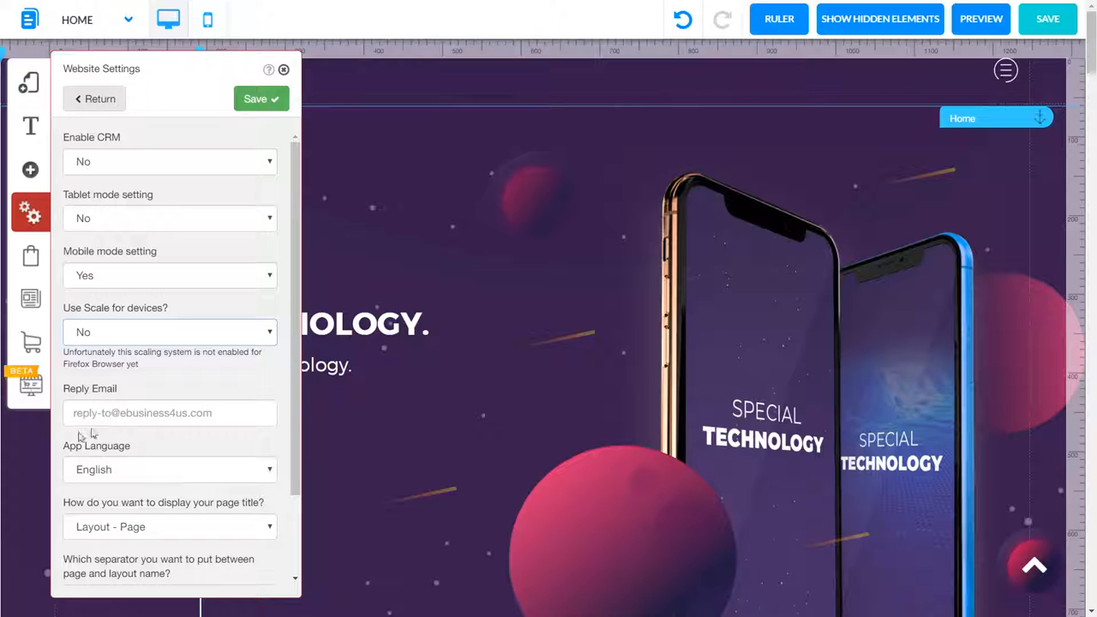
{"action": "scroll", "coordinate": [285, 480], "scroll_direction": "down", "scroll_amount": 1}
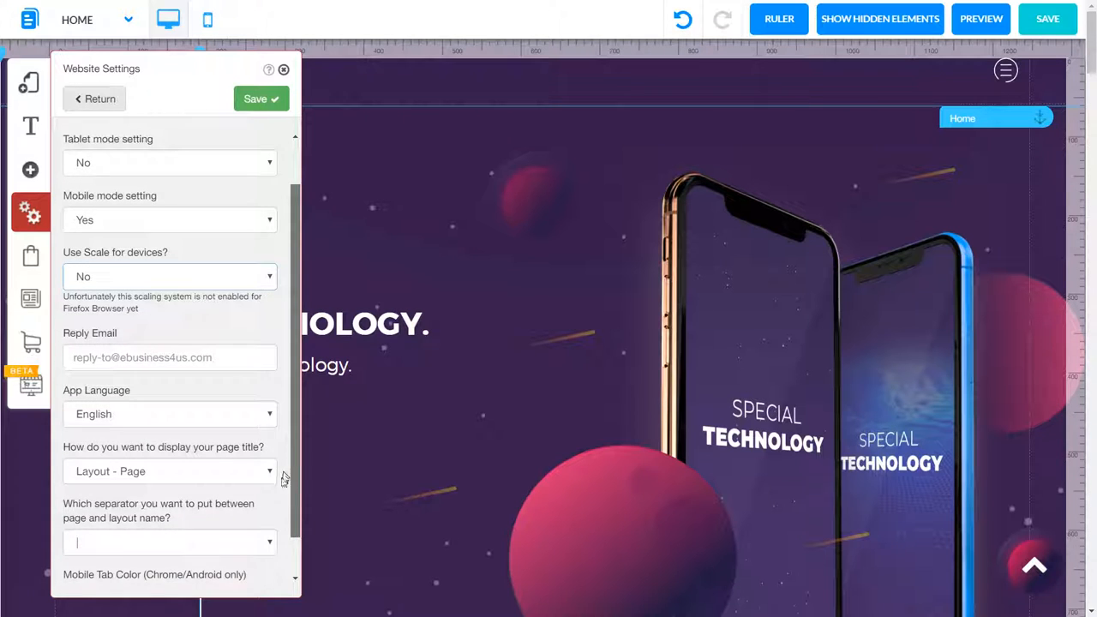
{"action": "scroll", "coordinate": [282, 488], "scroll_direction": "down", "scroll_amount": 1}
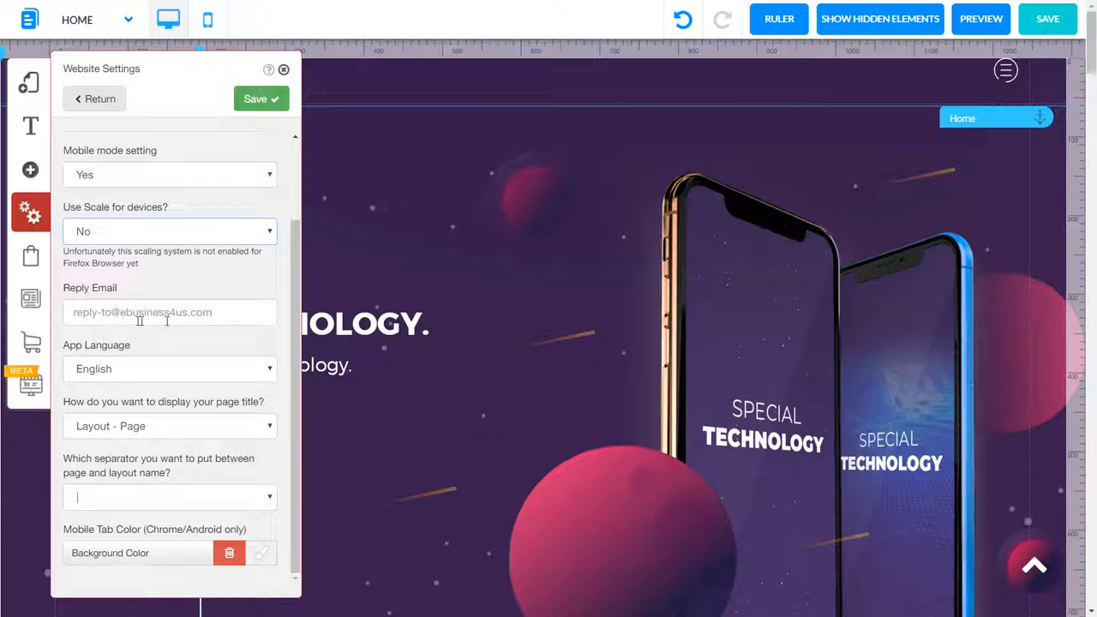
Look through the App Language, page title display and page-layout separator choices in Website Settings without changing them
{"action": "left_click", "coordinate": [271, 372]}
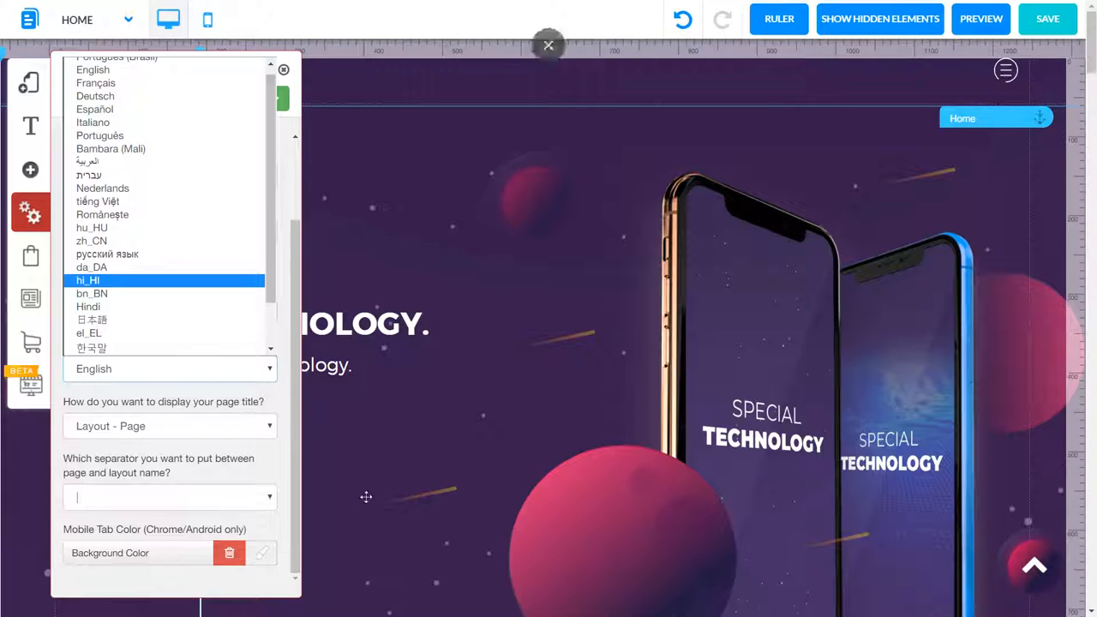
{"action": "left_click", "coordinate": [275, 404]}
{"action": "left_click", "coordinate": [250, 449]}
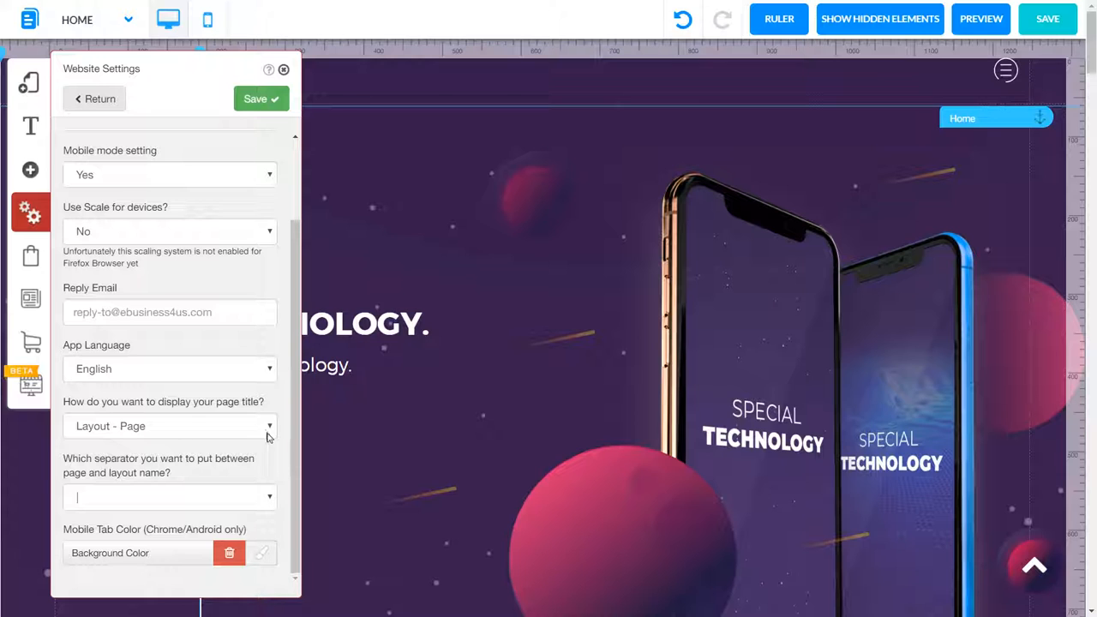
{"action": "left_click", "coordinate": [269, 431]}
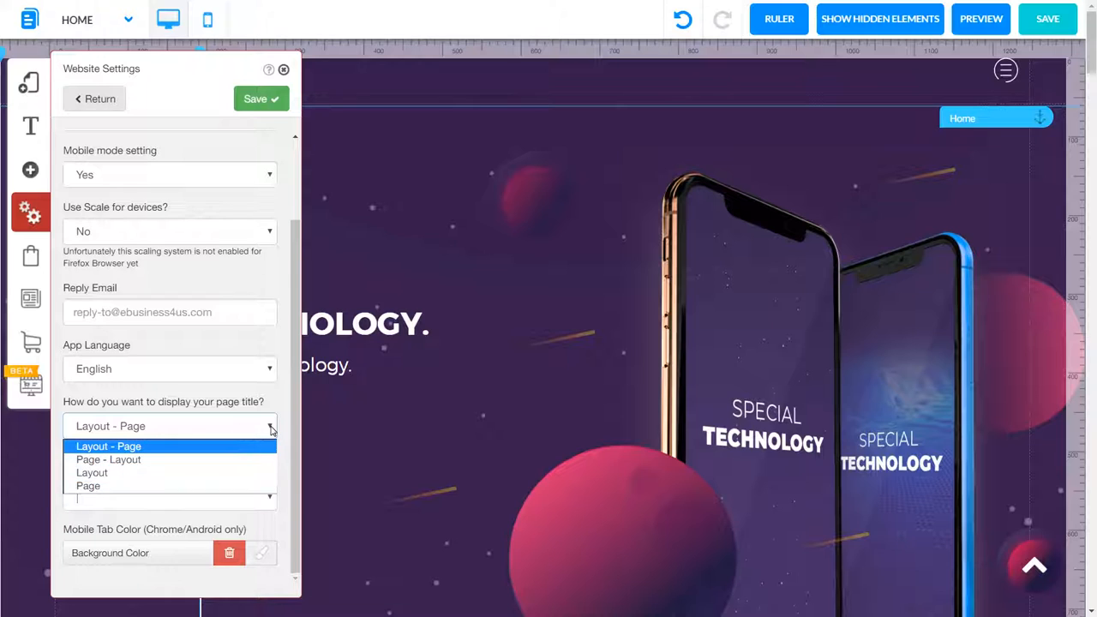
{"action": "left_click", "coordinate": [271, 430]}
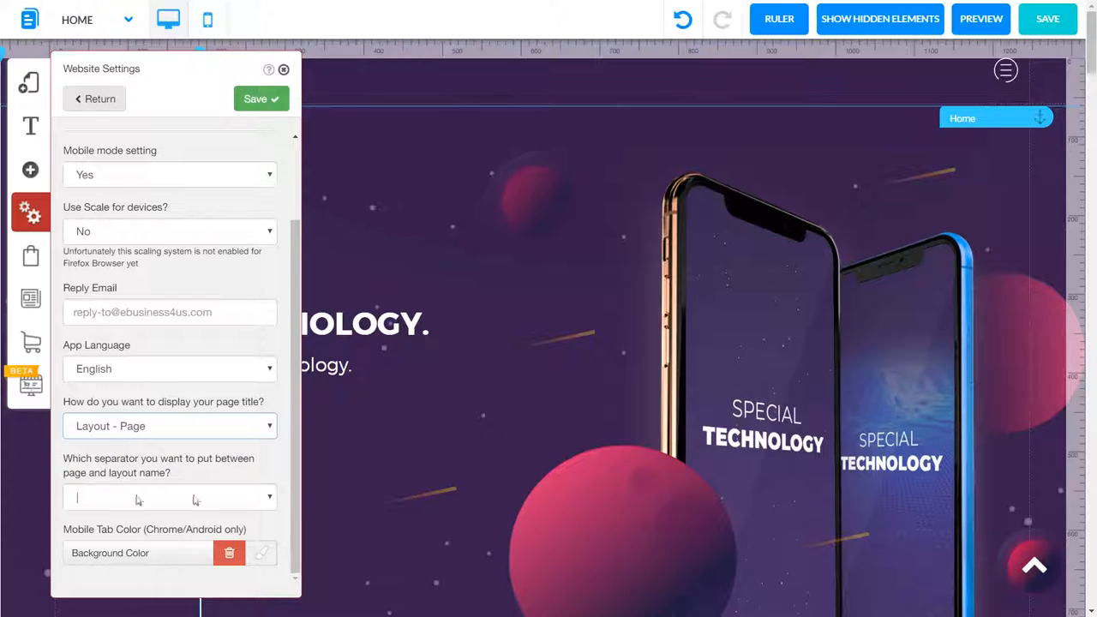
{"action": "left_click", "coordinate": [271, 498]}
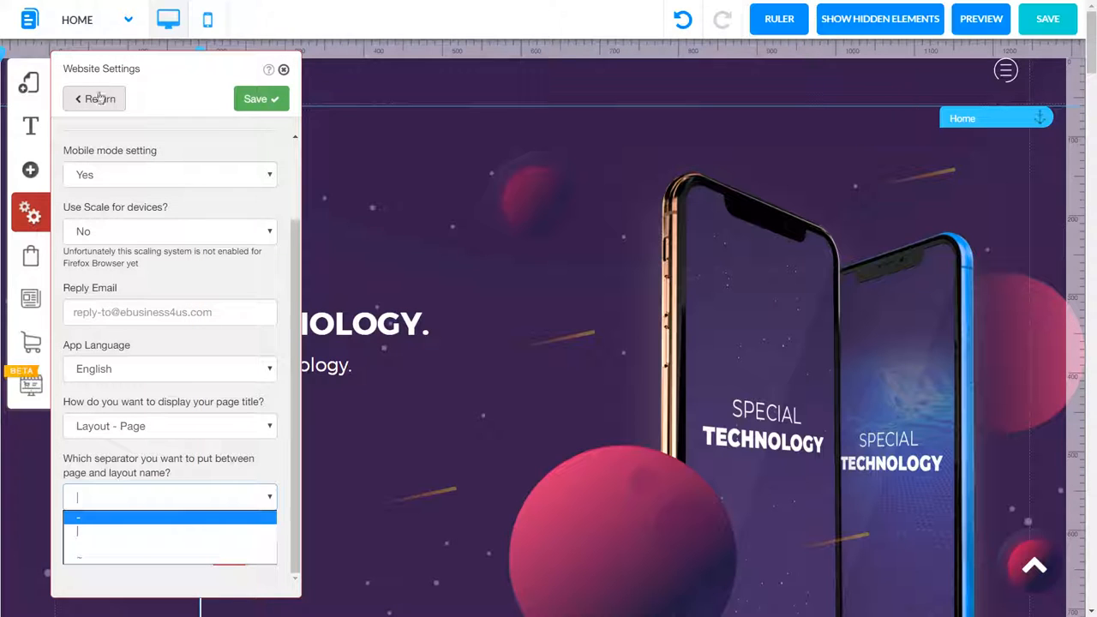
Review the Special Technology layout's SEO settings from the favicon and title through the scripts and Mailing Boss Integration Key
{"action": "left_click", "coordinate": [34, 85]}
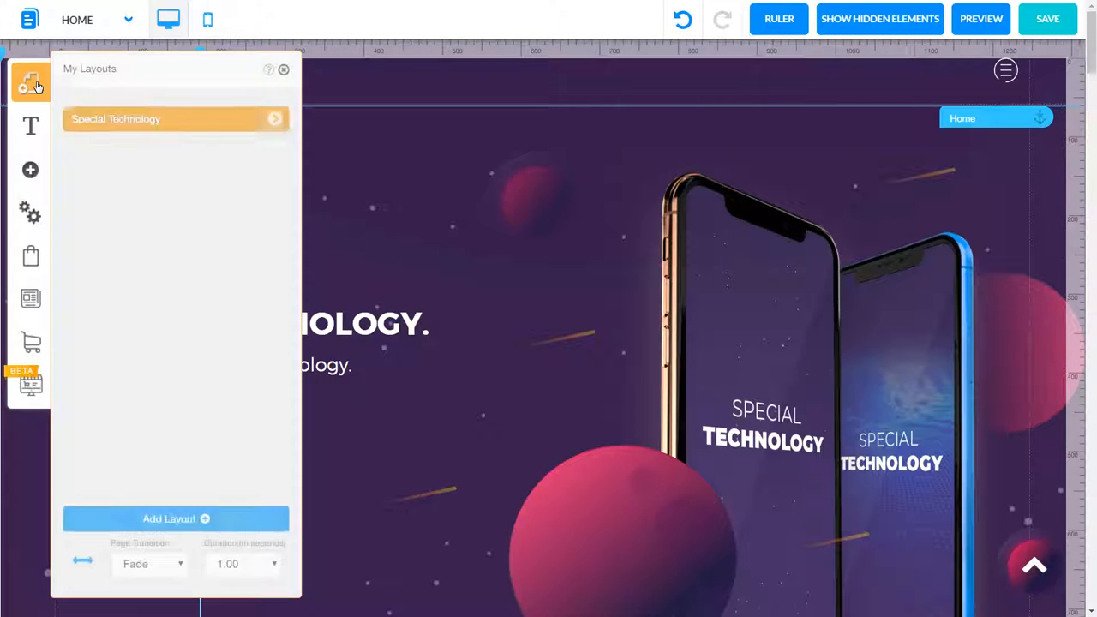
{"action": "left_click", "coordinate": [275, 121]}
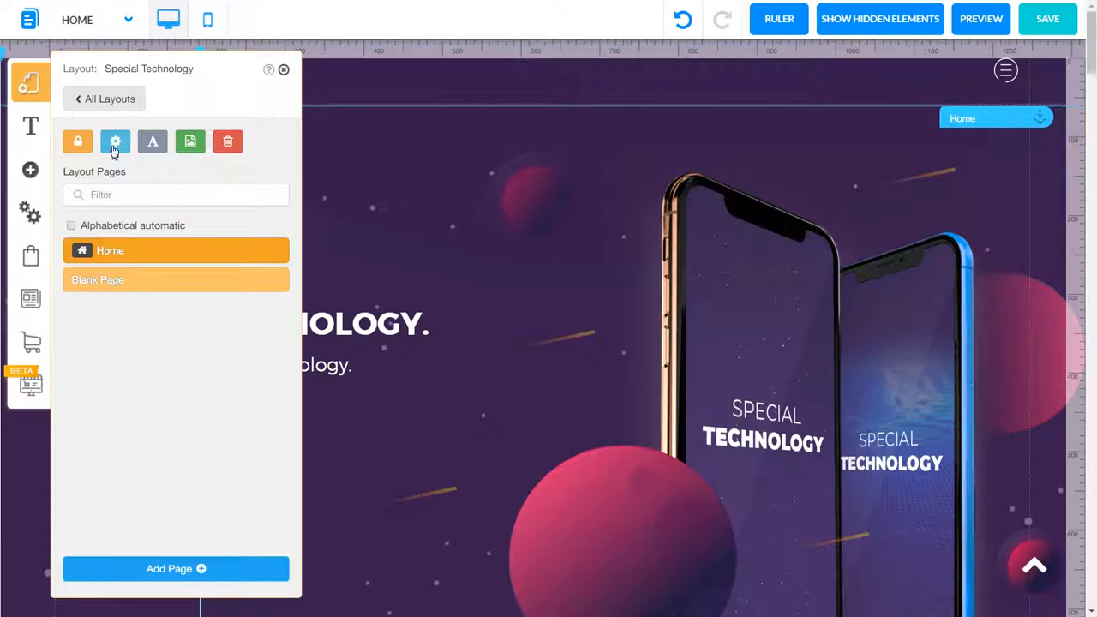
{"action": "left_click", "coordinate": [116, 142]}
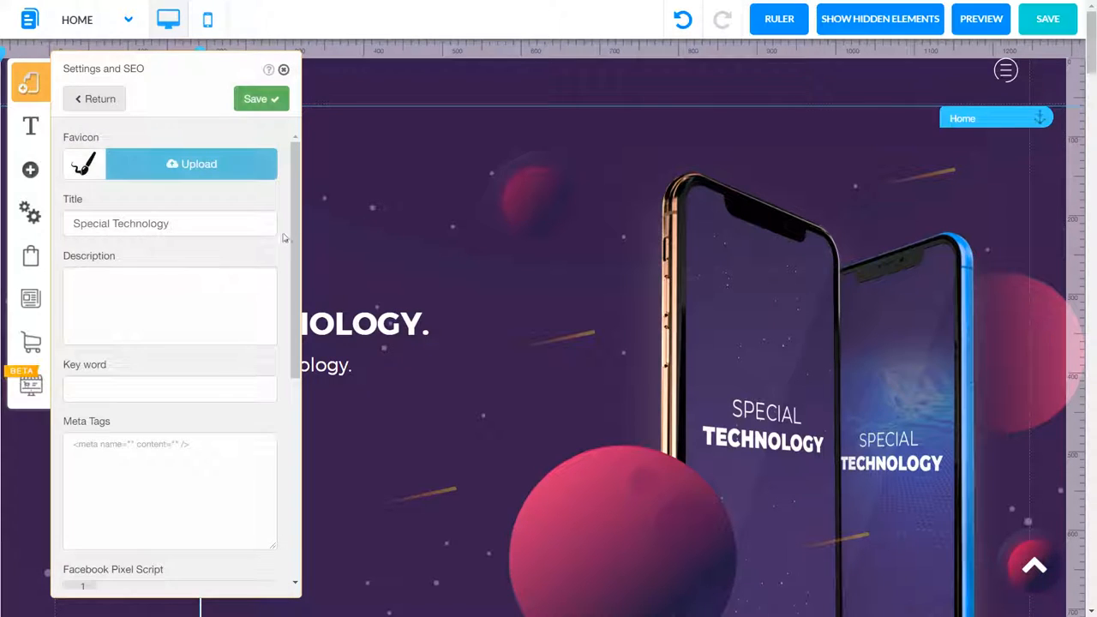
{"action": "scroll", "coordinate": [295, 217], "scroll_direction": "down", "scroll_amount": 5}
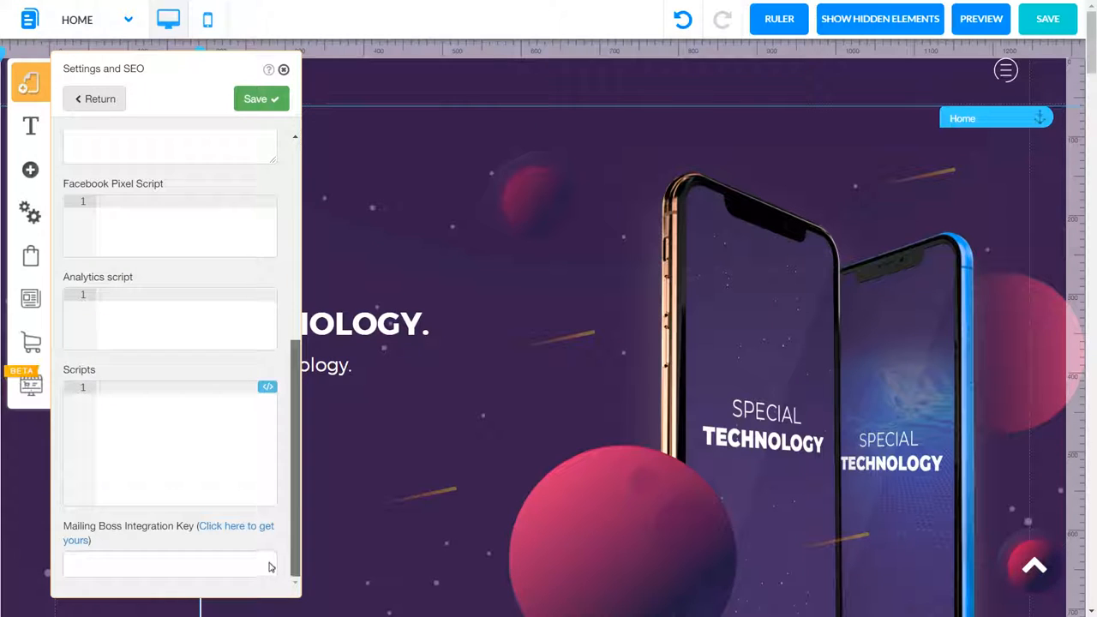
{"action": "left_click", "coordinate": [112, 99]}
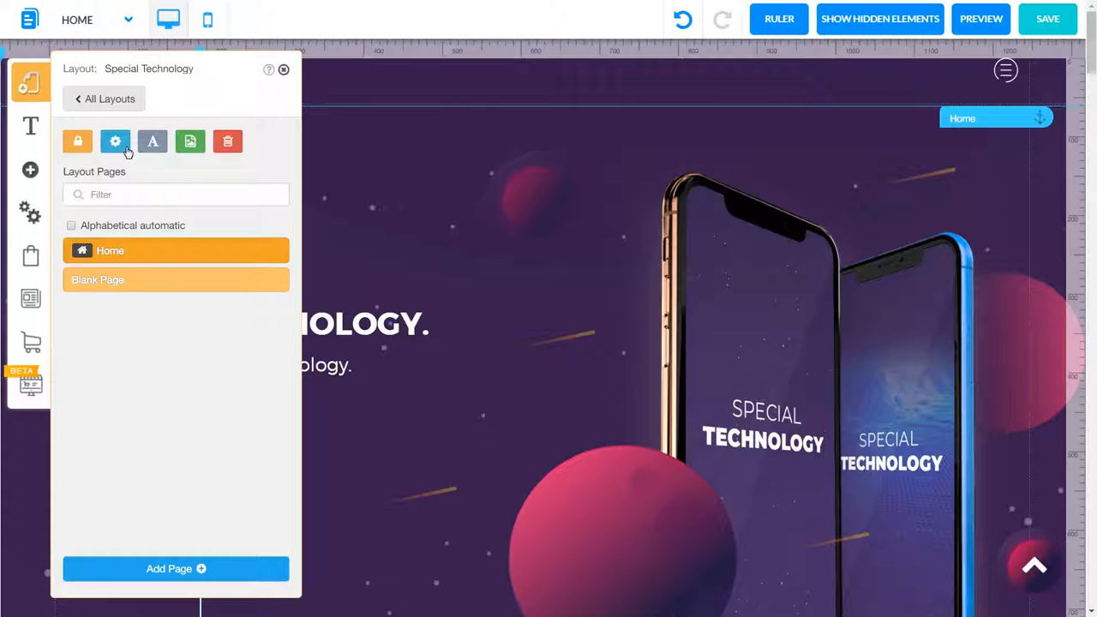
Check the Google preview in the Home page's SEO settings and return to the layout's page list
{"action": "mouse_move", "coordinate": [257, 253]}
{"action": "left_click", "coordinate": [277, 251]}
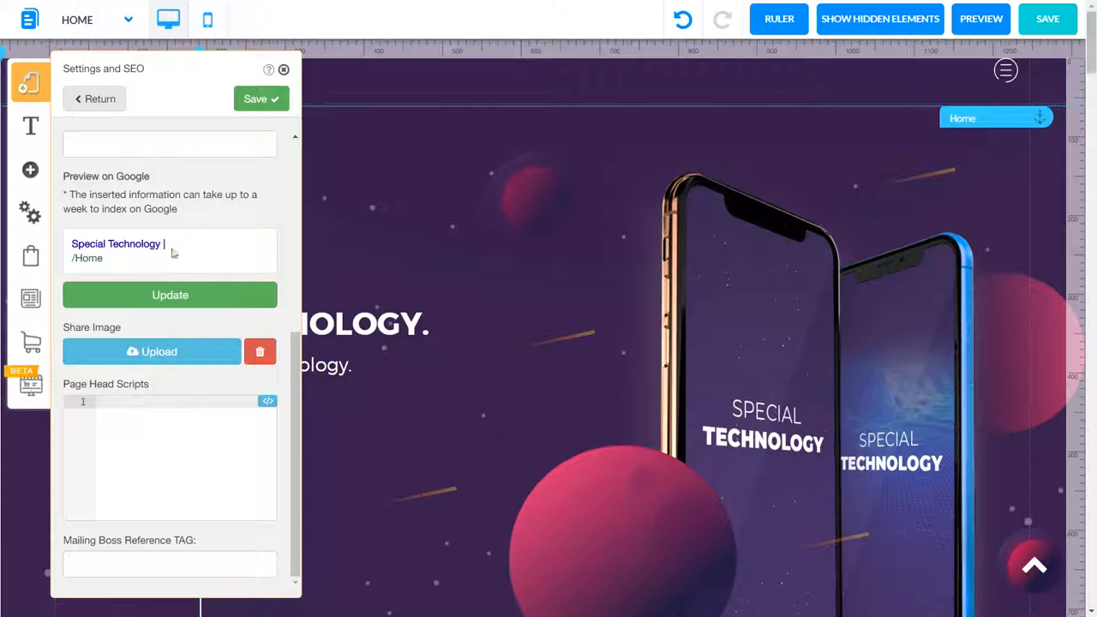
{"action": "left_click", "coordinate": [104, 99]}
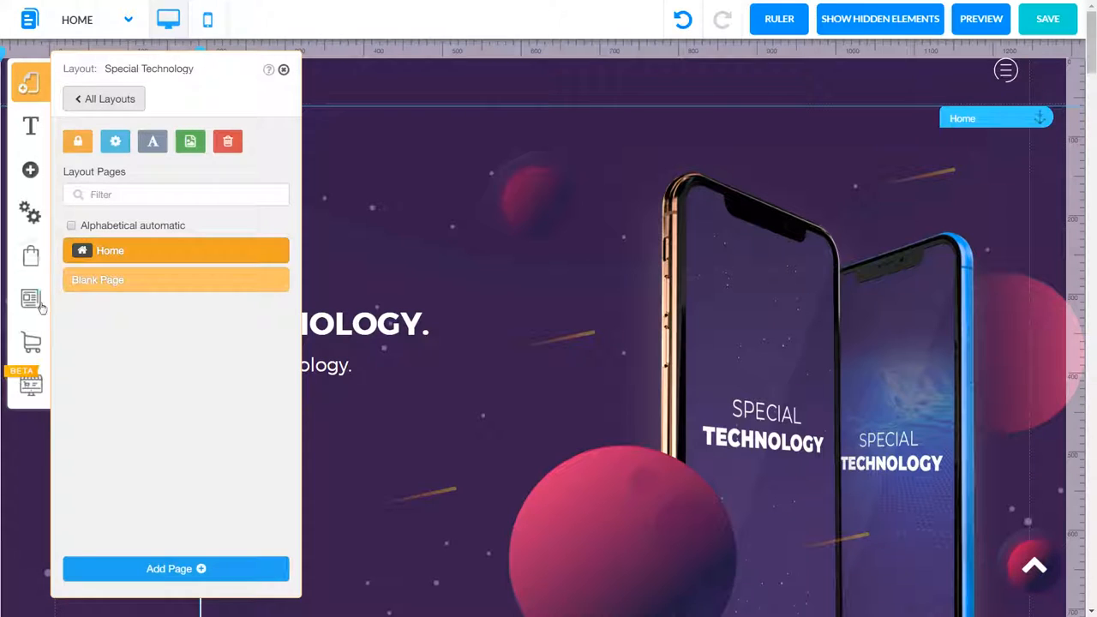
Try a hyphen (-) as the separator between page and layout name in Website Settings
{"action": "left_click", "coordinate": [33, 216]}
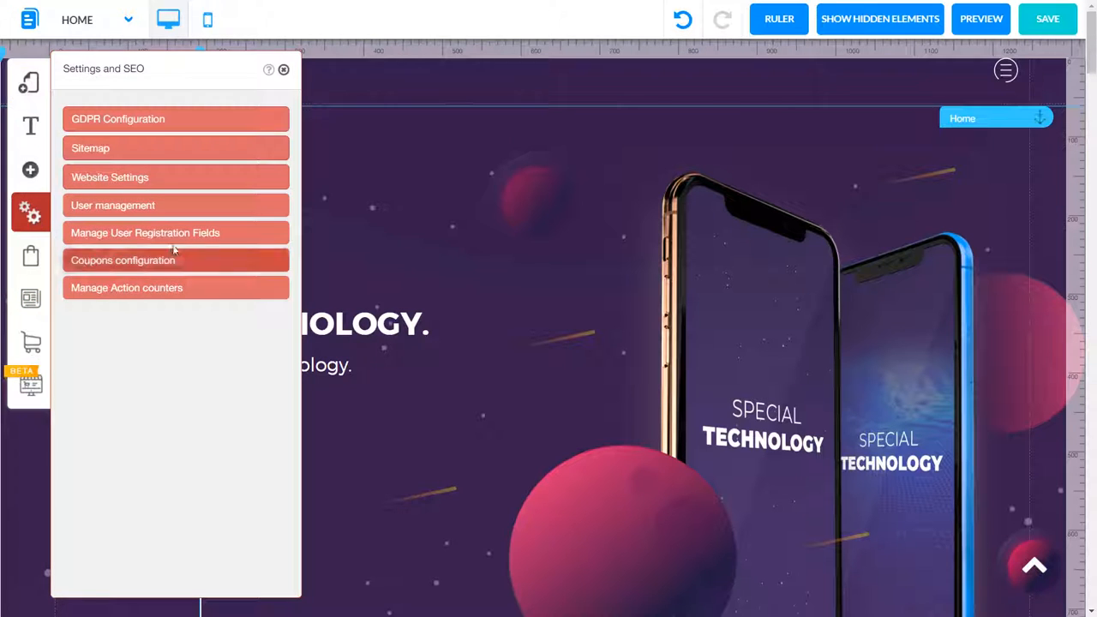
{"action": "left_click", "coordinate": [147, 180]}
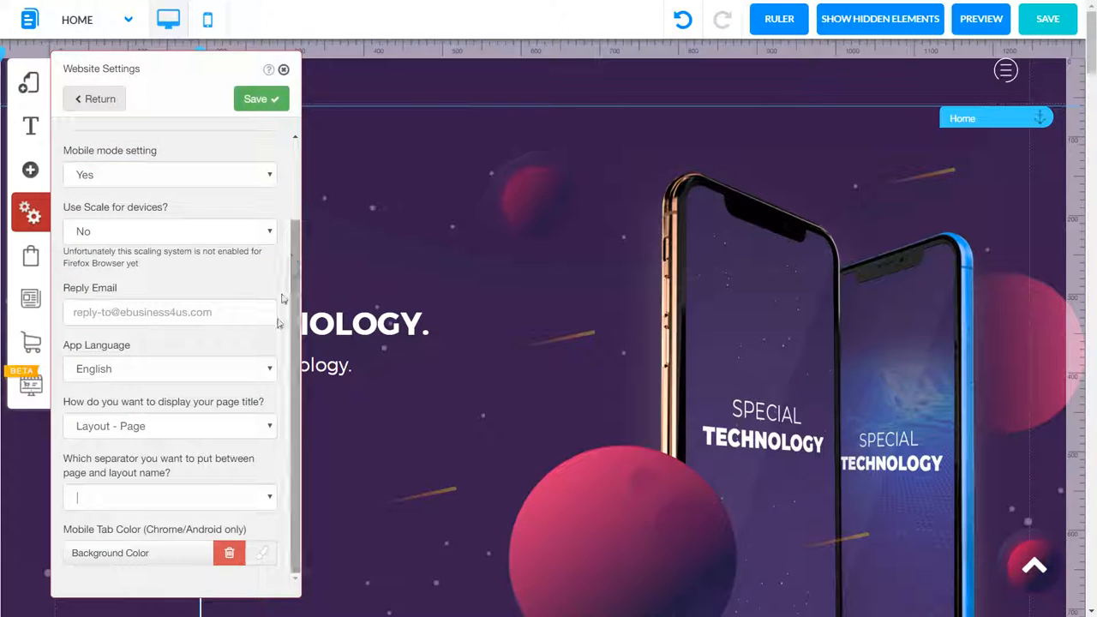
{"action": "left_click", "coordinate": [271, 500]}
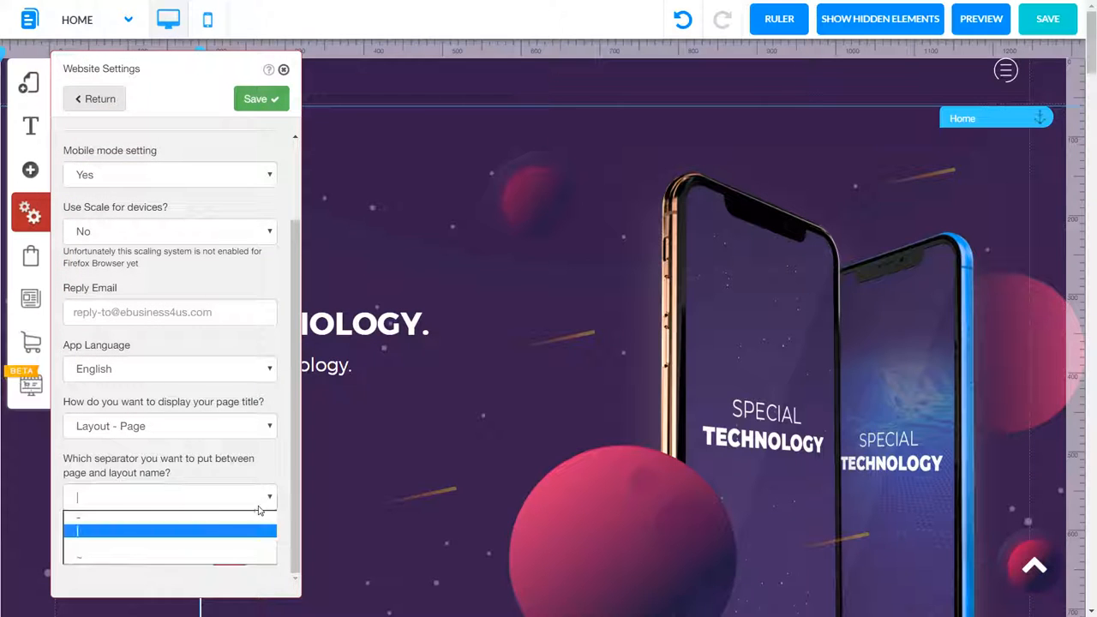
{"action": "left_click", "coordinate": [228, 517]}
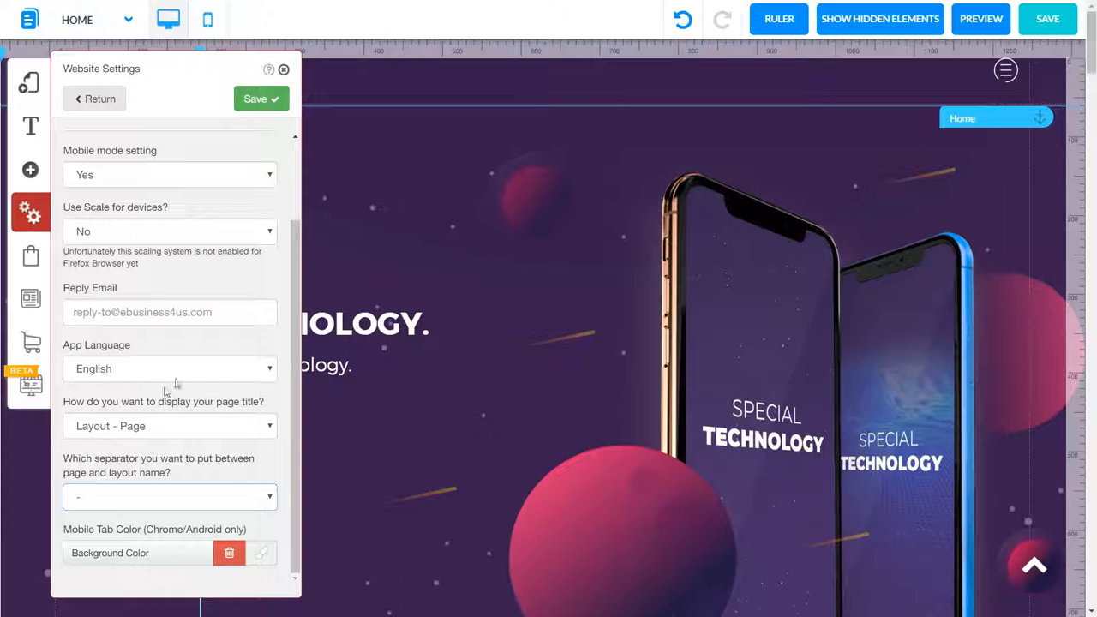
Check the Home page's Google preview in the Special Technology layout and save the page's SEO settings
{"action": "left_click", "coordinate": [31, 81]}
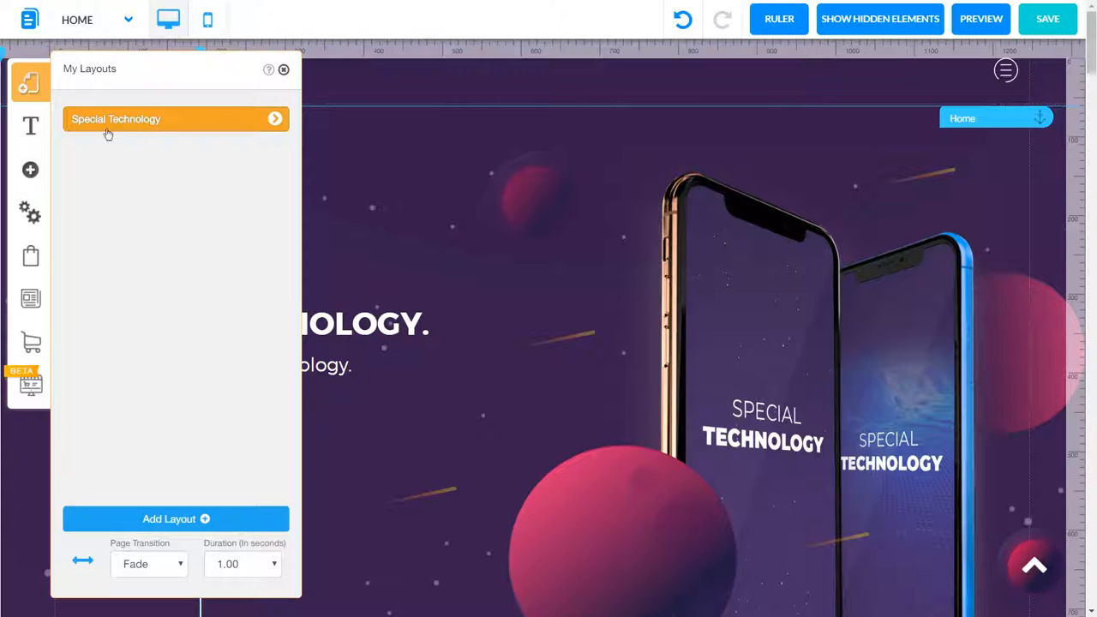
{"action": "left_click", "coordinate": [278, 119]}
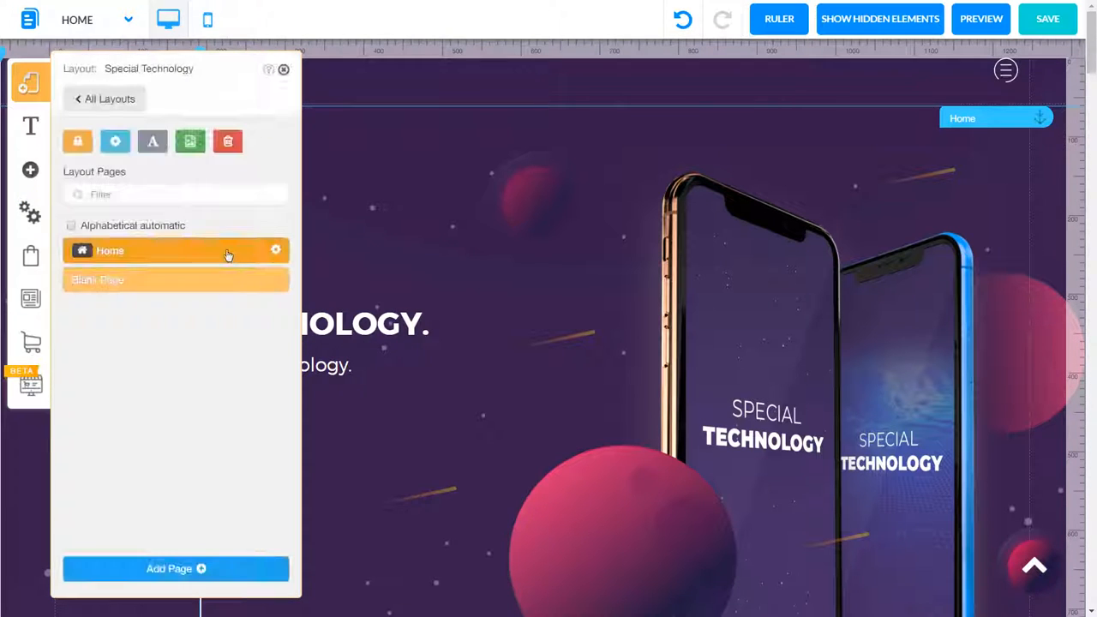
{"action": "left_click", "coordinate": [276, 251]}
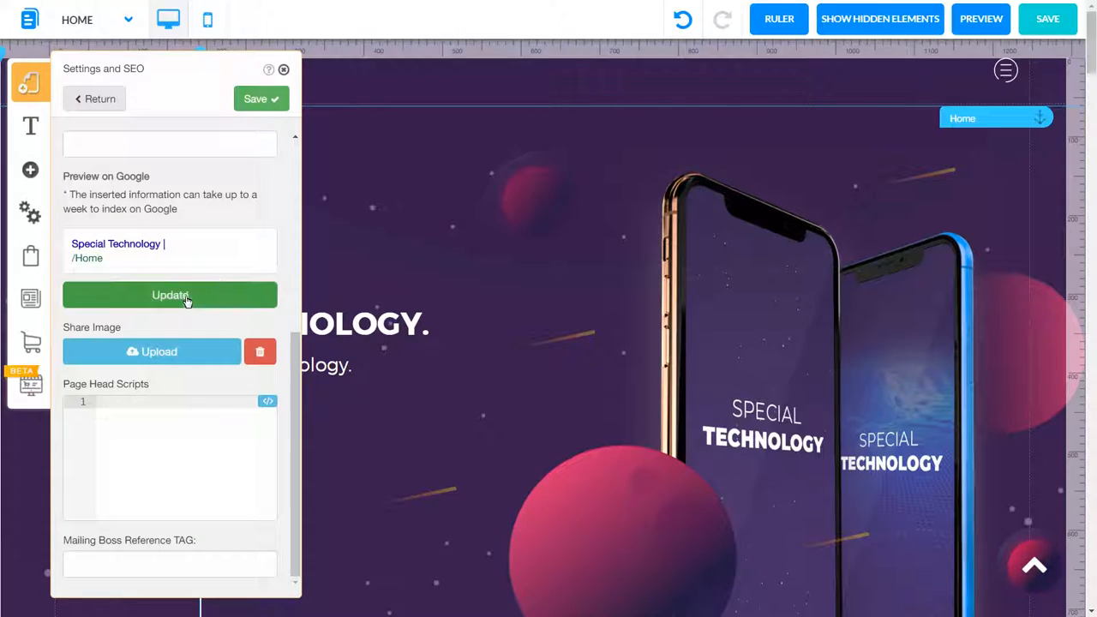
{"action": "left_click", "coordinate": [247, 102]}
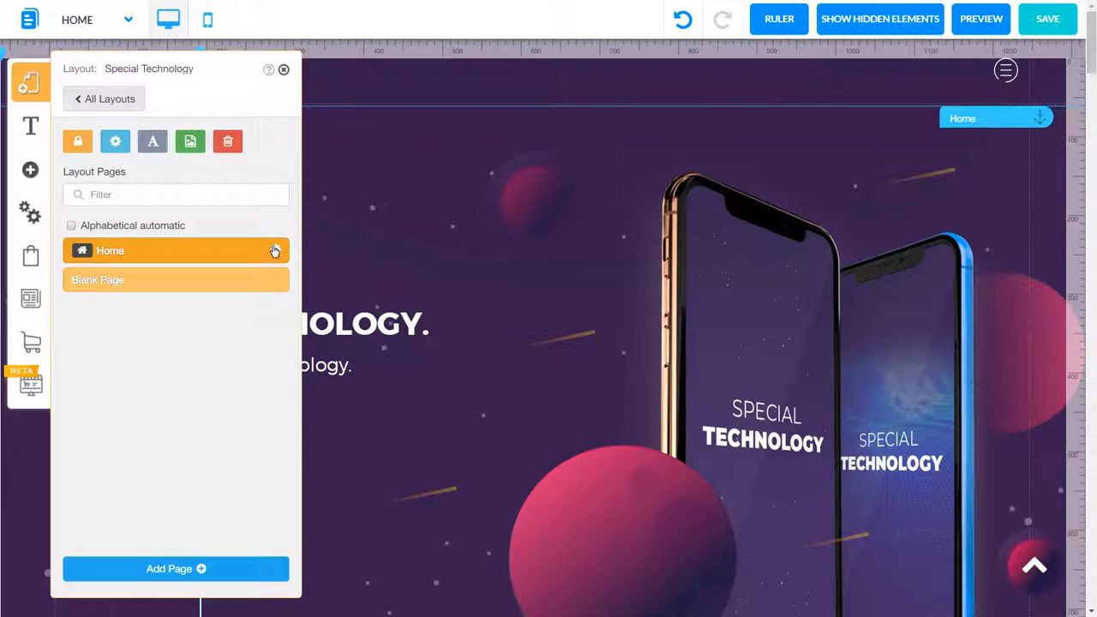
Examine the Home page's SEO settings, including its address, title page, description, key words, Google preview and page head scripts
{"action": "left_click", "coordinate": [275, 251]}
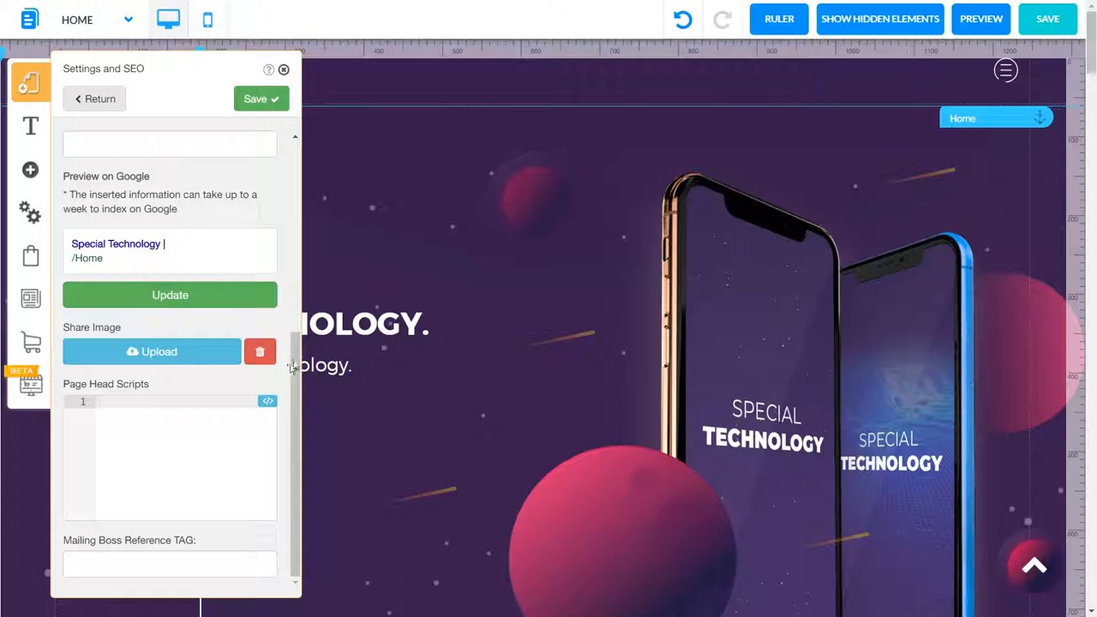
{"action": "scroll", "coordinate": [291, 369], "scroll_direction": "up", "scroll_amount": 3}
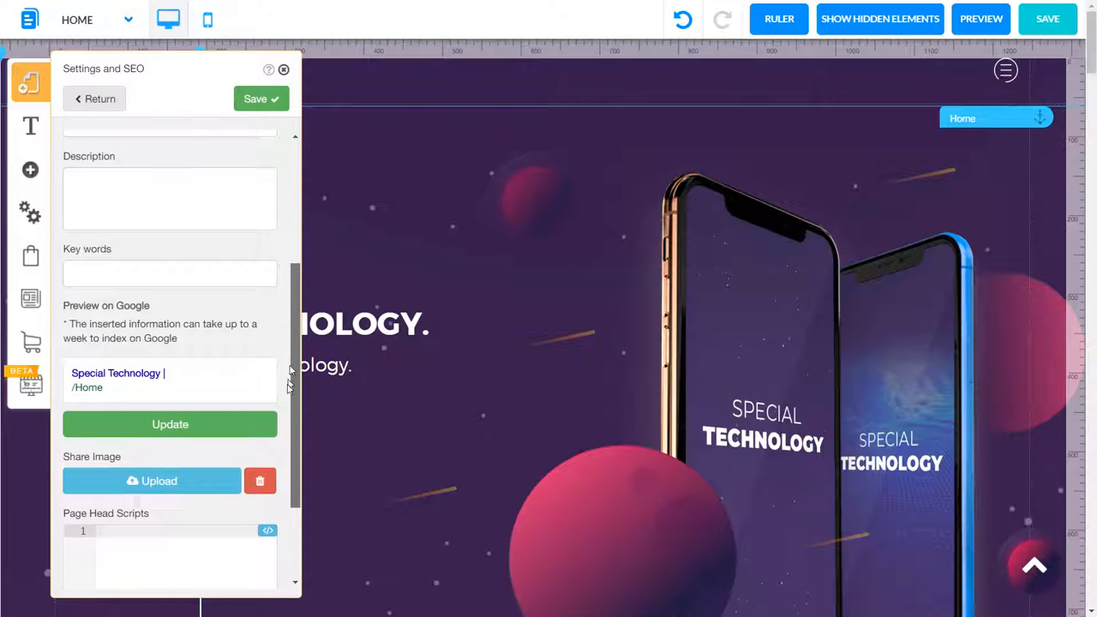
{"action": "scroll", "coordinate": [291, 382], "scroll_direction": "down", "scroll_amount": 3}
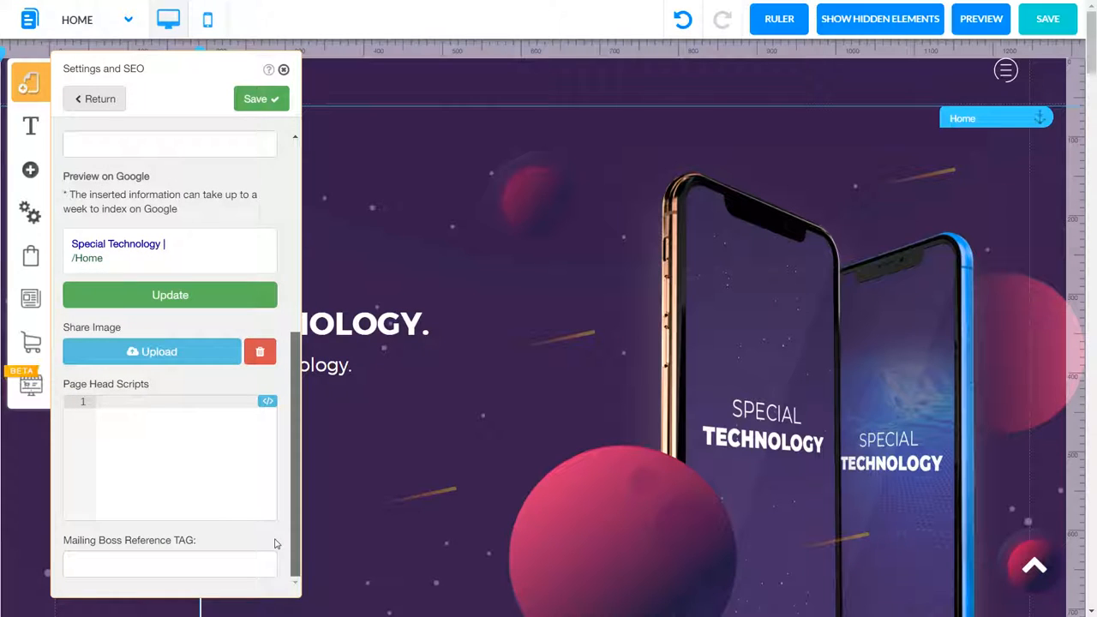
{"action": "scroll", "coordinate": [302, 360], "scroll_direction": "up", "scroll_amount": 3}
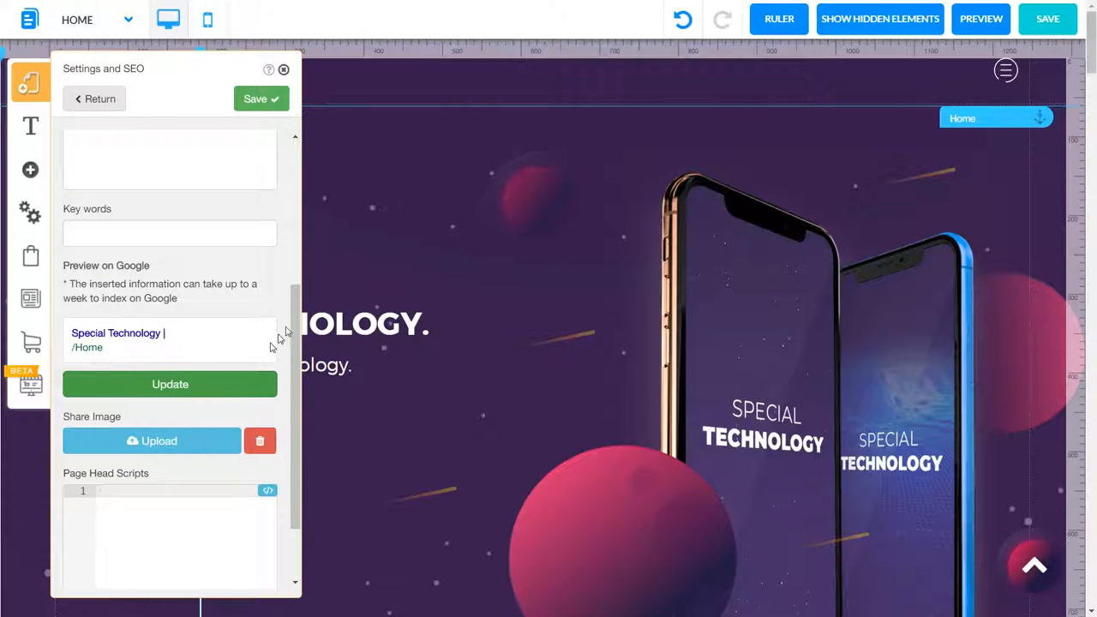
{"action": "scroll", "coordinate": [296, 233], "scroll_direction": "up", "scroll_amount": 2}
{"action": "scroll", "coordinate": [296, 233], "scroll_direction": "up", "scroll_amount": 5}
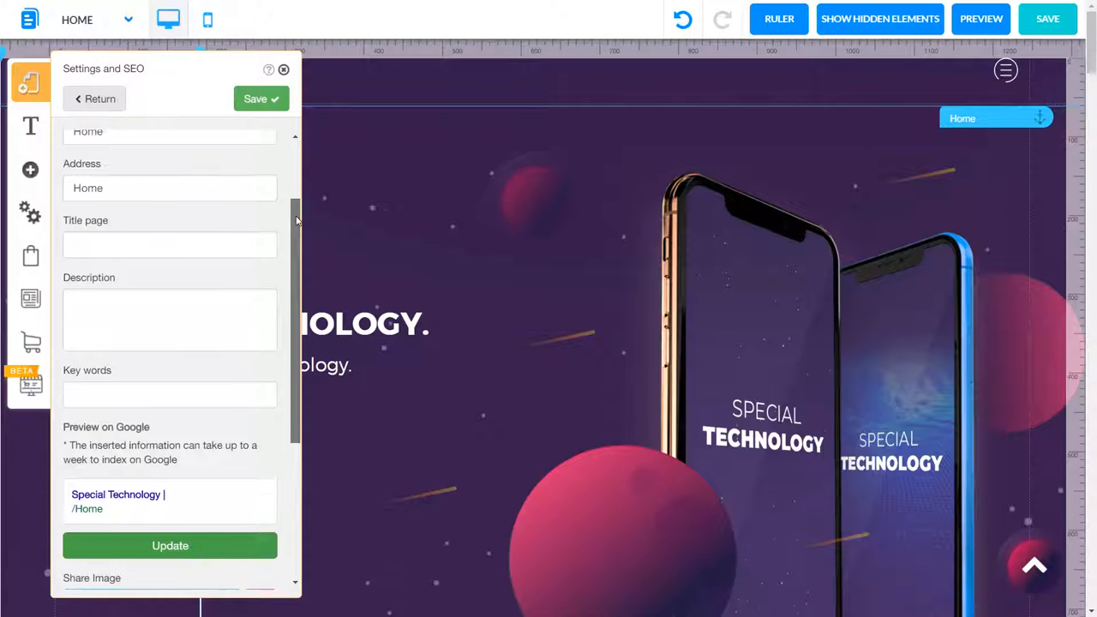
{"action": "scroll", "coordinate": [299, 185], "scroll_direction": "down", "scroll_amount": 7}
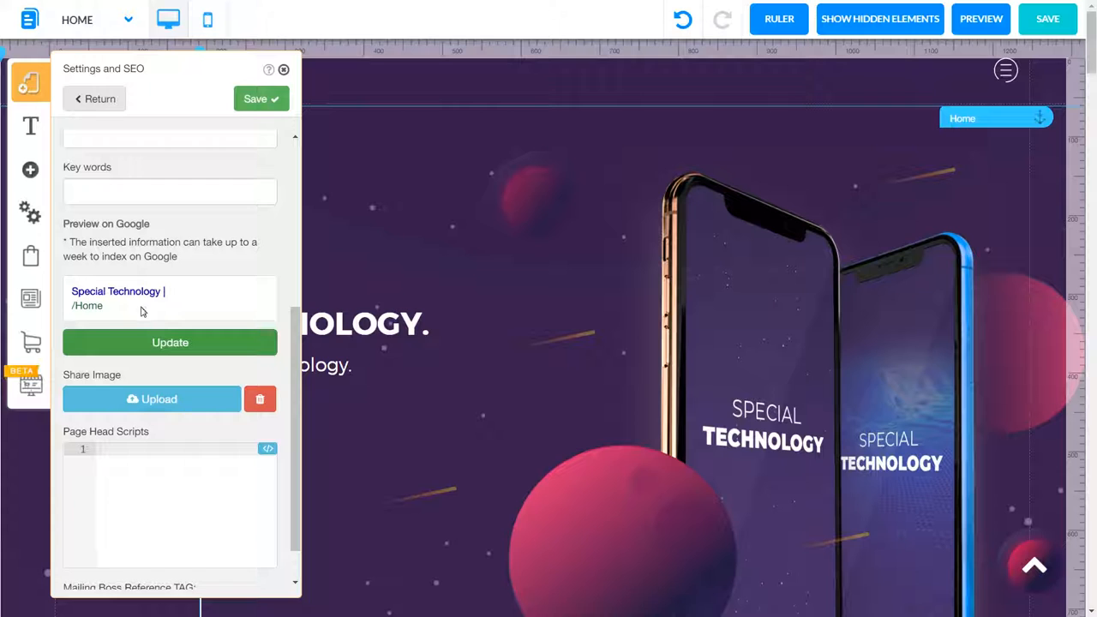
Set the separator between page and layout name to a hyphen (-) in Website Settings and save the settings
{"action": "left_click", "coordinate": [28, 211]}
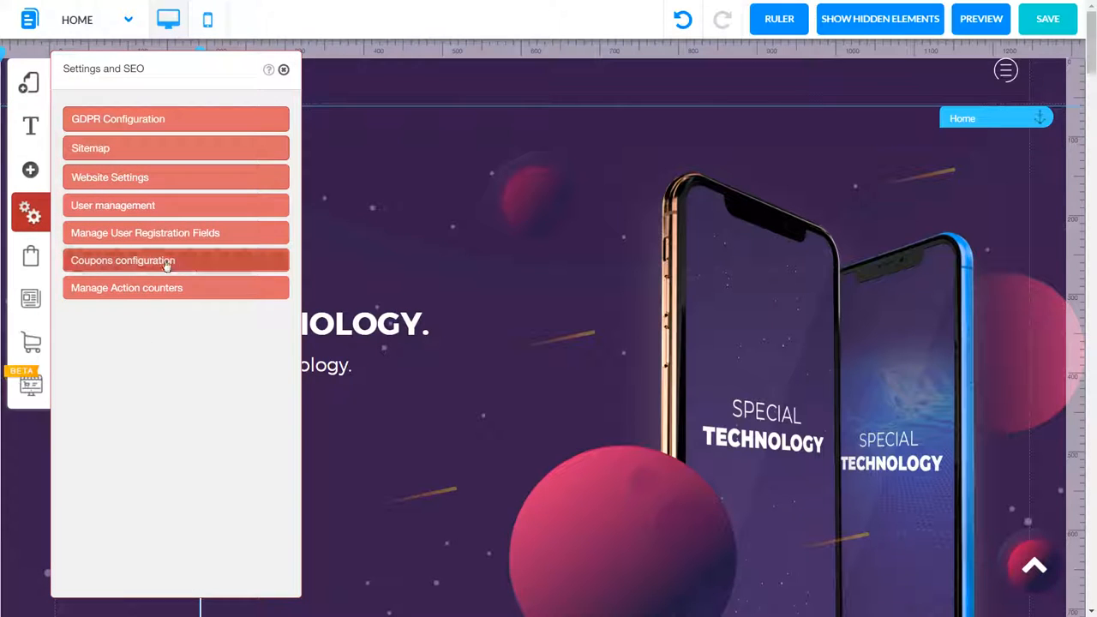
{"action": "left_click", "coordinate": [120, 178]}
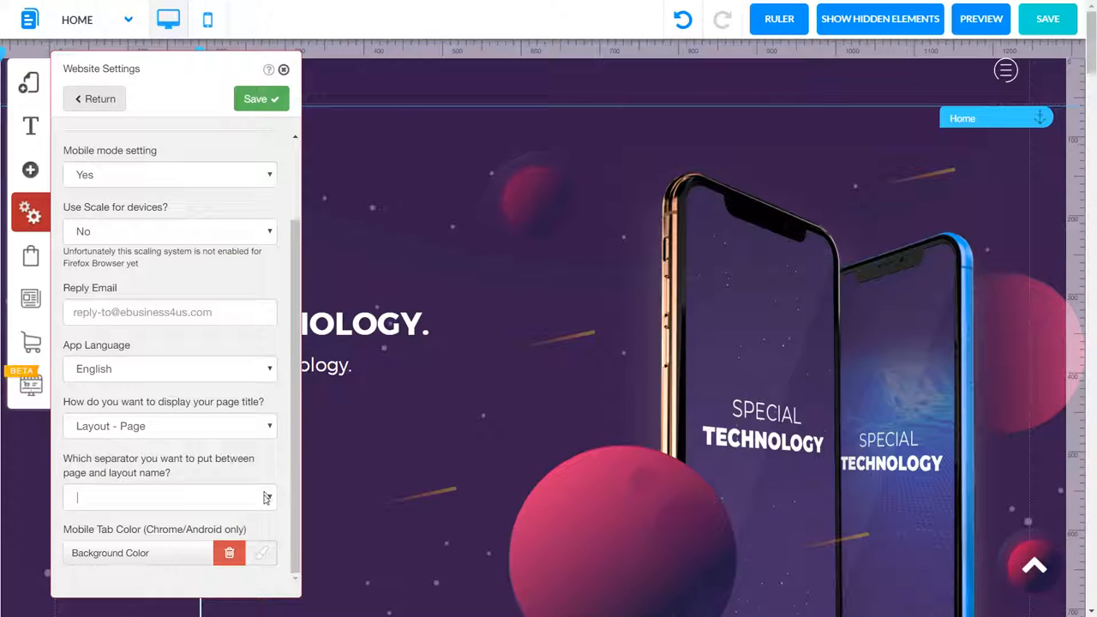
{"action": "left_click", "coordinate": [269, 500]}
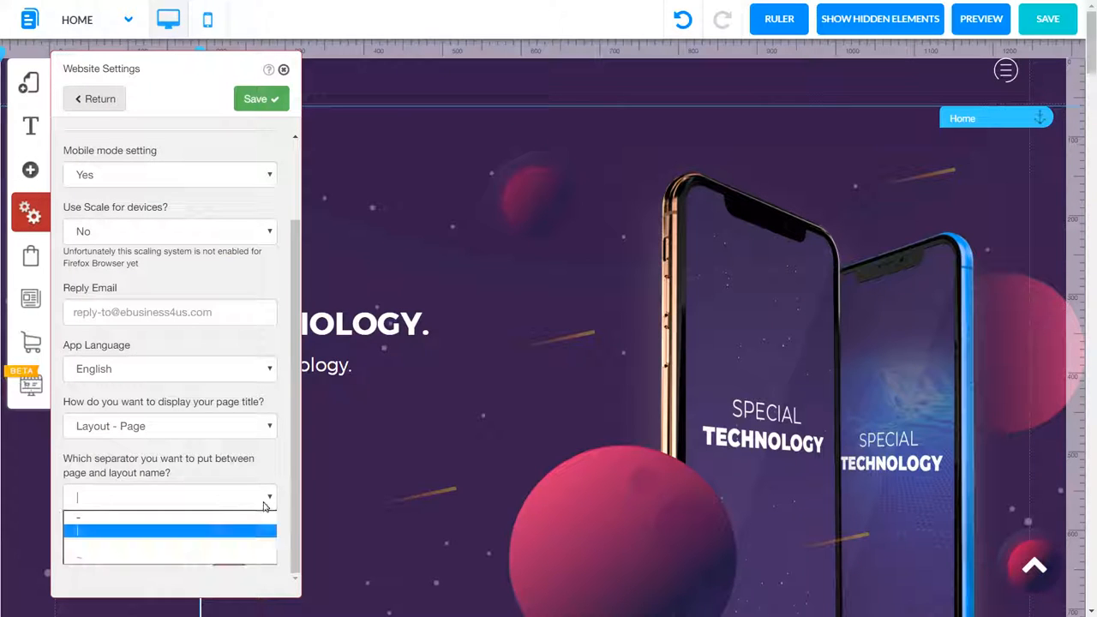
{"action": "left_click", "coordinate": [197, 517]}
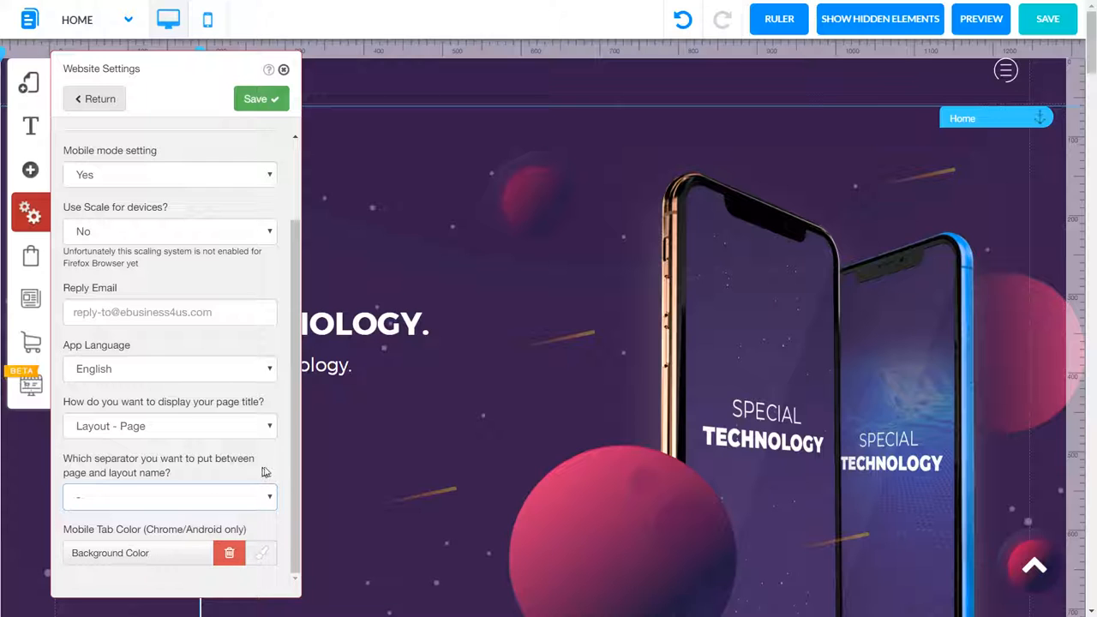
{"action": "left_click", "coordinate": [254, 100]}
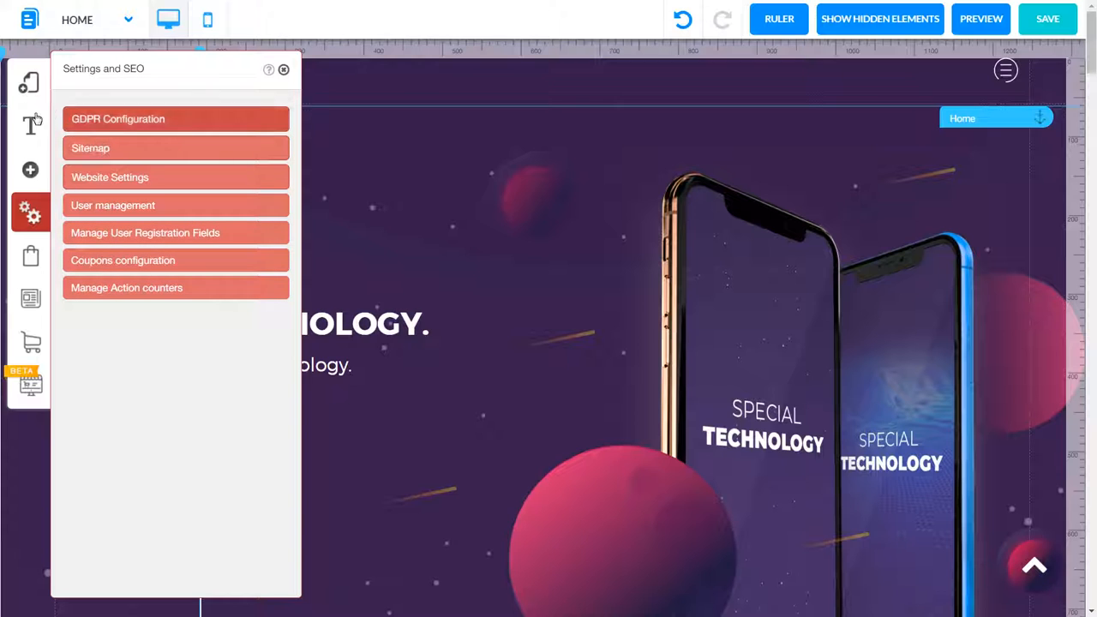
Check the Home page's Google preview in the Special Technology layout's SEO settings
{"action": "left_click", "coordinate": [28, 82]}
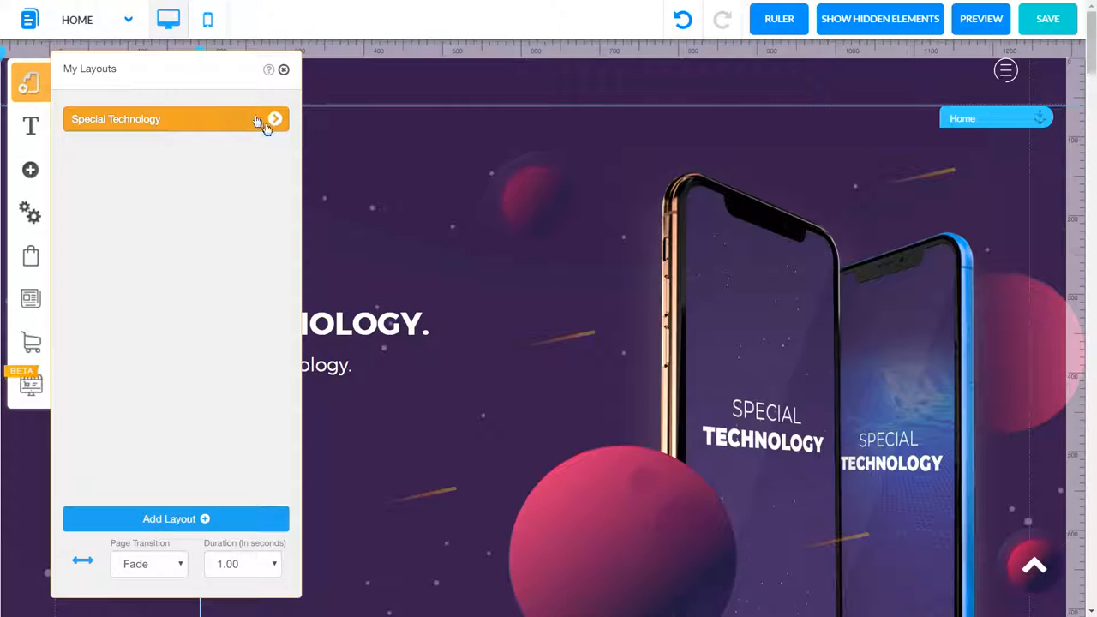
{"action": "left_click", "coordinate": [274, 119]}
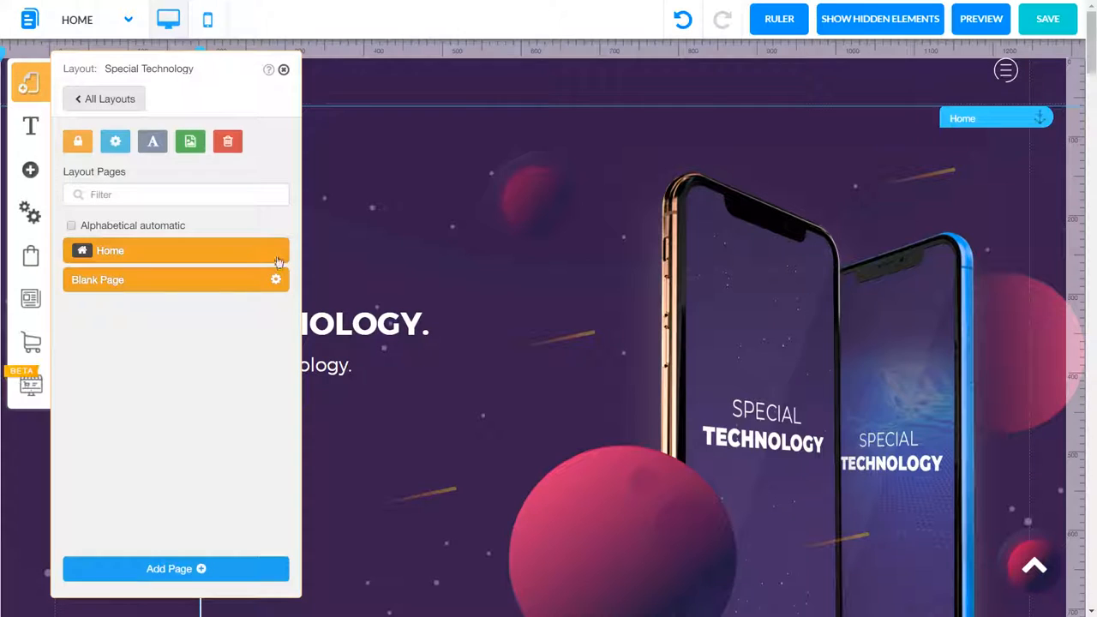
{"action": "left_click", "coordinate": [276, 251]}
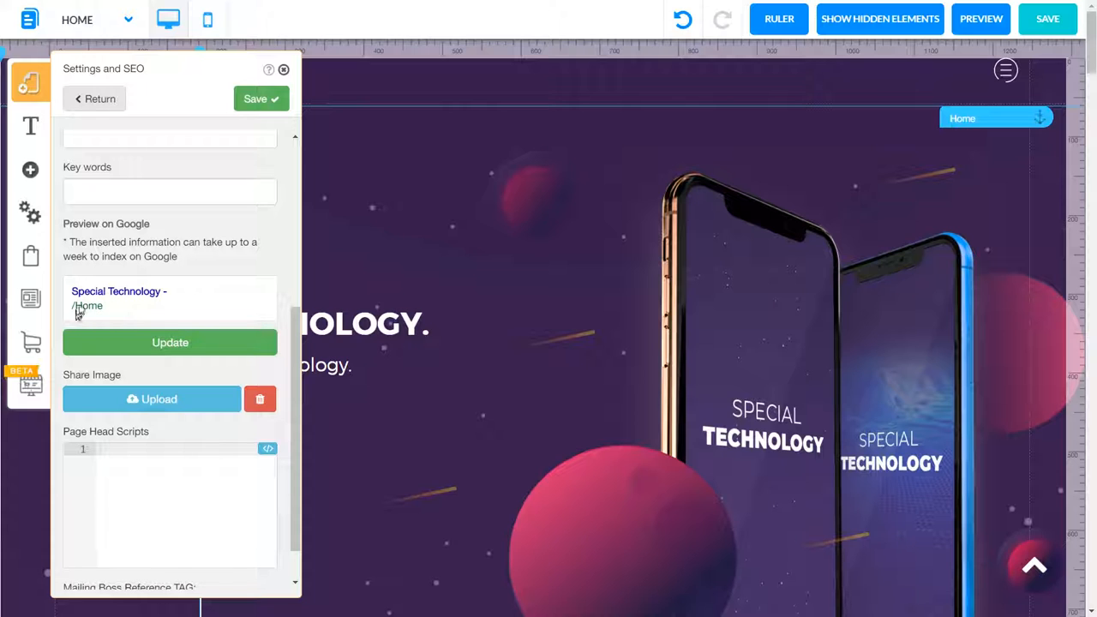
{"action": "left_click", "coordinate": [97, 101]}
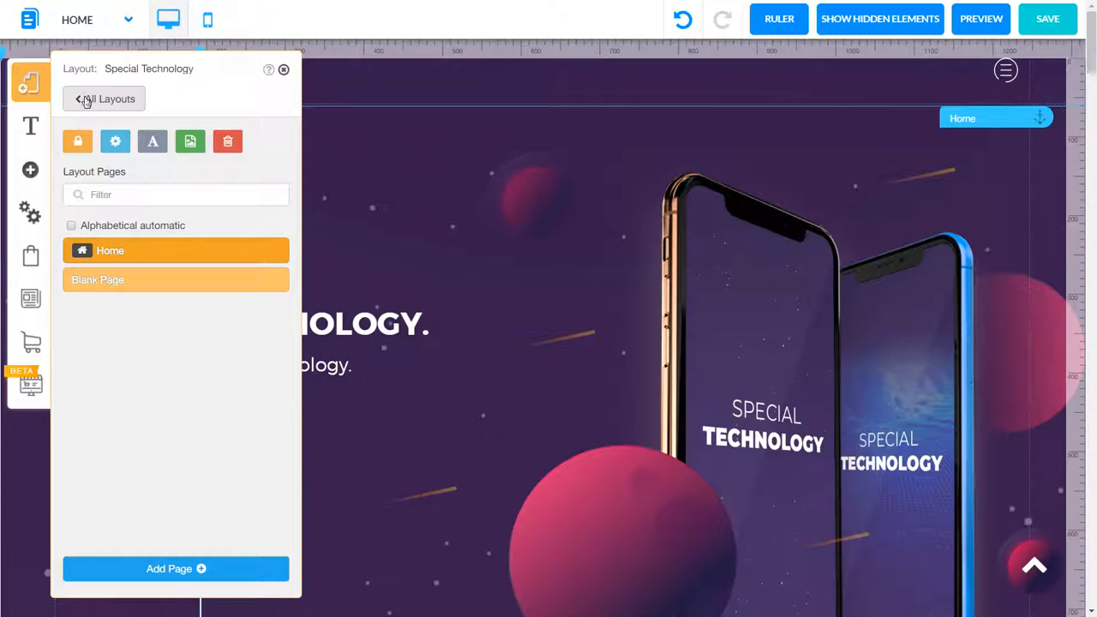
{"action": "left_click", "coordinate": [85, 100]}
Try a vertical bar (|) as the separator between page and layout name in Website Settings
{"action": "left_click", "coordinate": [30, 213]}
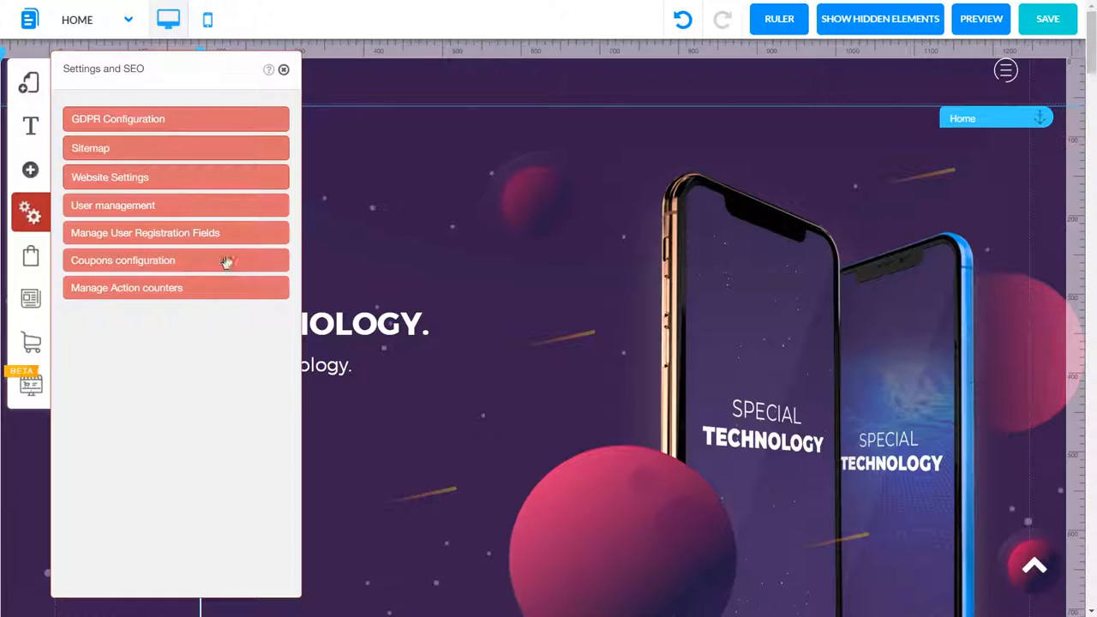
{"action": "left_click", "coordinate": [137, 177]}
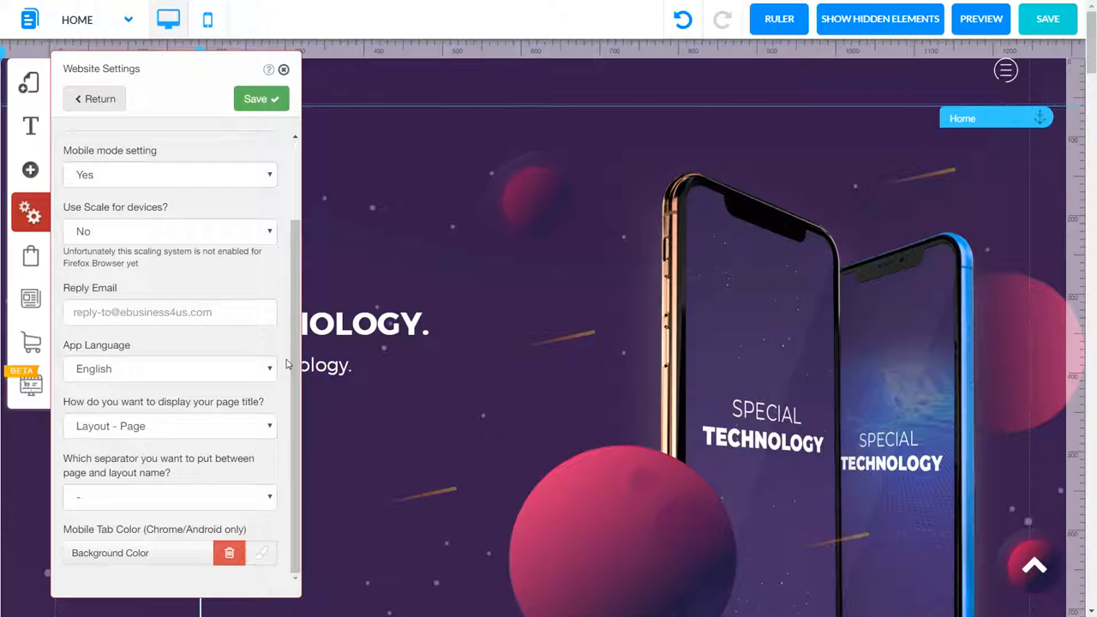
{"action": "left_click", "coordinate": [269, 501]}
{"action": "left_click", "coordinate": [225, 536]}
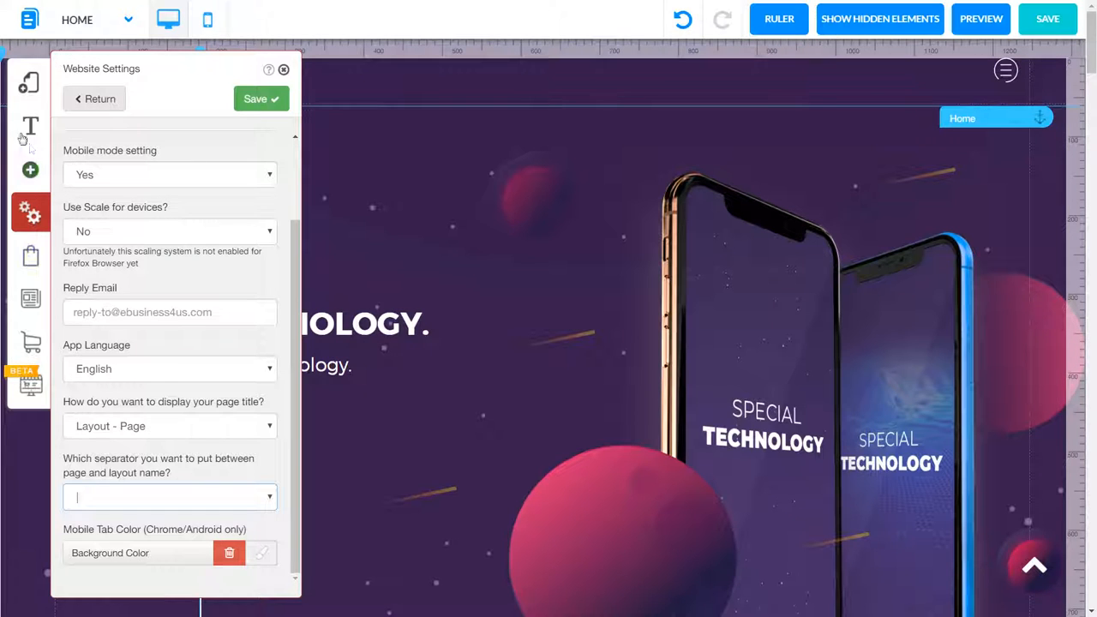
Browse the Boxes and Lines elements and view the Box with Tab designs
{"action": "left_click", "coordinate": [29, 171]}
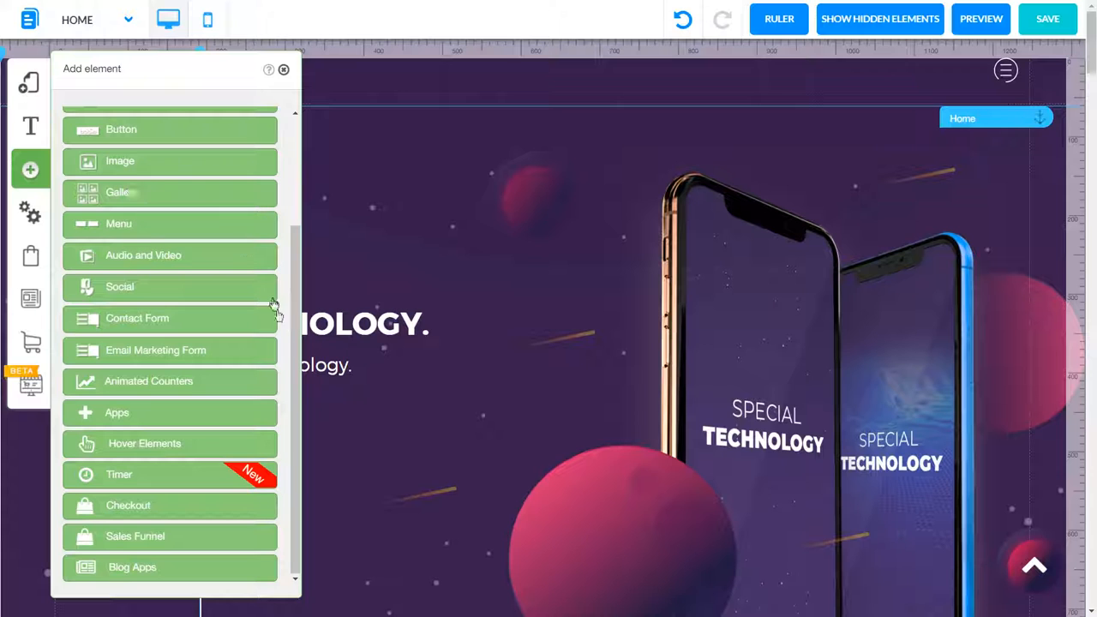
{"action": "left_click_drag", "start_coordinate": [295, 313], "coordinate": [303, 134]}
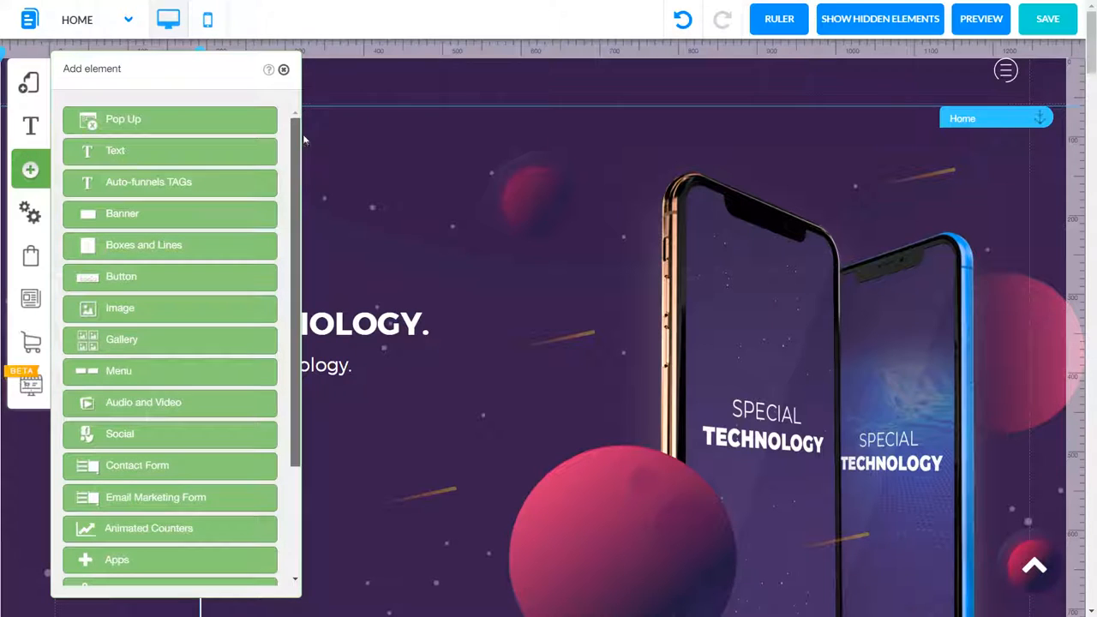
{"action": "left_click", "coordinate": [147, 249]}
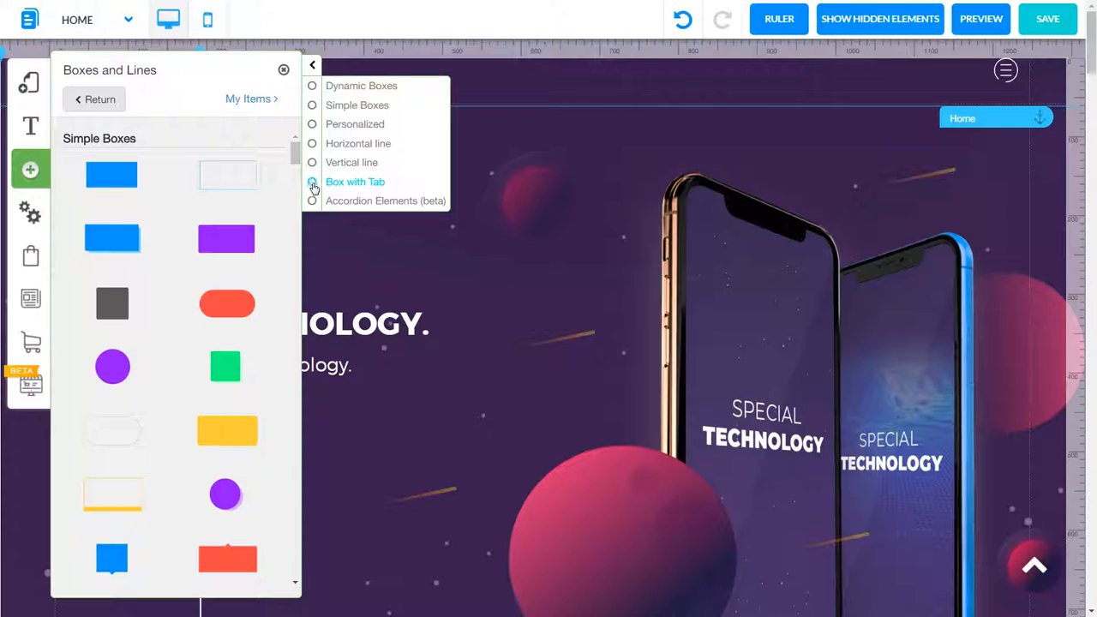
{"action": "left_click", "coordinate": [314, 184]}
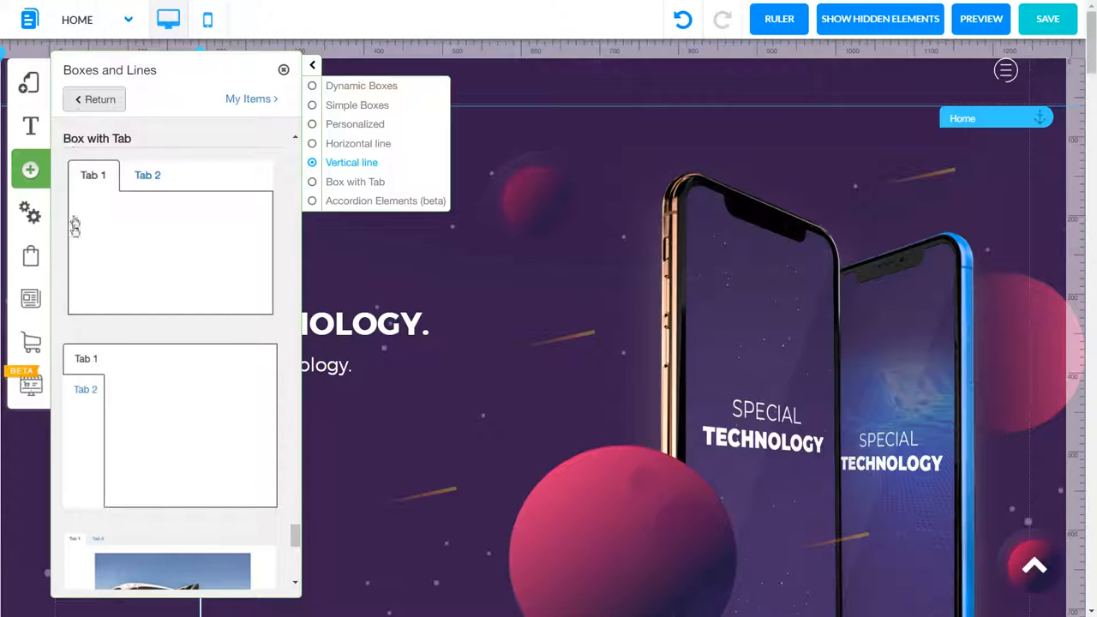
Review the Website Settings, including the page title display and separator, and return to the Settings and SEO options
{"action": "left_click", "coordinate": [31, 215]}
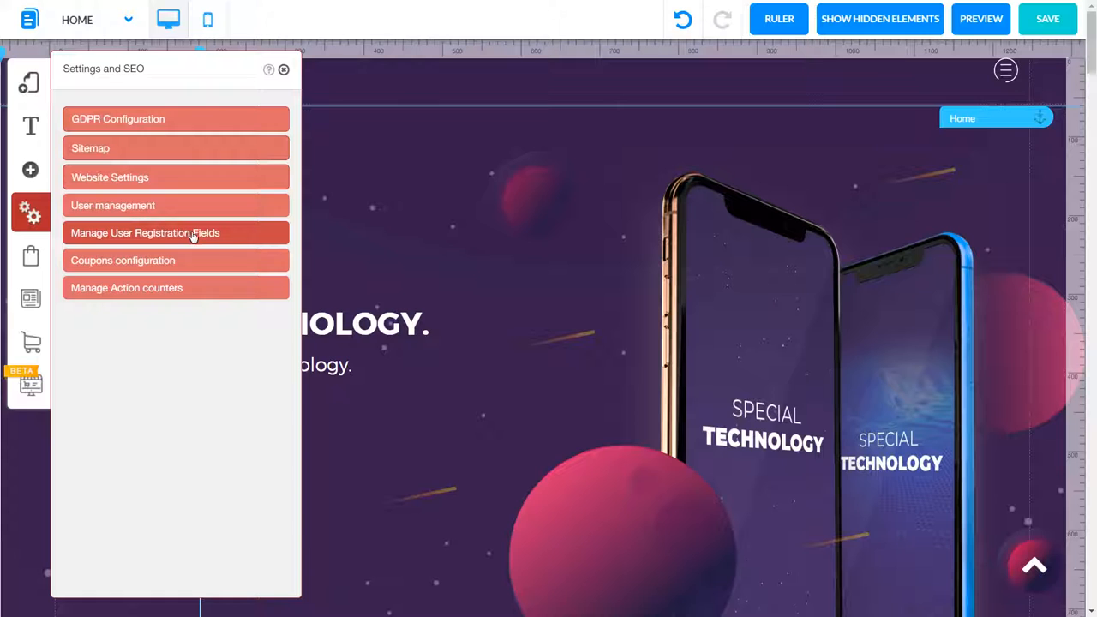
{"action": "left_click", "coordinate": [215, 182]}
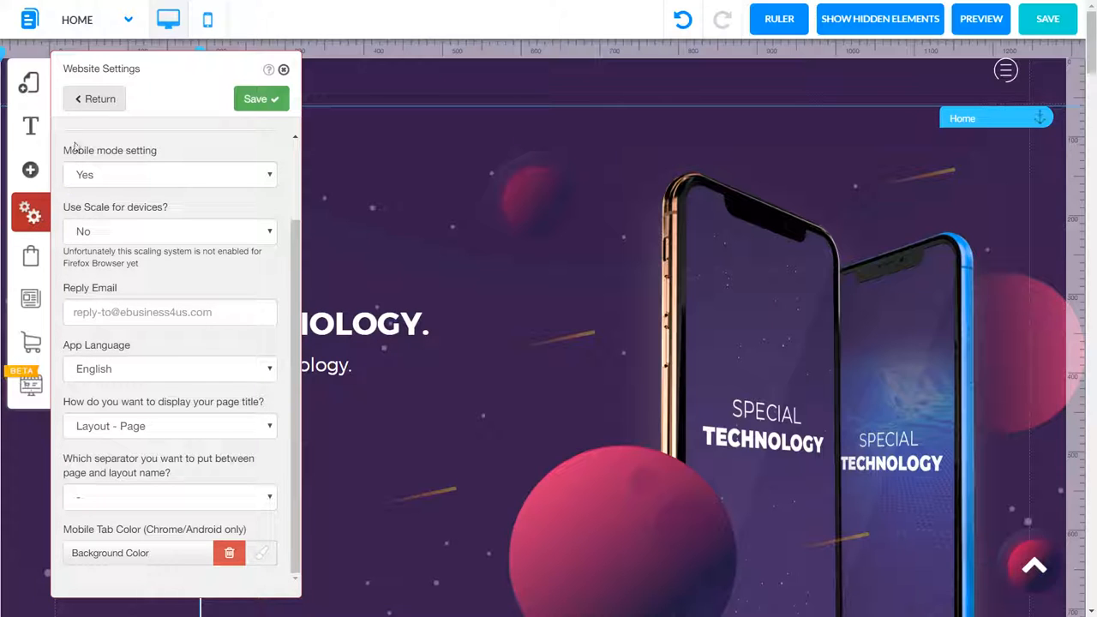
{"action": "left_click", "coordinate": [41, 216]}
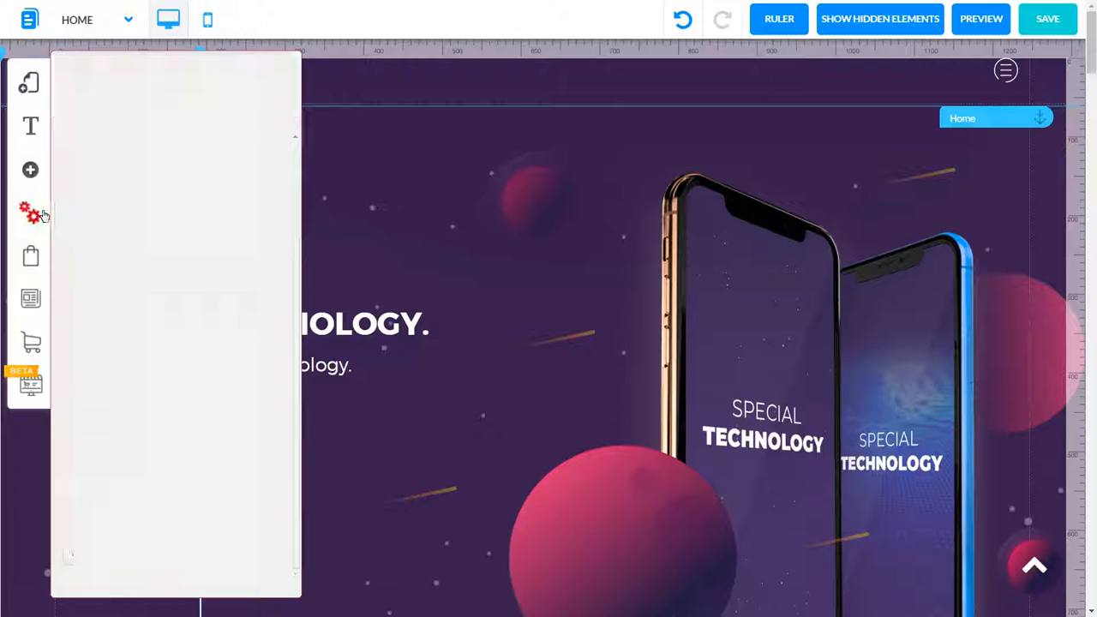
{"action": "left_click", "coordinate": [38, 215]}
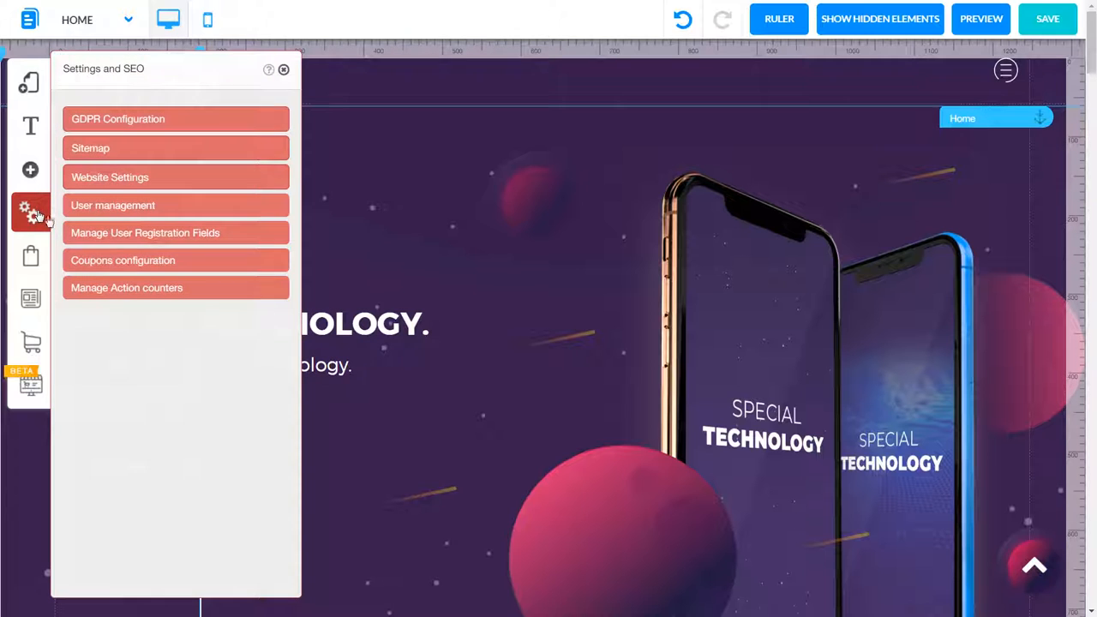
Examine User management, including its custom fields setup and the data export options, without exporting anything
{"action": "left_click", "coordinate": [127, 208]}
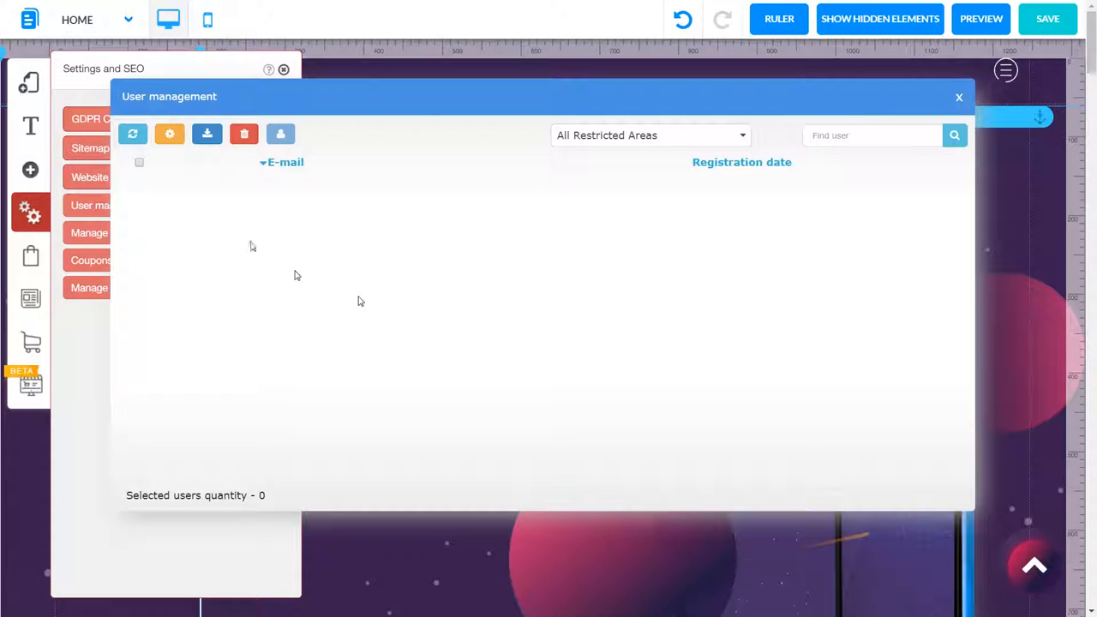
{"action": "left_click", "coordinate": [172, 135]}
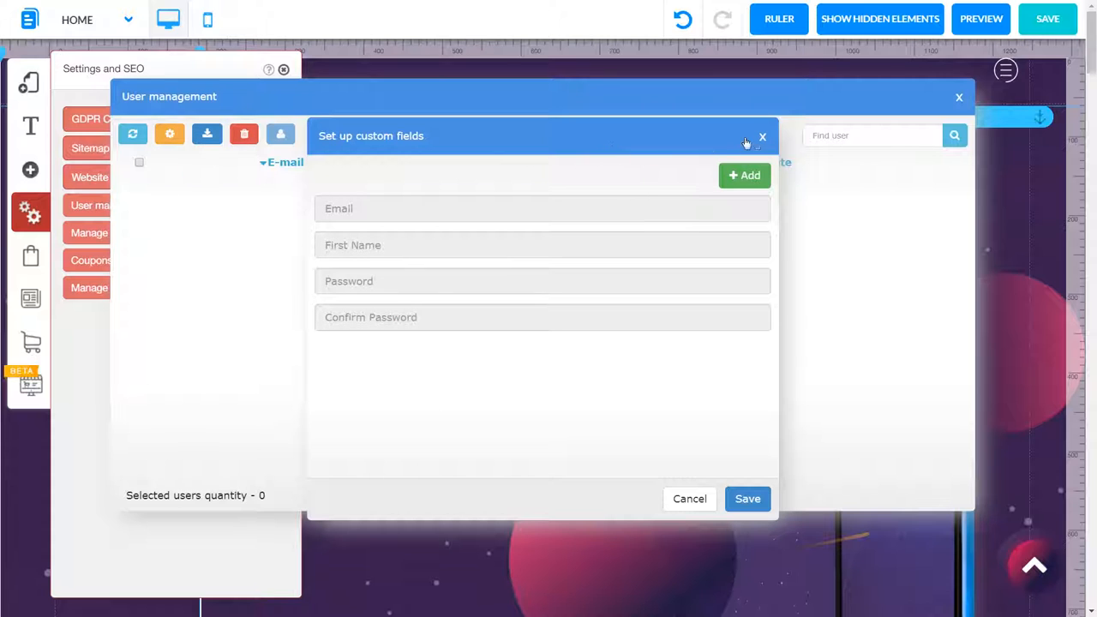
{"action": "left_click", "coordinate": [165, 162]}
{"action": "left_click", "coordinate": [208, 137]}
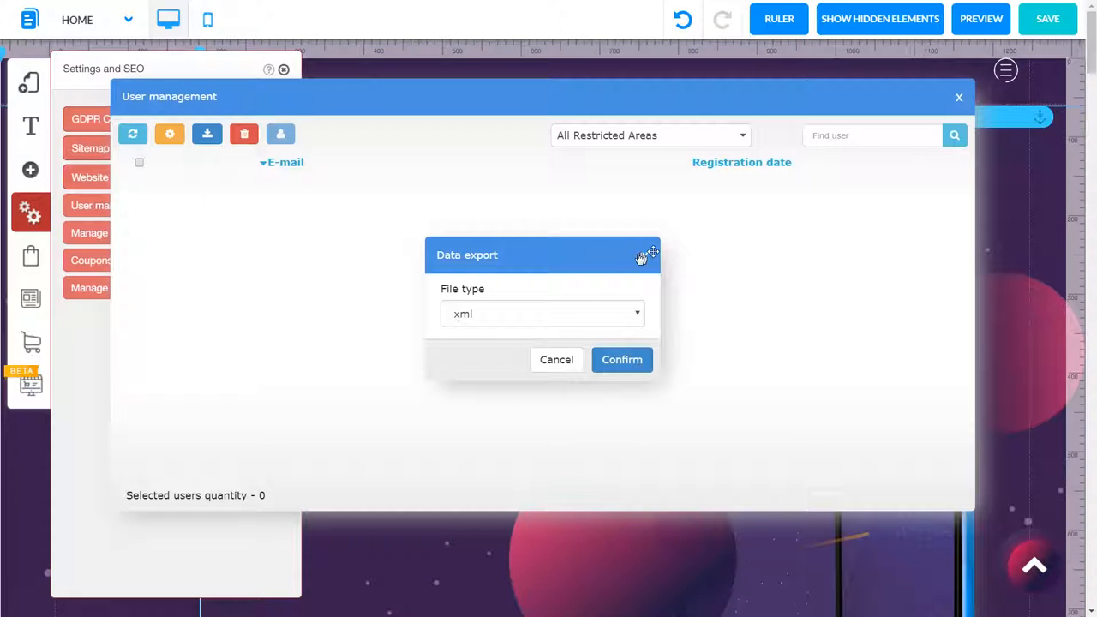
{"action": "left_click", "coordinate": [643, 257]}
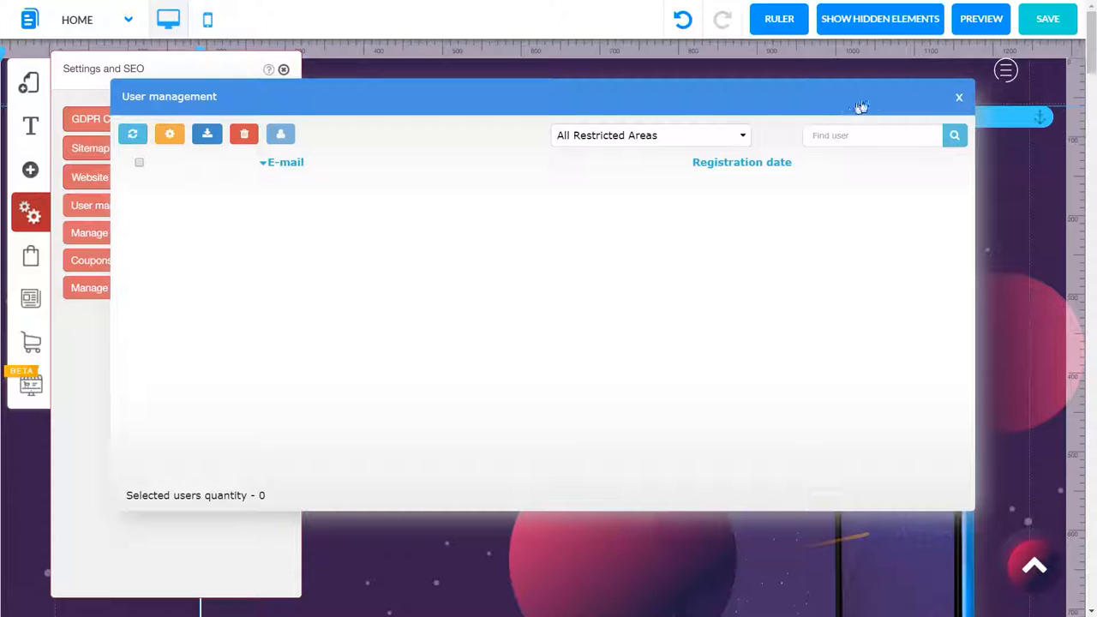
{"action": "left_click", "coordinate": [958, 99]}
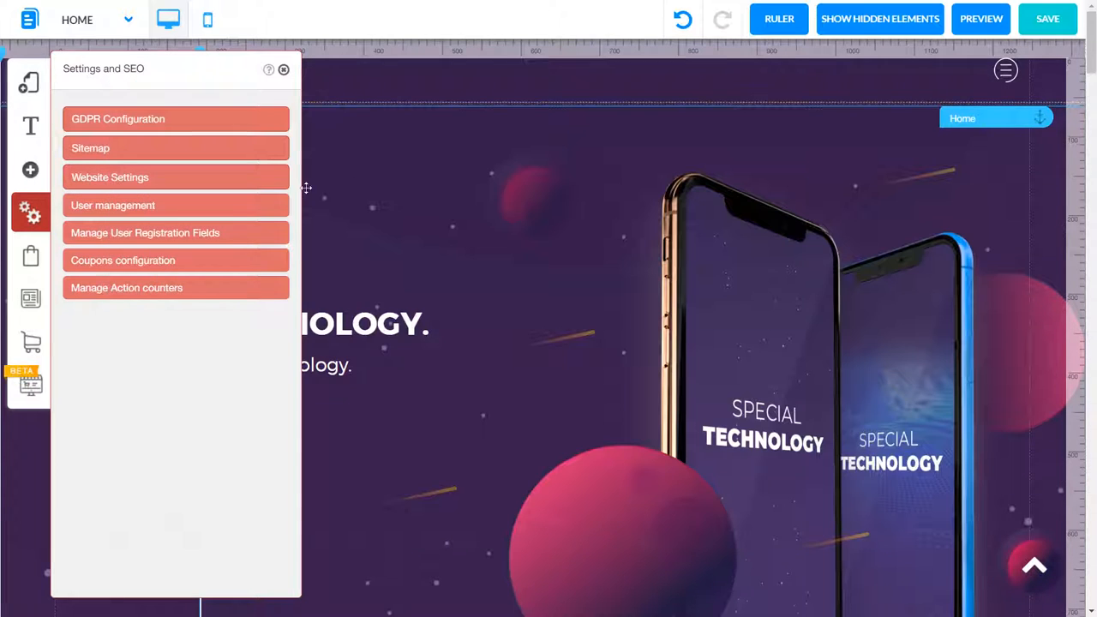
Compare the custom fields setup in User management with the one under Manage User Registration Fields
{"action": "left_click", "coordinate": [135, 205]}
{"action": "left_click", "coordinate": [171, 136]}
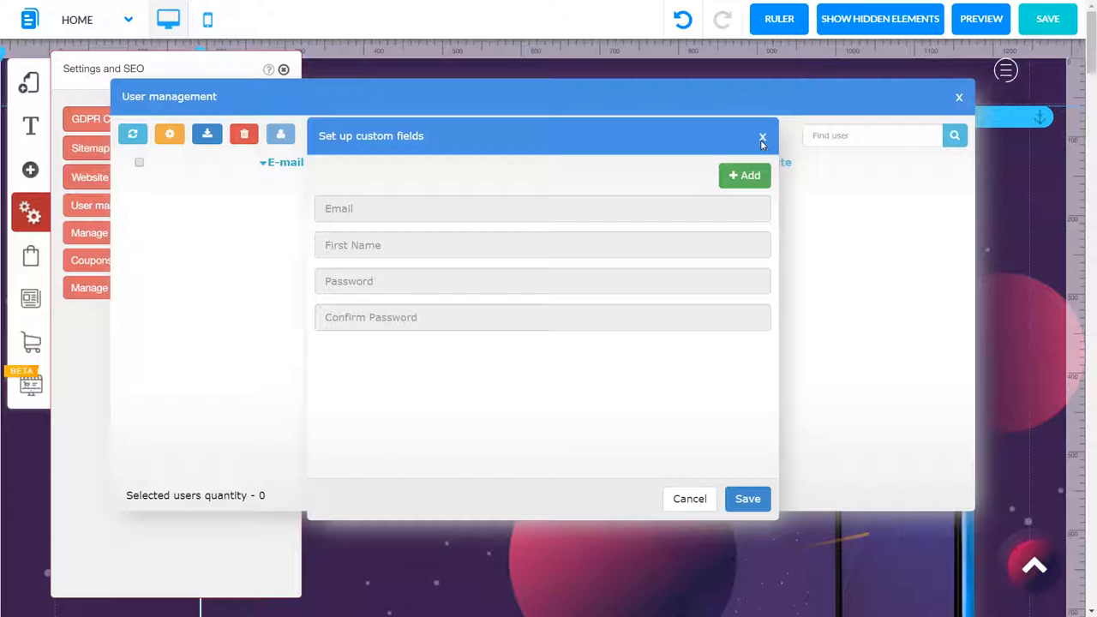
{"action": "left_click", "coordinate": [763, 138]}
{"action": "left_click", "coordinate": [169, 133]}
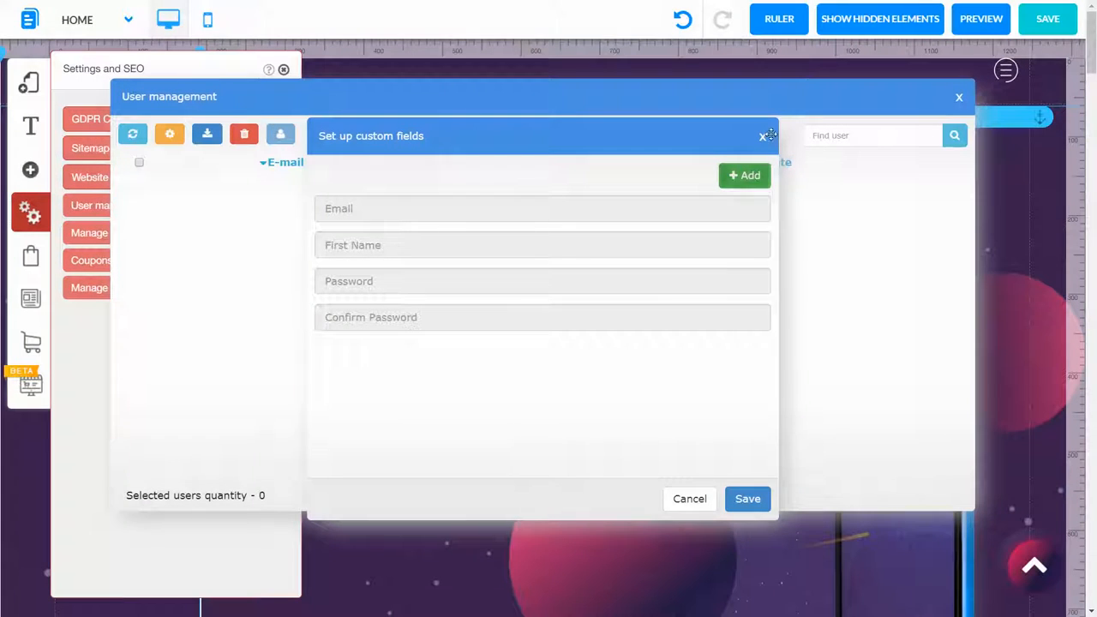
{"action": "left_click", "coordinate": [762, 138]}
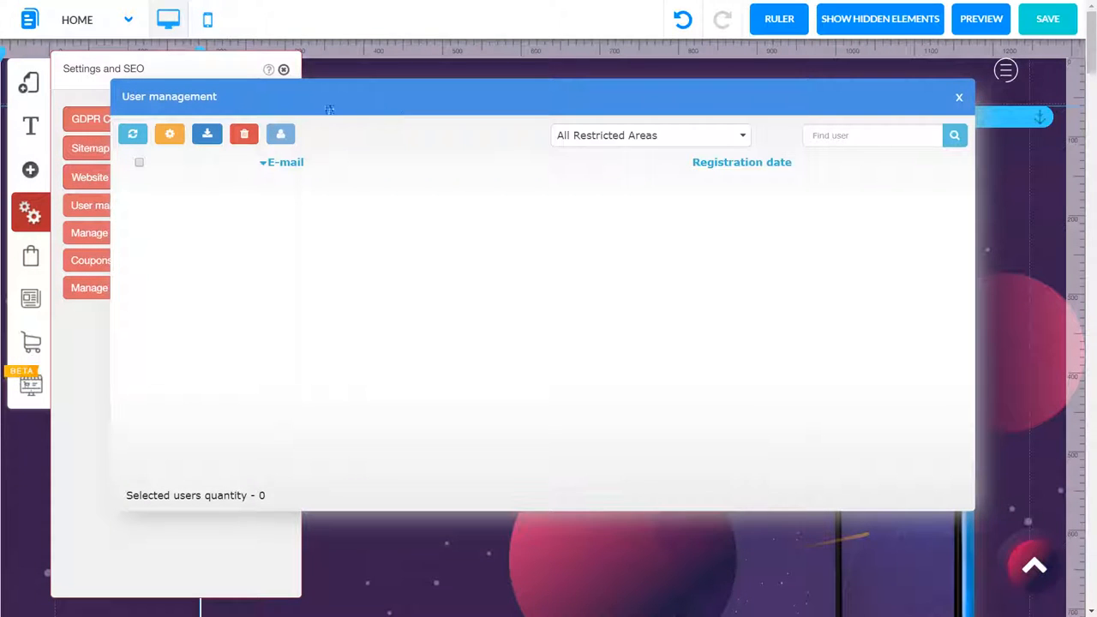
{"action": "left_click", "coordinate": [170, 135]}
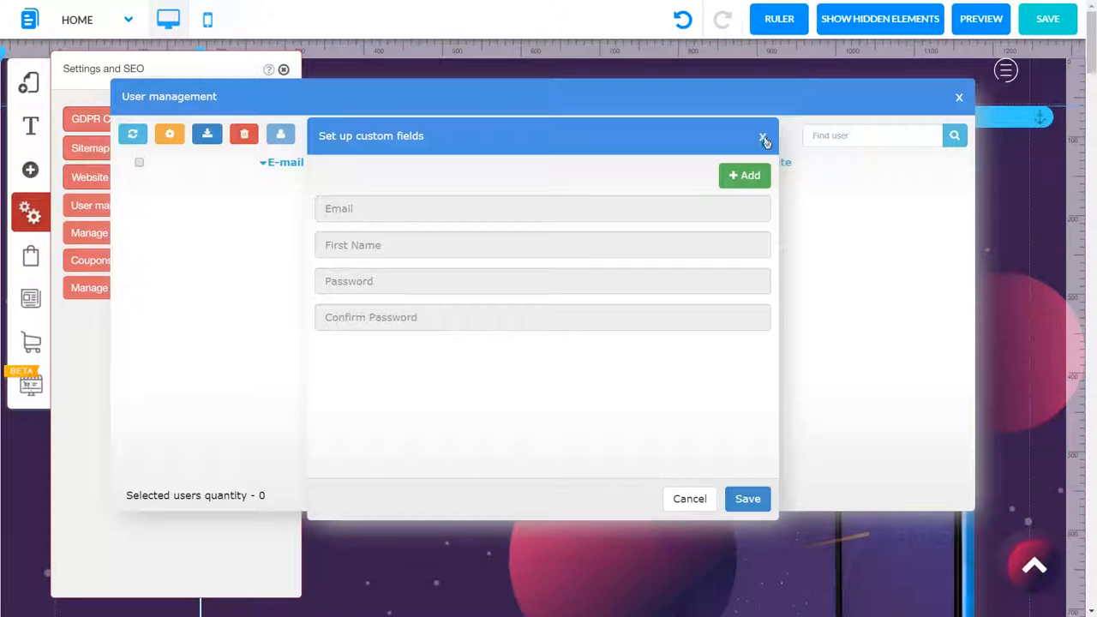
{"action": "left_click", "coordinate": [763, 138]}
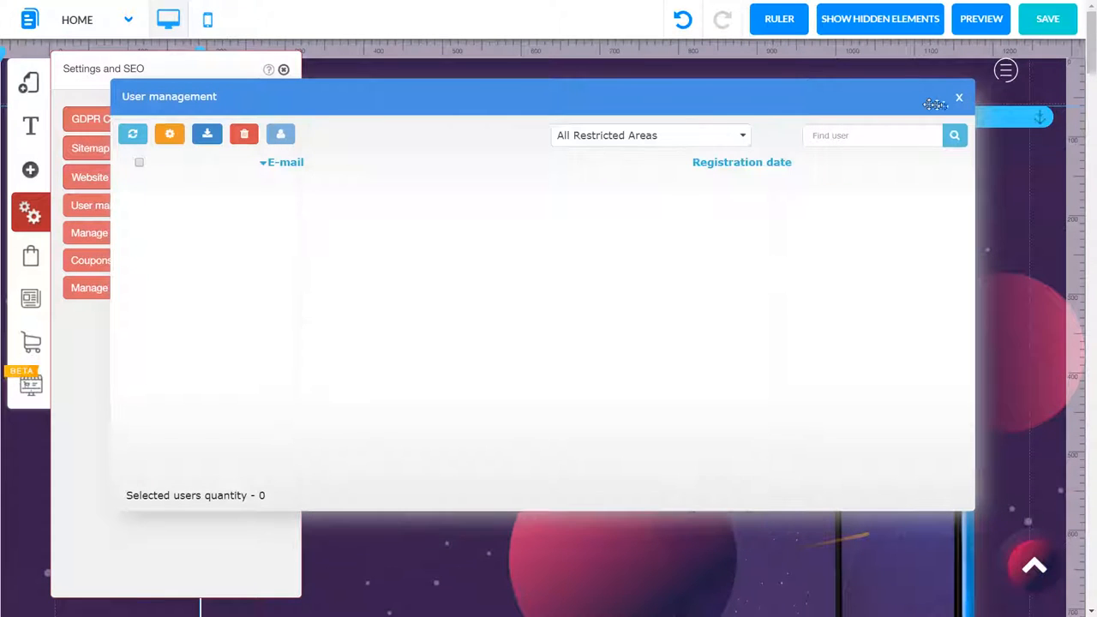
{"action": "left_click", "coordinate": [960, 98]}
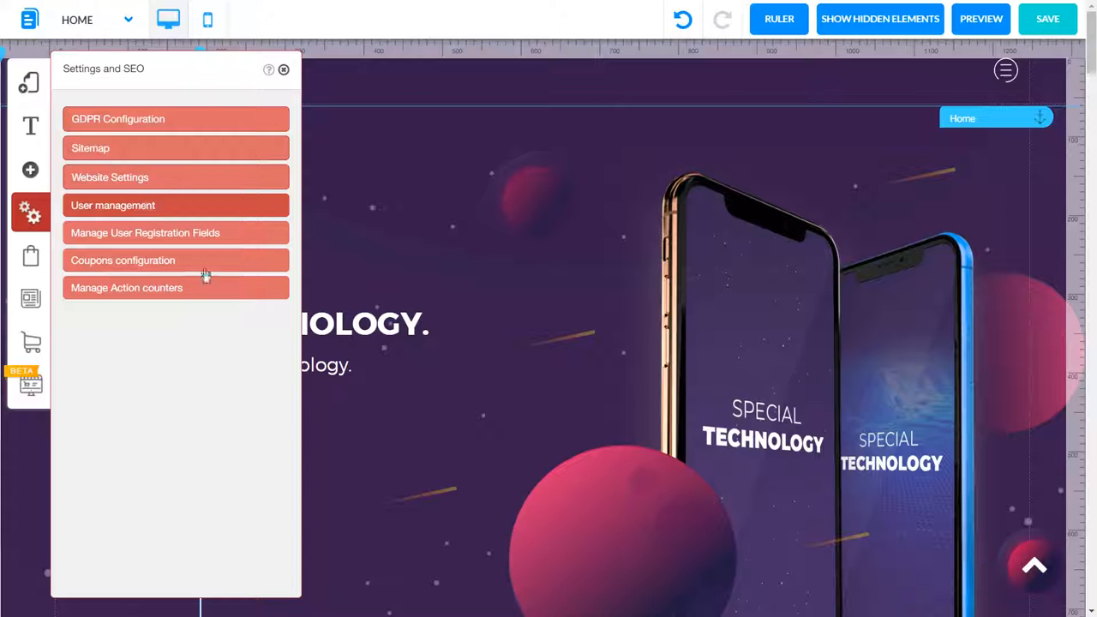
{"action": "left_click", "coordinate": [157, 242]}
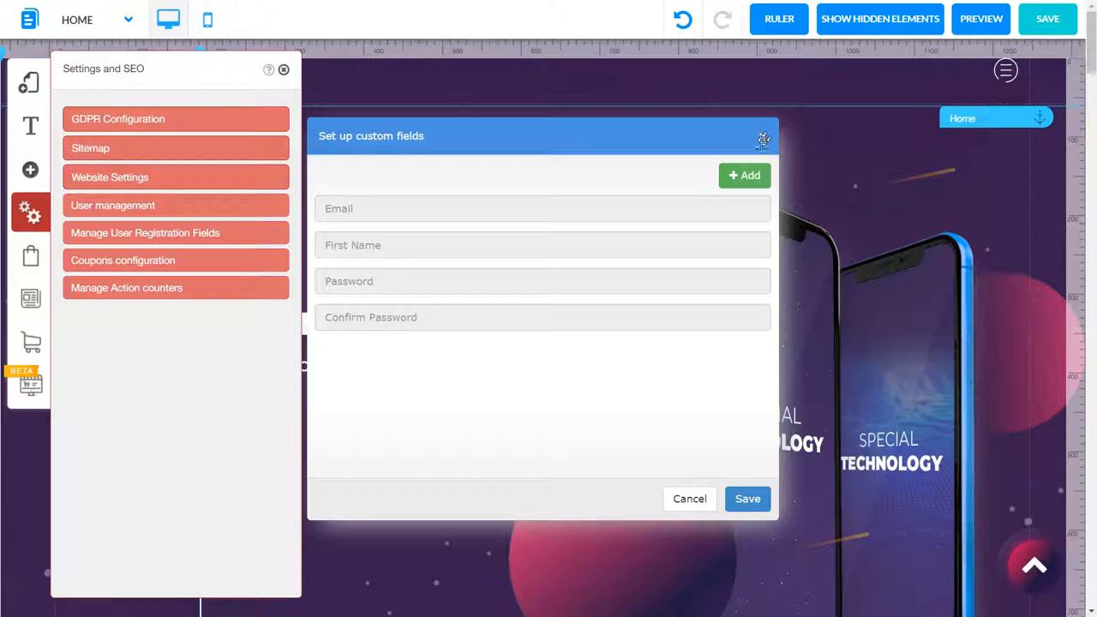
{"action": "left_click", "coordinate": [763, 140]}
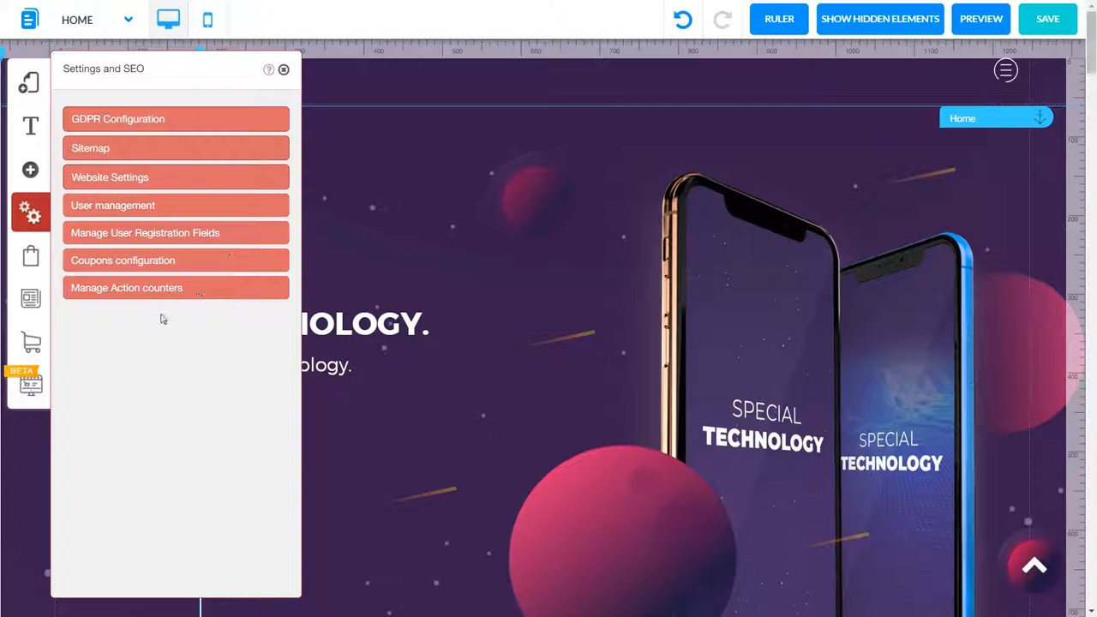
Look at the Coupons configuration and the Action Counters list in Settings and SEO
{"action": "left_click", "coordinate": [151, 271]}
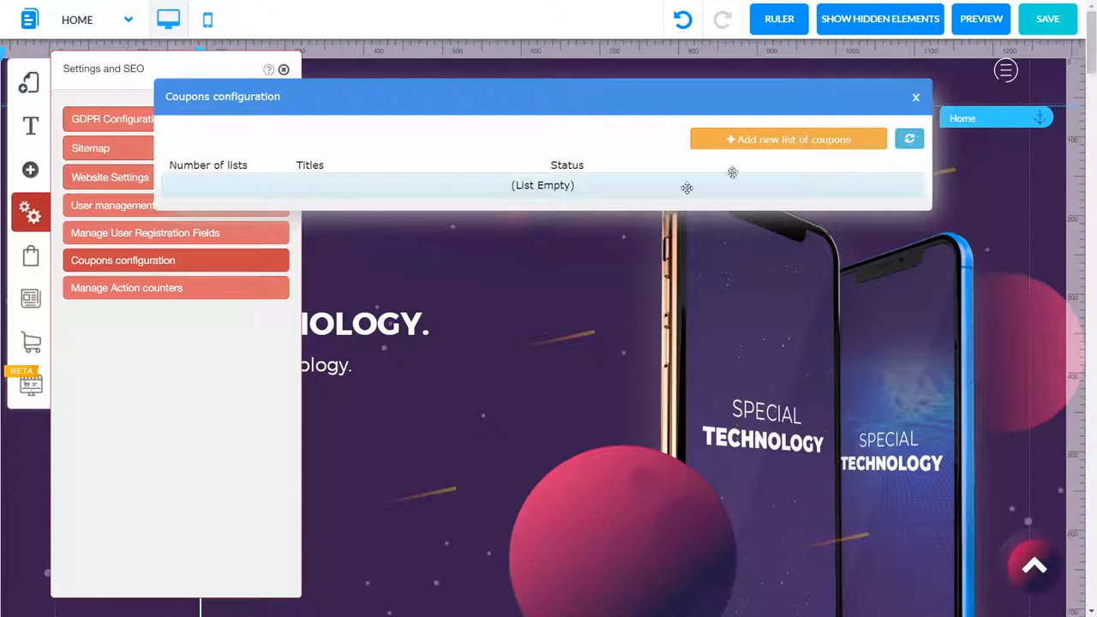
{"action": "left_click", "coordinate": [918, 99]}
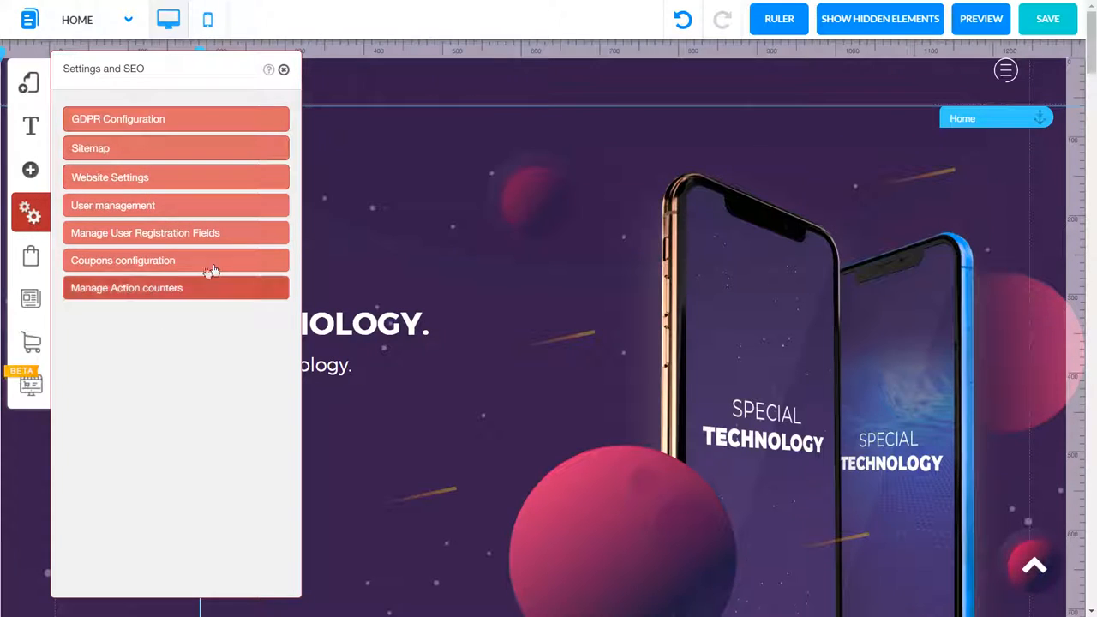
{"action": "left_click", "coordinate": [125, 292]}
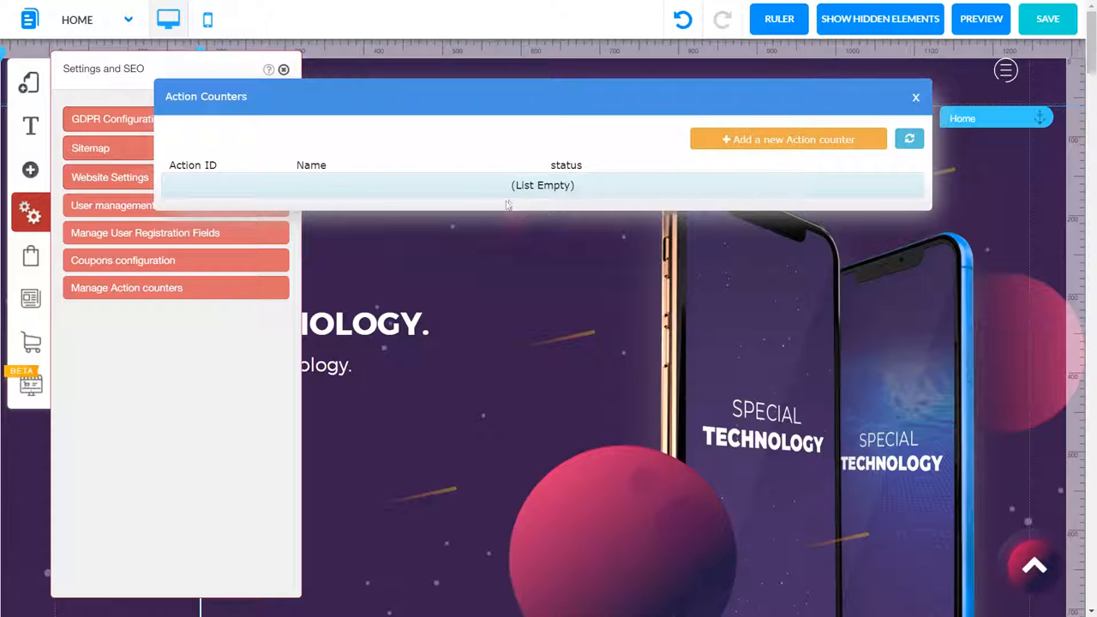
{"action": "left_click", "coordinate": [917, 99]}
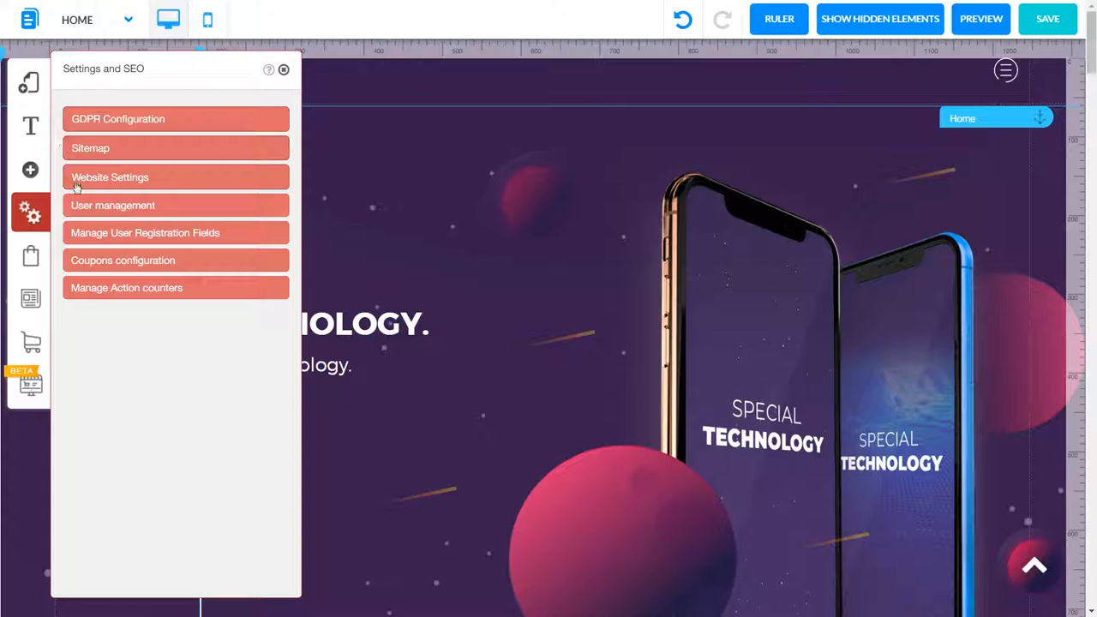
{"action": "left_click", "coordinate": [31, 216]}
View the Checkout payment methods for Website Sales and the External Plataform options
{"action": "left_click", "coordinate": [30, 255]}
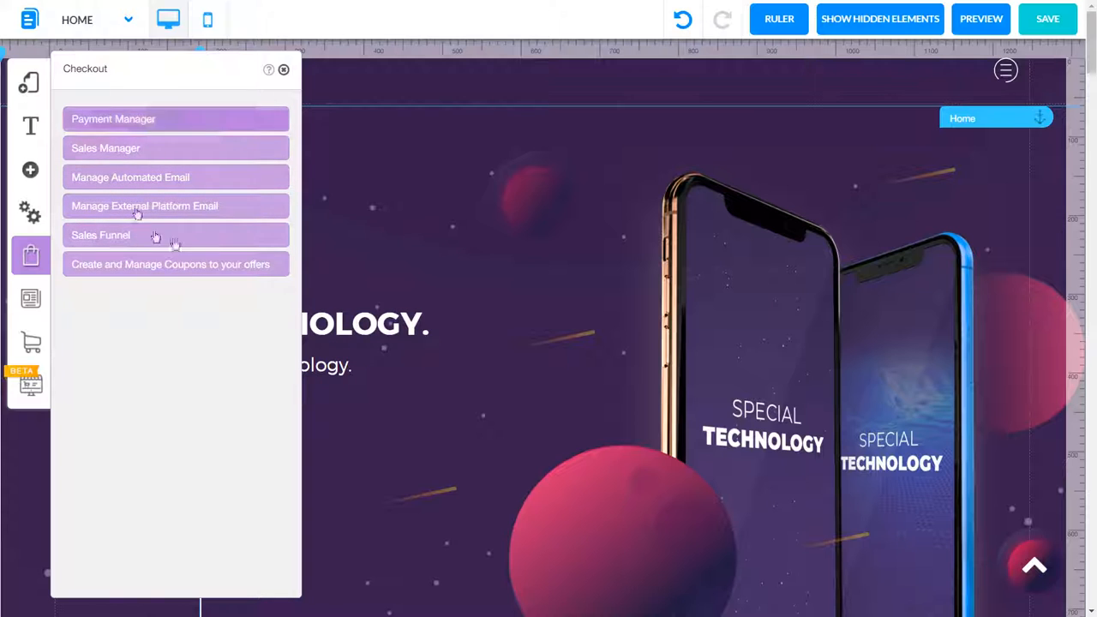
{"action": "left_click", "coordinate": [162, 144]}
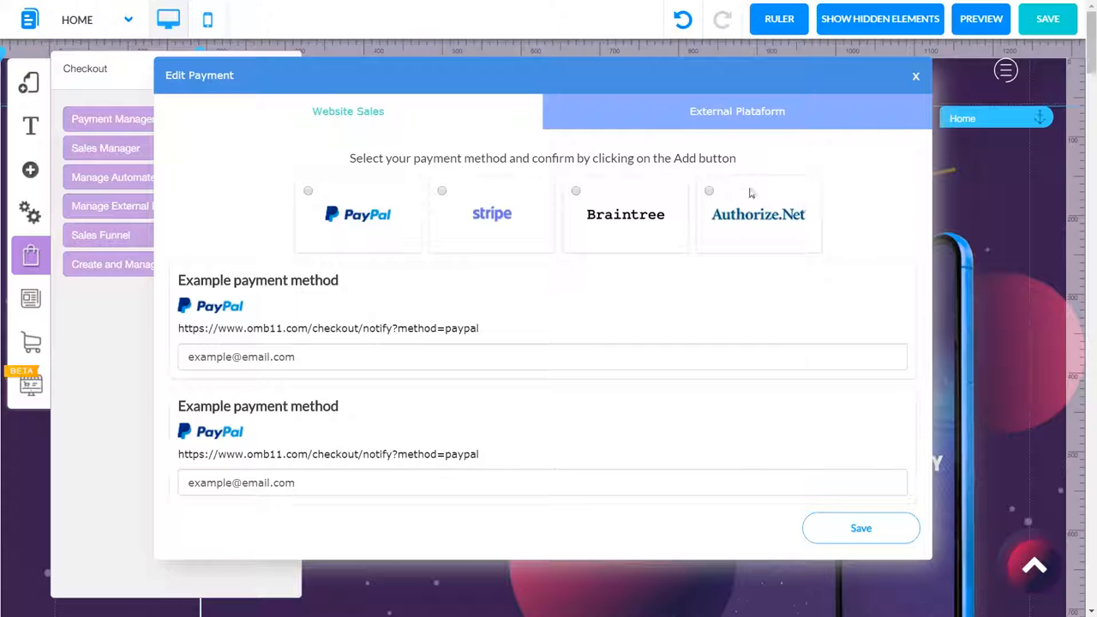
{"action": "left_click", "coordinate": [737, 116]}
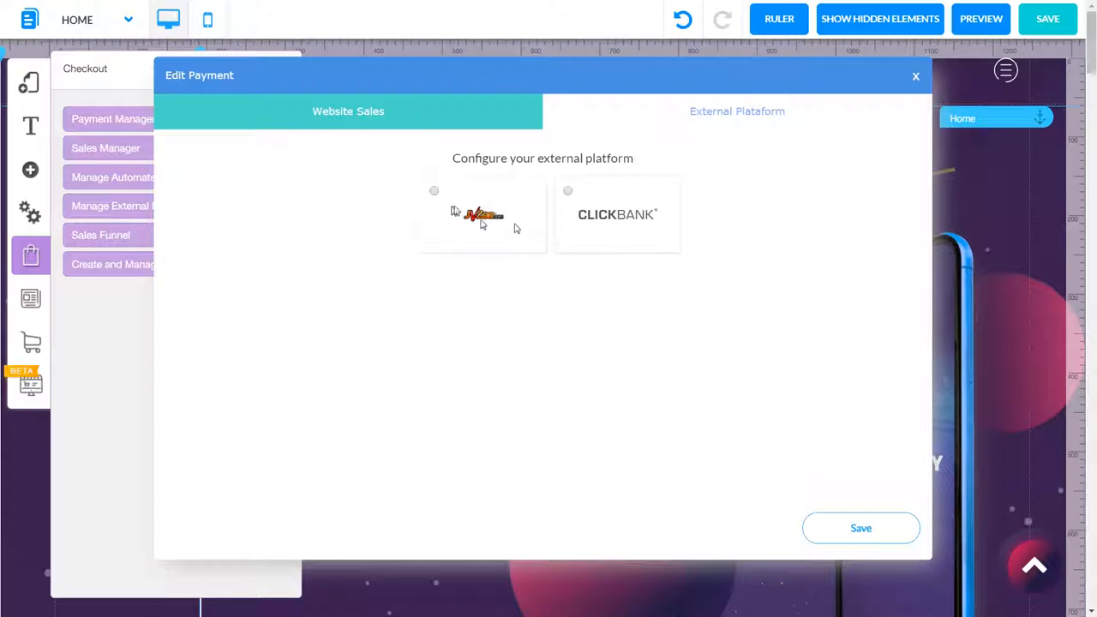
Review the Website Sales payment methods, then look over the sales table in the Sales Manager
{"action": "left_click", "coordinate": [375, 122]}
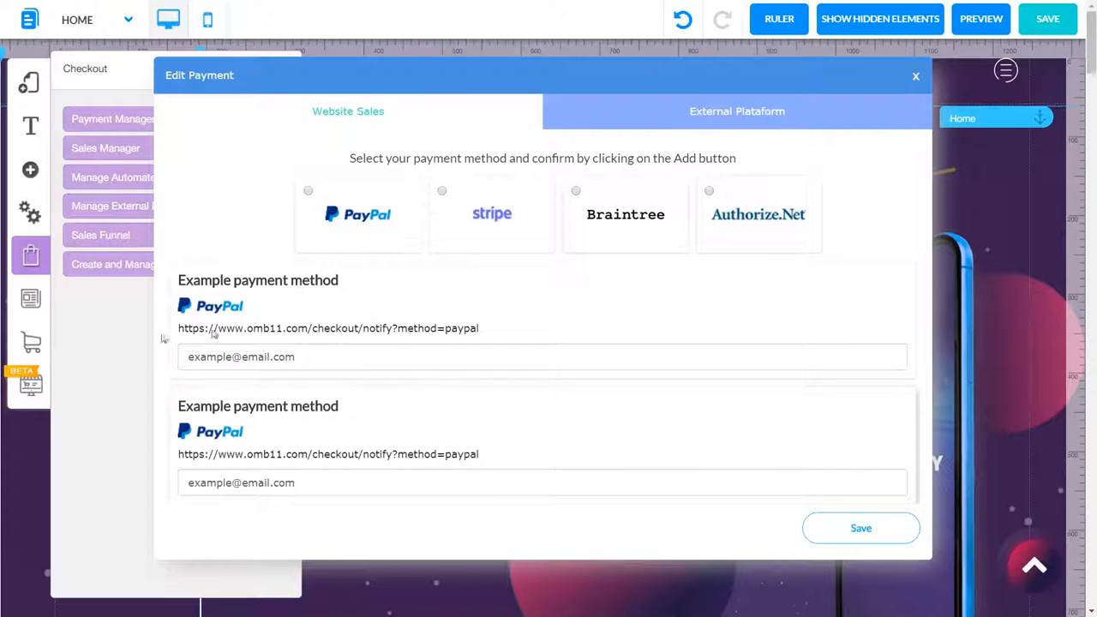
{"action": "left_click", "coordinate": [918, 78]}
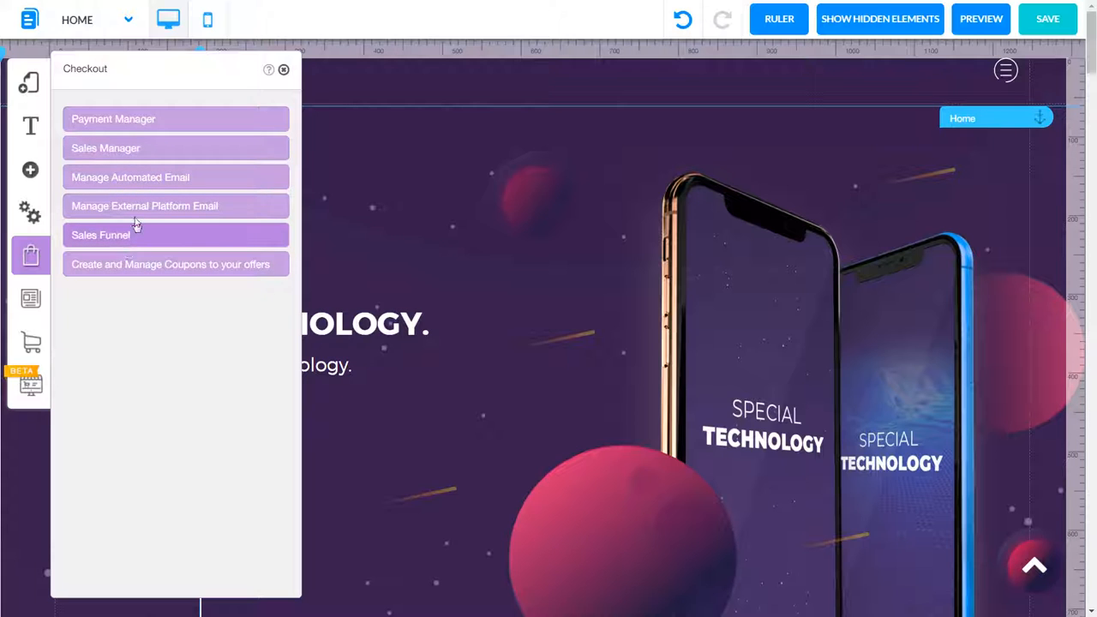
{"action": "left_click", "coordinate": [127, 150]}
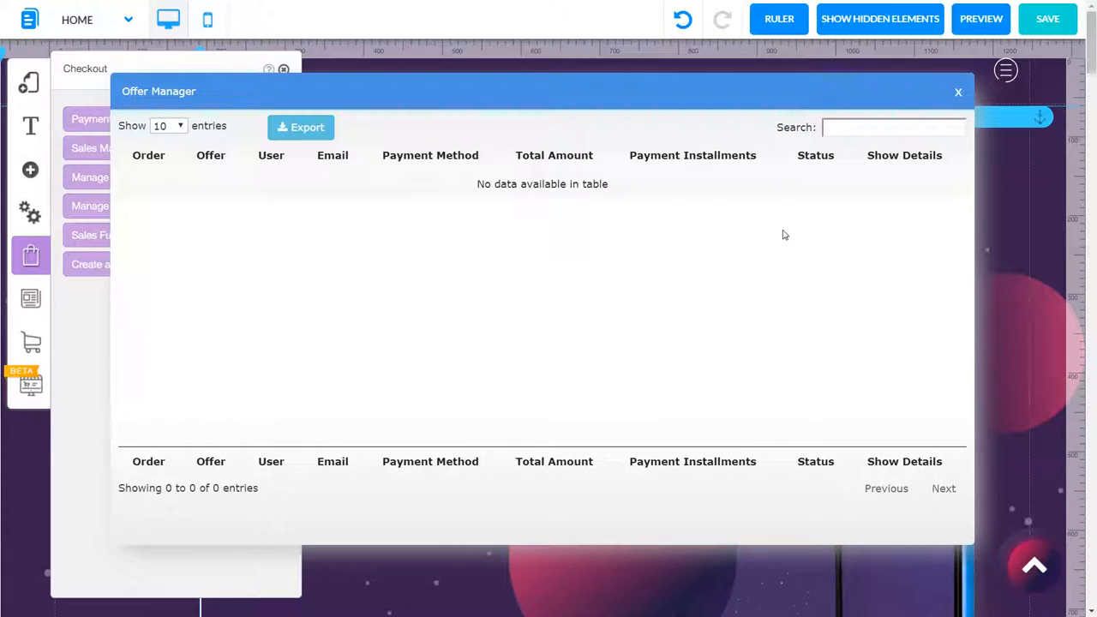
{"action": "left_click", "coordinate": [960, 92]}
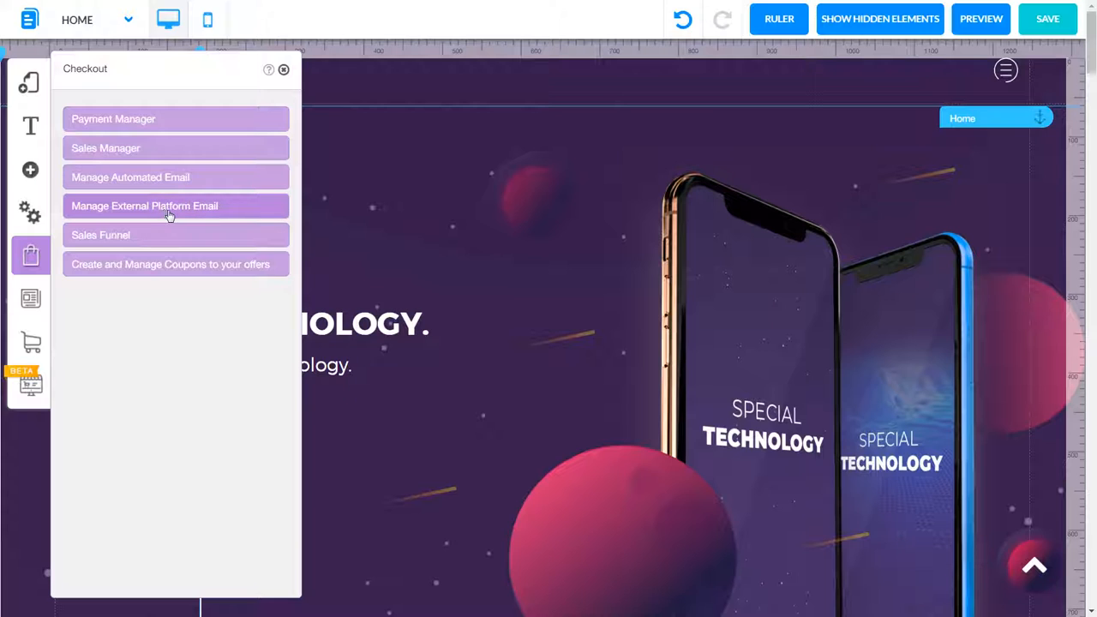
{"action": "left_click", "coordinate": [171, 154]}
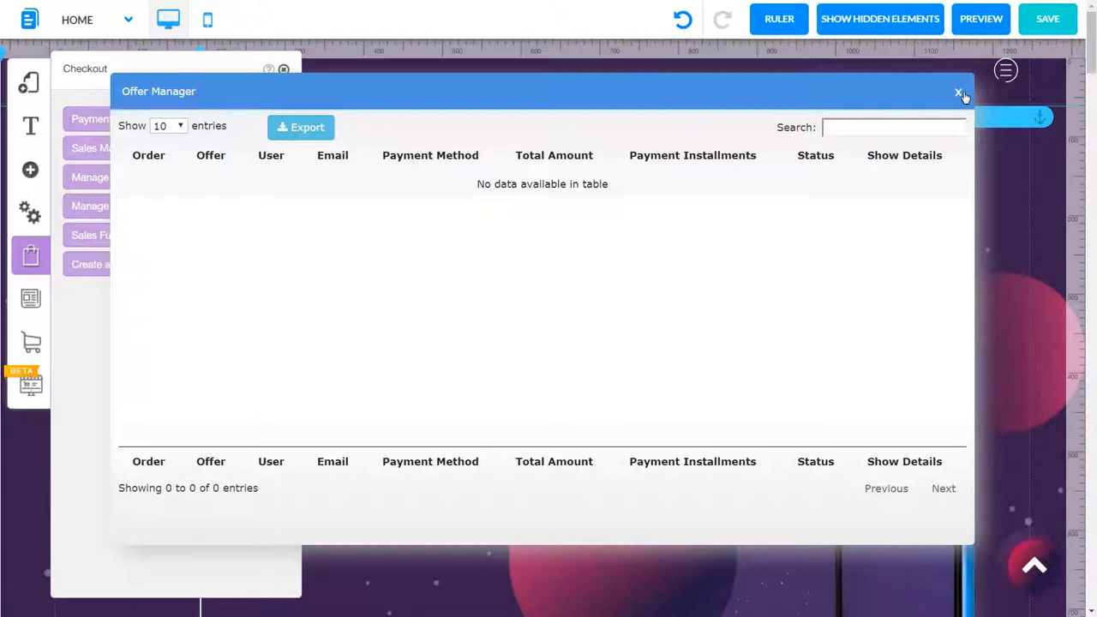
{"action": "left_click", "coordinate": [959, 92]}
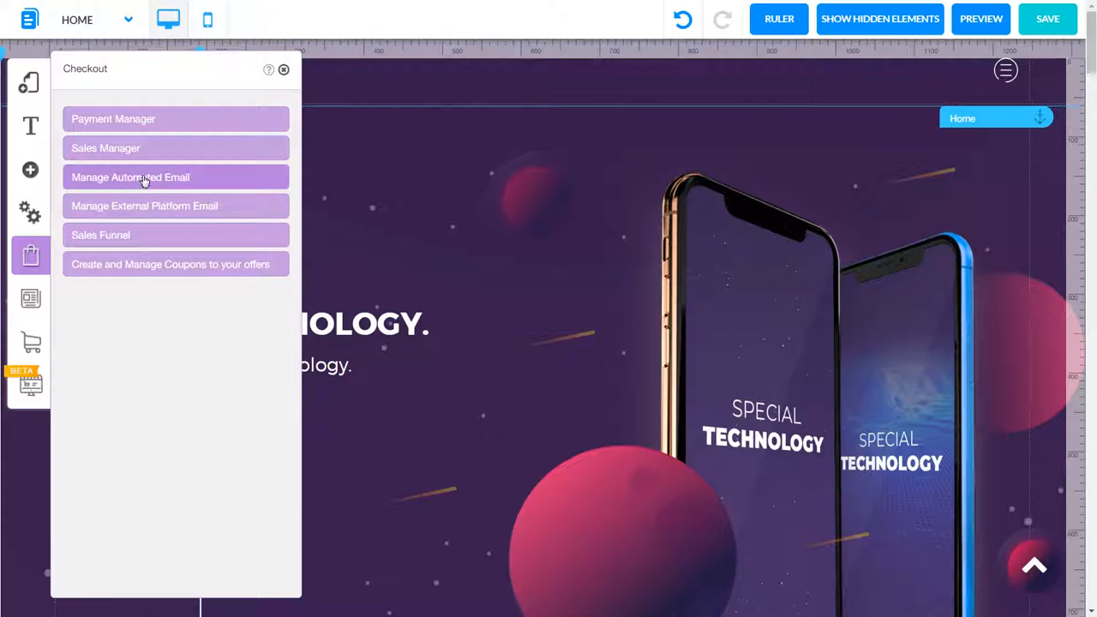
View the Default automated email template for purchases under Manage Automated Email, leaving it unedited
{"action": "left_click", "coordinate": [143, 204]}
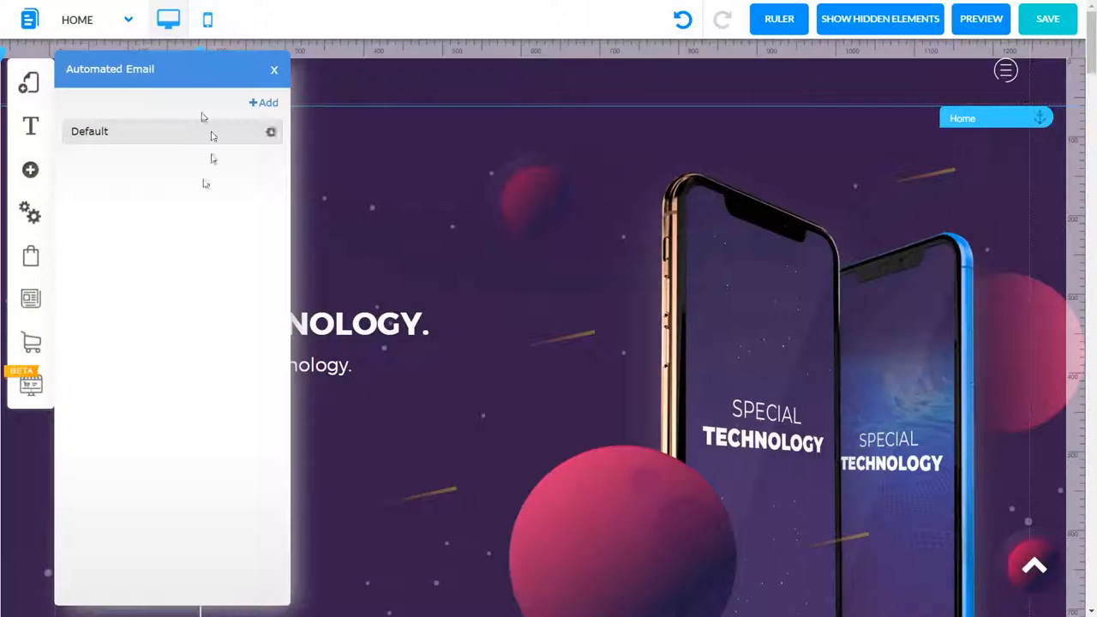
{"action": "left_click", "coordinate": [273, 132]}
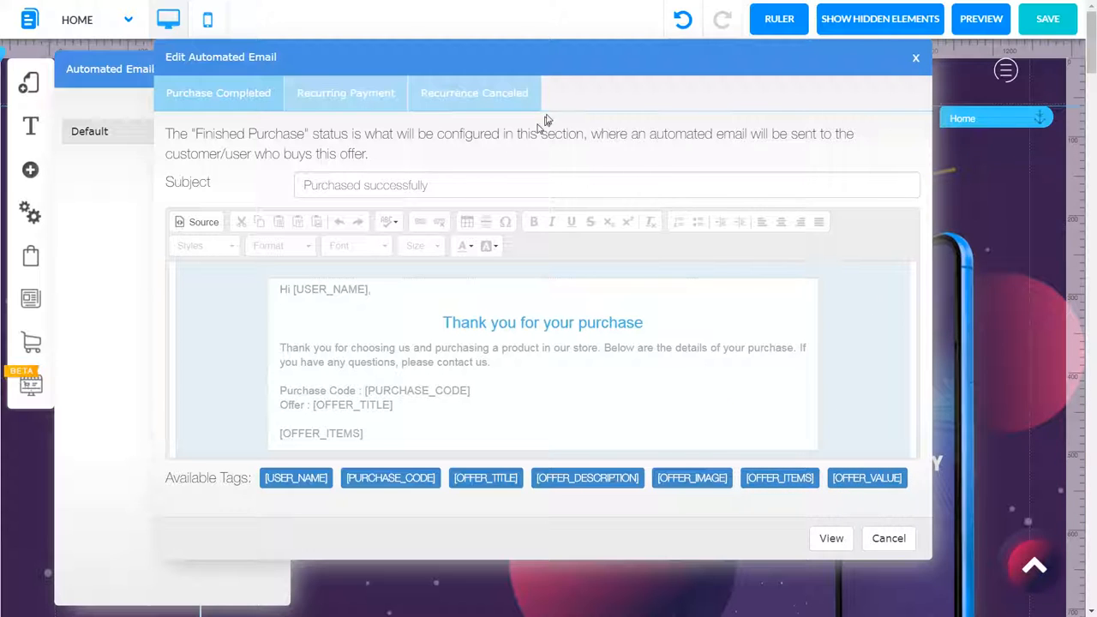
{"action": "left_click", "coordinate": [916, 59]}
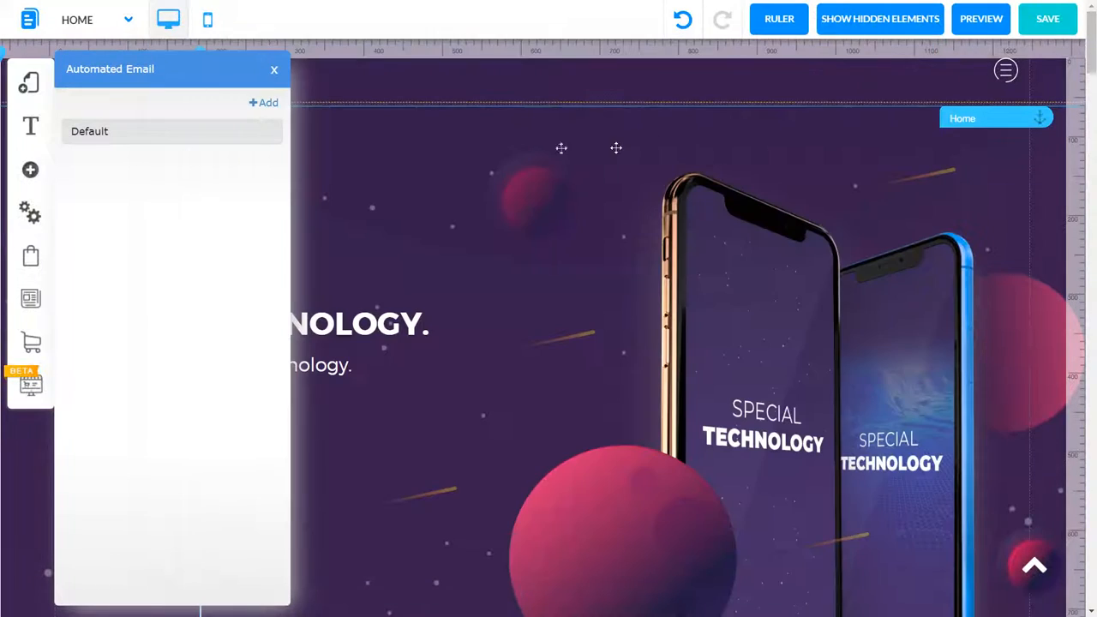
{"action": "mouse_move", "coordinate": [271, 134]}
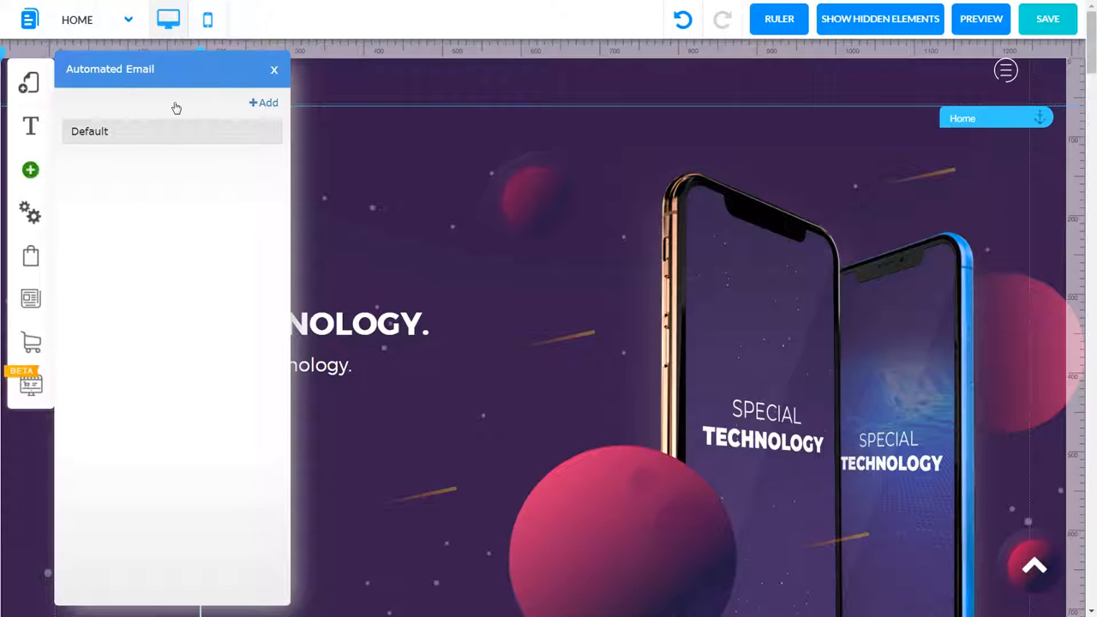
{"action": "left_click", "coordinate": [275, 70]}
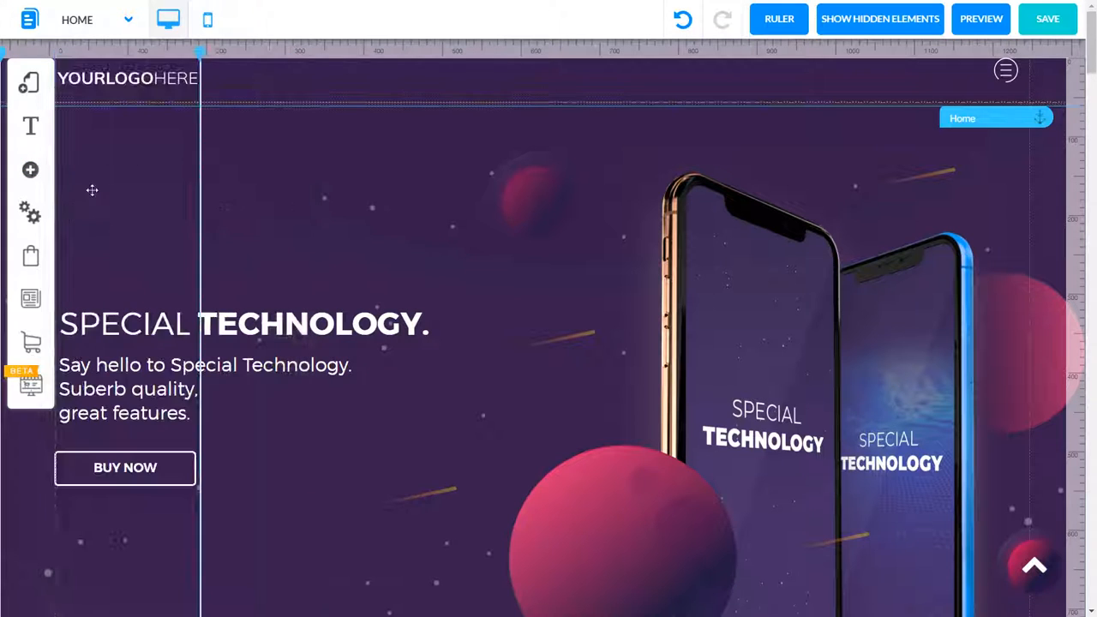
View the Default email template under Manage External Platform Email, including its available tags
{"action": "left_click", "coordinate": [32, 257]}
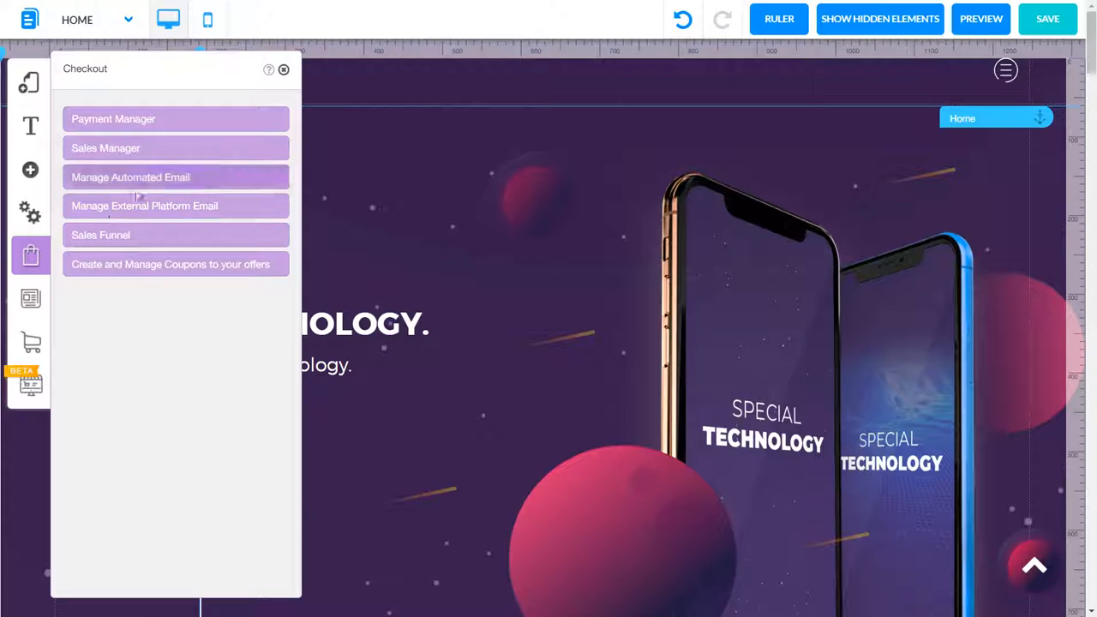
{"action": "left_click", "coordinate": [157, 210]}
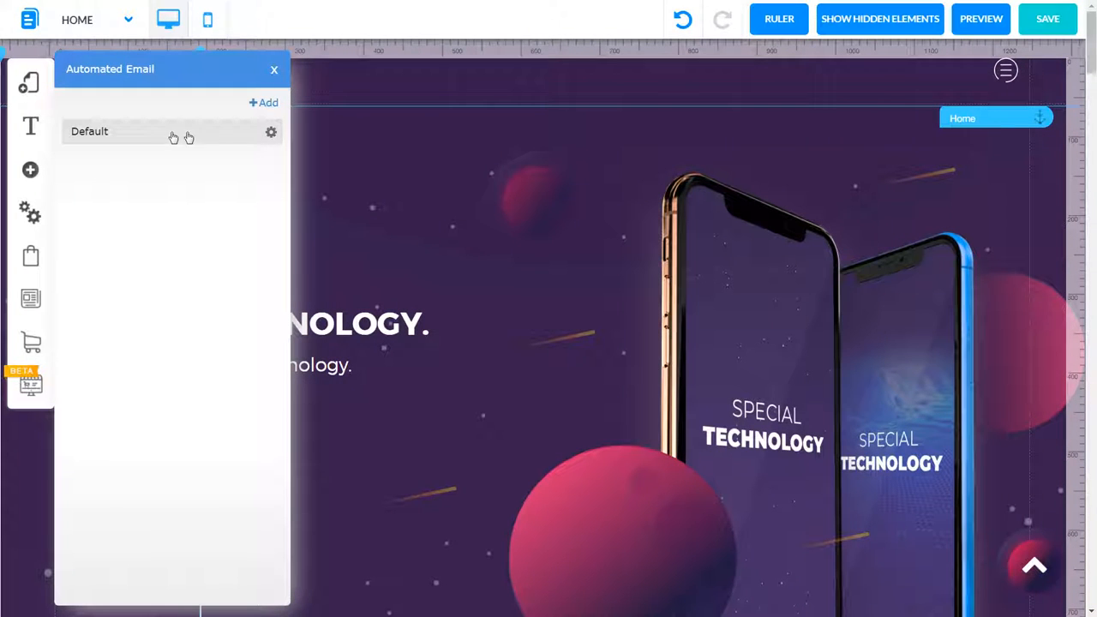
{"action": "left_click", "coordinate": [270, 134]}
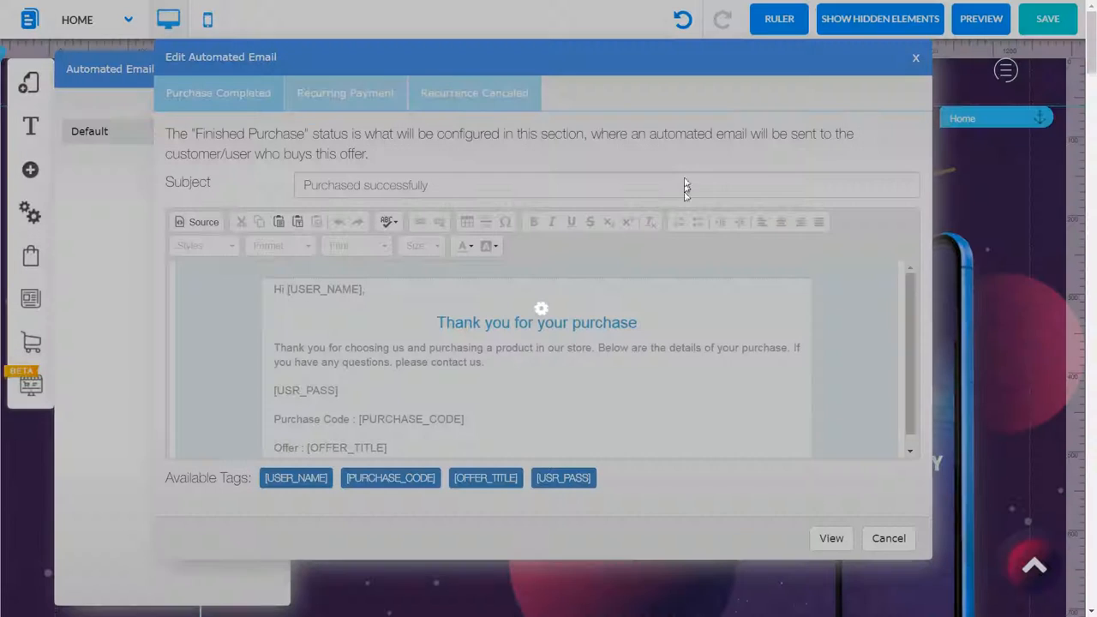
{"action": "left_click", "coordinate": [916, 62]}
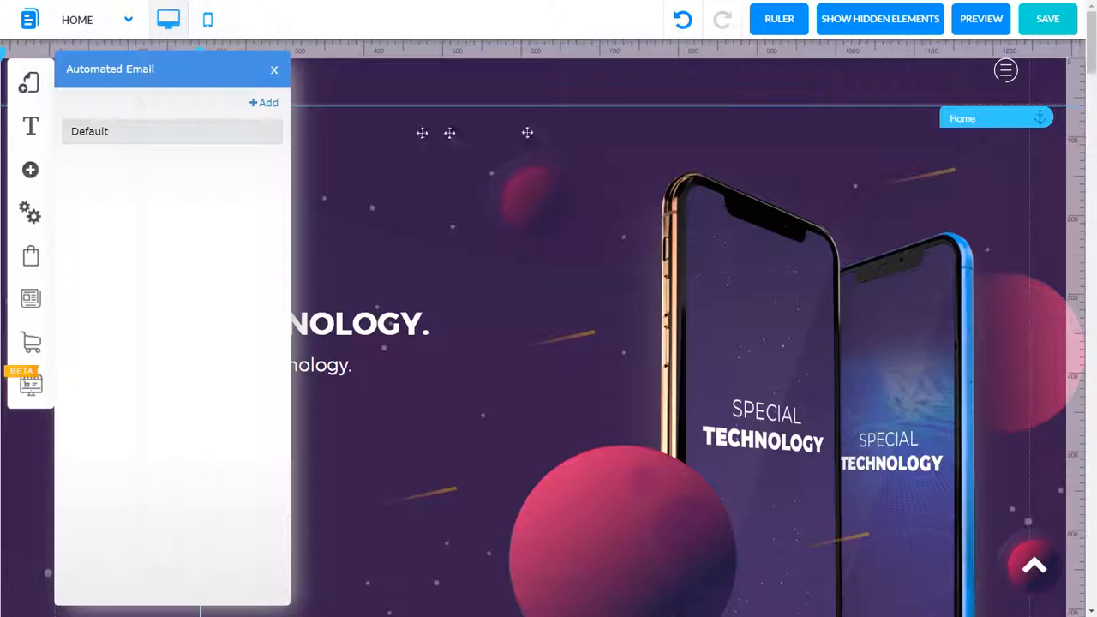
{"action": "left_click", "coordinate": [274, 71]}
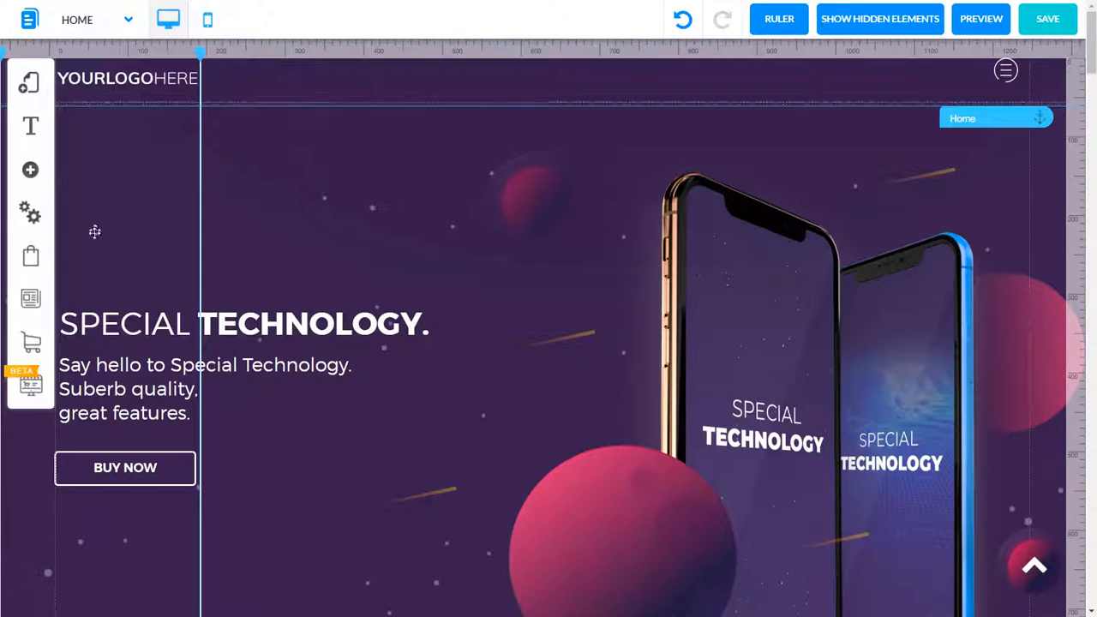
Examine the settings of the "test" offer in the Sales Funnel's active offers without changing them
{"action": "left_click", "coordinate": [31, 256]}
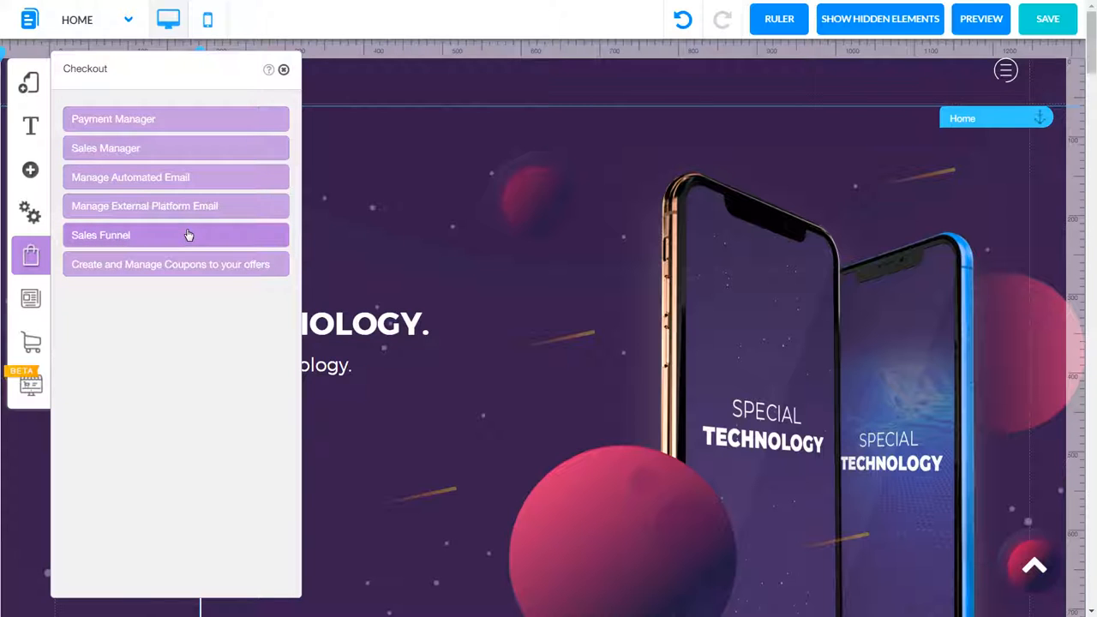
{"action": "left_click", "coordinate": [184, 235]}
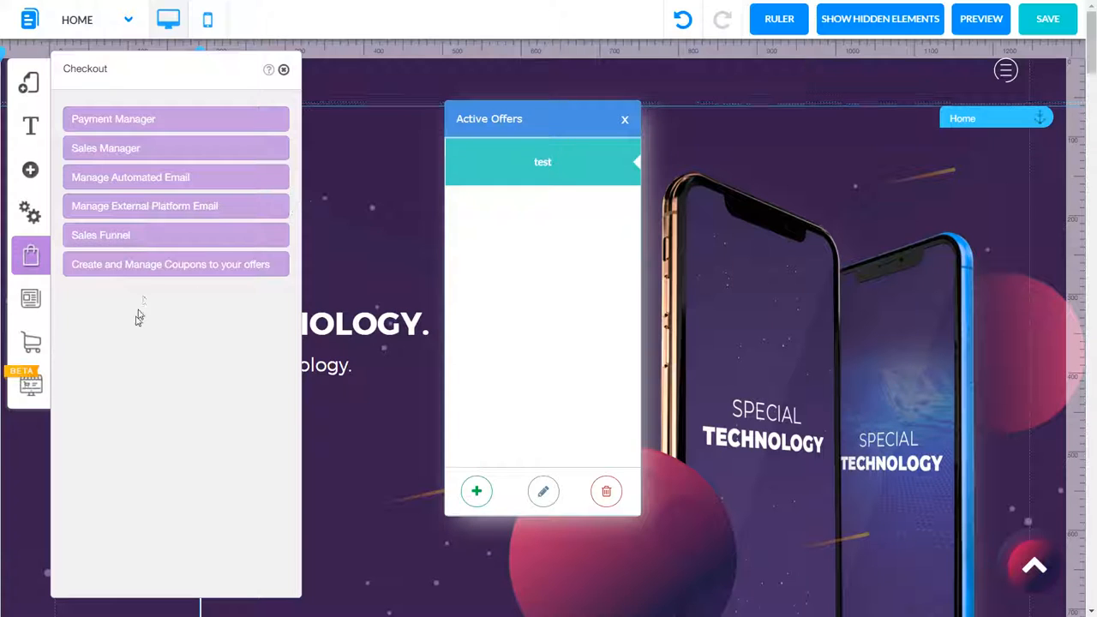
{"action": "left_click", "coordinate": [544, 492]}
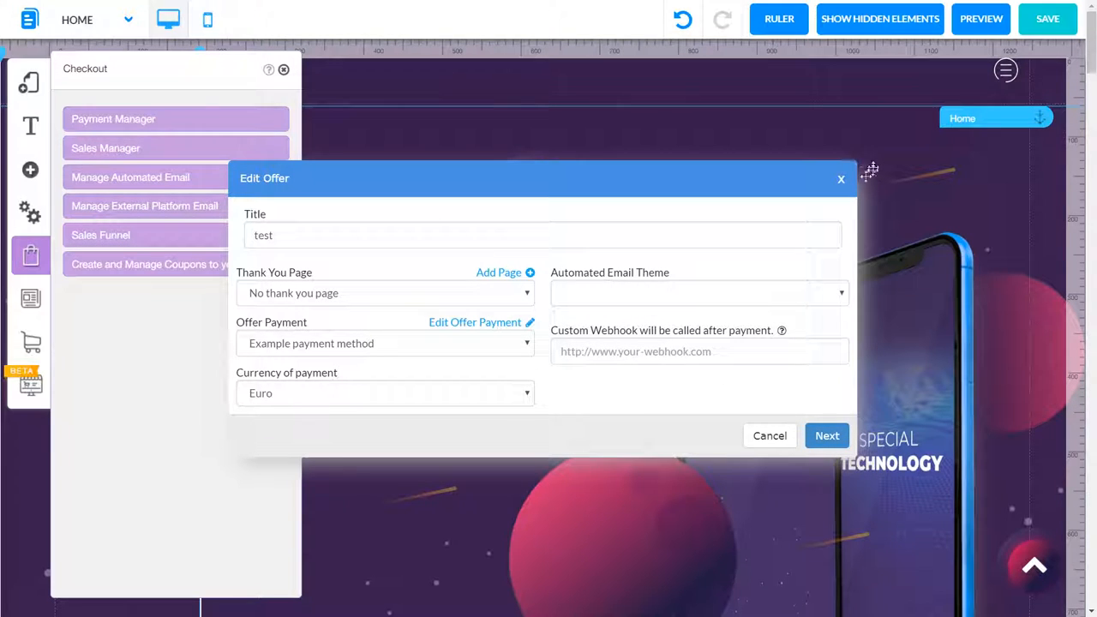
{"action": "left_click", "coordinate": [841, 178]}
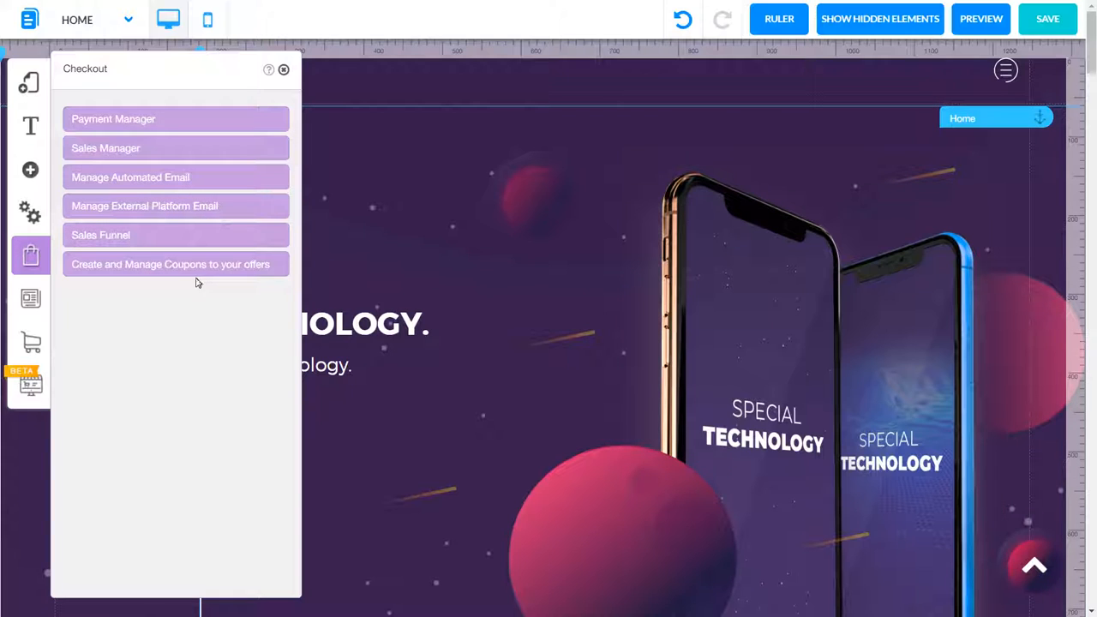
View the coupon list manager for offers in Checkout and compare it with the coupon options in Settings and SEO
{"action": "left_click", "coordinate": [146, 268]}
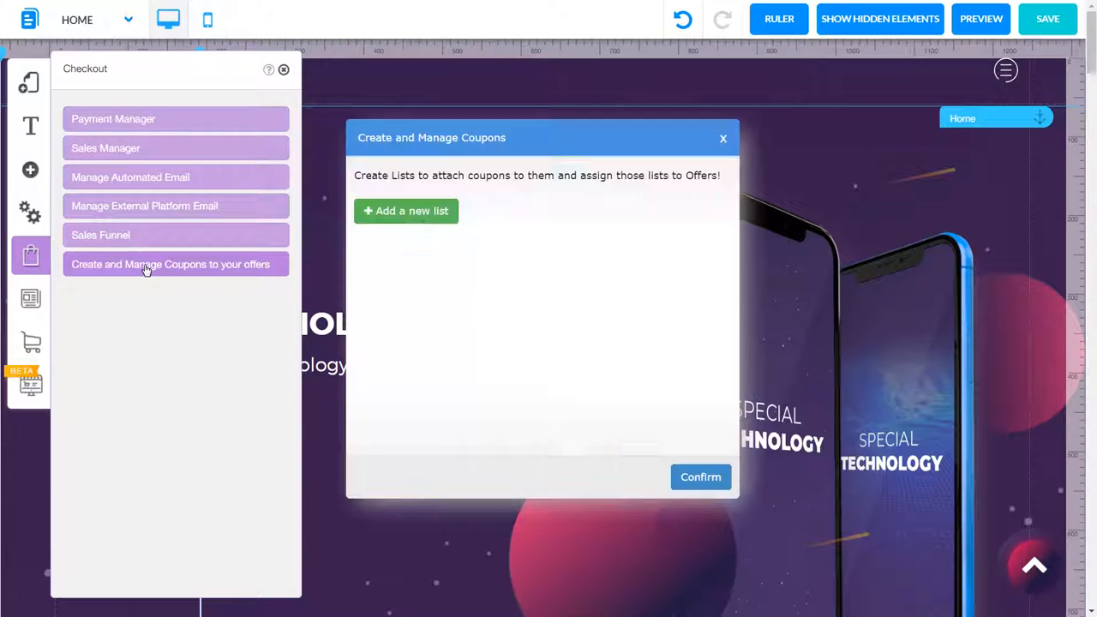
{"action": "left_click", "coordinate": [723, 141]}
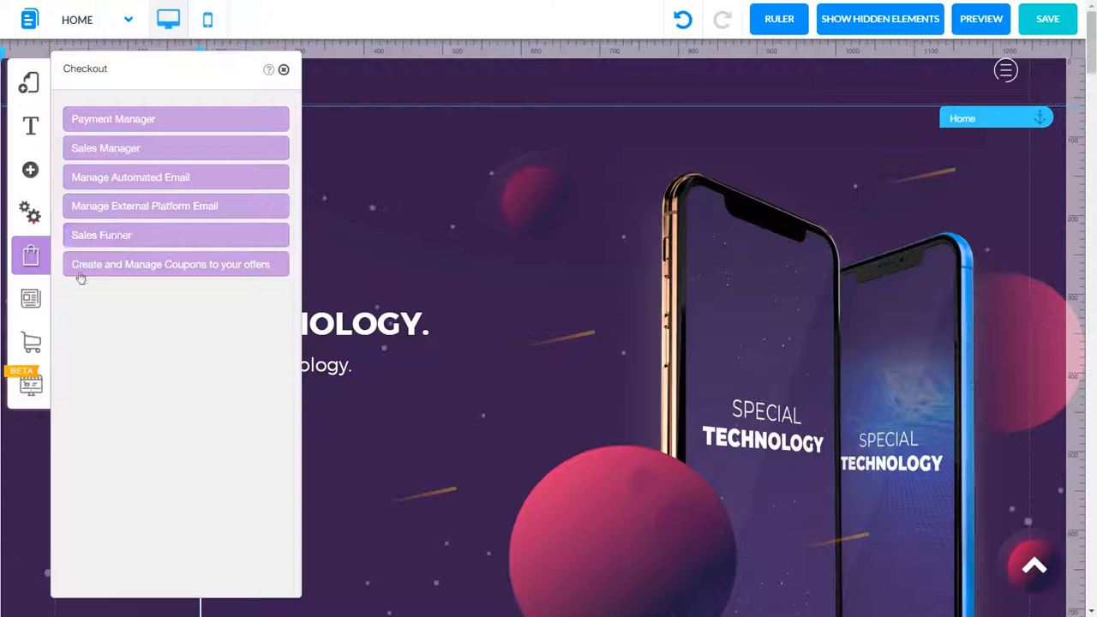
{"action": "left_click", "coordinate": [31, 214]}
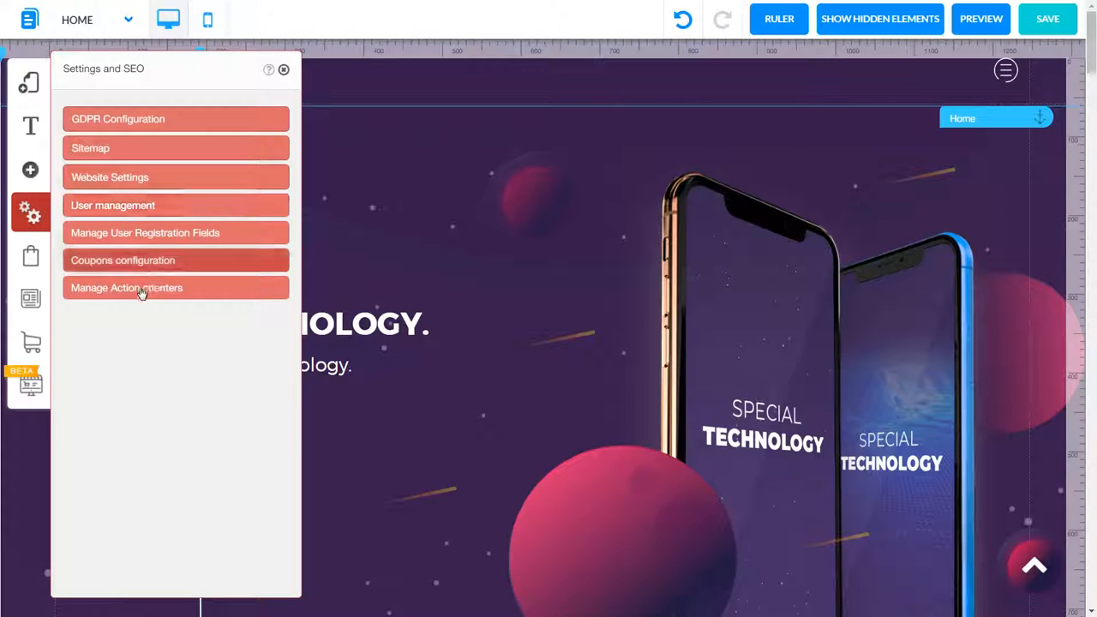
{"action": "left_click", "coordinate": [31, 256]}
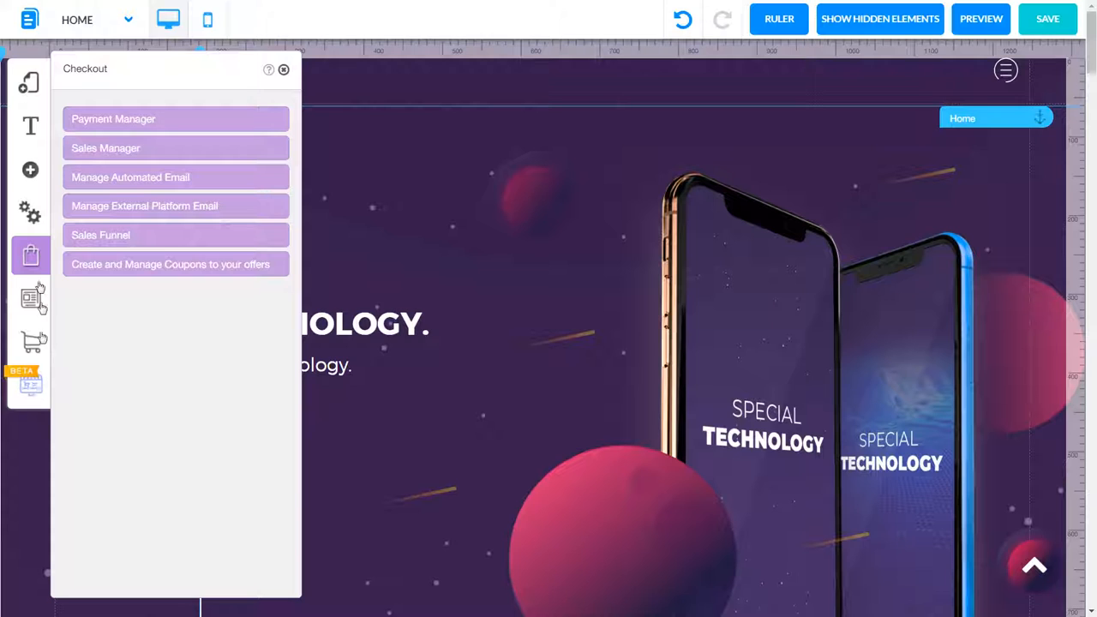
Look at the My Blog section and check the Blog Apps element, dismissing the offer to add a blog
{"action": "left_click", "coordinate": [34, 305]}
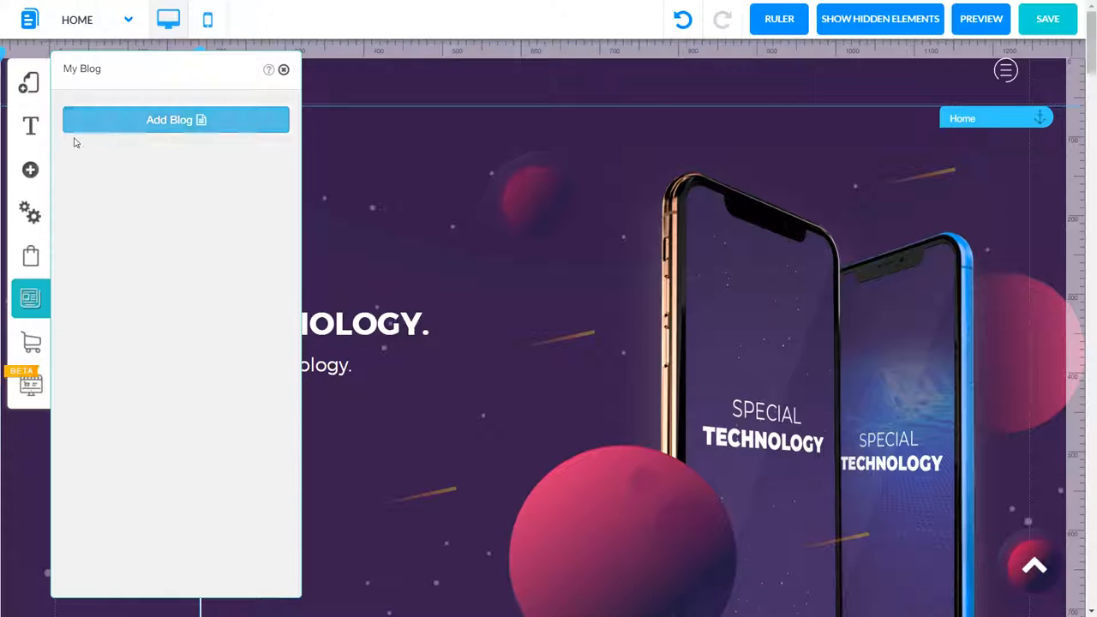
{"action": "left_click", "coordinate": [28, 171]}
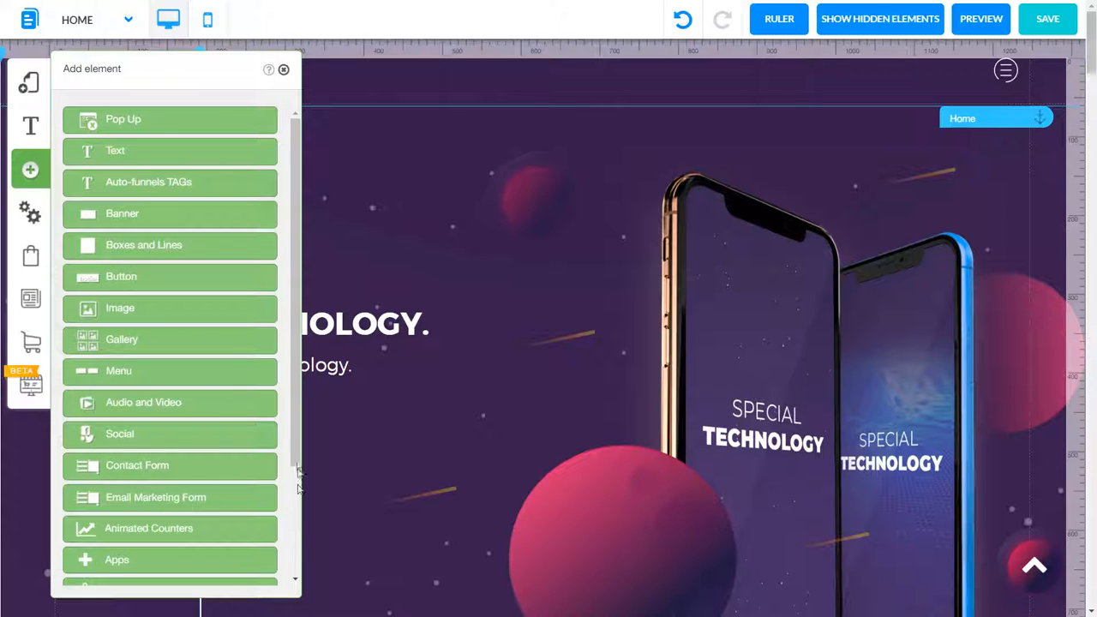
{"action": "scroll", "coordinate": [296, 480], "scroll_direction": "down", "scroll_amount": 3}
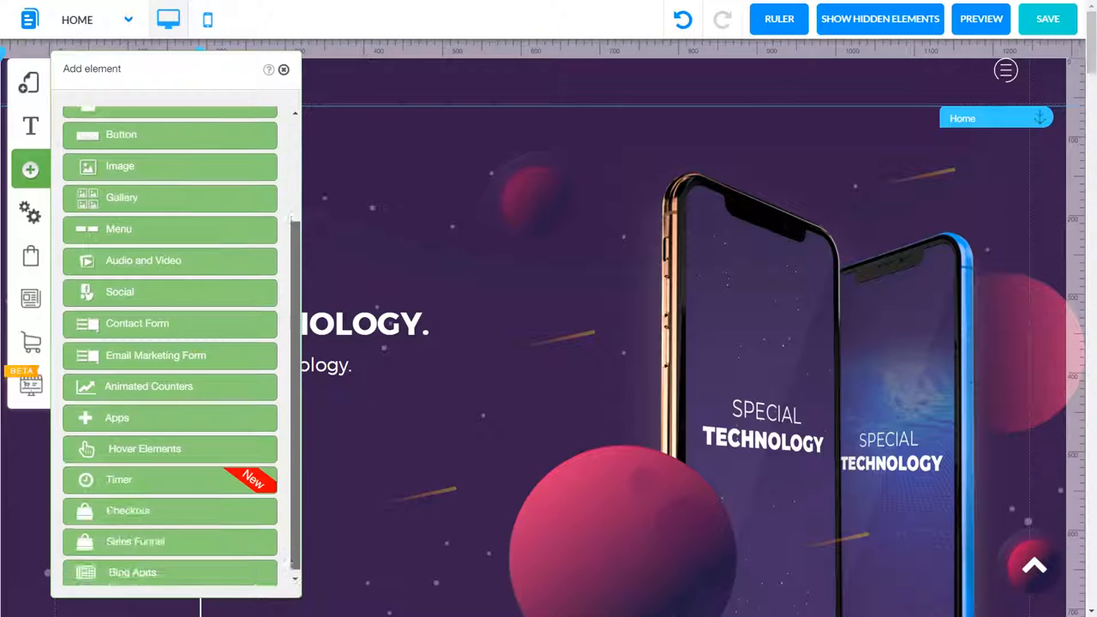
{"action": "left_click", "coordinate": [208, 572]}
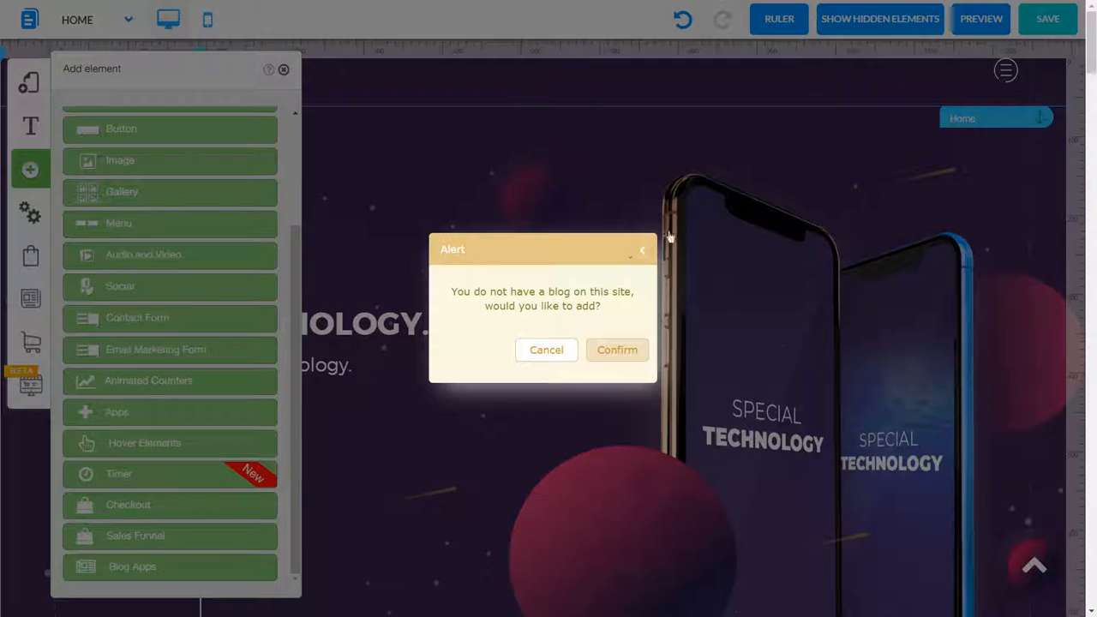
{"action": "left_click", "coordinate": [641, 250]}
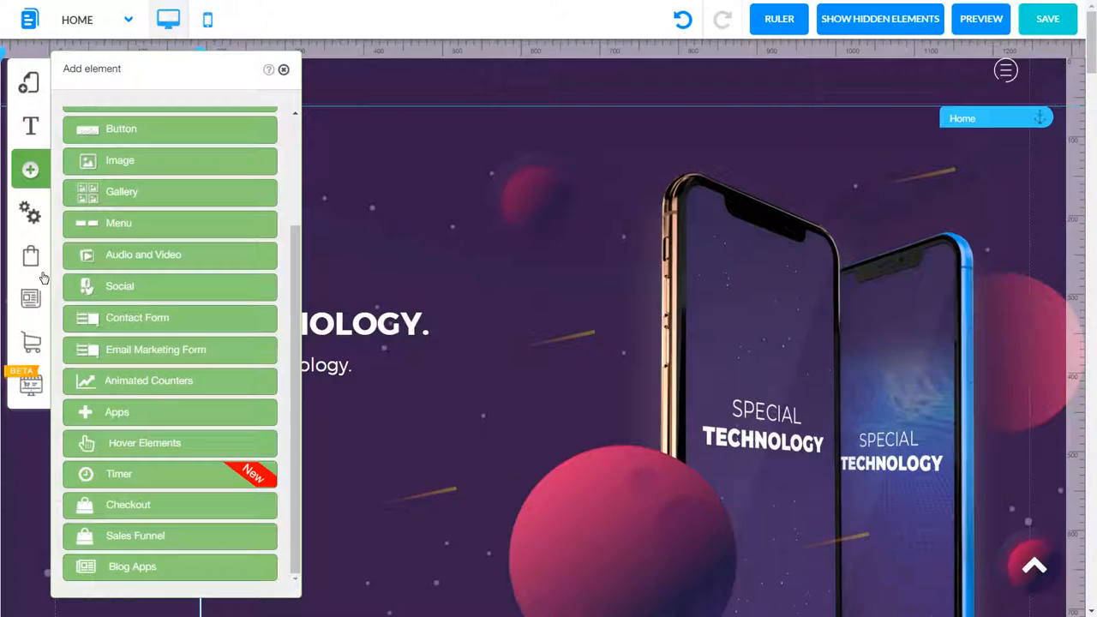
View the layout choices for a new blog in My Blog without creating one
{"action": "left_click", "coordinate": [32, 299]}
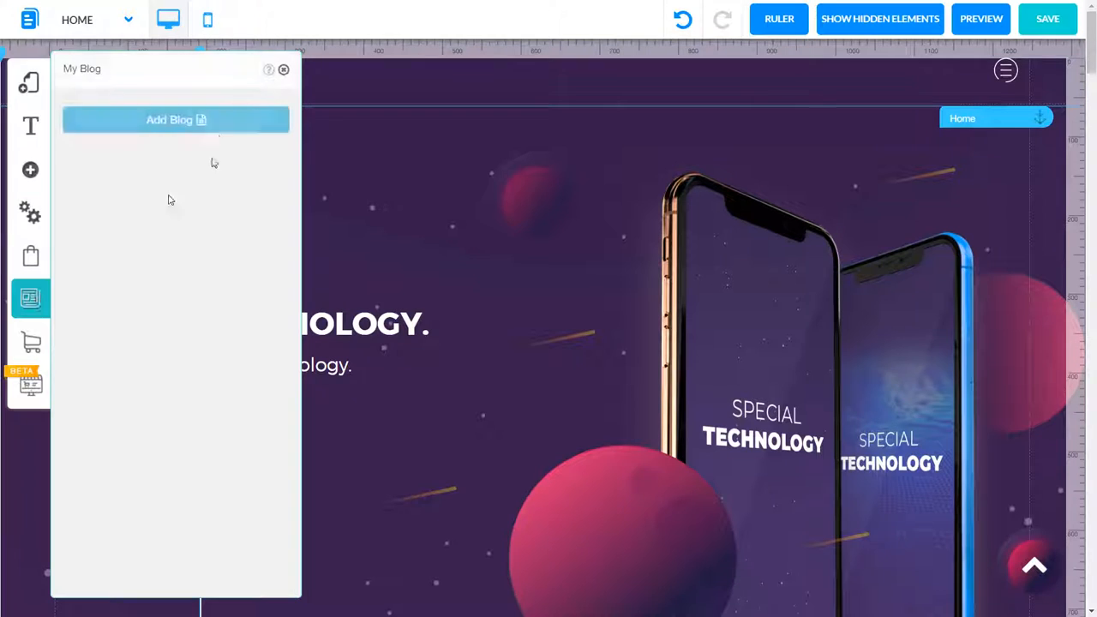
{"action": "left_click", "coordinate": [182, 121]}
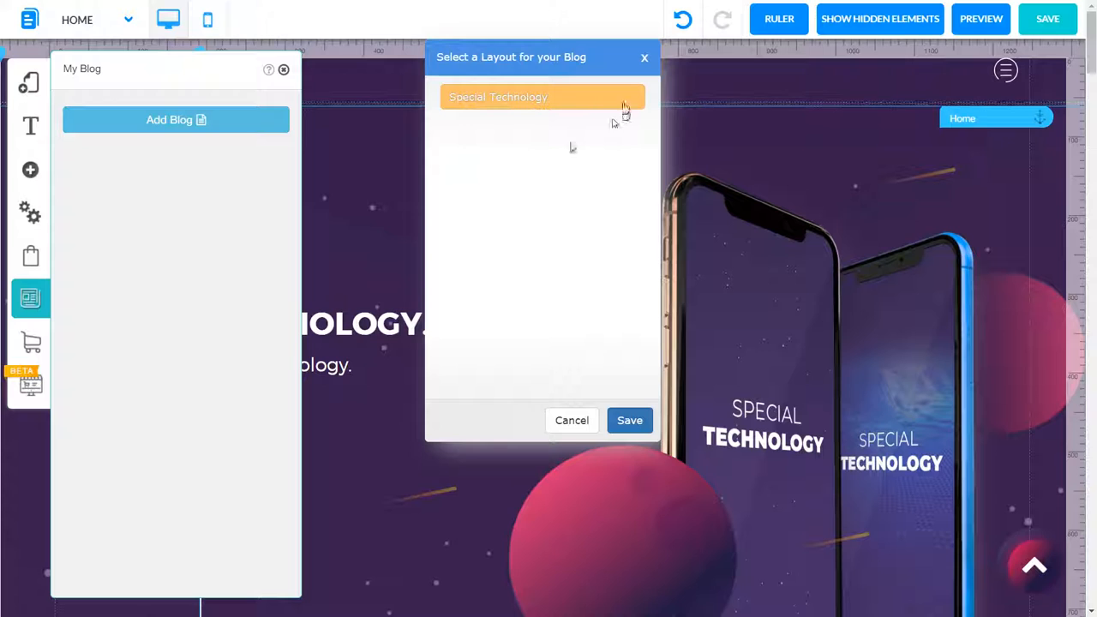
{"action": "left_click", "coordinate": [645, 60]}
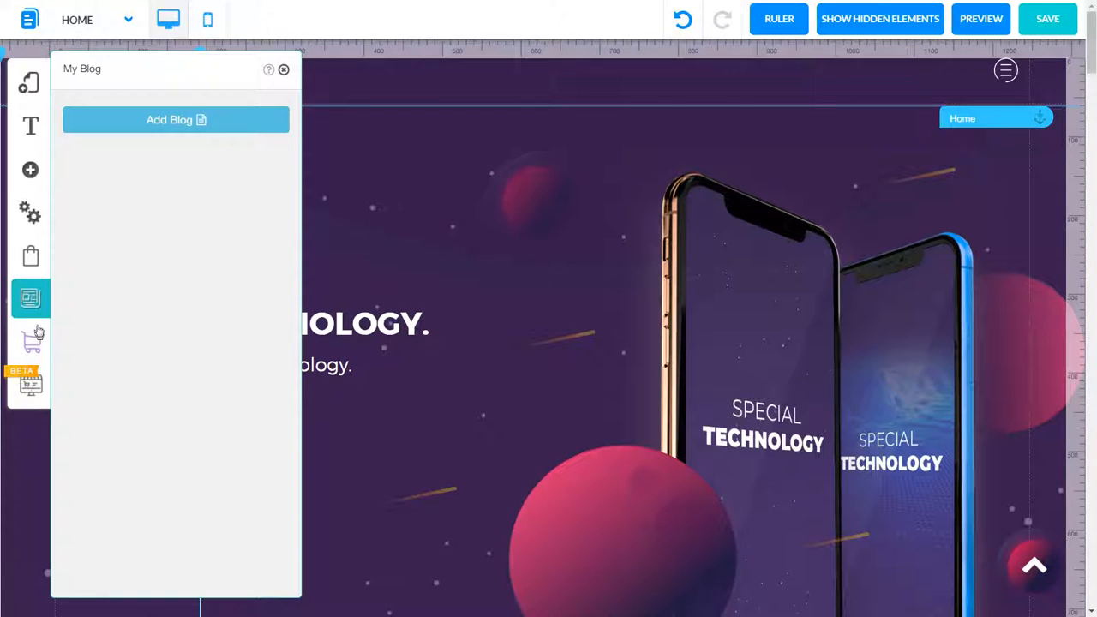
{"action": "left_click", "coordinate": [284, 71]}
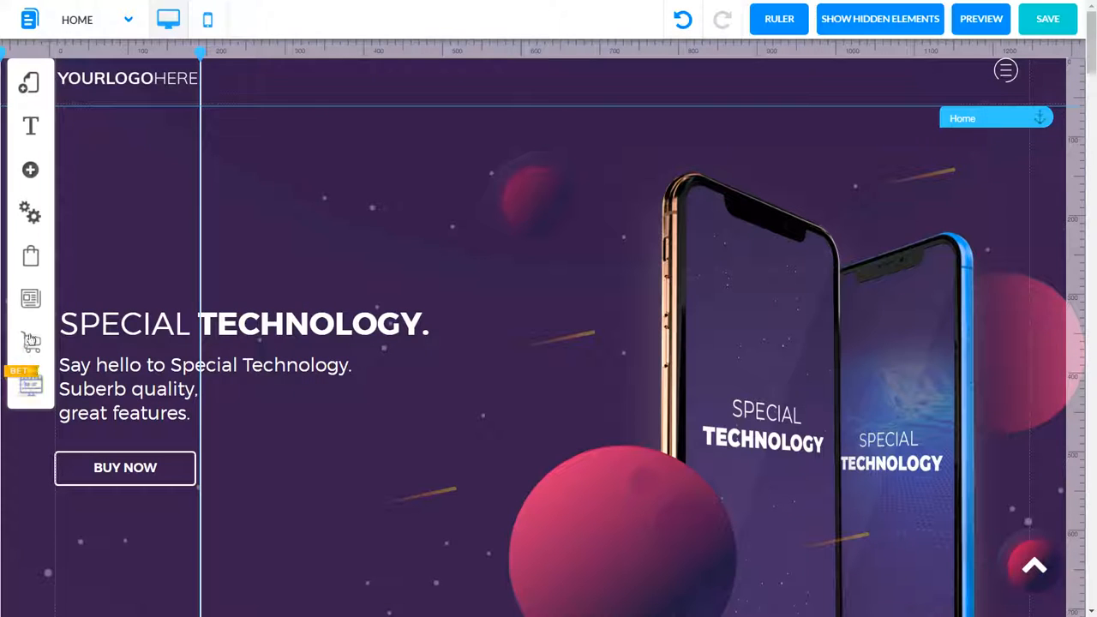
View the Manage Store Elements section and the Super Checkout options, closing each one
{"action": "left_click", "coordinate": [31, 337]}
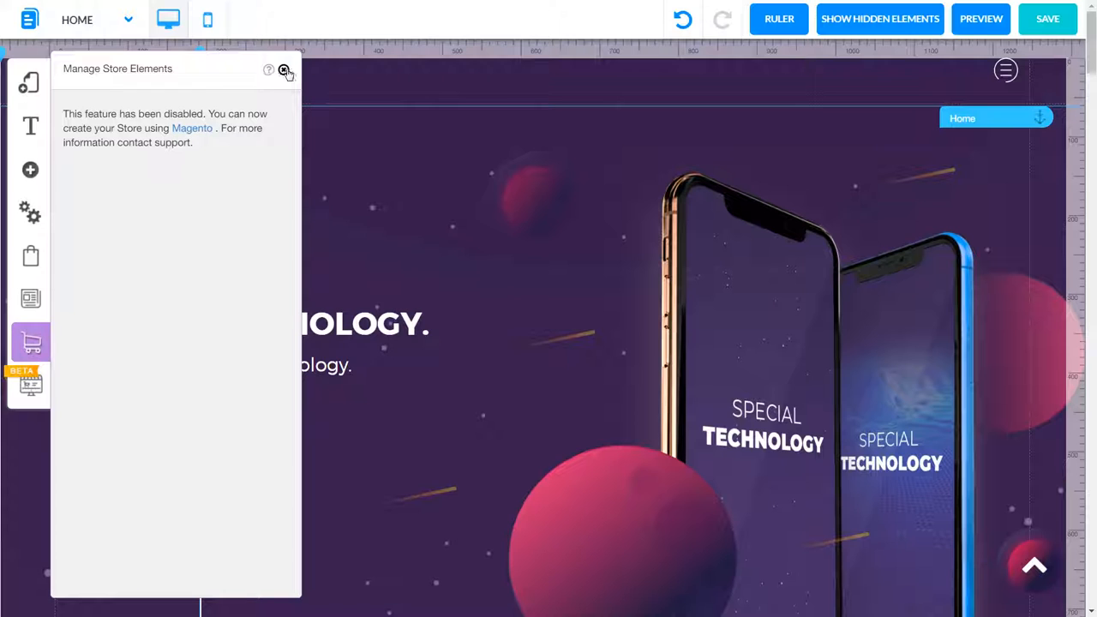
{"action": "left_click", "coordinate": [284, 70]}
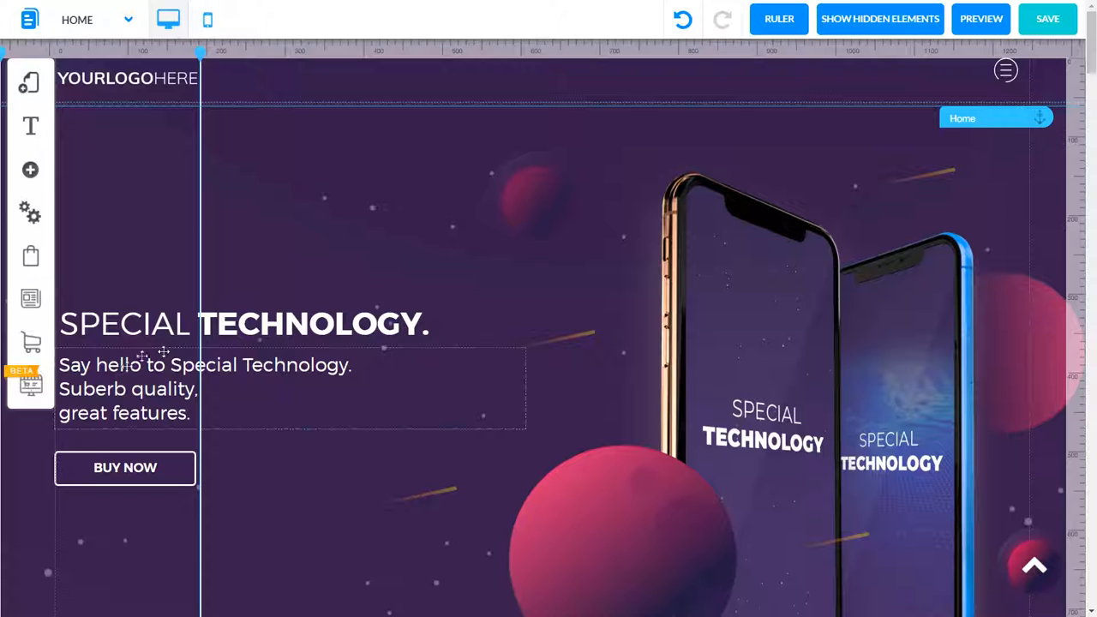
{"action": "left_click", "coordinate": [32, 378]}
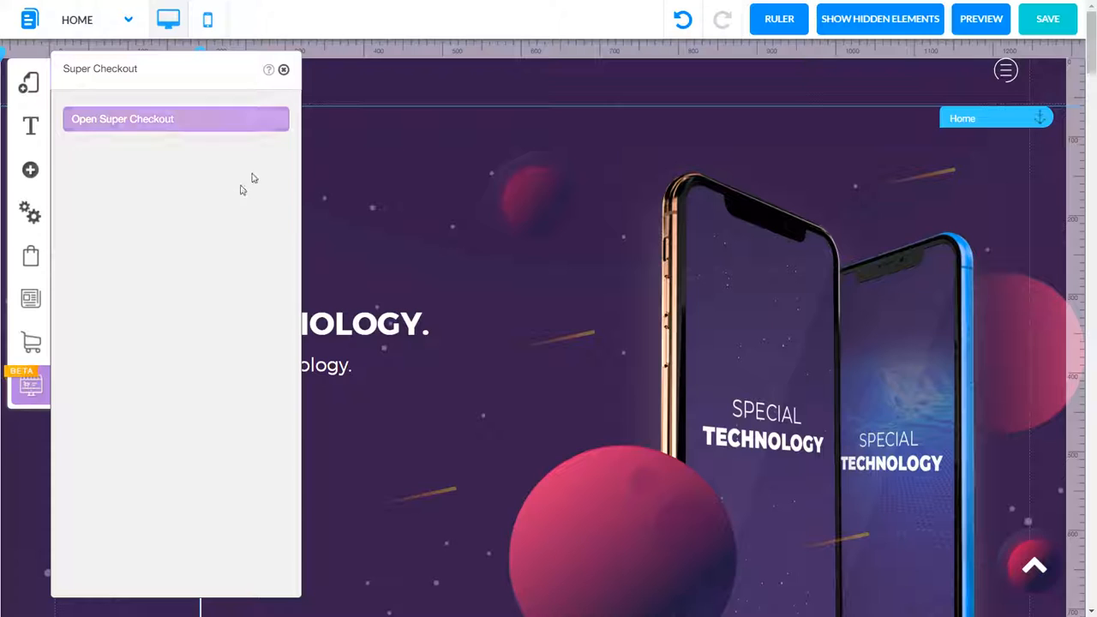
{"action": "left_click", "coordinate": [284, 70]}
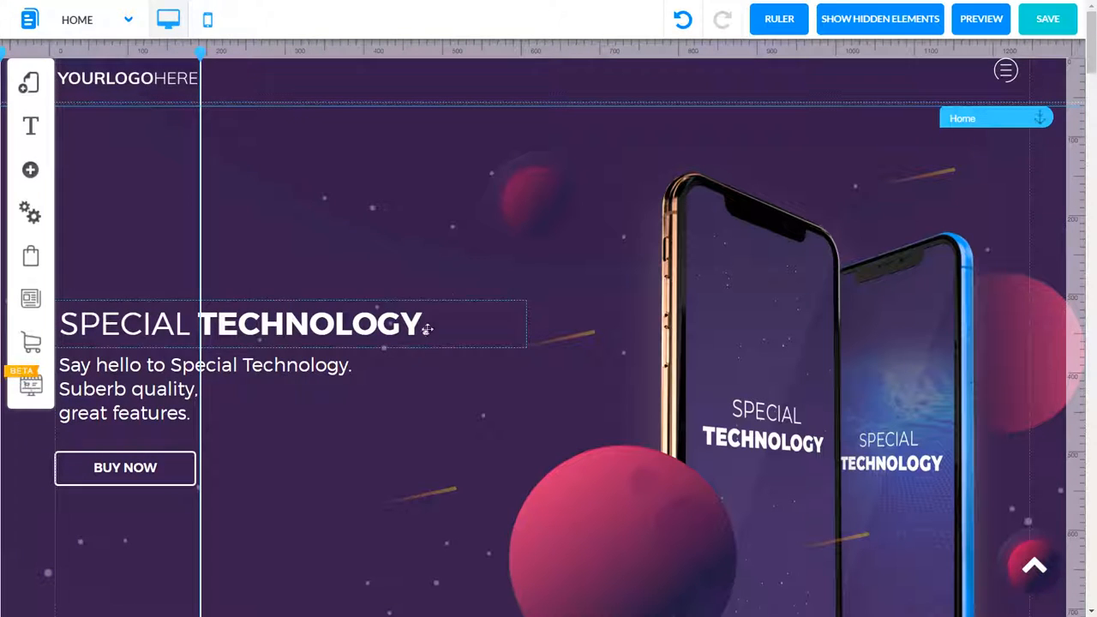